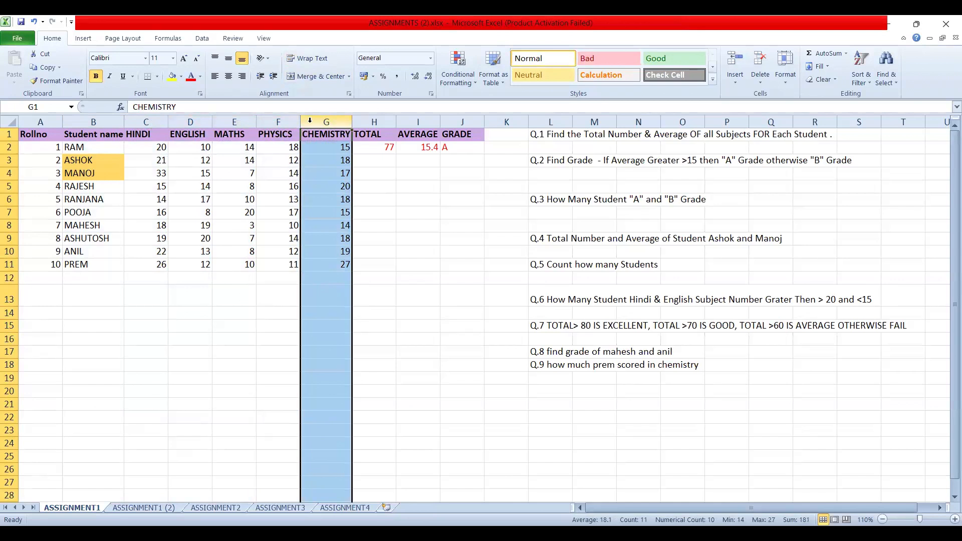
- Review questions 1 to 3 against the subject marks and the Total, Average and Grade columns
left_click(583, 133)
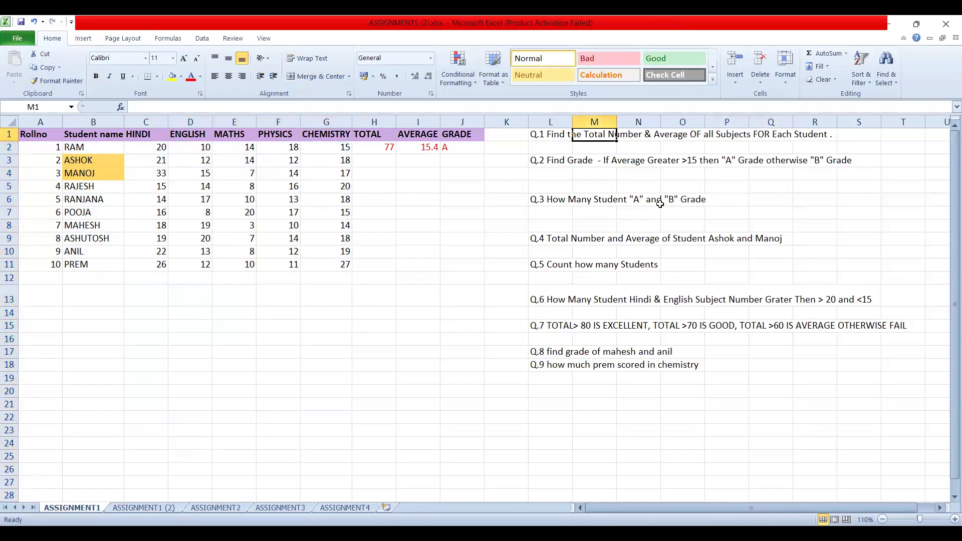
left_click_drag(133, 149, 323, 148)
left_click(377, 135)
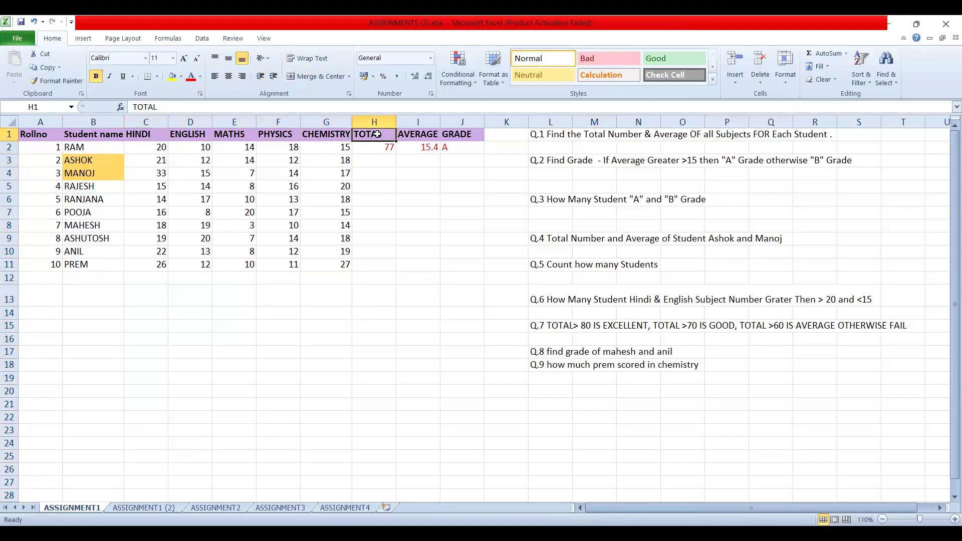
left_click_drag(164, 149, 323, 148)
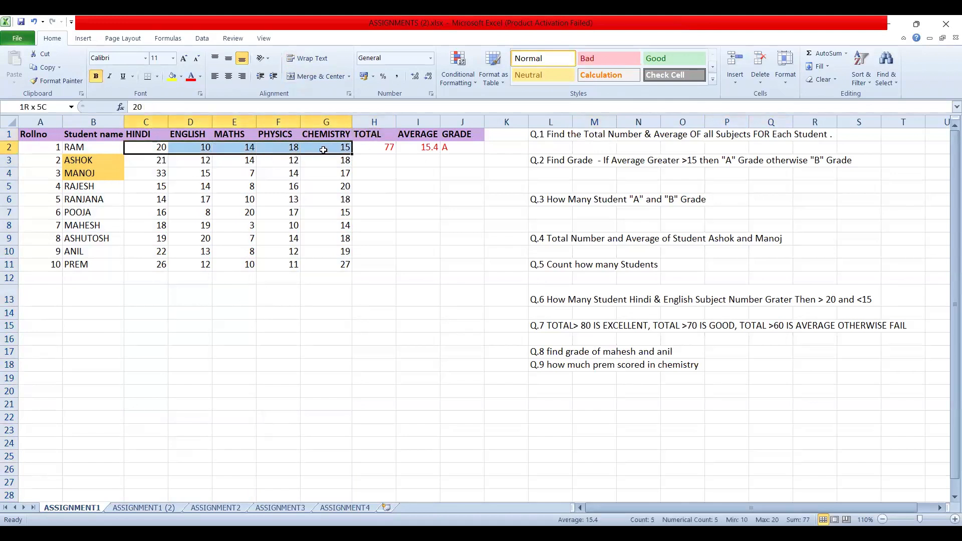
left_click(406, 135)
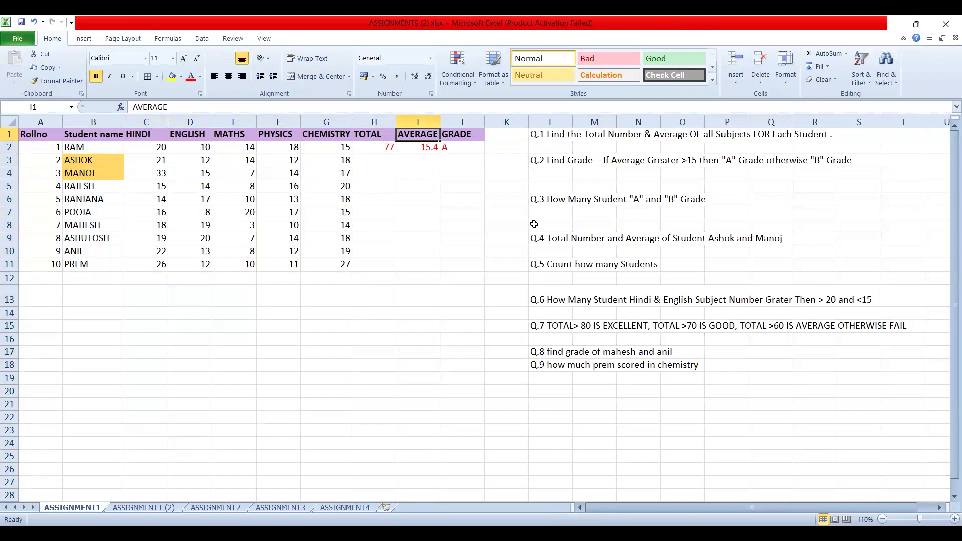
left_click(558, 161)
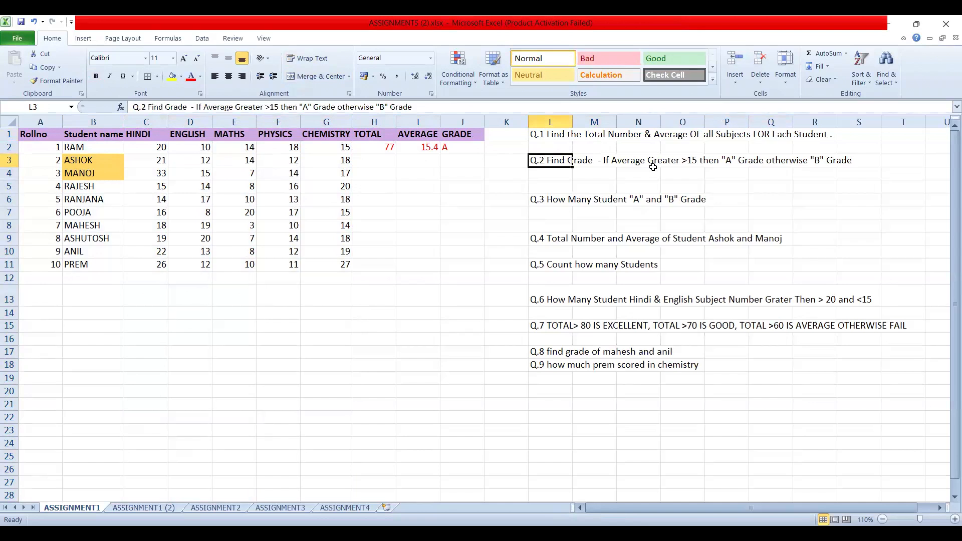
left_click(437, 134)
left_click(683, 163)
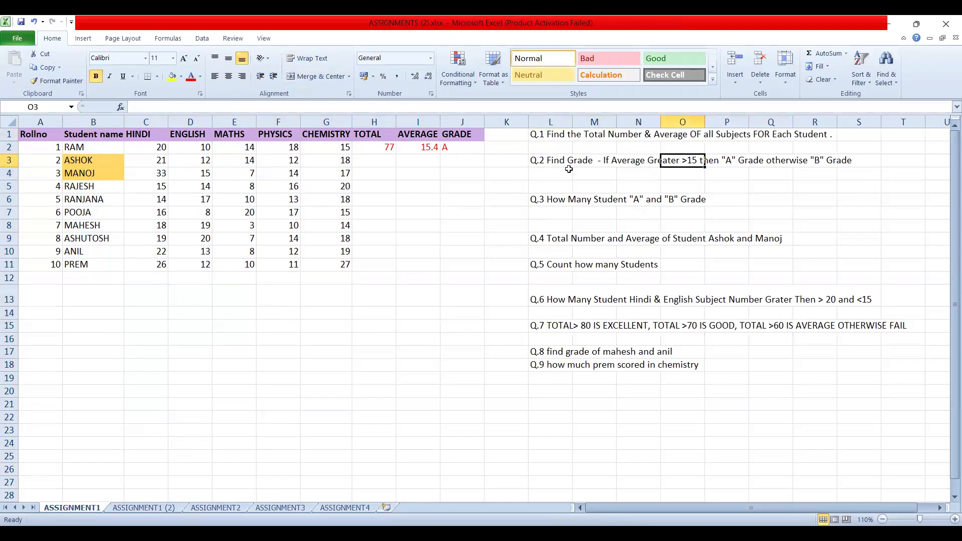
left_click(470, 148)
left_click(827, 162)
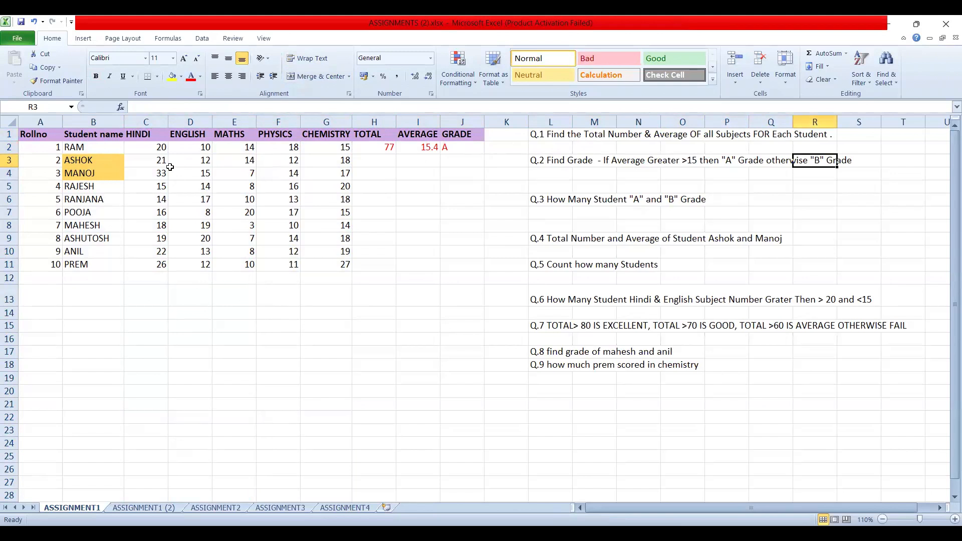
left_click_drag(453, 148, 464, 261)
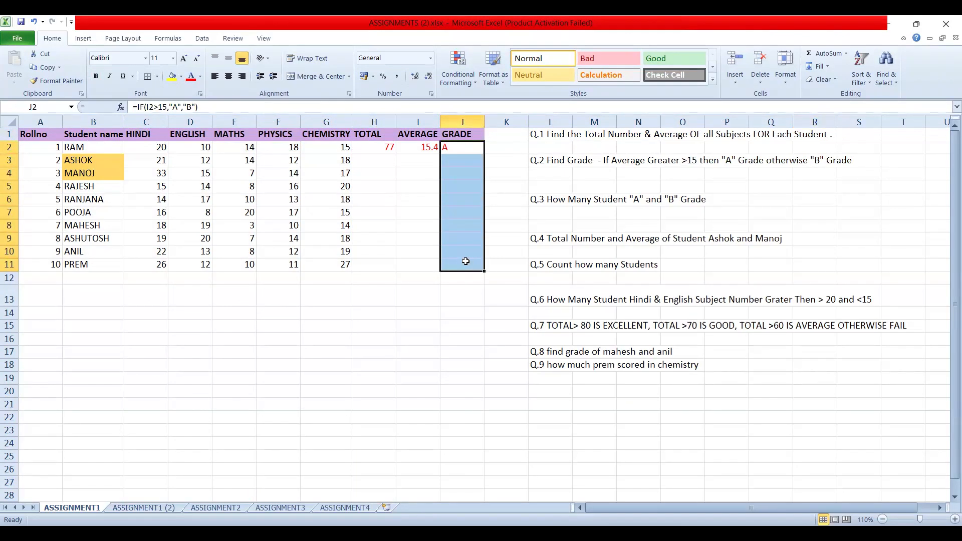
left_click(634, 199)
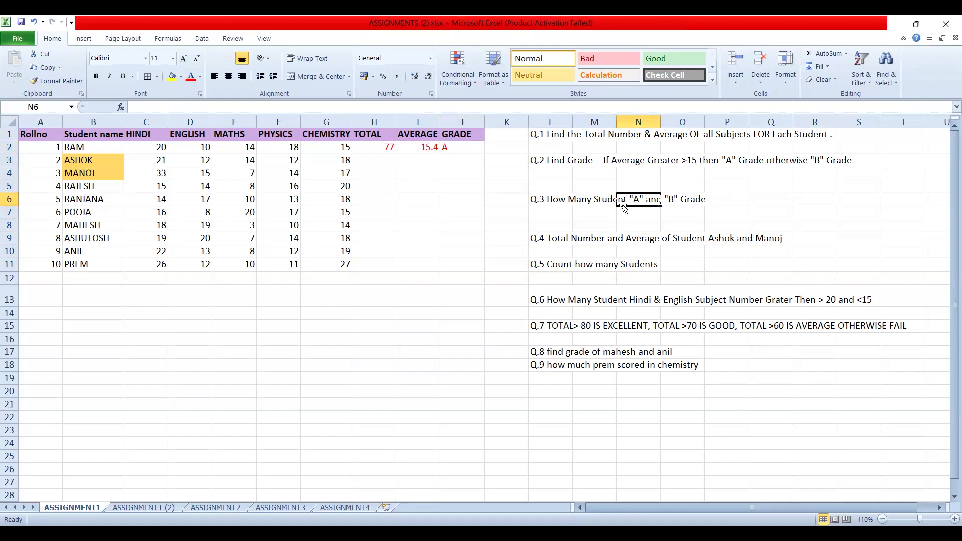
- Replace "Number and Average" with "ma" in the question 4 text in L9
double_click(571, 238)
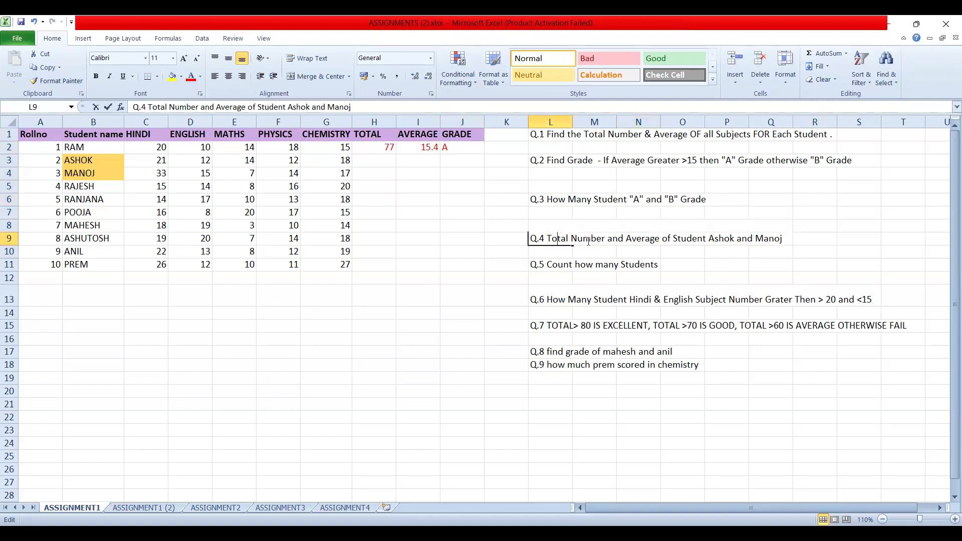
left_click_drag(571, 239, 660, 239)
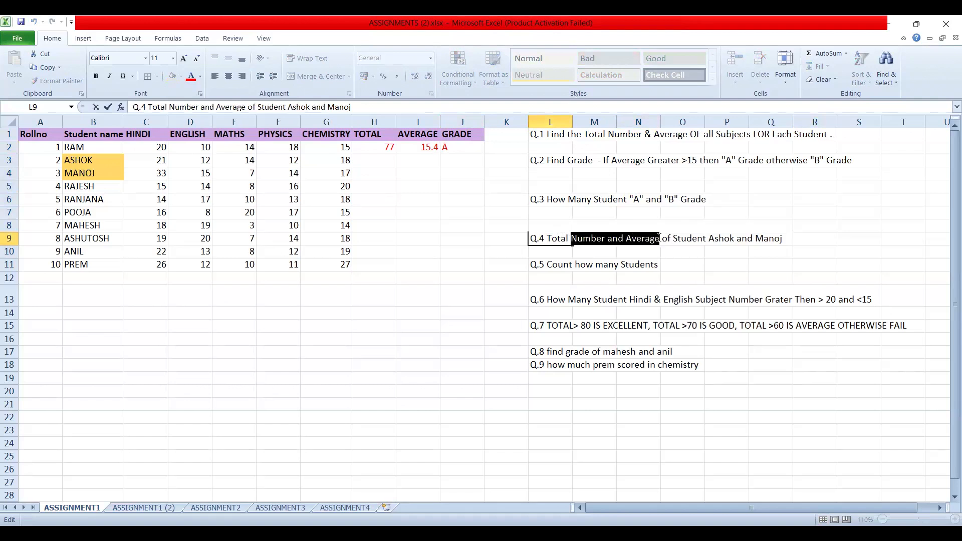
key("BackSpace")
type("ma")
key("BackSpace")
key("BackSpace")
type("ma")
key("BackSpace")
key("BackSpace")
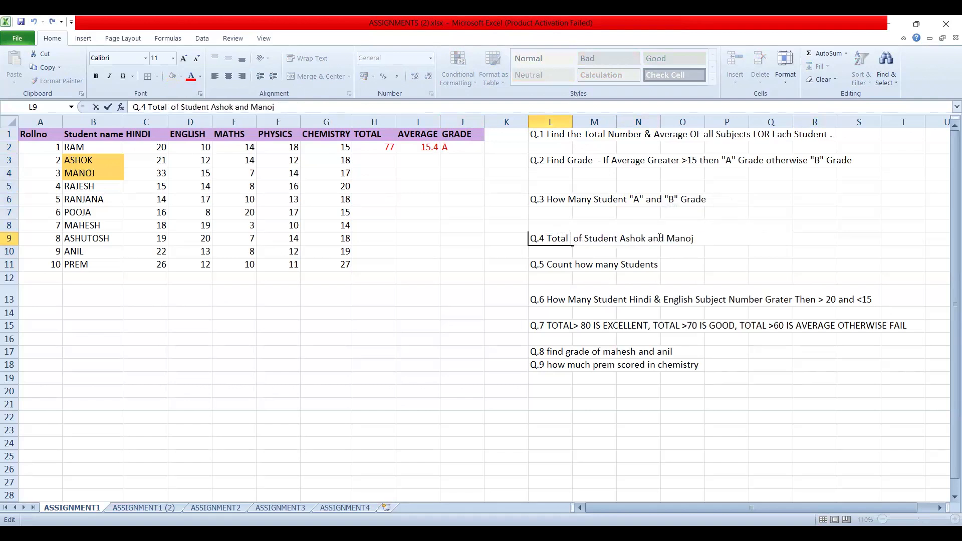
type("ma")
left_click(511, 278)
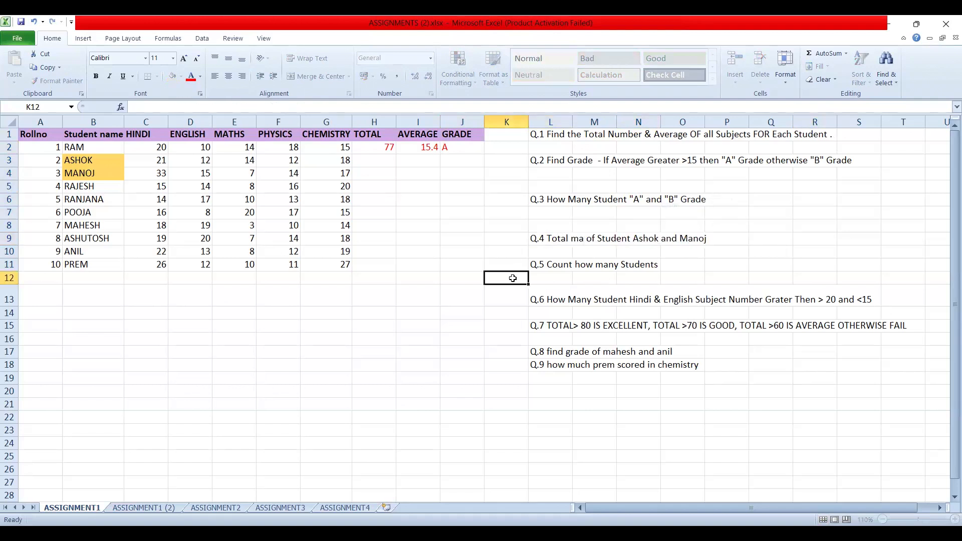
- Change "ma" to "mrks of" in the question 4 text
double_click(567, 239)
left_click(584, 239)
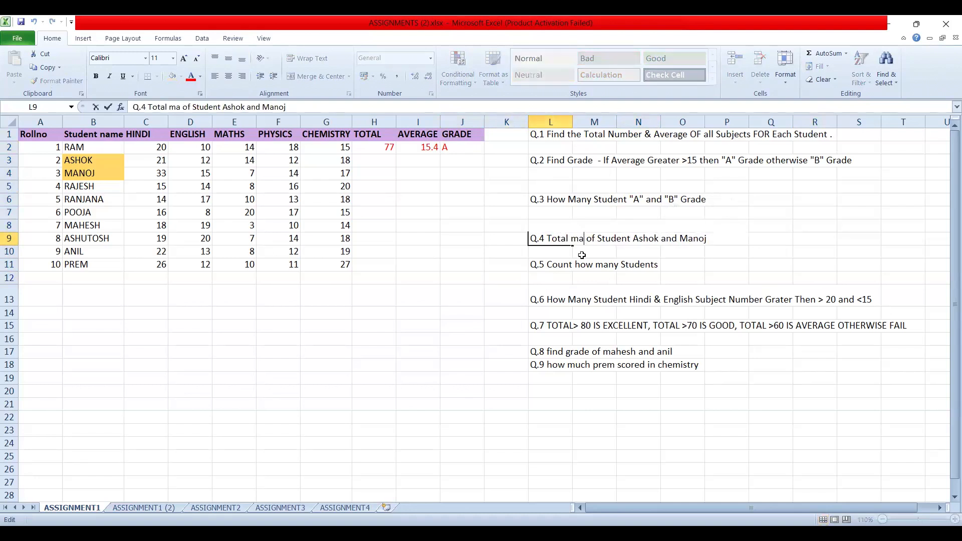
key("BackSpace")
type("rks of")
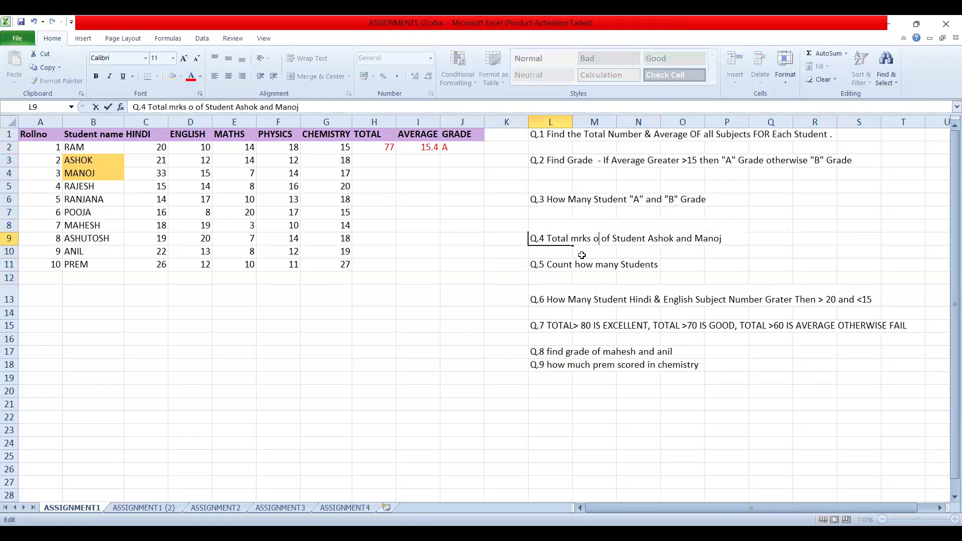
left_click(414, 339)
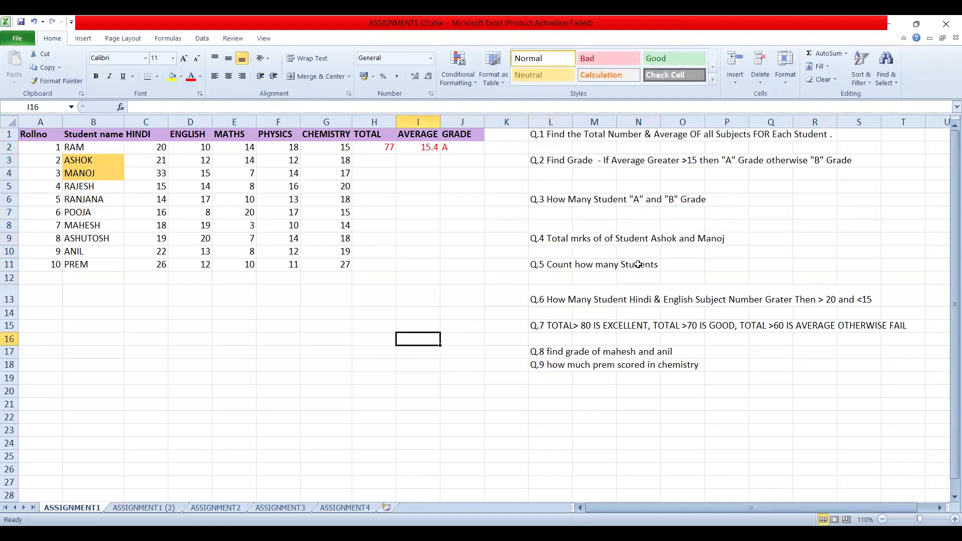
- Correct the spelling of "mrks" to "marks" in question 4
left_click(578, 240)
double_click(566, 238)
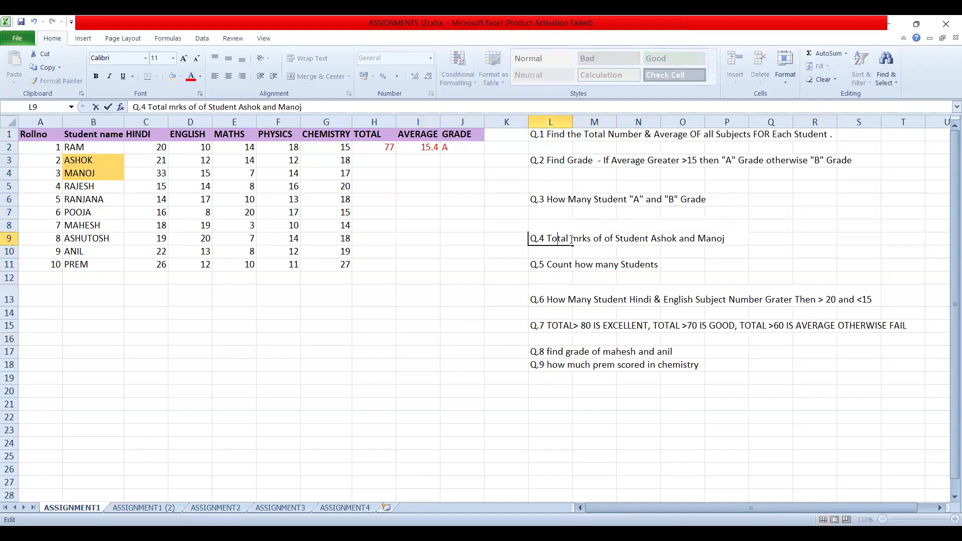
type("a")
left_click(524, 295)
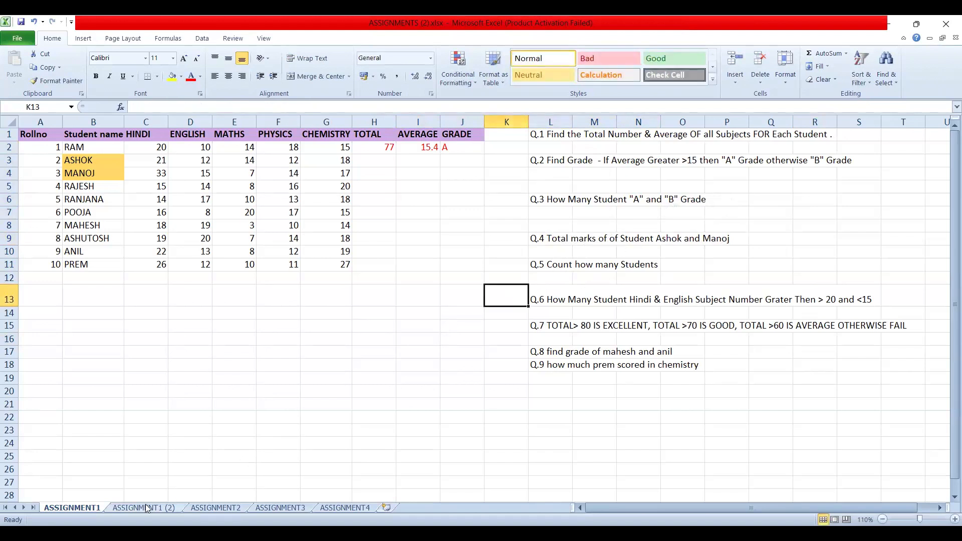
- Check the solved answers on the ASSIGNMENT1 (2) sheet, including question 4's, and return to the ASSIGNMENT1 sheet
key("ctrl+Page_Down")
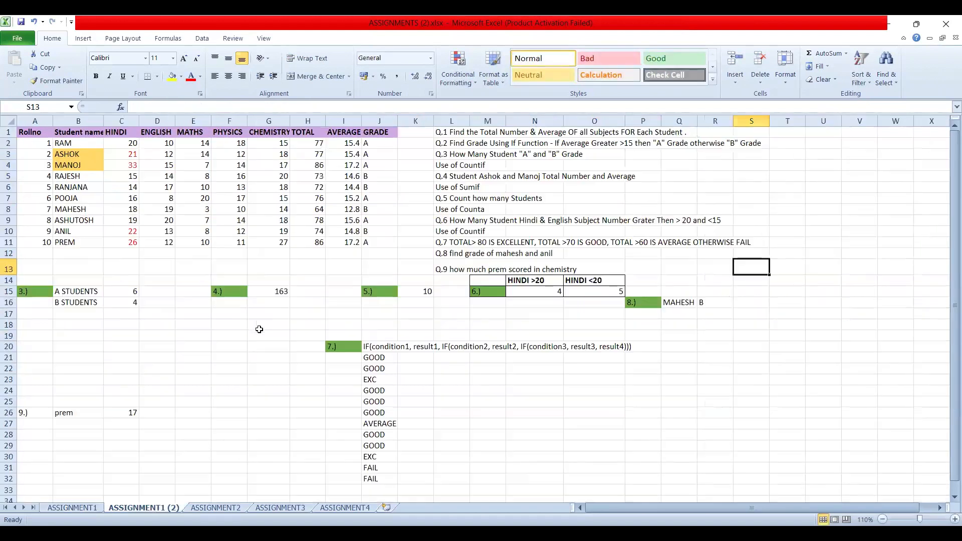
left_click(276, 293)
left_click(271, 328)
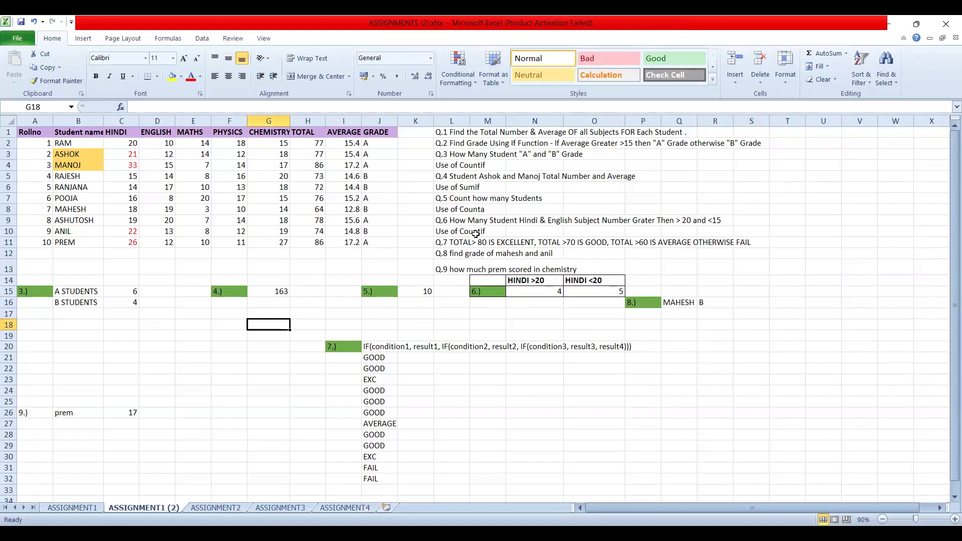
left_click(81, 509)
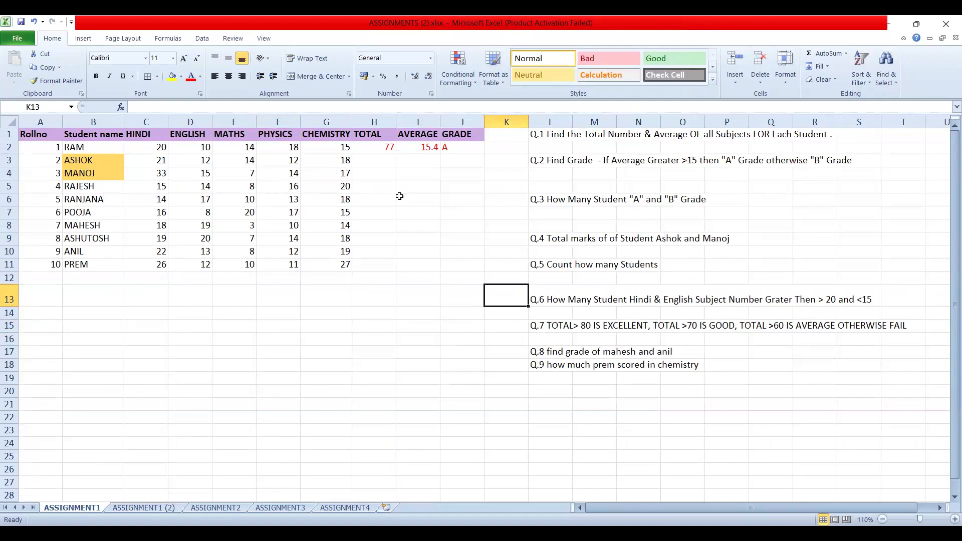
- Review question 5 against the student name list and question 6's Hindi and English conditions of >20 and <15
left_click(551, 266)
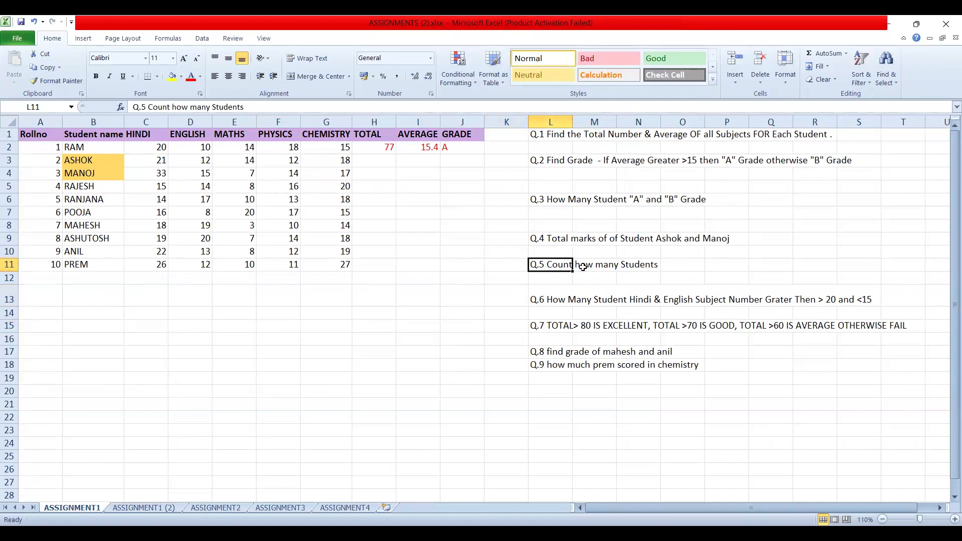
left_click_drag(106, 147, 115, 266)
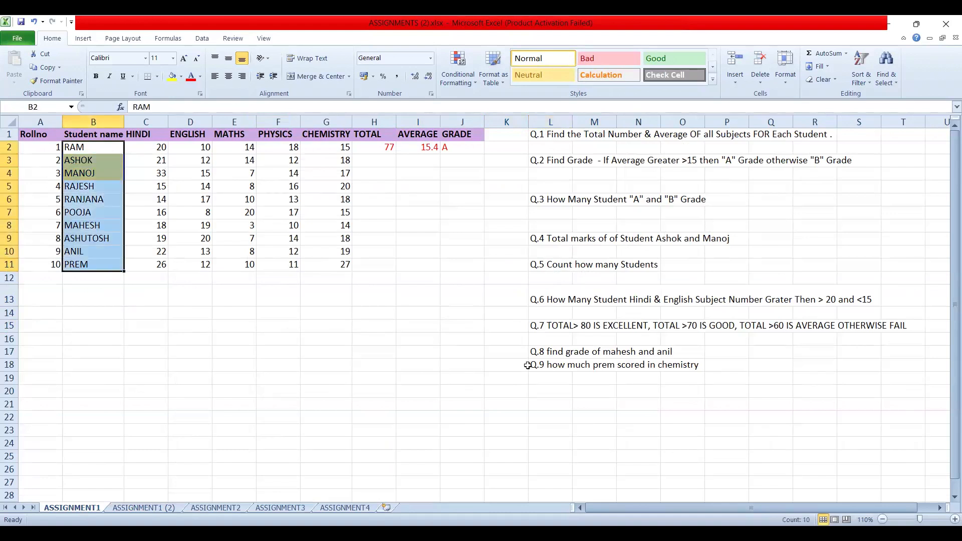
left_click(555, 365)
left_click(545, 308)
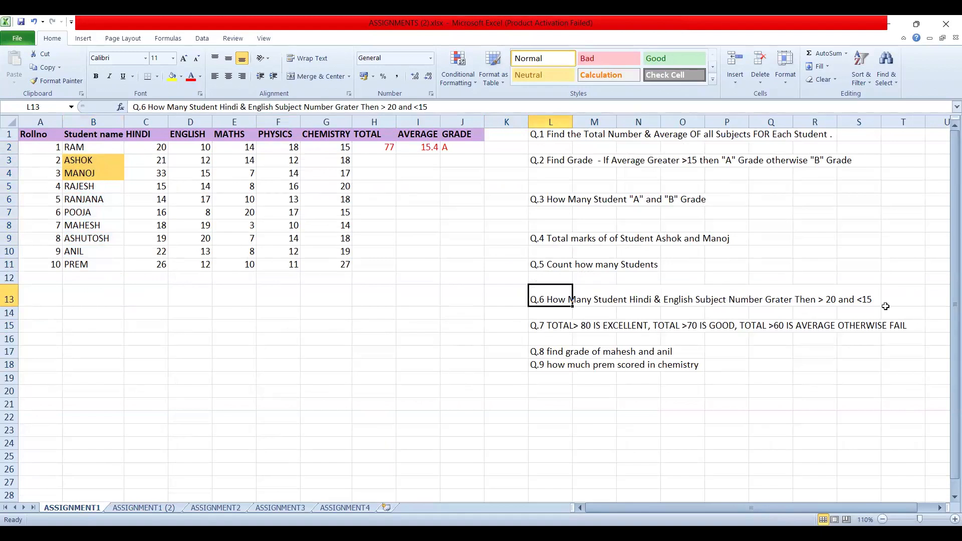
left_click(641, 301)
left_click(825, 303)
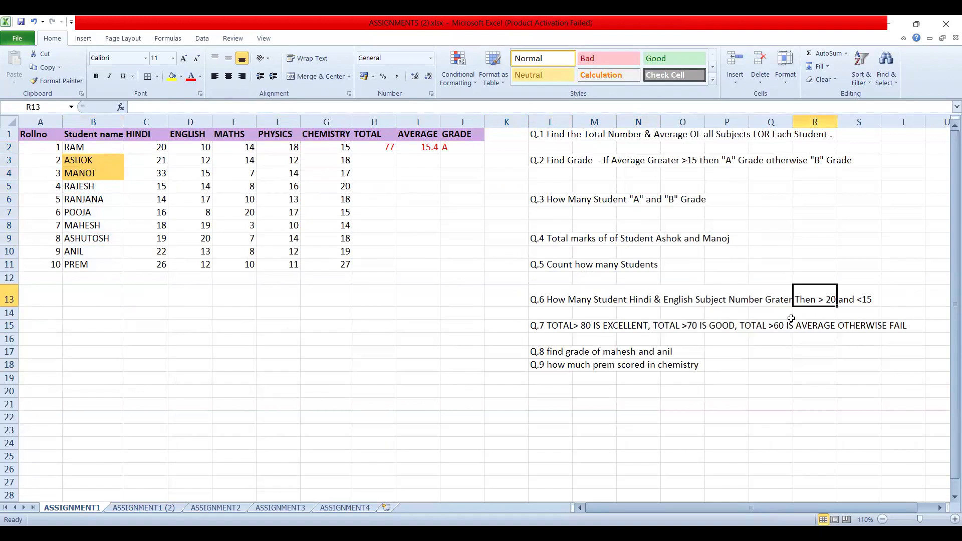
left_click(854, 299)
left_click(682, 299)
left_click(802, 299)
left_click(691, 299)
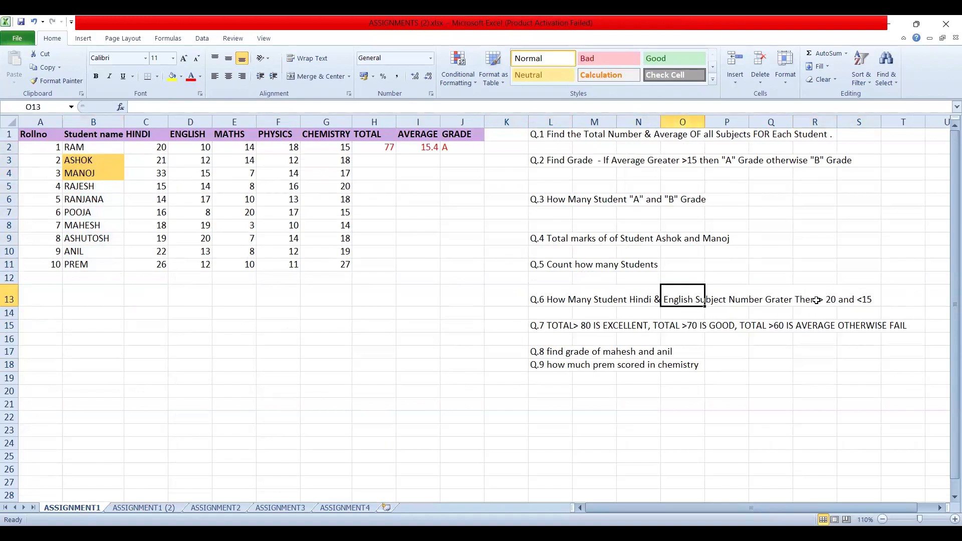
left_click(858, 294)
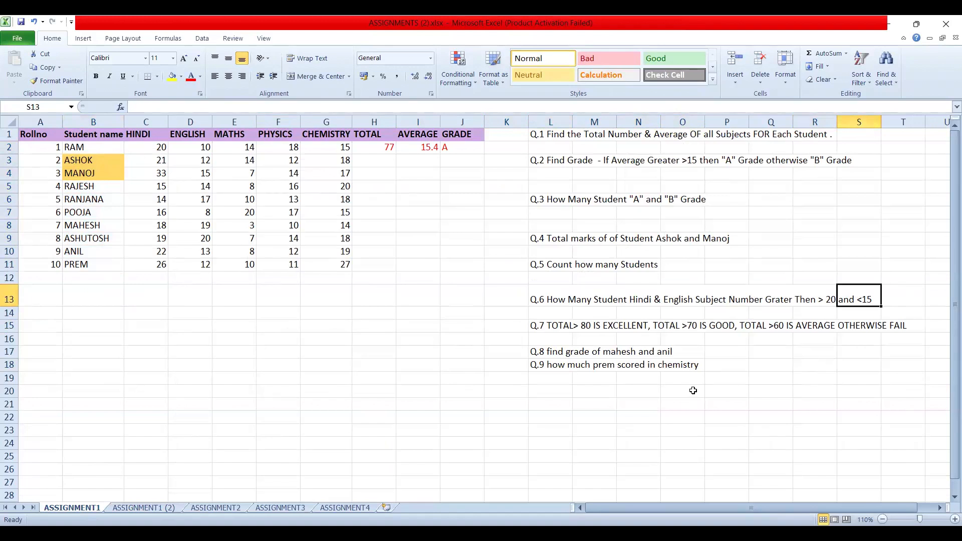
- Examine question 7's rating conditions for totals above 80, 70 and 60 alongside the Total column
left_click(565, 328)
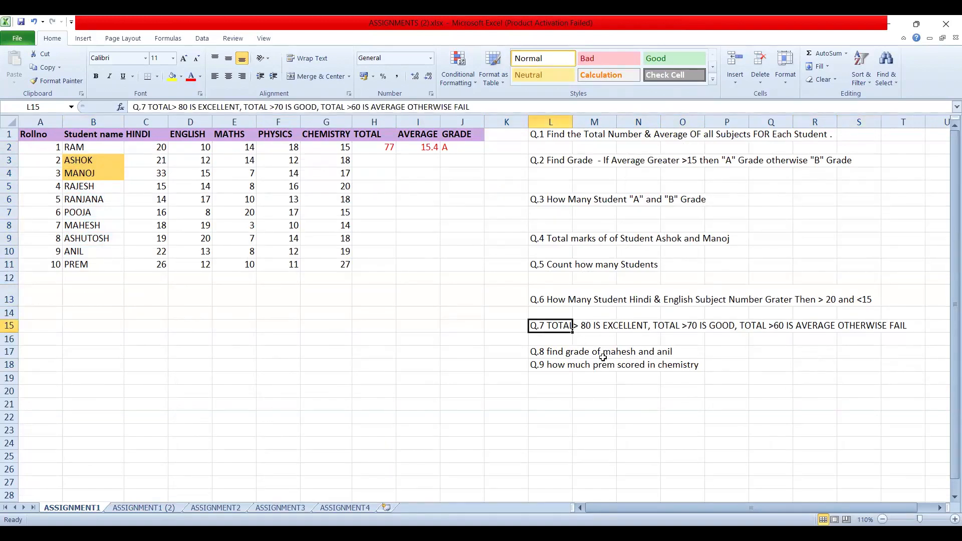
left_click(375, 236)
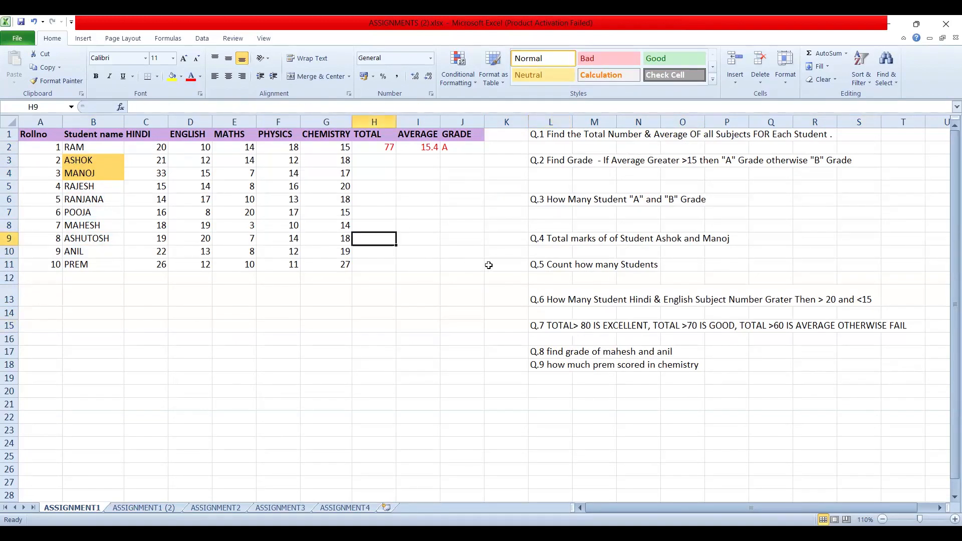
left_click(575, 328)
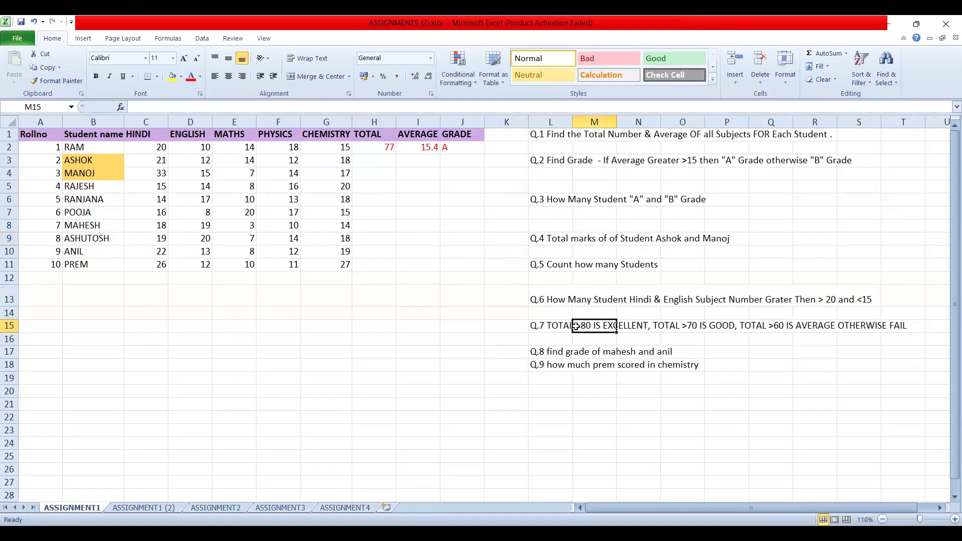
left_click(674, 327)
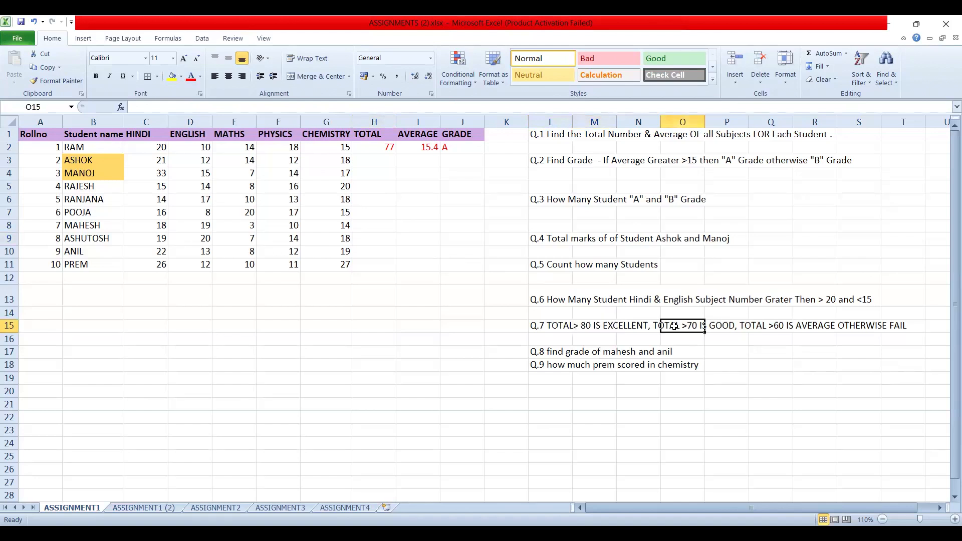
left_click(760, 329)
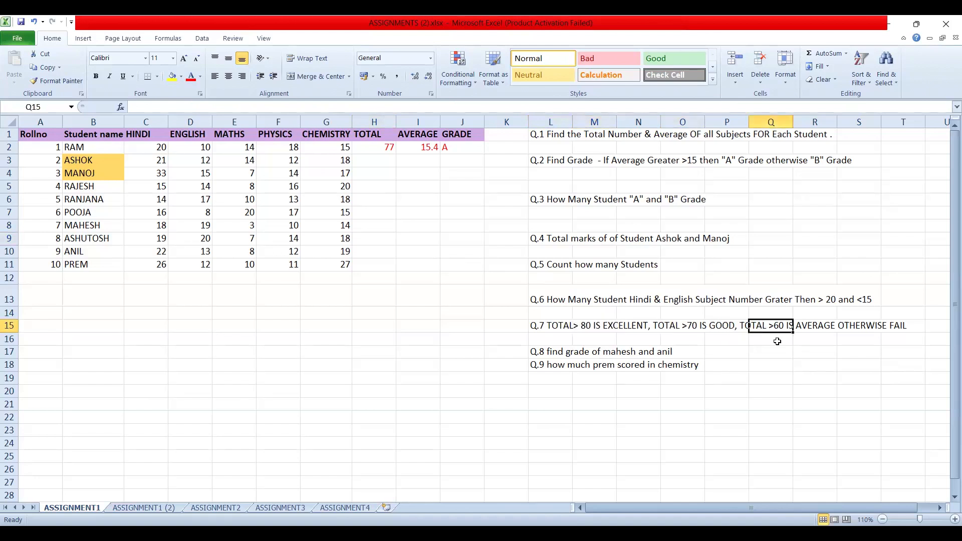
left_click(873, 331)
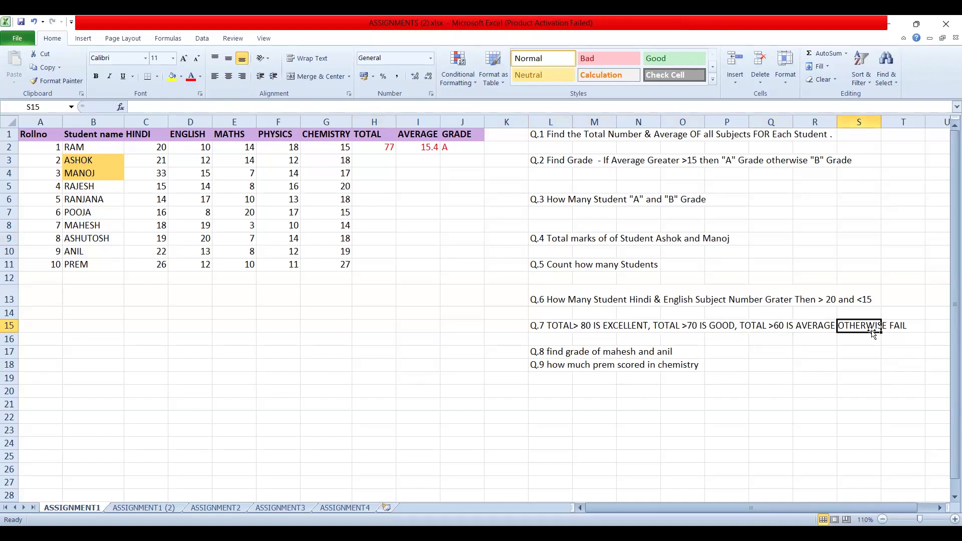
- For question 8, colour the student names in B8 and B11 red and point out their Grade cells
left_click(551, 353)
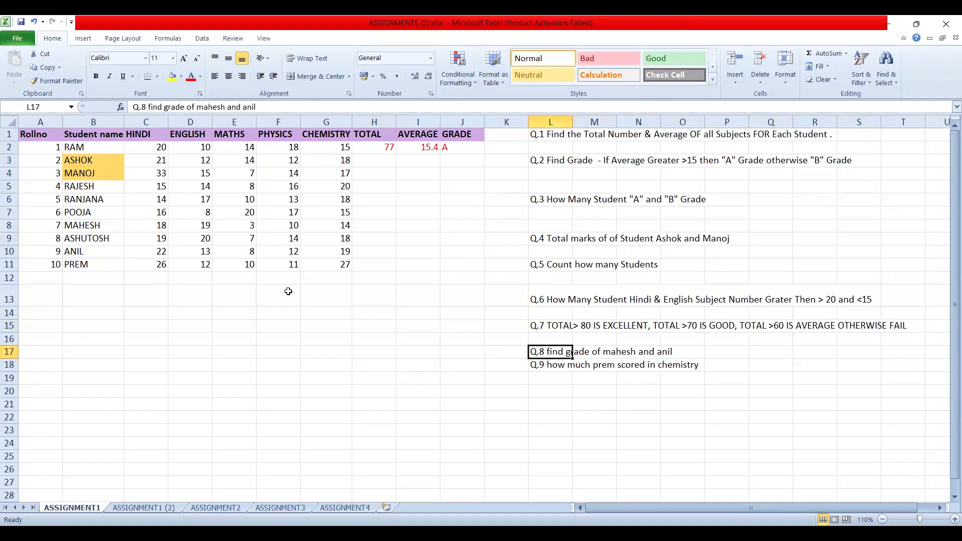
left_click(91, 227)
left_click(189, 80)
left_click(99, 262)
left_click(191, 77)
left_click(471, 228)
left_click(466, 261)
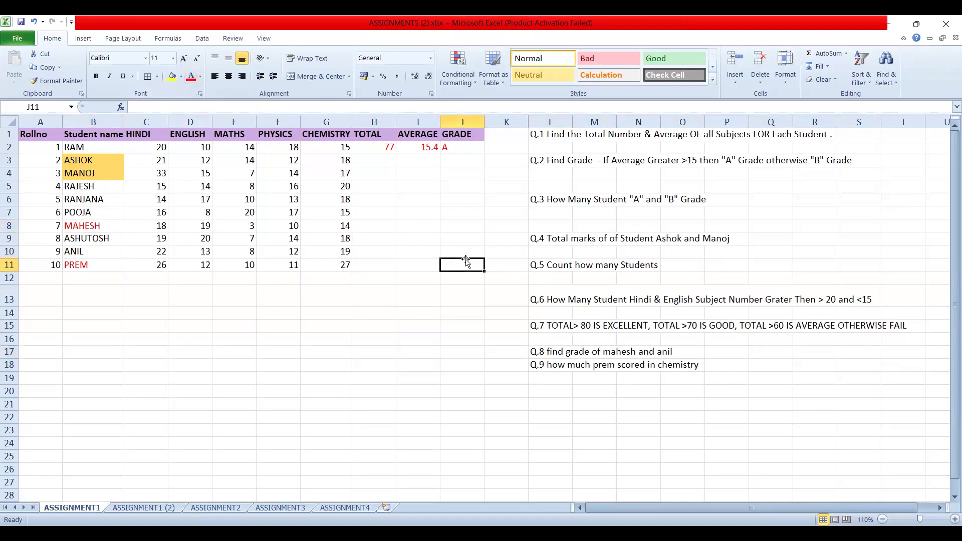
- For question 9, colour the chemistry mark in G11 red to match the marked student name
left_click(91, 250)
left_click(92, 262)
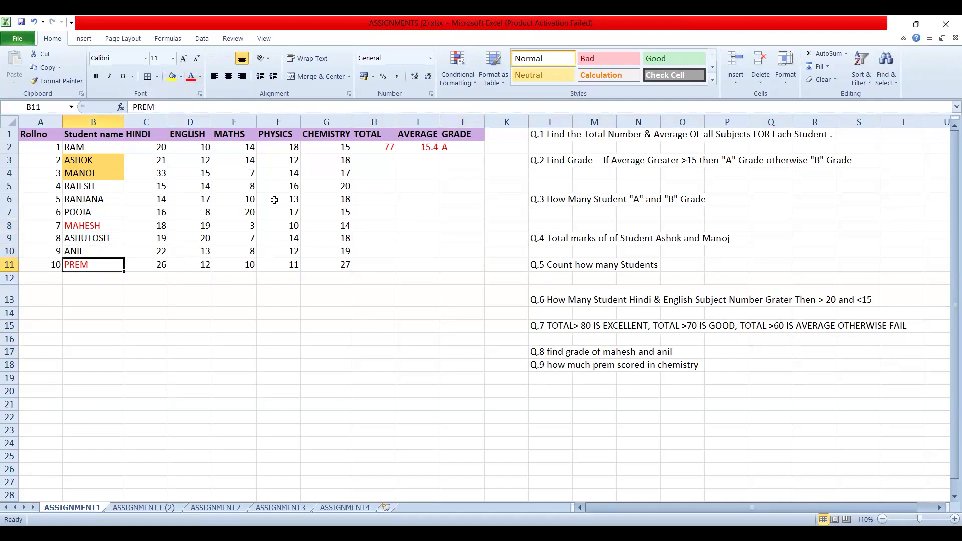
left_click(321, 260)
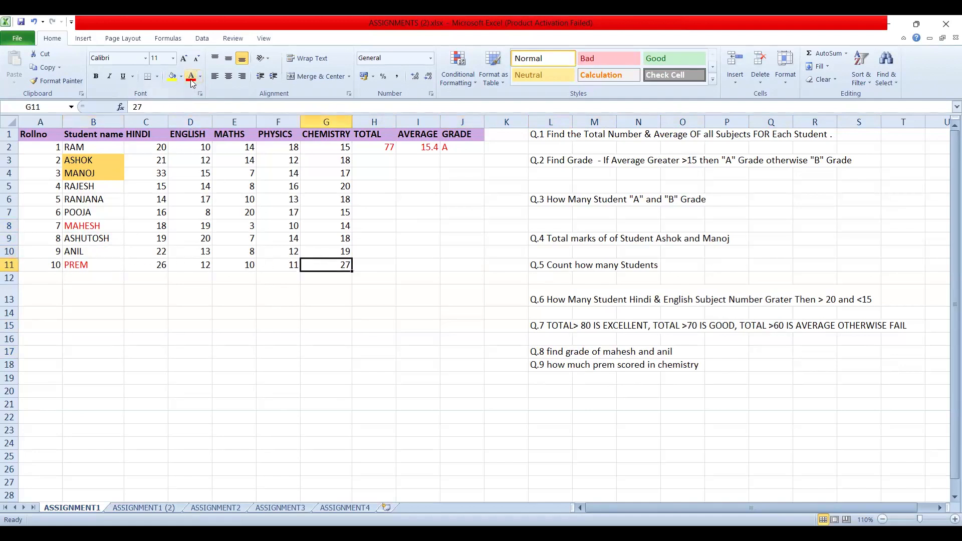
left_click(378, 406)
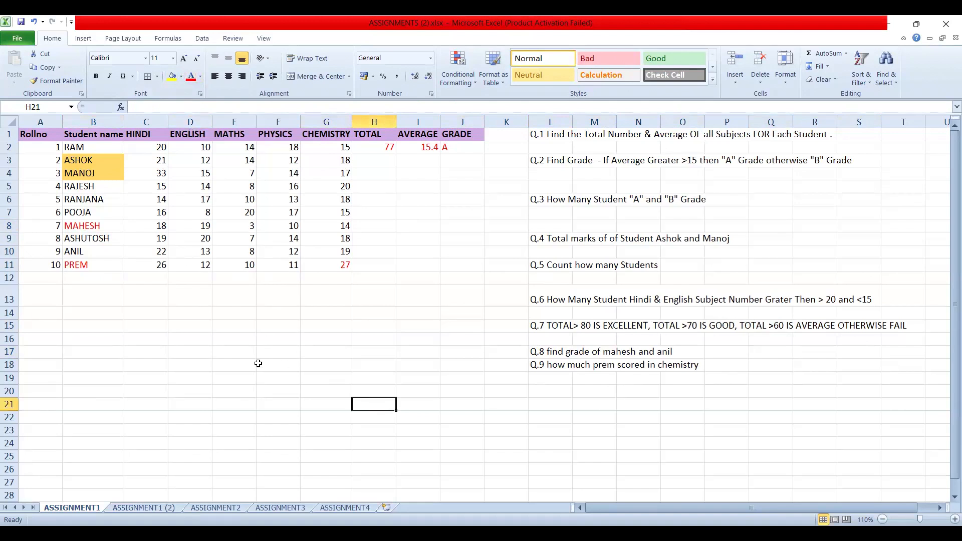
- Copy the marks table A1:G11, from the roll number column to Chemistry, and switch to the other window
left_click_drag(26, 140, 322, 267)
key("ctrl+c")
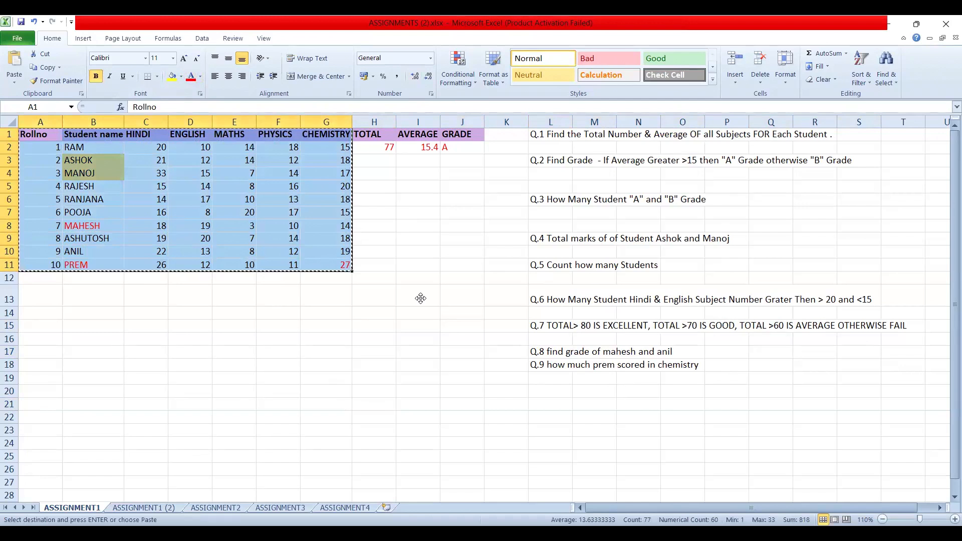
key("alt+Tab")
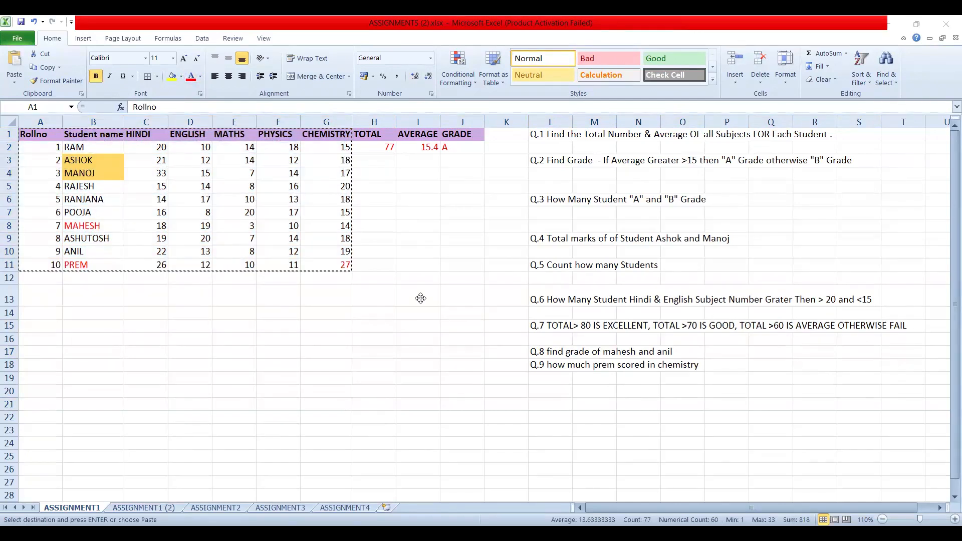
left_click(358, 365)
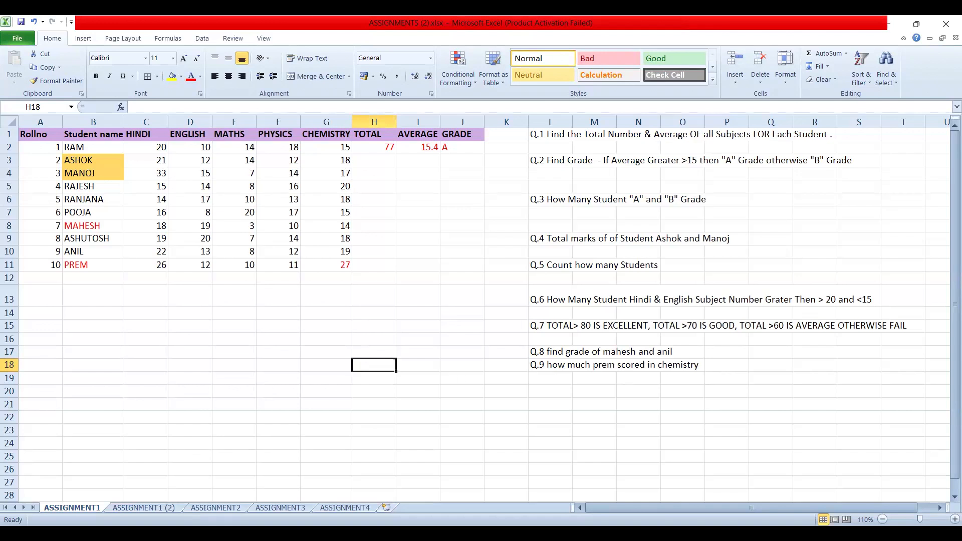
left_click(867, 348)
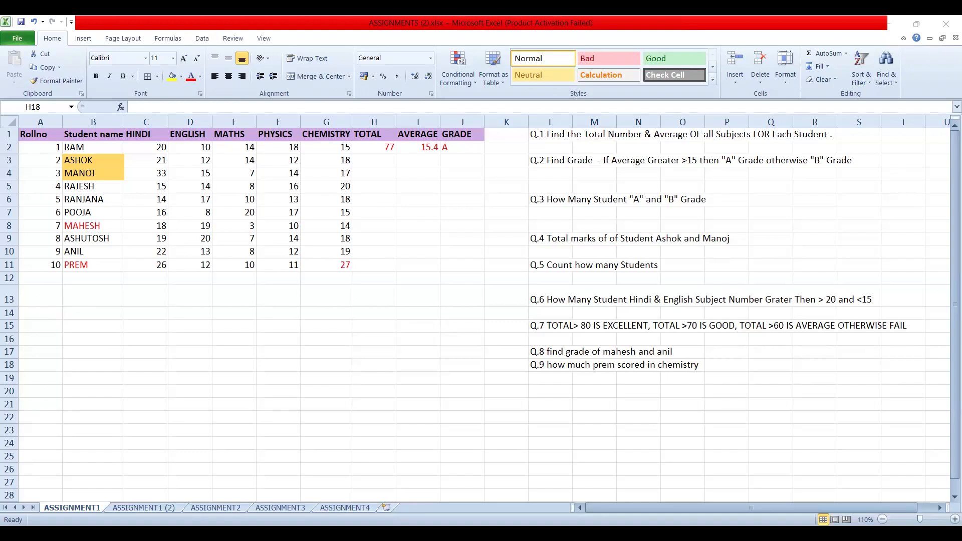
left_click(425, 387)
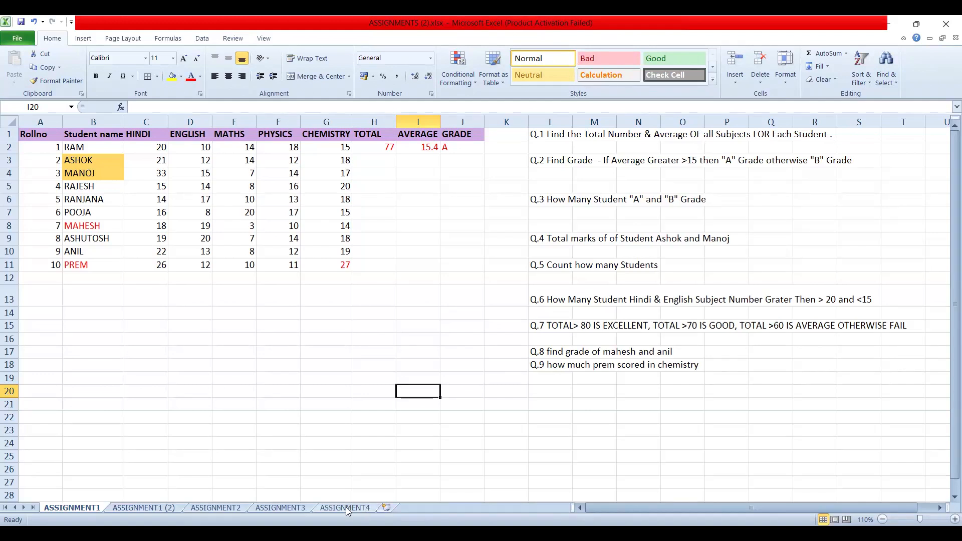
left_click(270, 351)
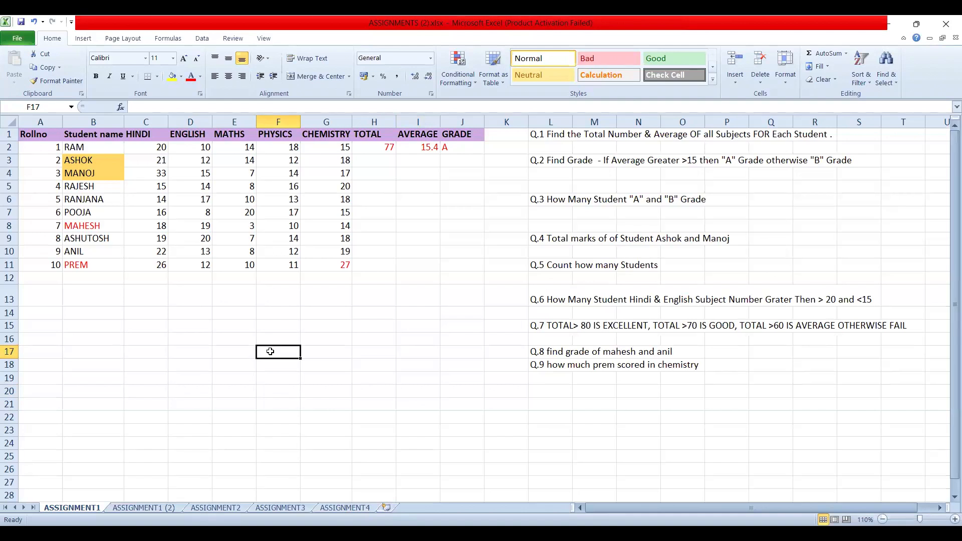
- Copy the marks table A1:G11 again, including its header row, and go to the other window
left_click_drag(49, 139, 320, 260)
key("ctrl+c")
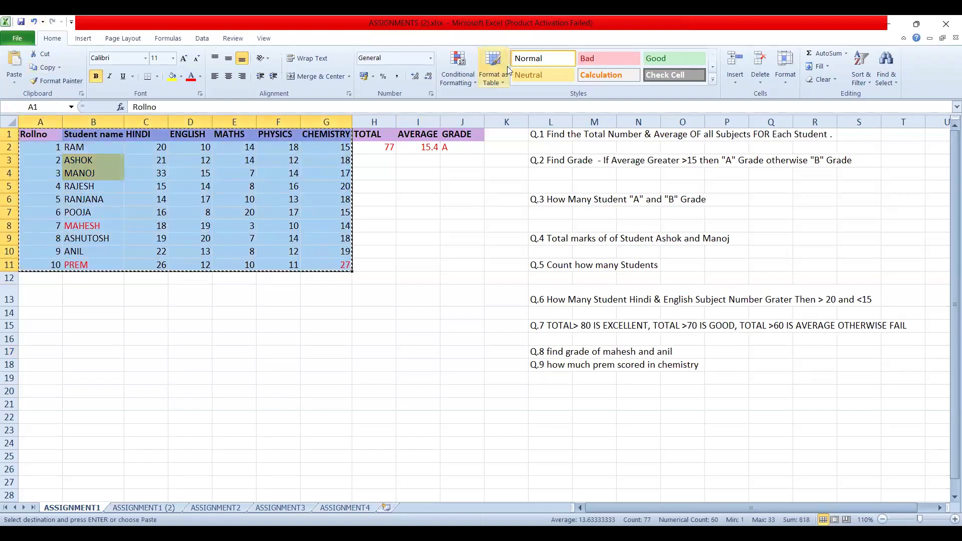
left_click(479, 336)
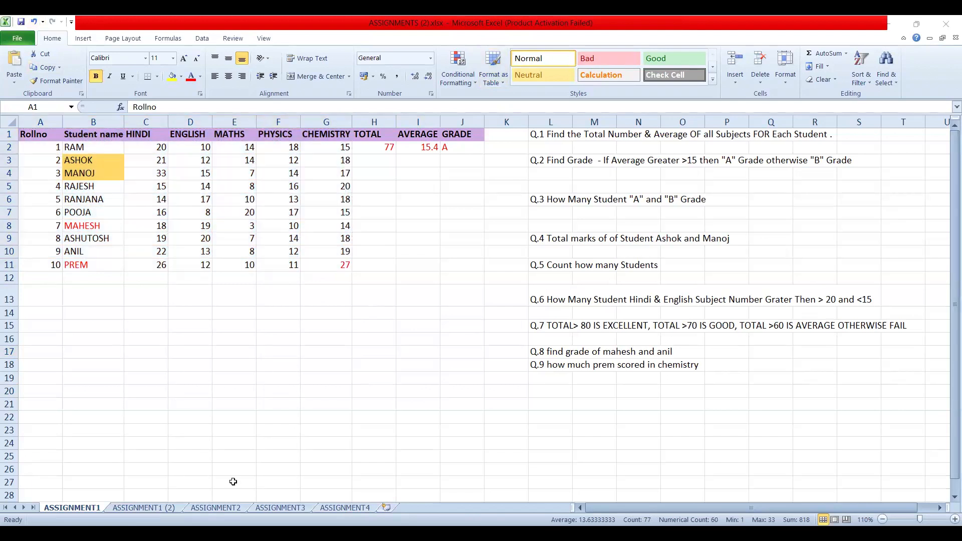
left_click(156, 245)
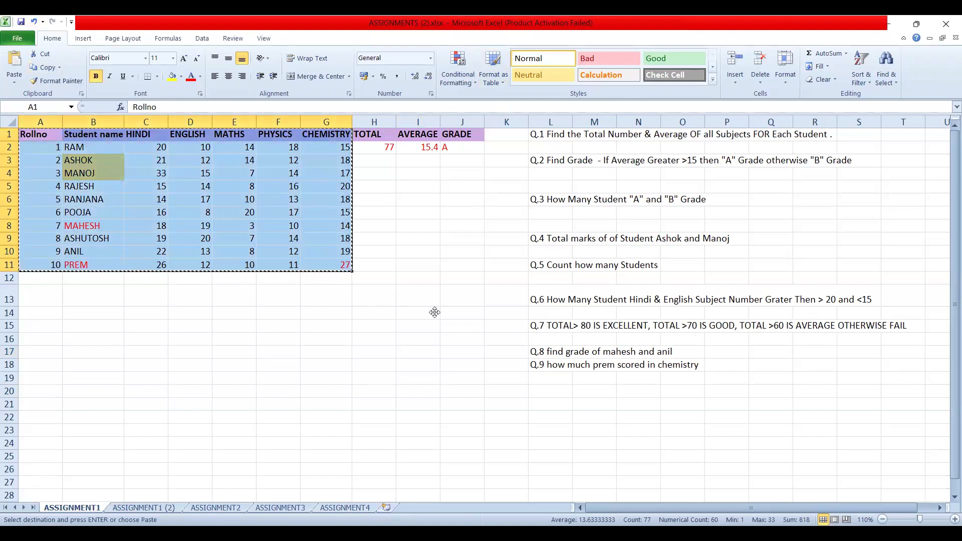
key("alt+Tab")
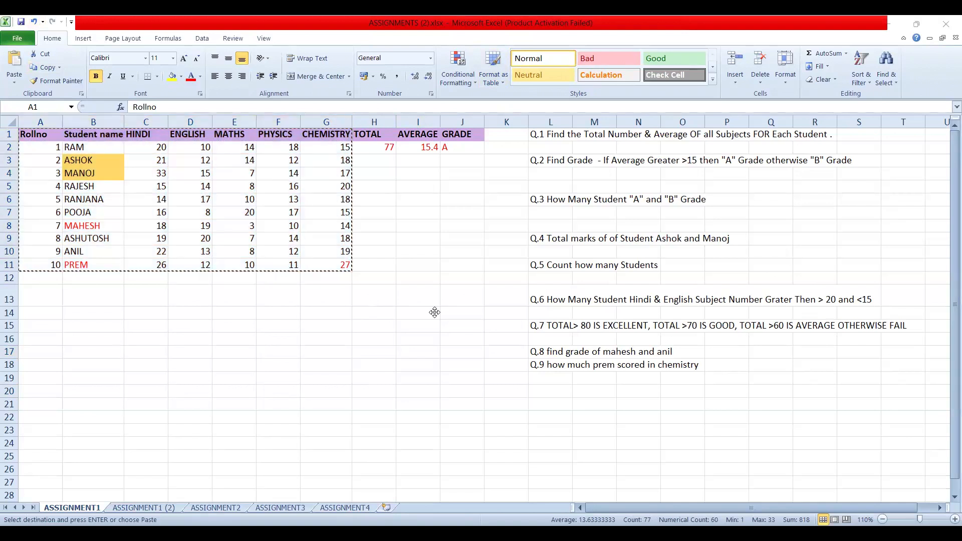
left_click(304, 338)
left_click(243, 343)
left_click(275, 352)
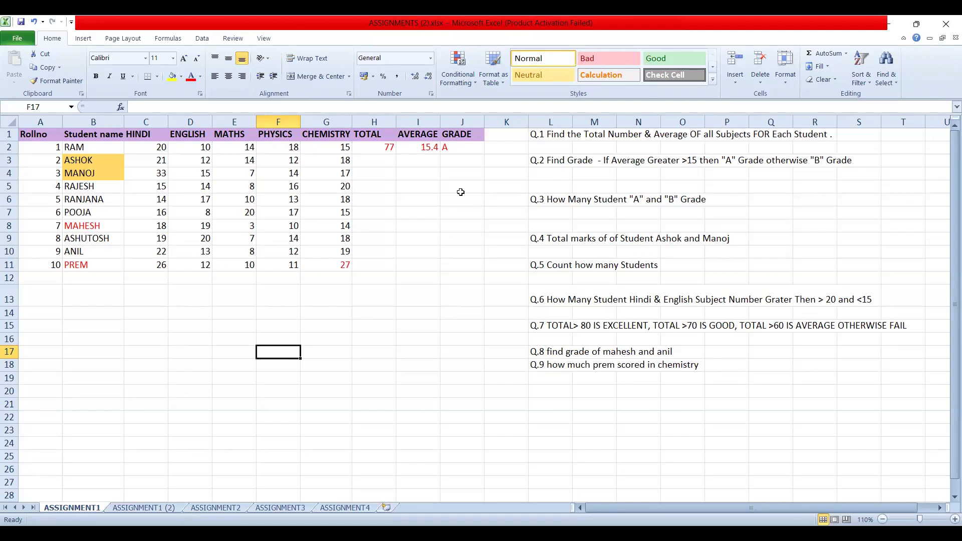
- Copy the block of assignment questions in L1:T19 and switch to the other window
left_click_drag(541, 134, 898, 372)
key("ctrl+c")
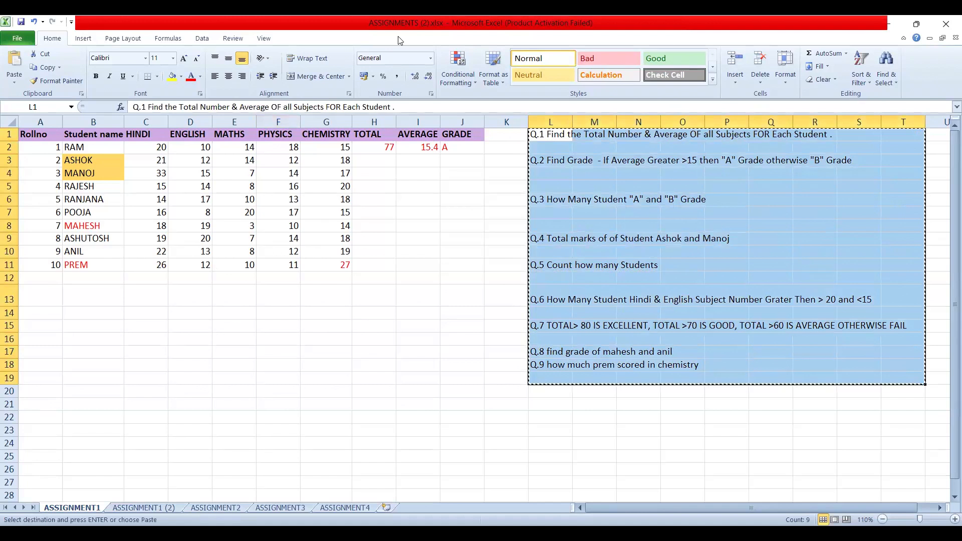
key("alt+Tab")
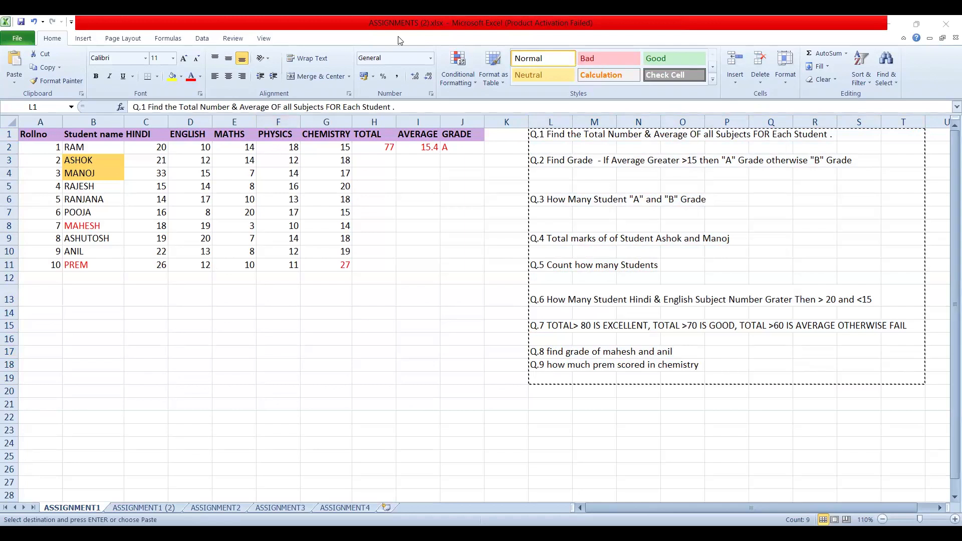
double_click(408, 335)
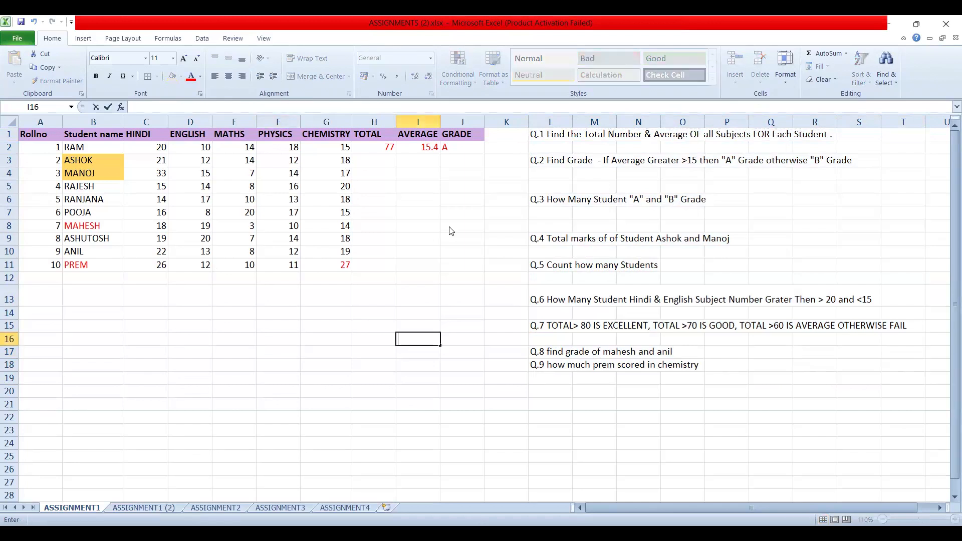
left_click(442, 45)
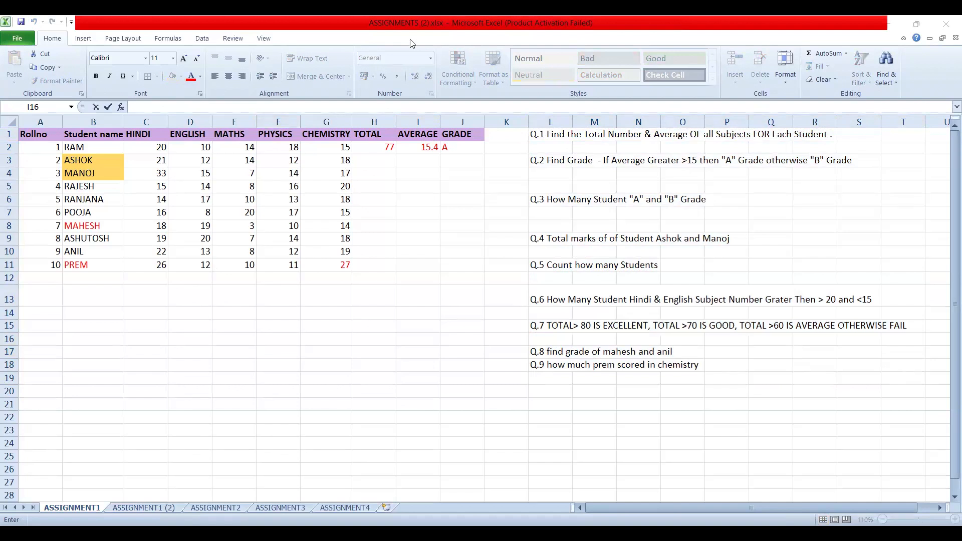
left_click(337, 364)
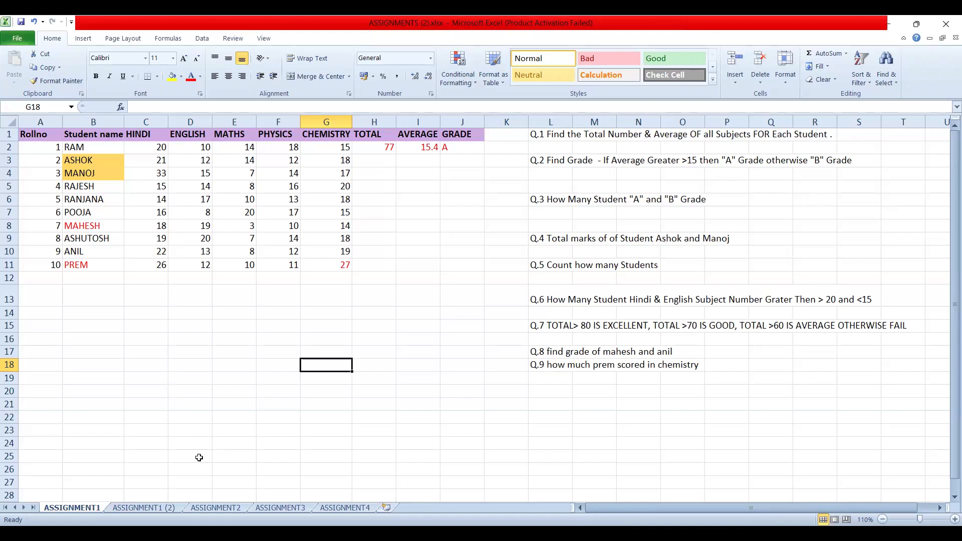
- Compare the Hindi marks in C2:C11 with question 6's conditions of >20 and <15
left_click_drag(147, 147, 150, 187)
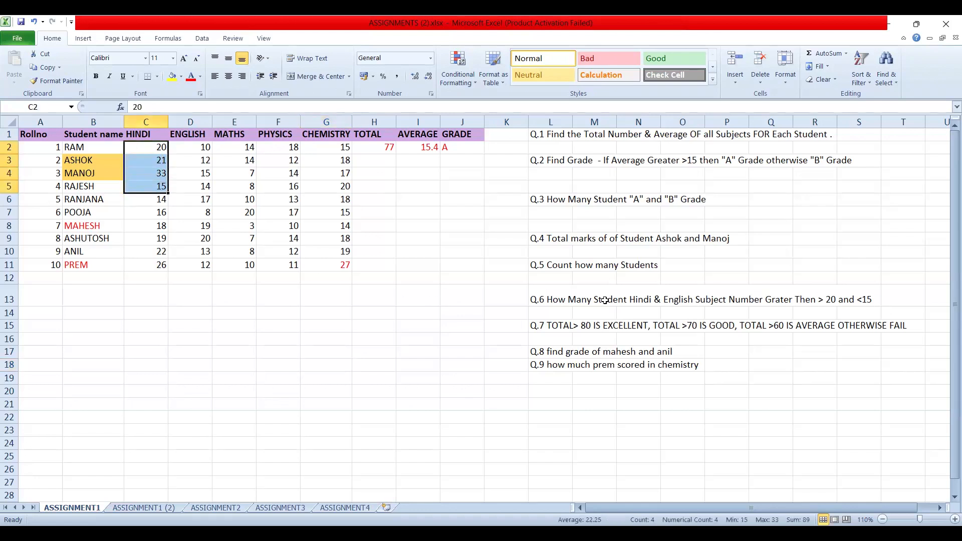
left_click(147, 211)
left_click(804, 297)
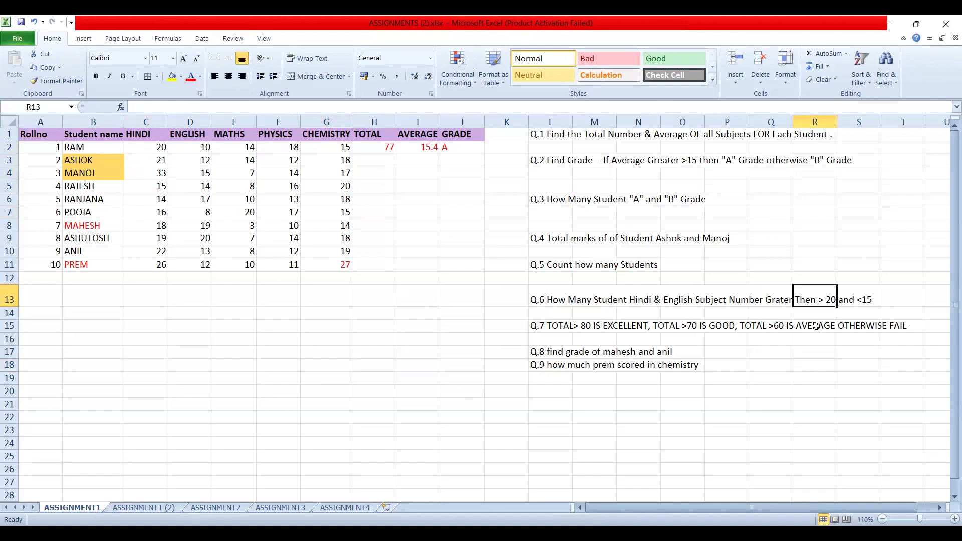
left_click(451, 362)
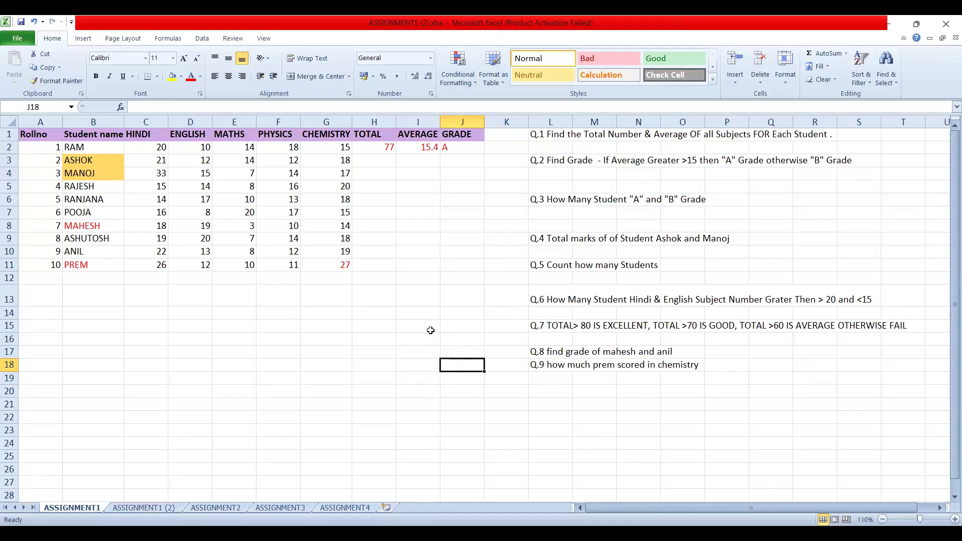
left_click_drag(162, 146, 164, 265)
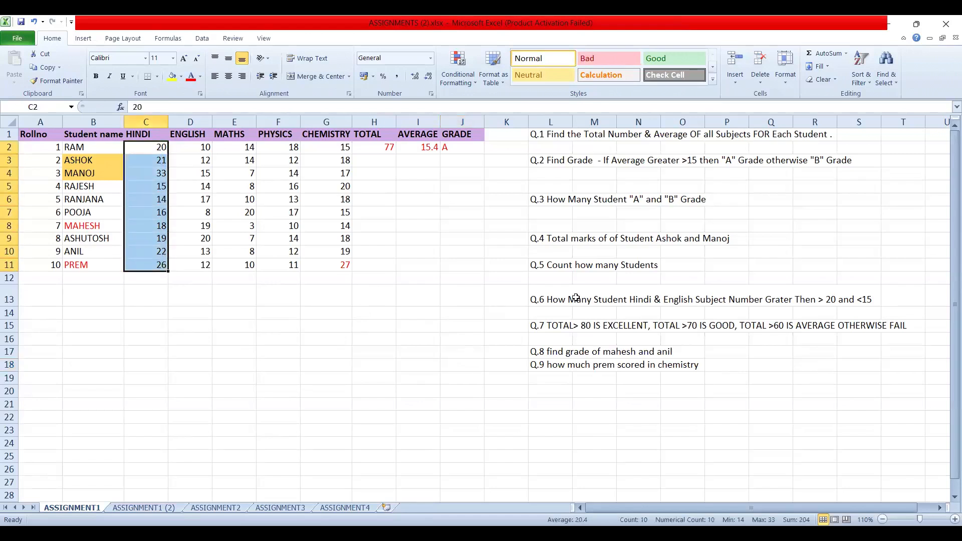
- Reword question 6 in L13 as "how many students got hindi marks greater than 20 and less than 15"
double_click(557, 298)
left_click_drag(548, 300, 884, 294)
key("BackSpace")
type("how many students got hindi marks greater than 20 and less than 15")
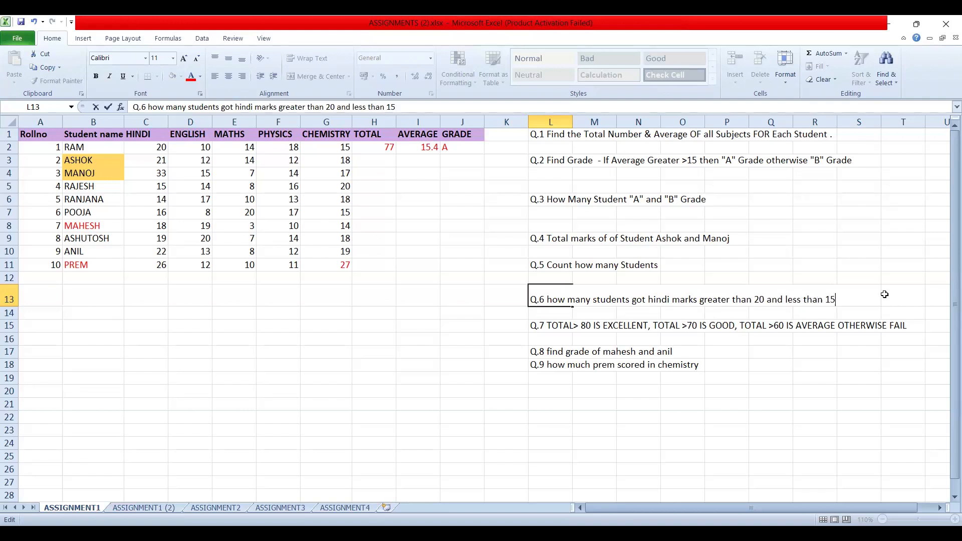
- Change the second condition of question 6 in L13 to "english marks less than 15"
key("BackSpace")
key("BackSpace")
key("BackSpace")
key("BackSpace")
key("BackSpace")
key("BackSpace")
key("BackSpace")
key("BackSpace")
key("BackSpace")
key("BackSpace")
key("BackSpace")
key("BackSpace")
type("englis")
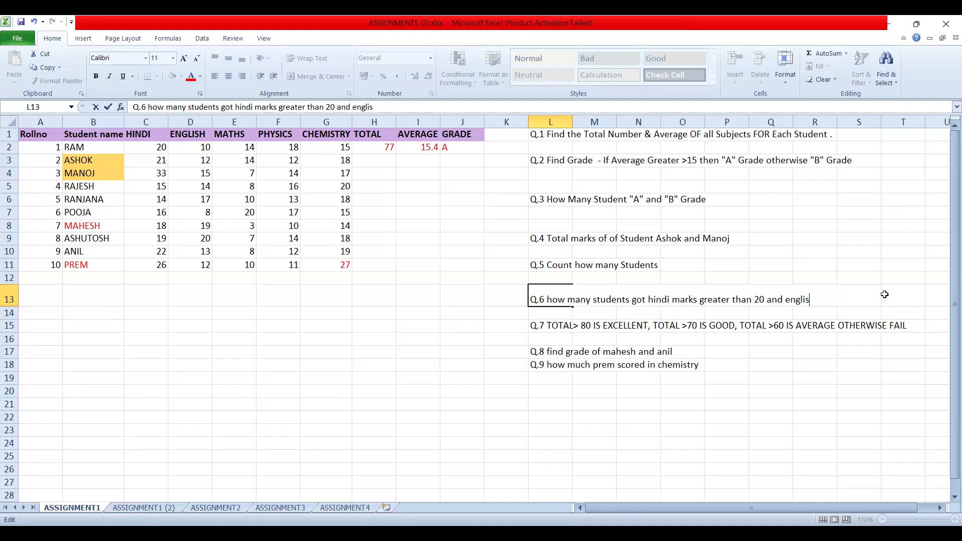
type("h marks less the")
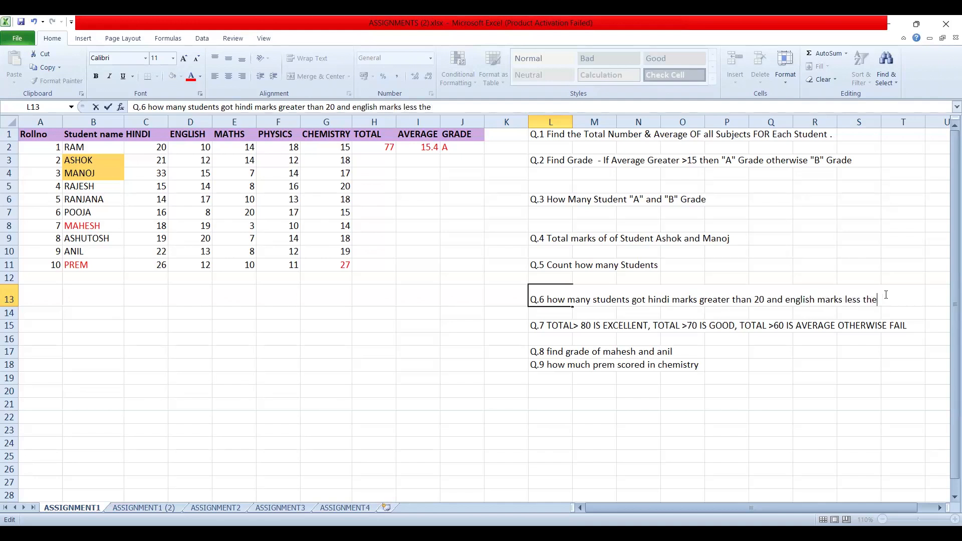
key("BackSpace")
type("an 15")
left_click(609, 454)
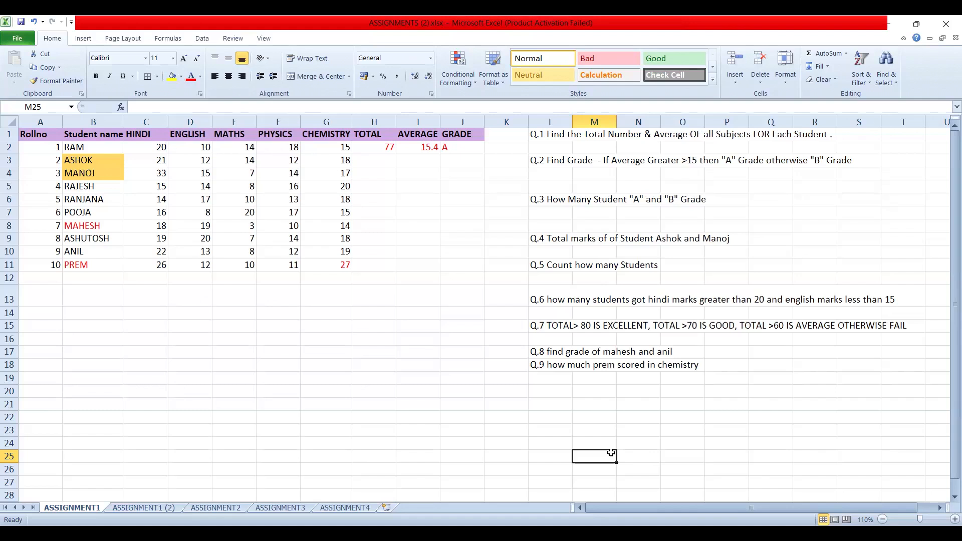
- Check the solved ASSIGNMENT1 (2) sheet and return to question 1 on the ASSIGNMENT1 sheet
left_click(166, 507)
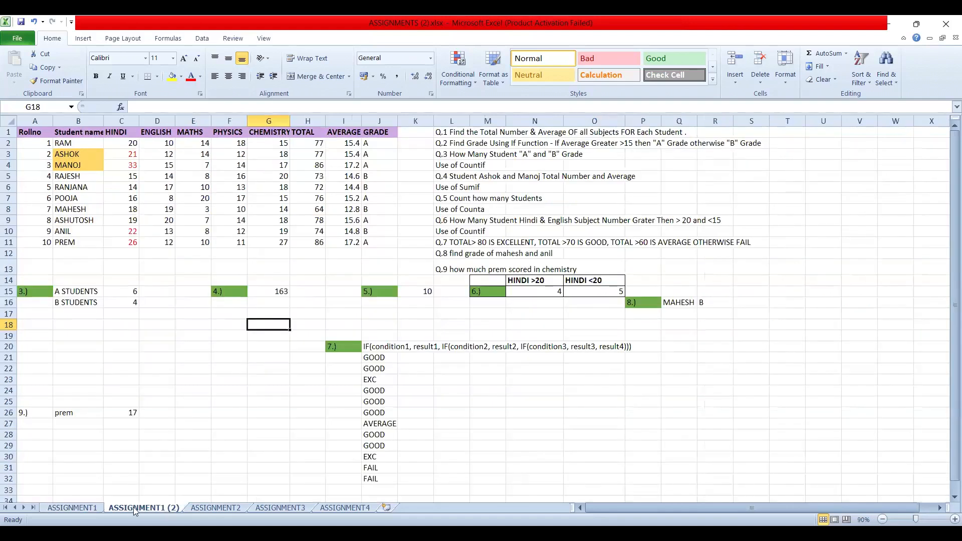
left_click(90, 509)
left_click(600, 139)
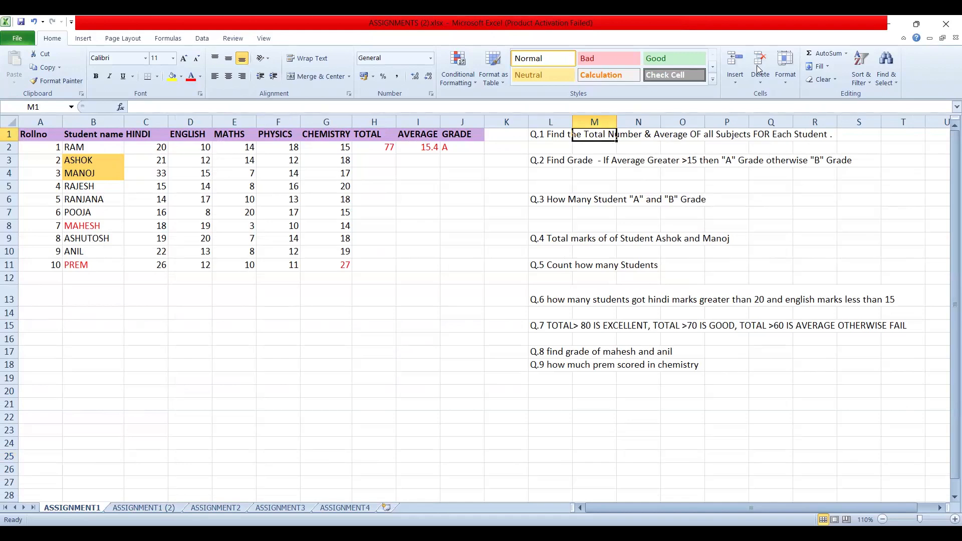
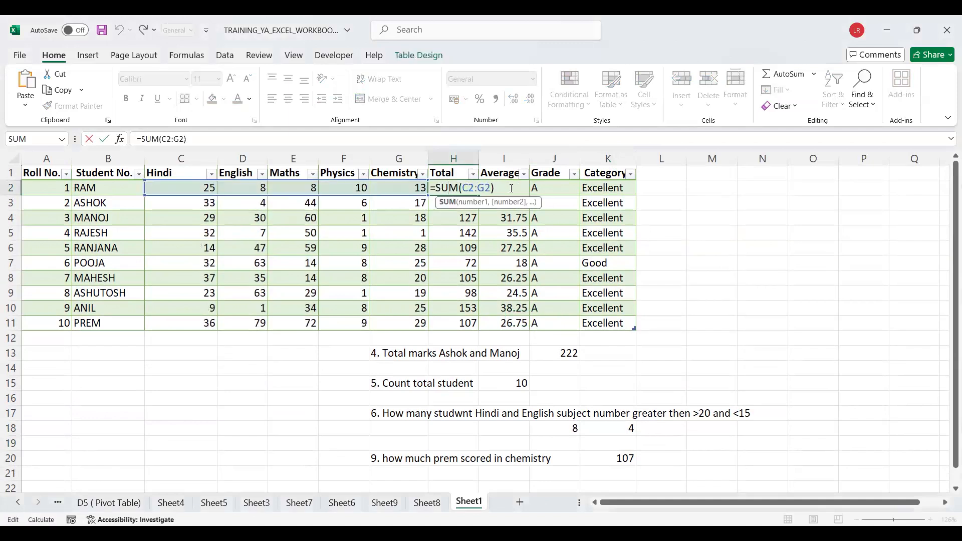
- On Sheet1 of the training workbook, inspect the SUM formula in H2 and question 6's COUNTIFS formula in J18
key("Return")
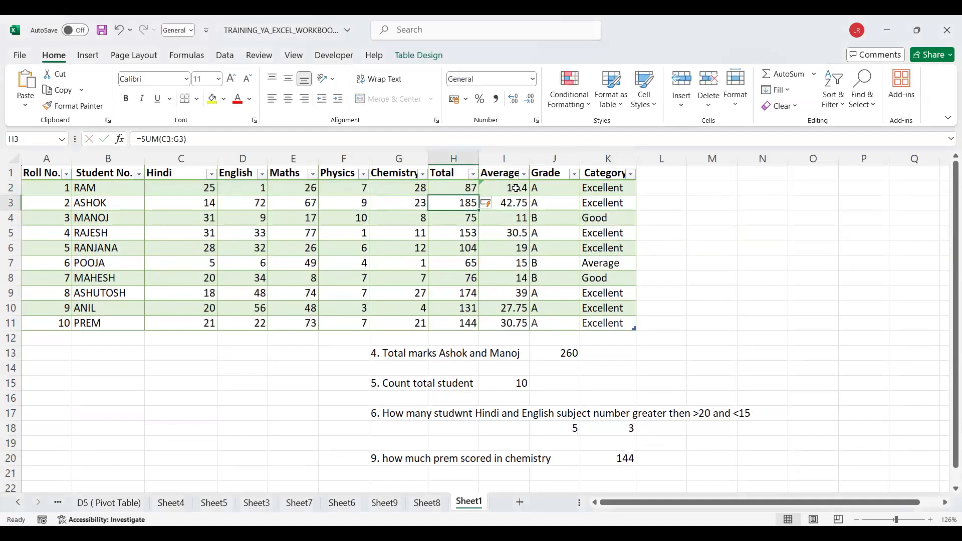
scroll(591, 329, "down", 1)
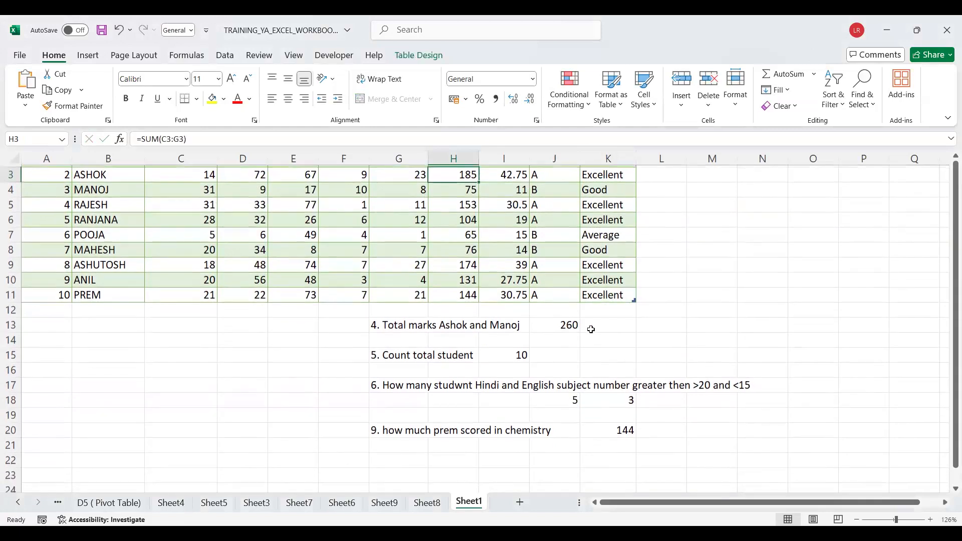
left_click(577, 397)
double_click(562, 397)
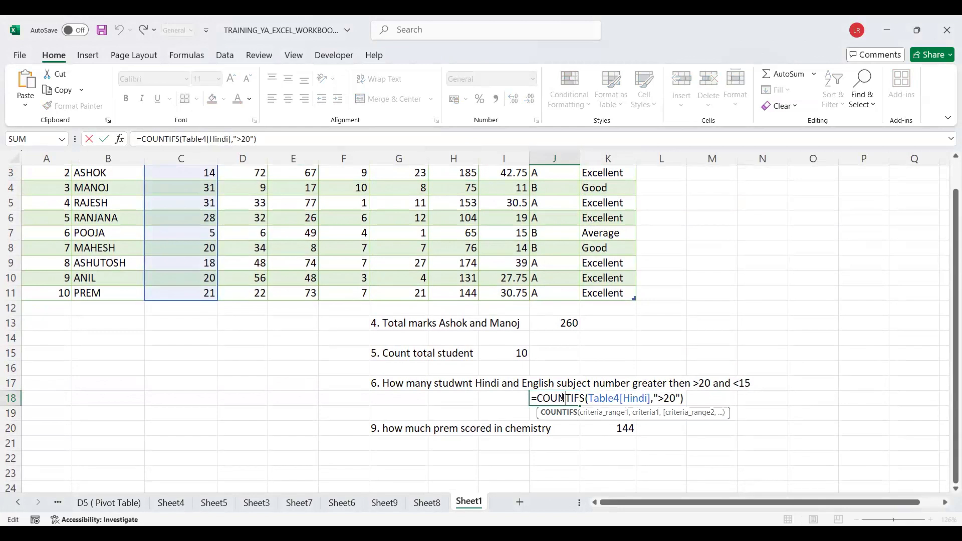
key("Return")
- Inspect the VLOOKUP formula in K20 that answers question 9 about the chemistry score
double_click(623, 427)
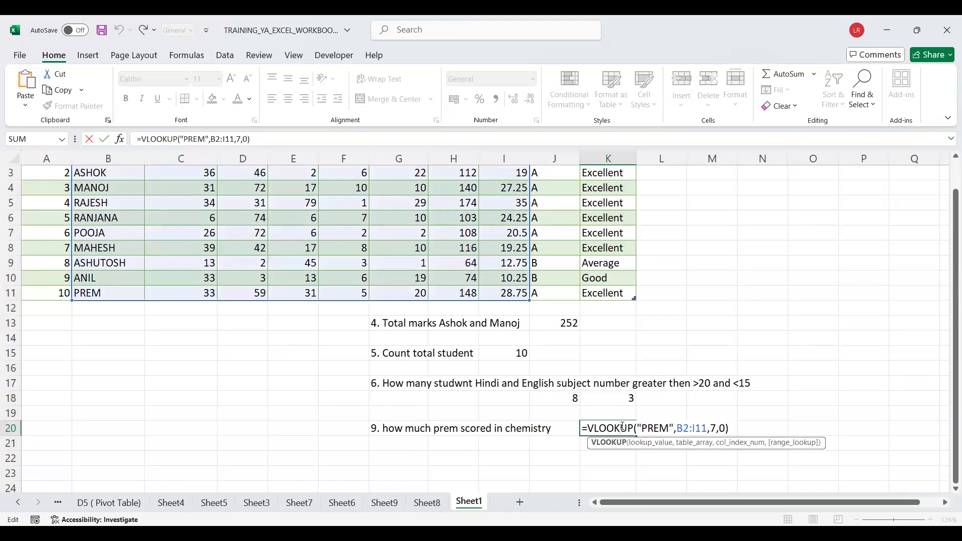
key("Return")
scroll(637, 298, "up", 1)
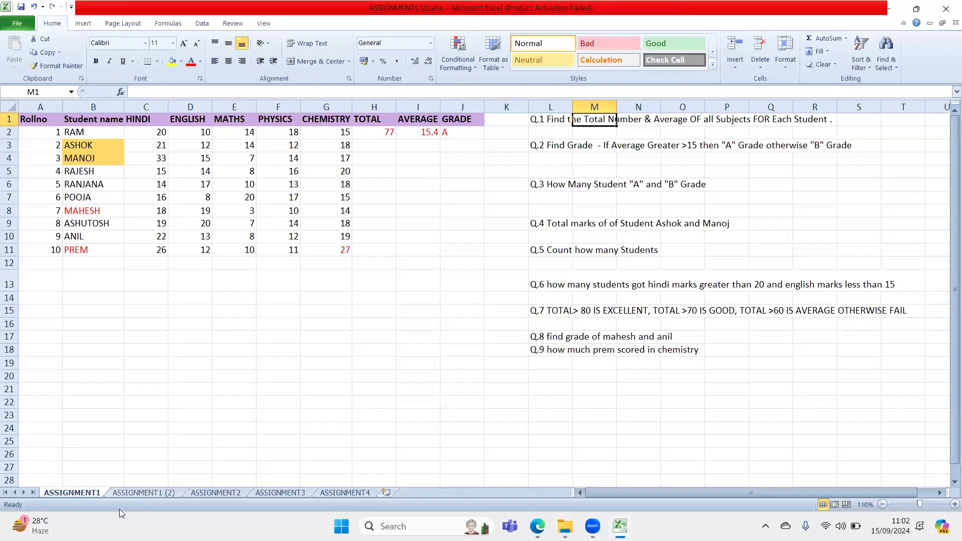
- Check the SUM formula in H2 against the marks in C2:G2 and fill it down the TOTAL column to H11
left_click(374, 298)
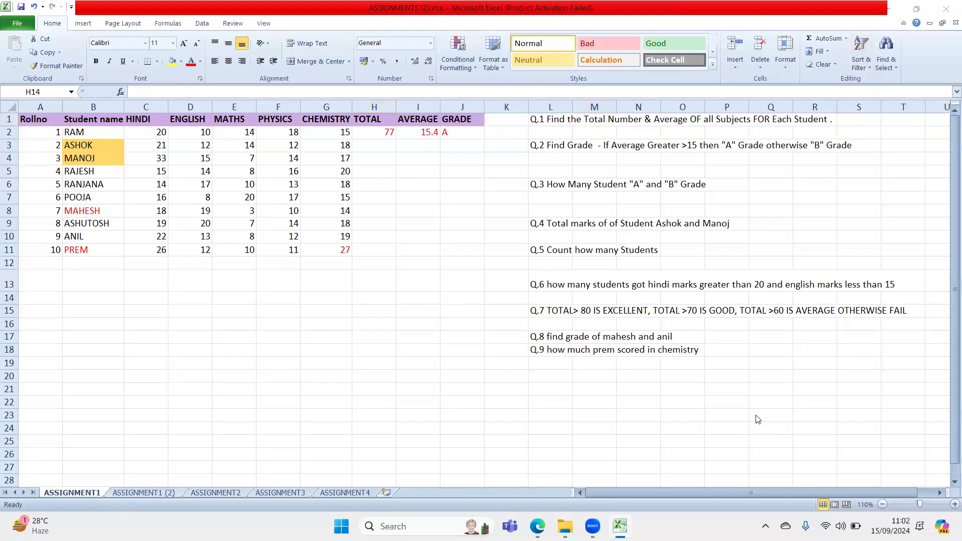
left_click_drag(150, 133, 326, 134)
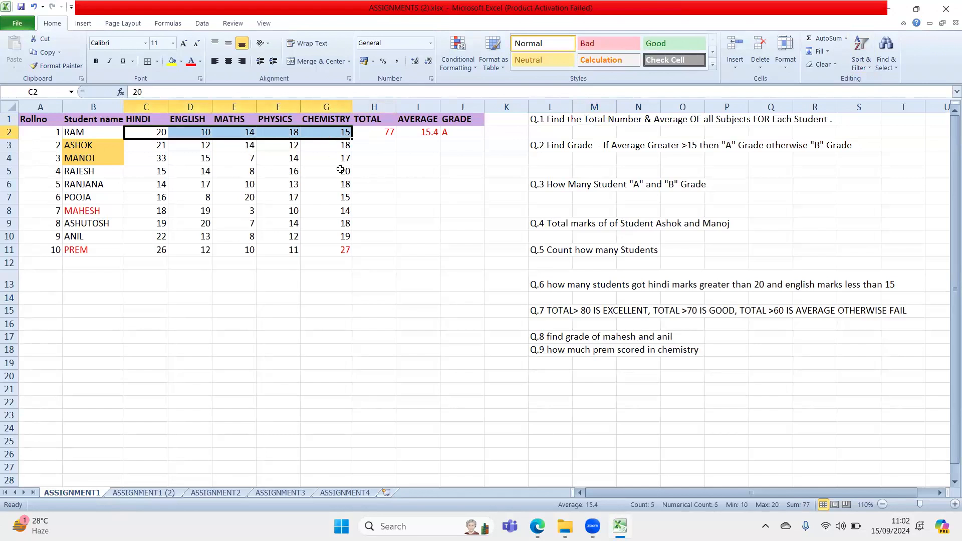
double_click(373, 135)
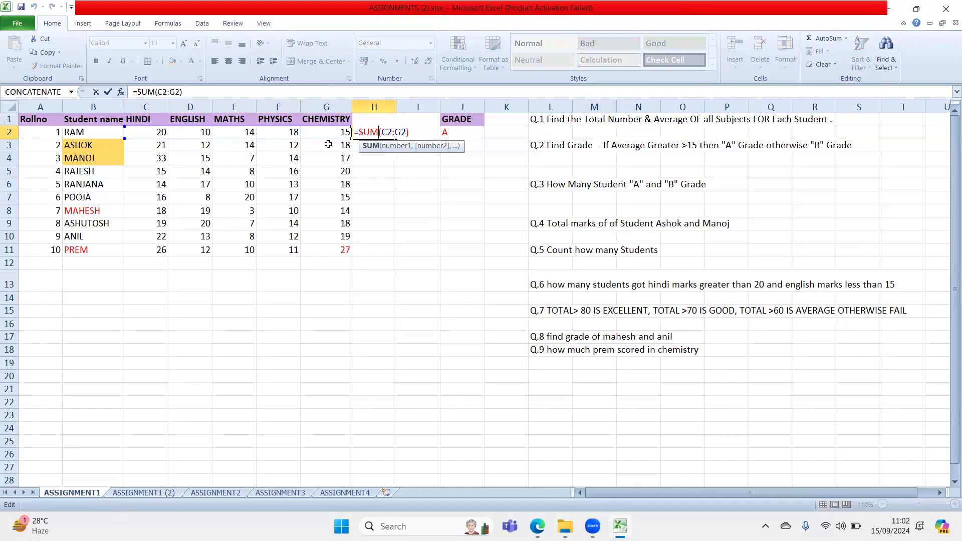
key("Return")
left_click(384, 134)
left_click_drag(394, 138, 399, 252)
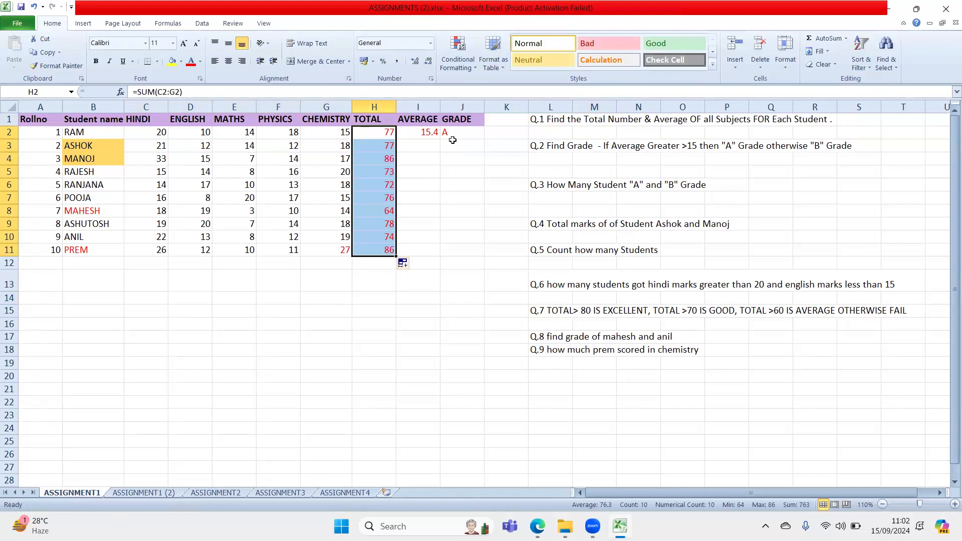
- Check the AVERAGE formula in I2 against the marks in C2:G2 and fill it down the AVERAGE column to I11
double_click(423, 133)
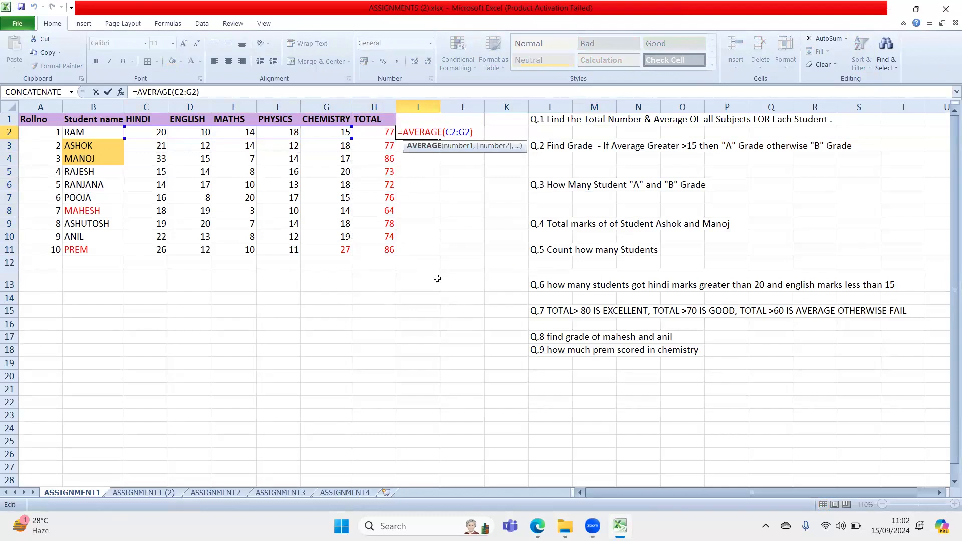
key("Return")
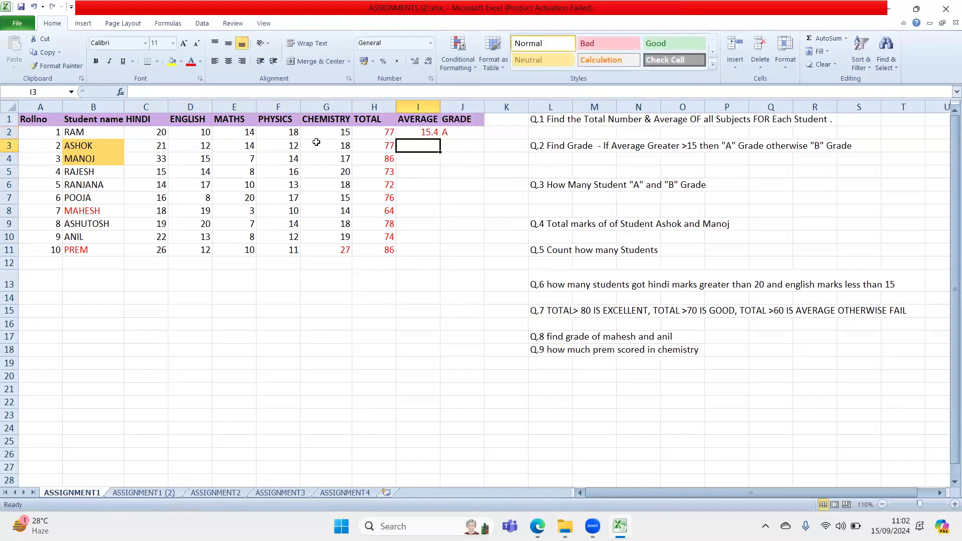
left_click(374, 133)
left_click_drag(150, 132, 343, 132)
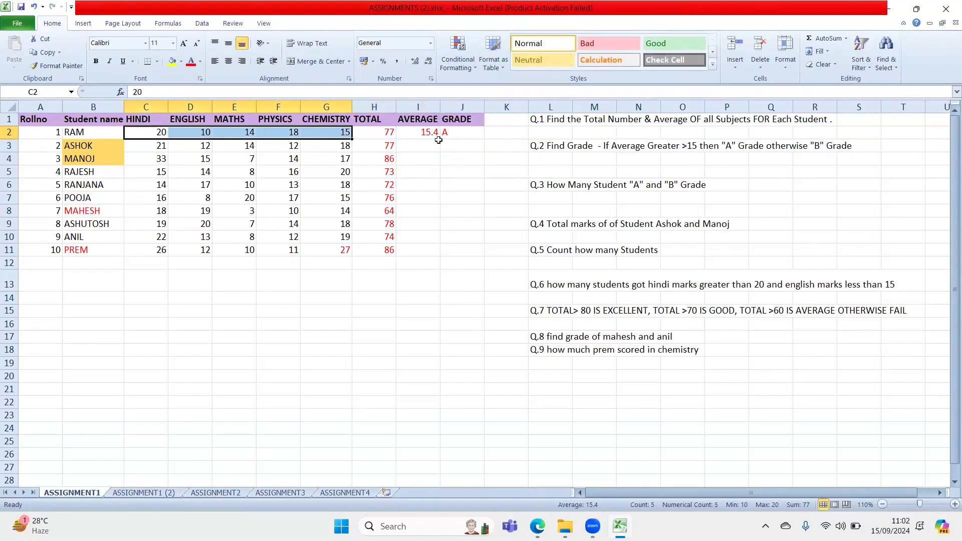
left_click(415, 130)
left_click_drag(434, 140, 428, 251)
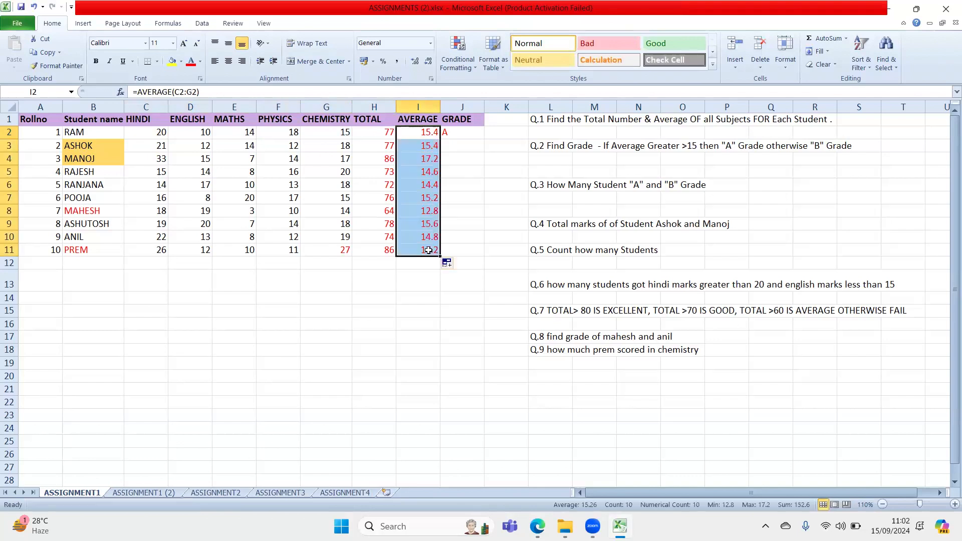
left_click(412, 321)
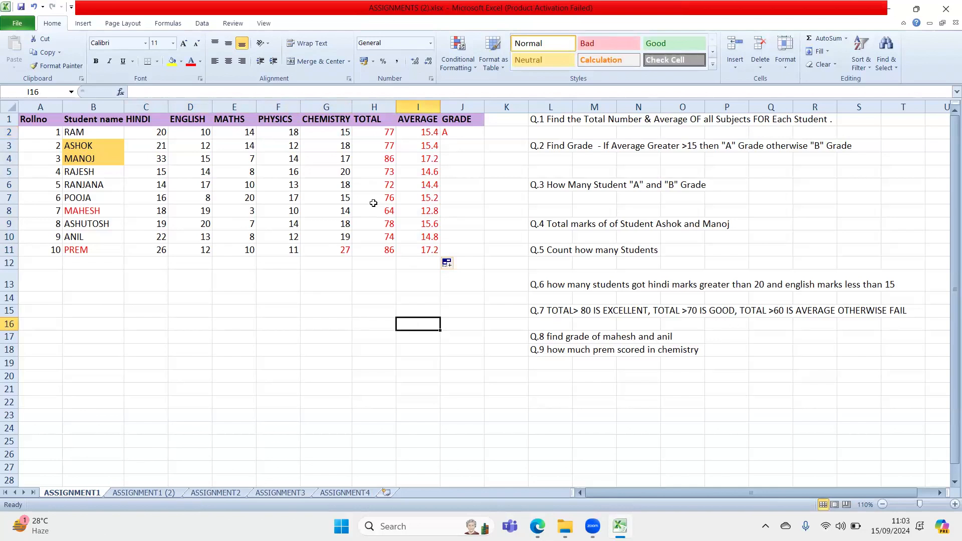
- Inspect the IF grade formula in J2 together with the averages in I2:I11 that it tests
double_click(454, 132)
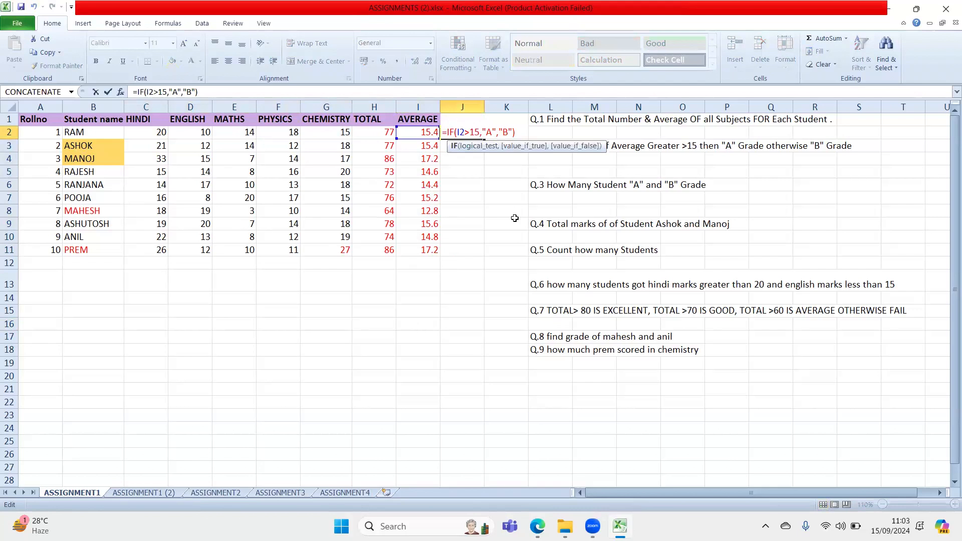
key("Return")
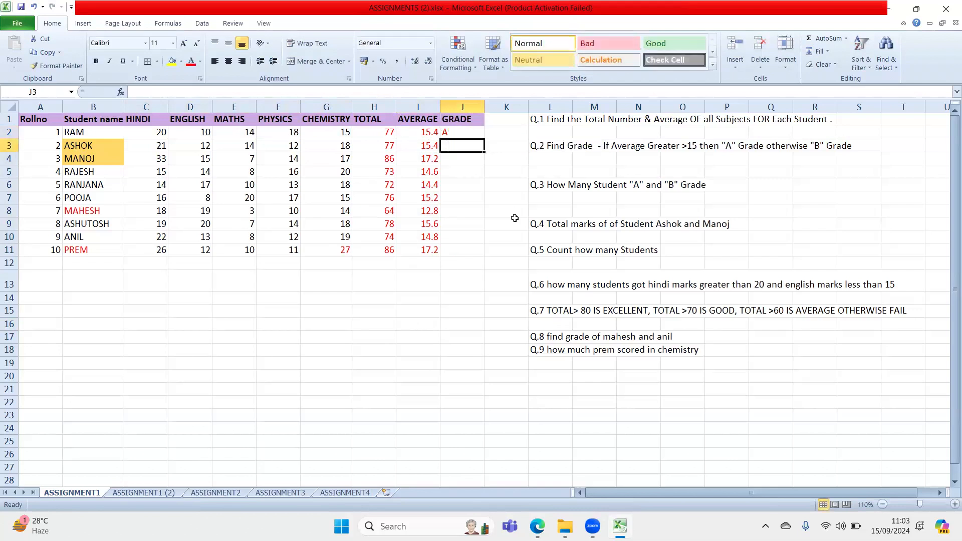
left_click(431, 134)
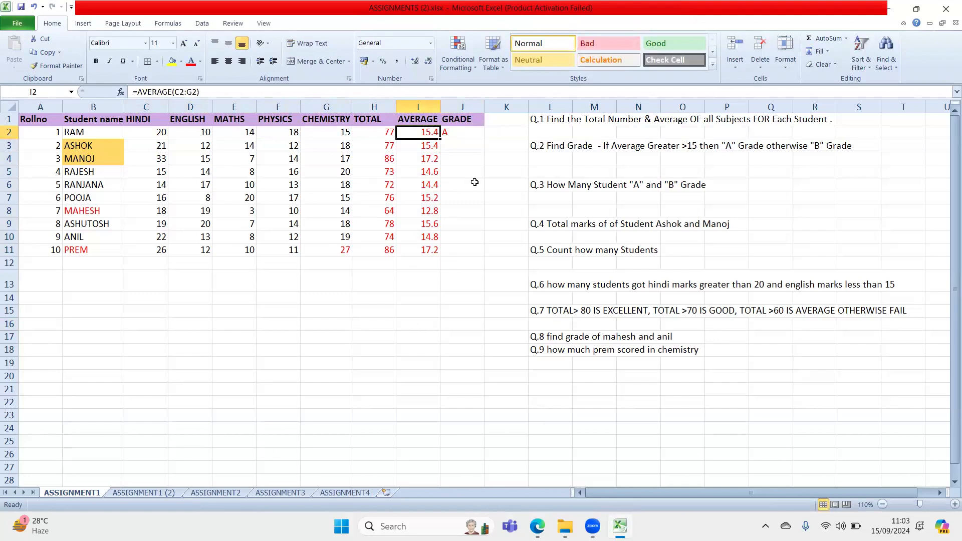
double_click(466, 132)
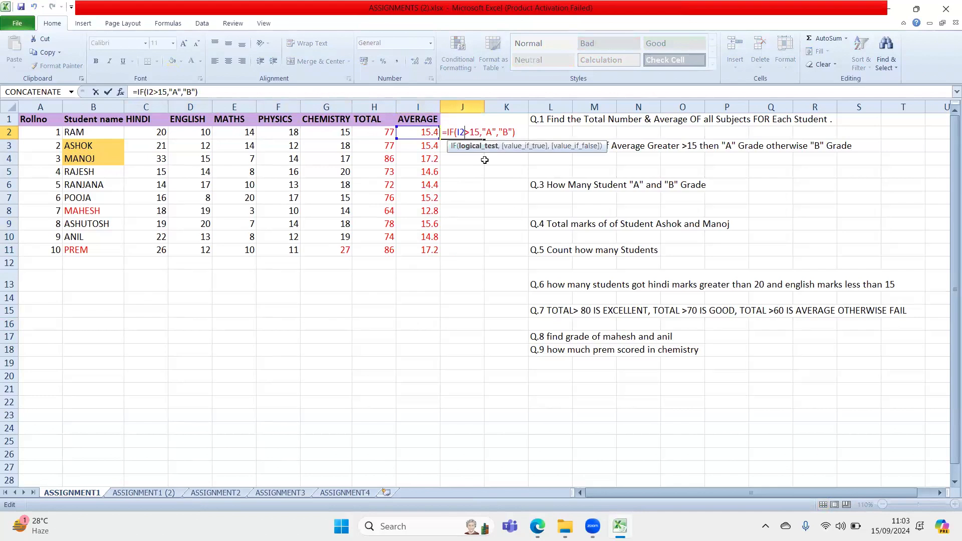
key("Return")
left_click_drag(425, 129, 430, 245)
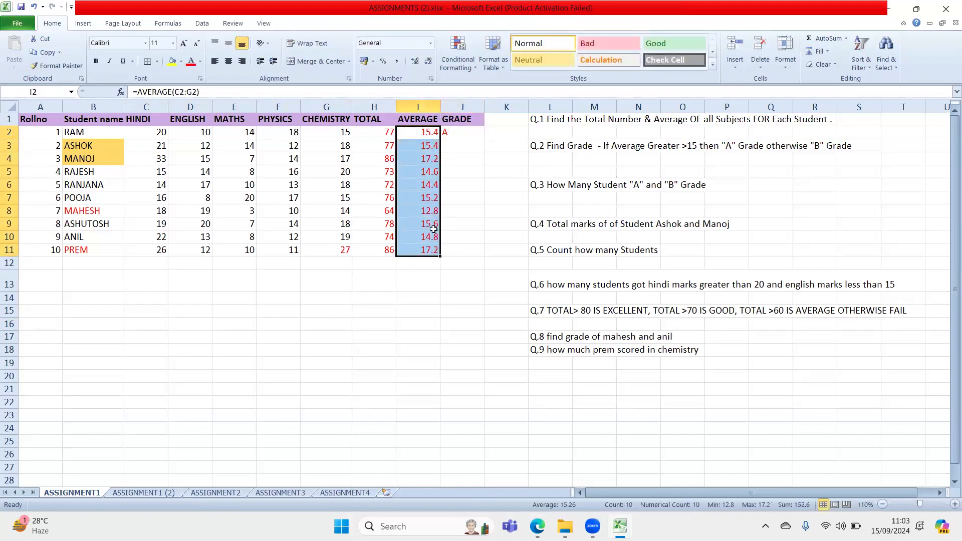
left_click(428, 132)
left_click(456, 133)
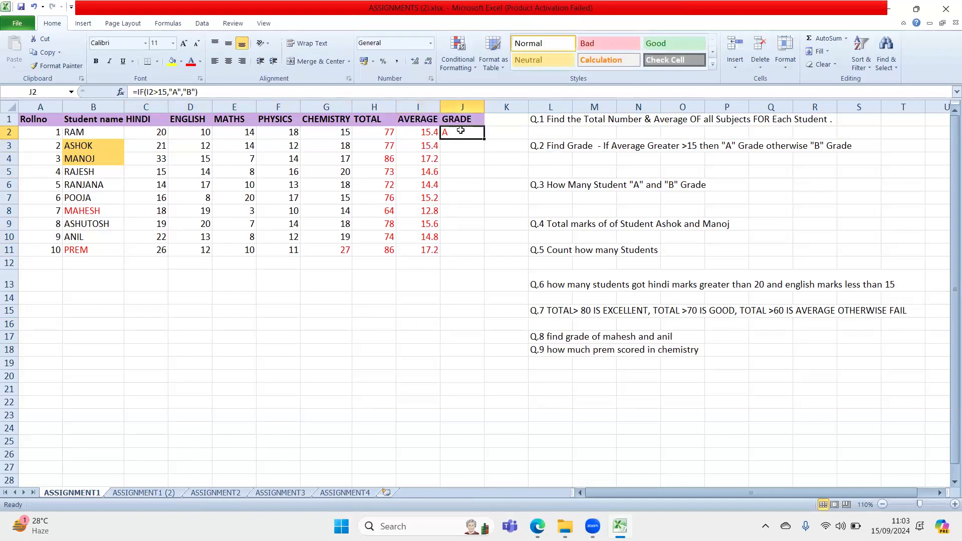
- Review the condition and the "A" and "B" results in J2's IF formula, and fill it down to J11
double_click(455, 135)
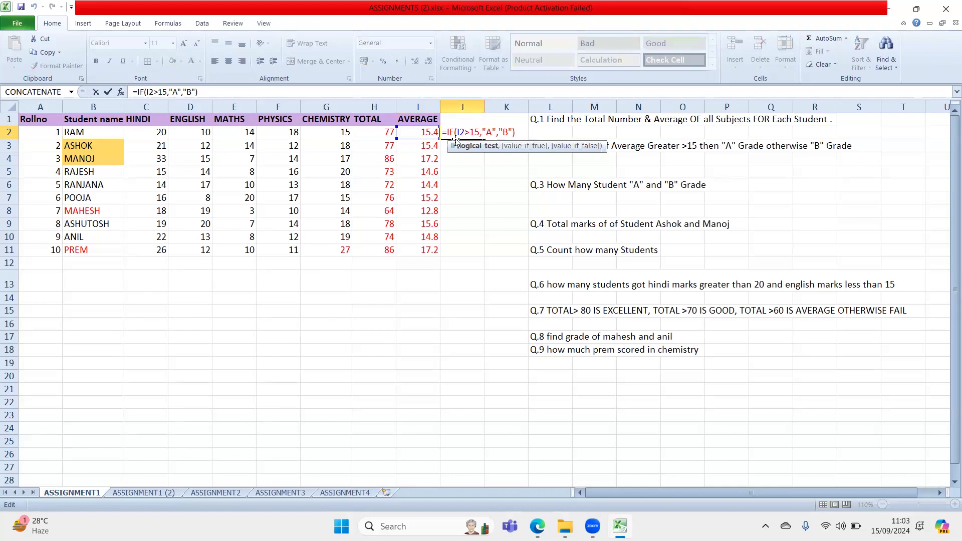
left_click_drag(480, 133, 467, 132)
left_click(471, 131)
left_click_drag(482, 133, 506, 133)
left_click(506, 134)
key("Return")
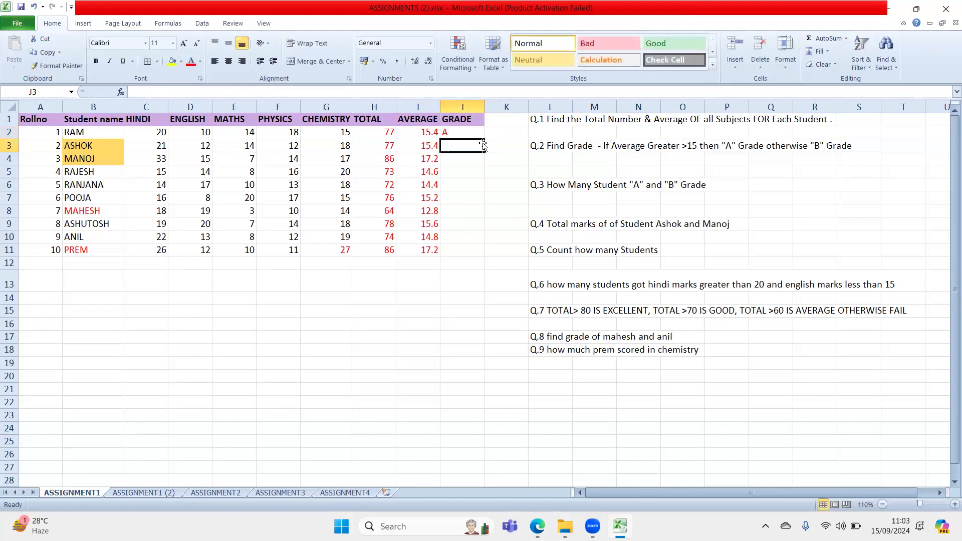
left_click(478, 133)
left_click_drag(484, 139, 484, 258)
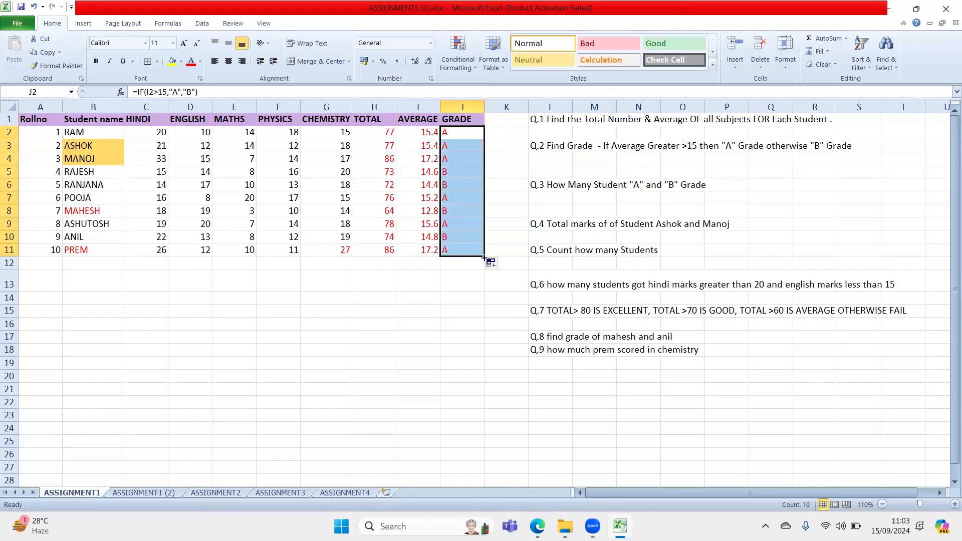
- Change the font color of the "B" grades in J5, J6, J8 and J10 to black
left_click(456, 175)
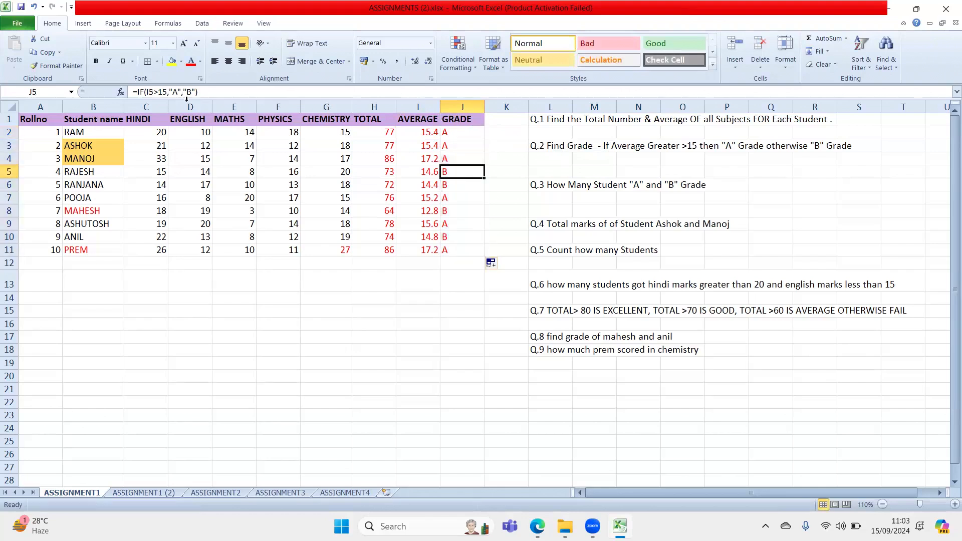
left_click(200, 62)
left_click(199, 101)
left_click(449, 182)
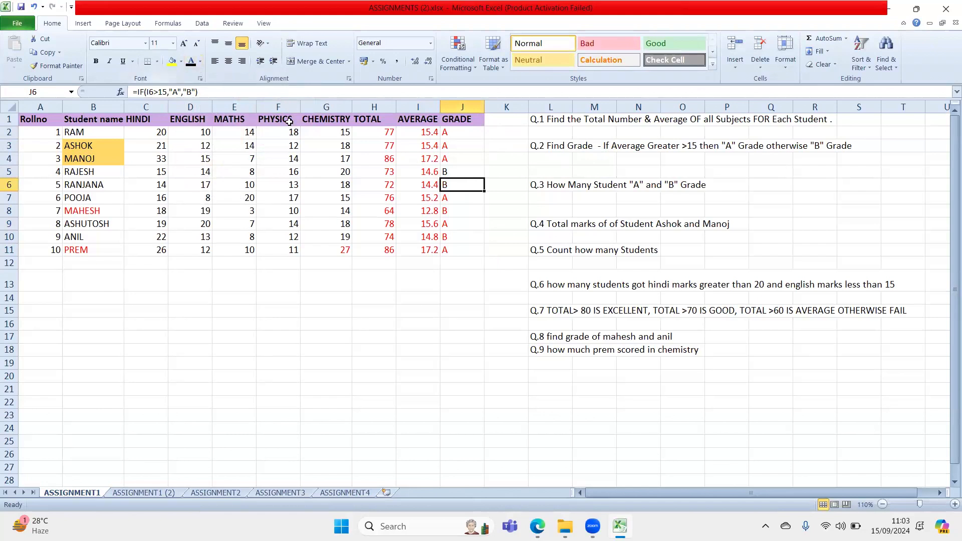
left_click(455, 210)
left_click(190, 63)
left_click(466, 250)
left_click(460, 239)
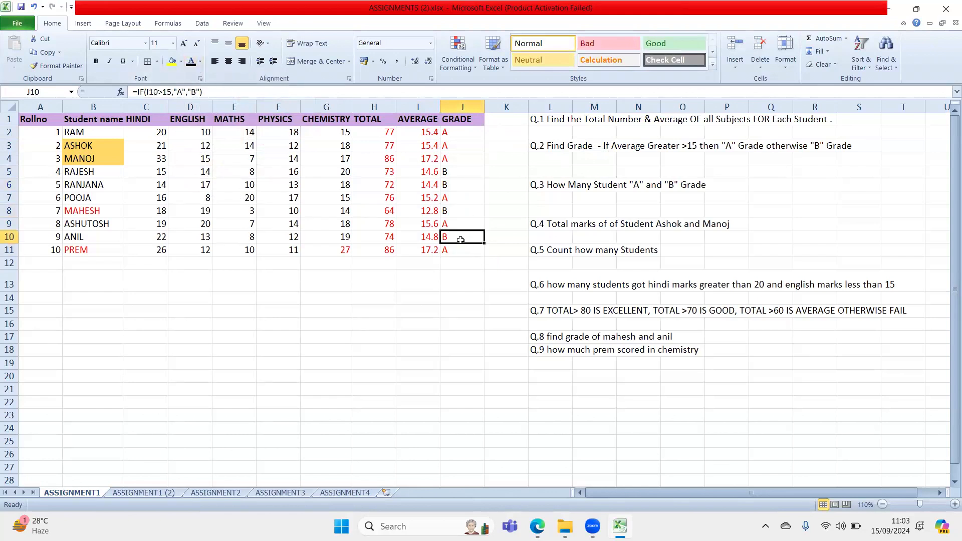
left_click(190, 65)
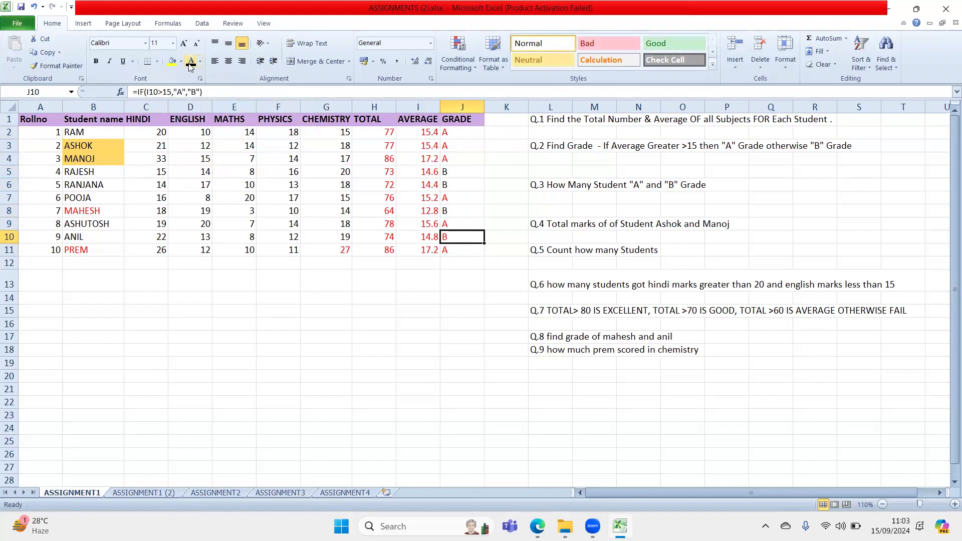
left_click(410, 376)
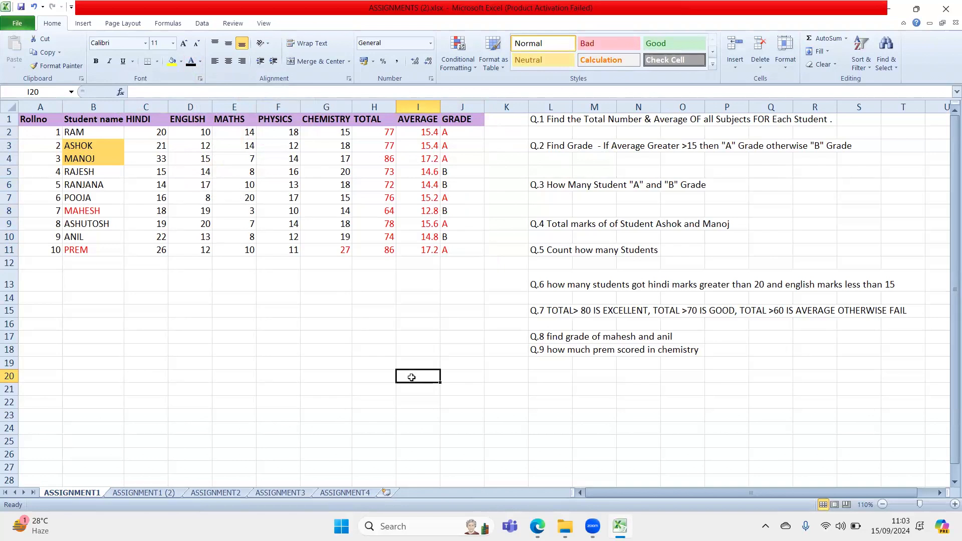
- Review the logical test of the IF formula in J2 once more
left_click(466, 133)
double_click(465, 133)
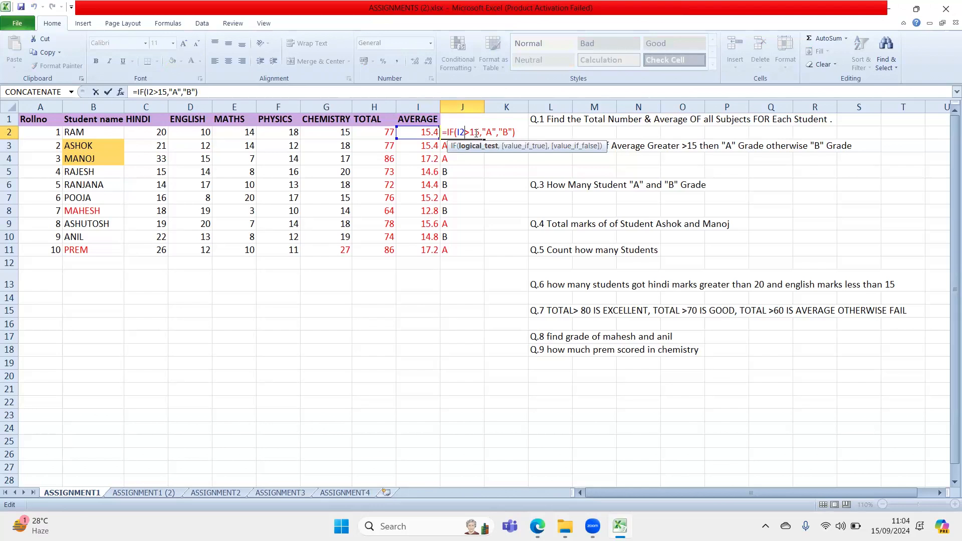
key("Return")
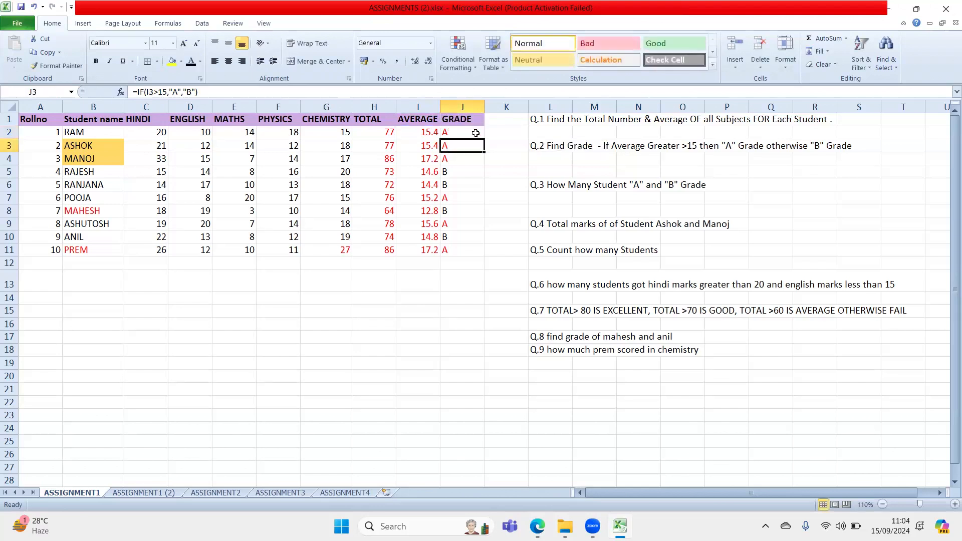
- Go from question 3 to the ASSIGNMENT1 (2) sheet and inspect the COUNTIF formula for A students in C15
left_click(613, 188)
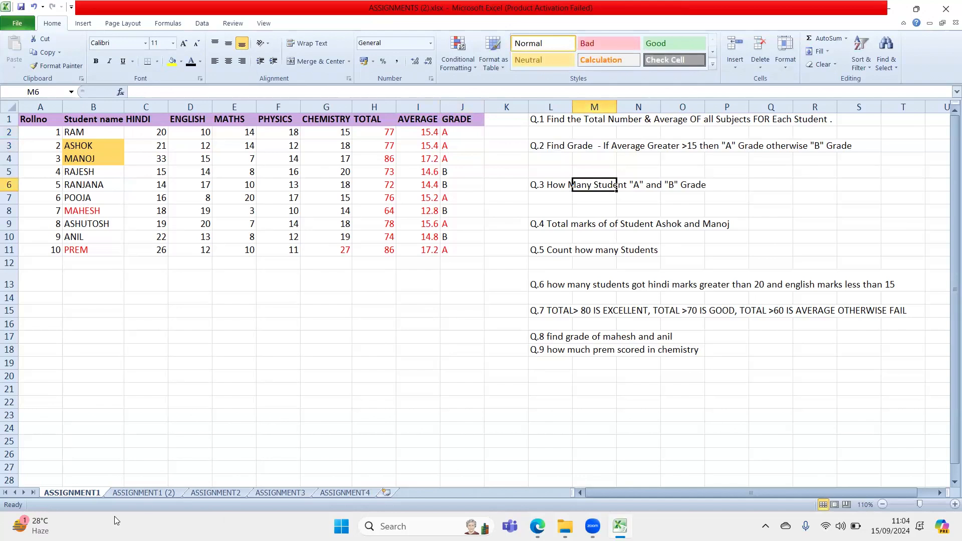
left_click(147, 491)
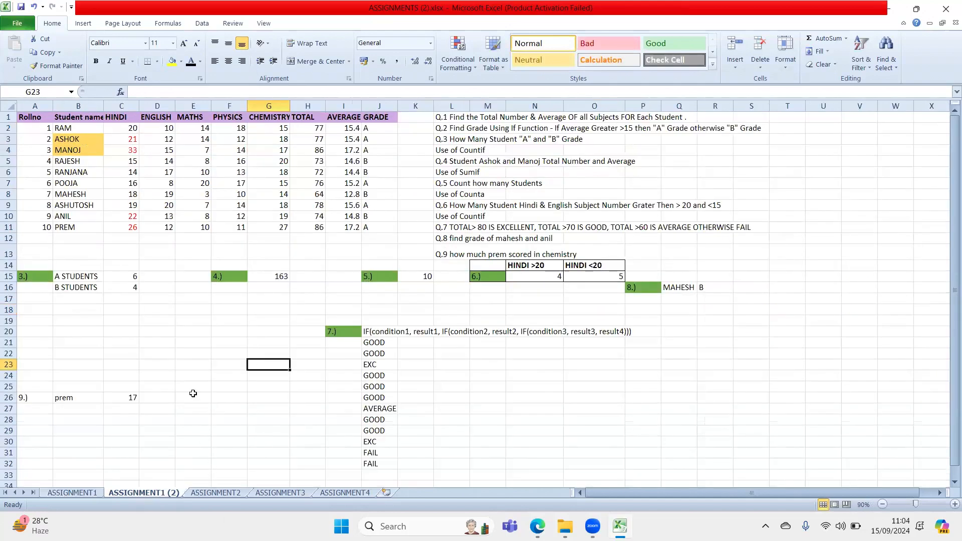
double_click(125, 276)
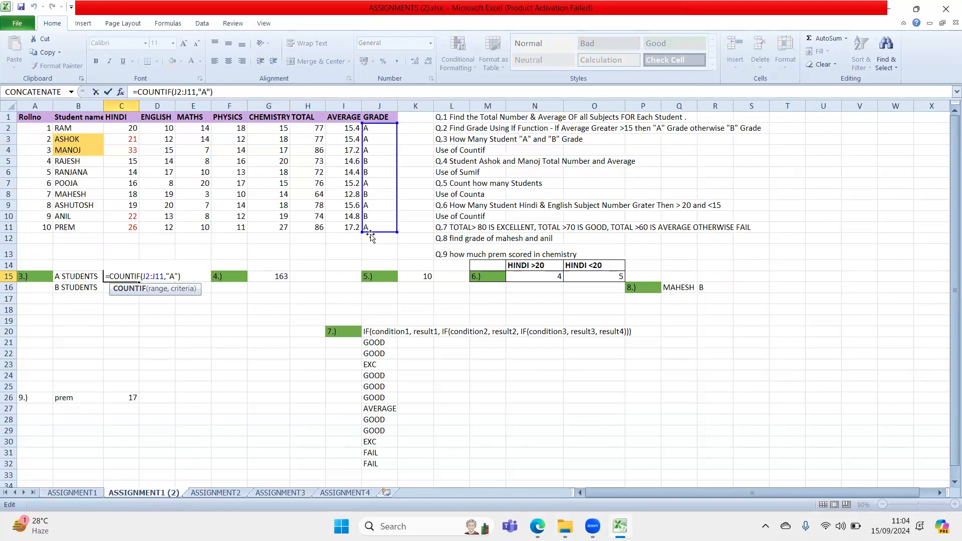
double_click(171, 276)
left_click(169, 276)
key("Return")
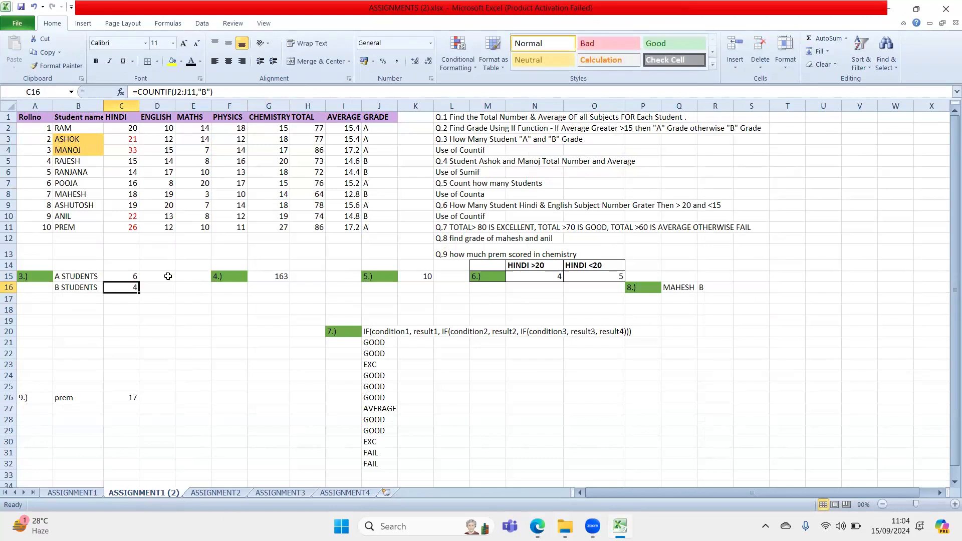
- Inspect the COUNTIF formula for B students in C16, including its criteria argument
double_click(128, 288)
double_click(170, 287)
left_click_drag(173, 286, 175, 285)
left_click(167, 287)
left_click(125, 287)
key("Return")
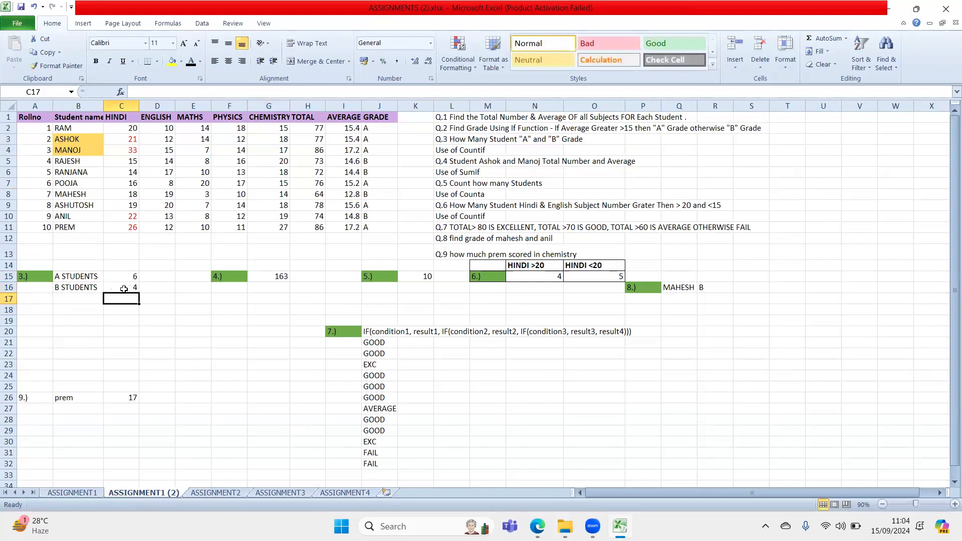
- Recheck the COUNTIF formula in C15 and compare it with cells in the GRADE and AVERAGE columns
left_click(123, 289)
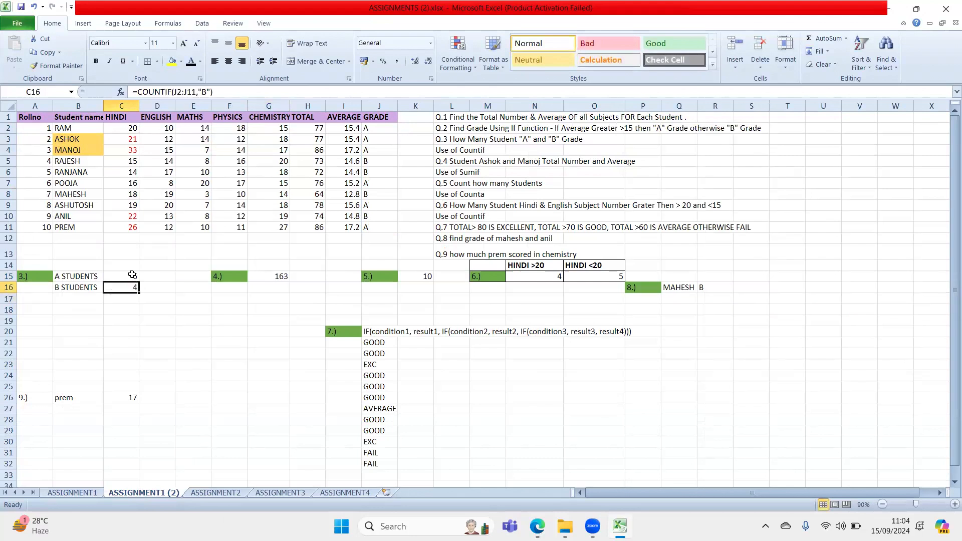
double_click(131, 275)
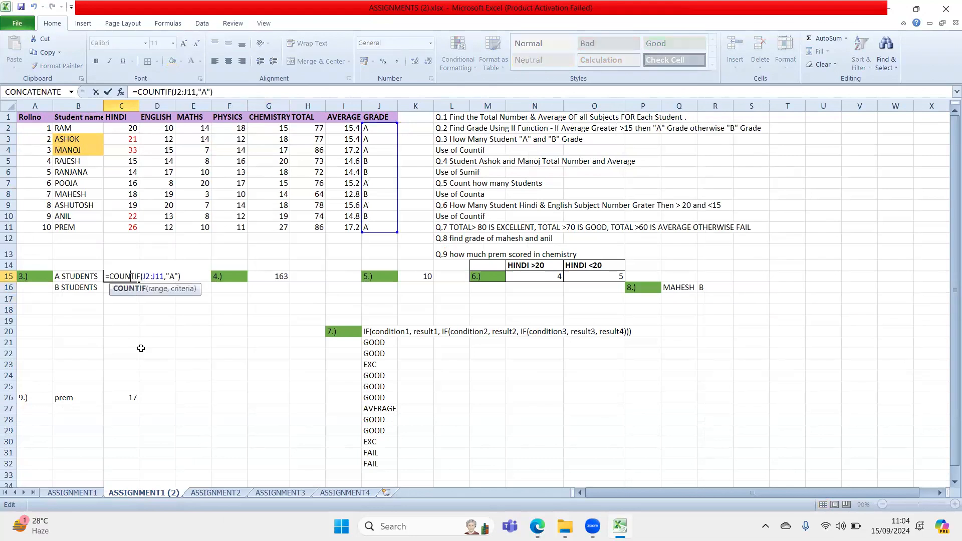
key("Return")
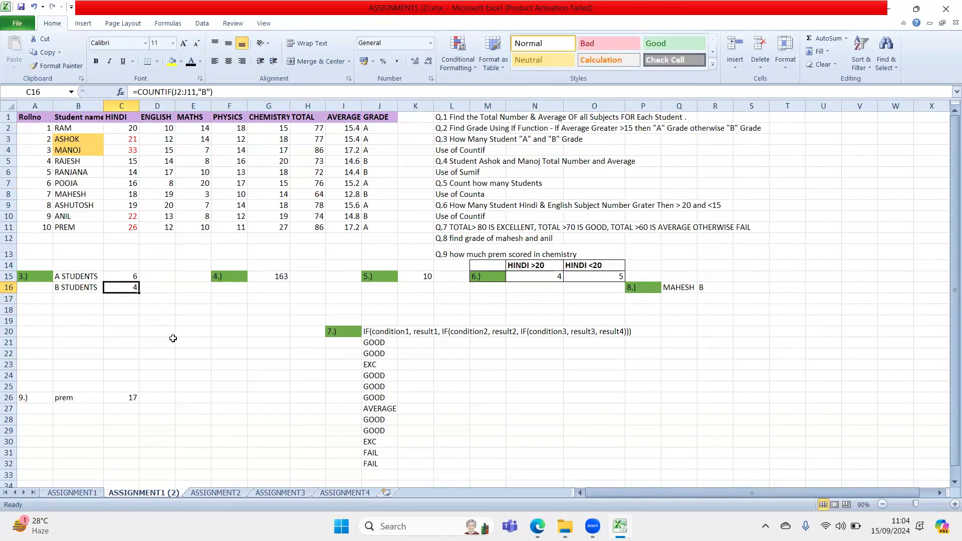
left_click(377, 137)
left_click(376, 130)
left_click(348, 163)
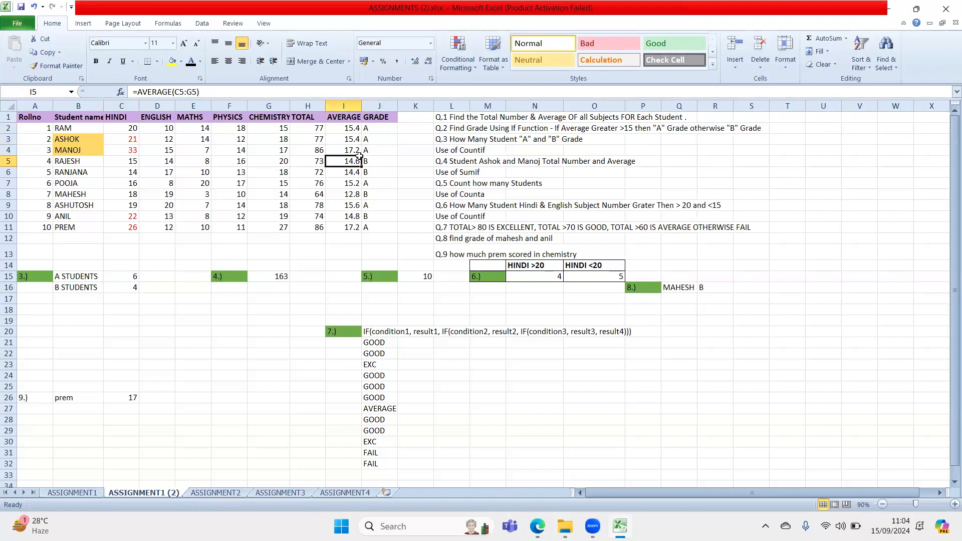
left_click(346, 130)
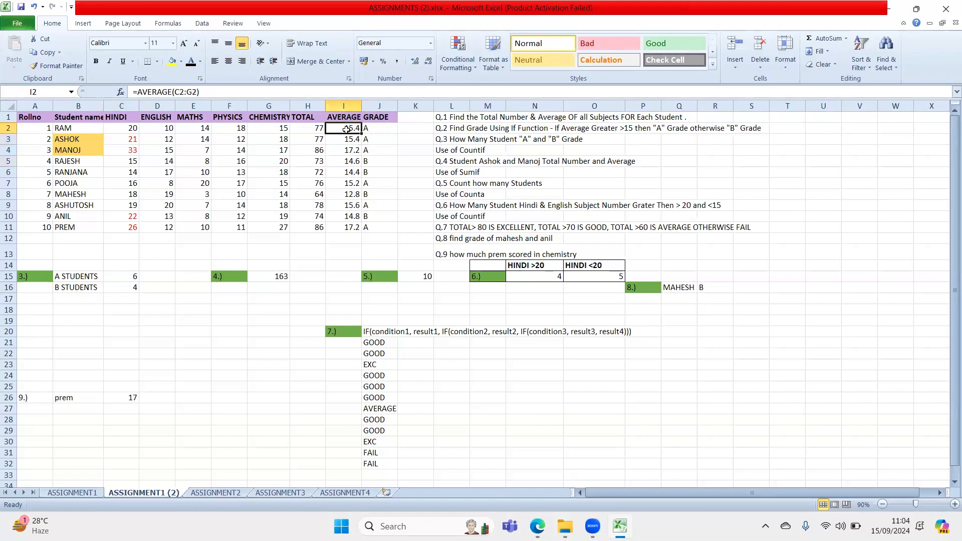
- Compare the marks and totals with question 6, and recheck the COUNTIF formulas for A and B students in C15 and C16
left_click_drag(126, 128, 312, 224)
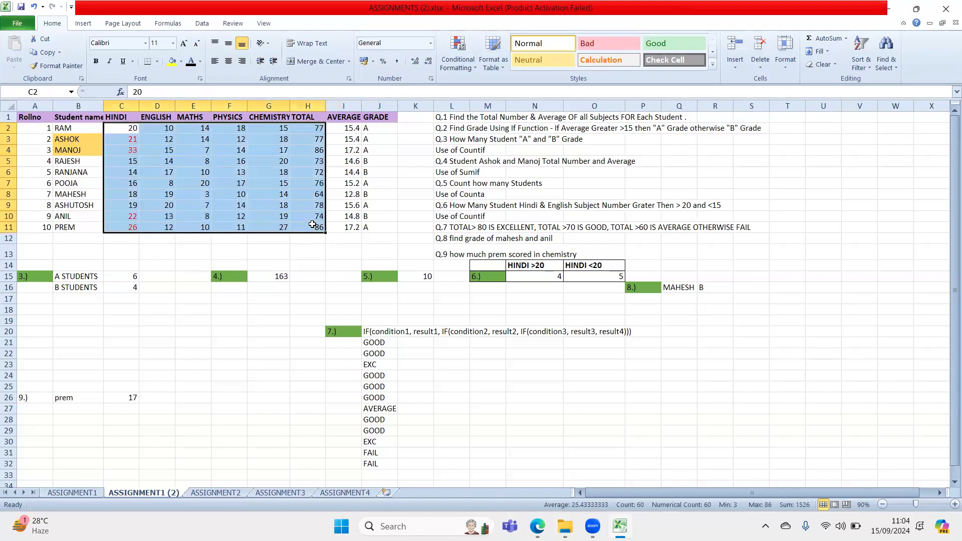
left_click(445, 203)
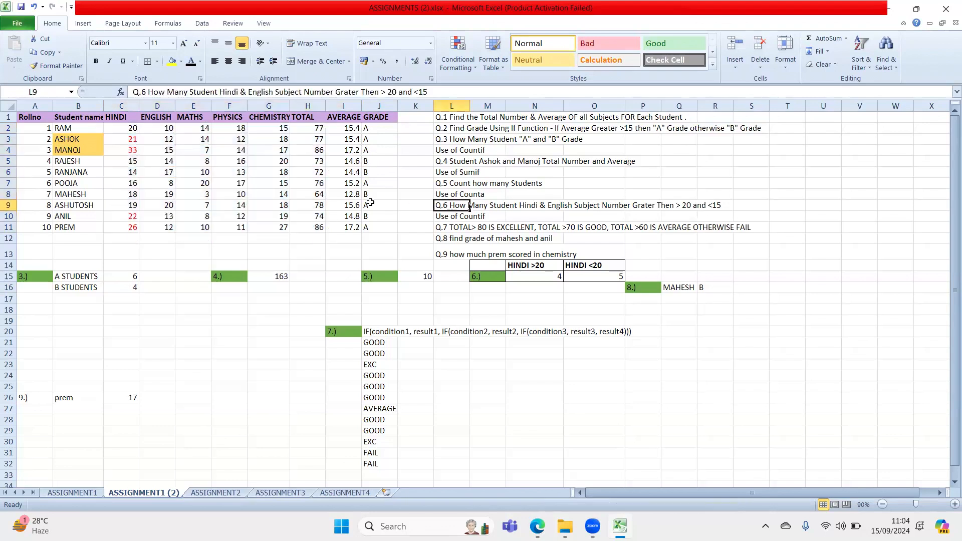
left_click(306, 128)
double_click(130, 276)
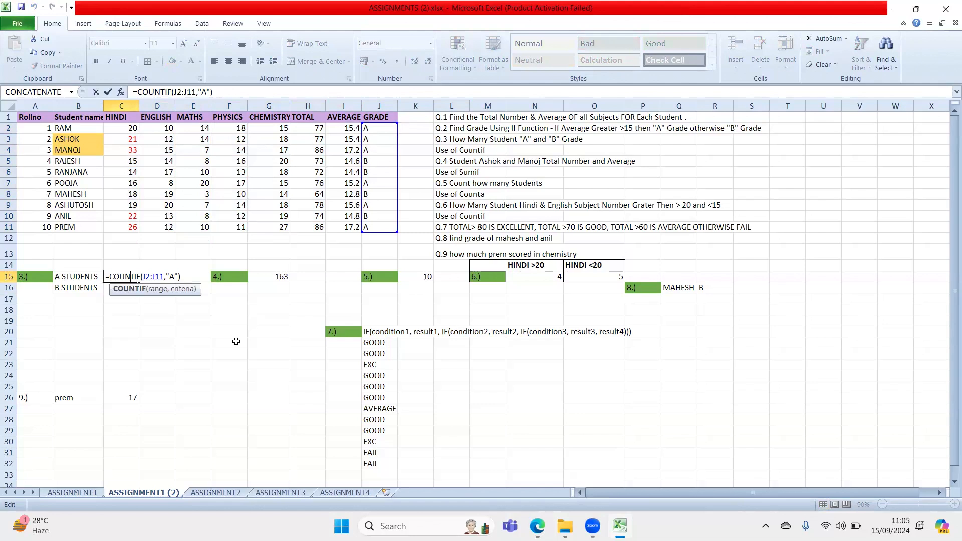
key("Return")
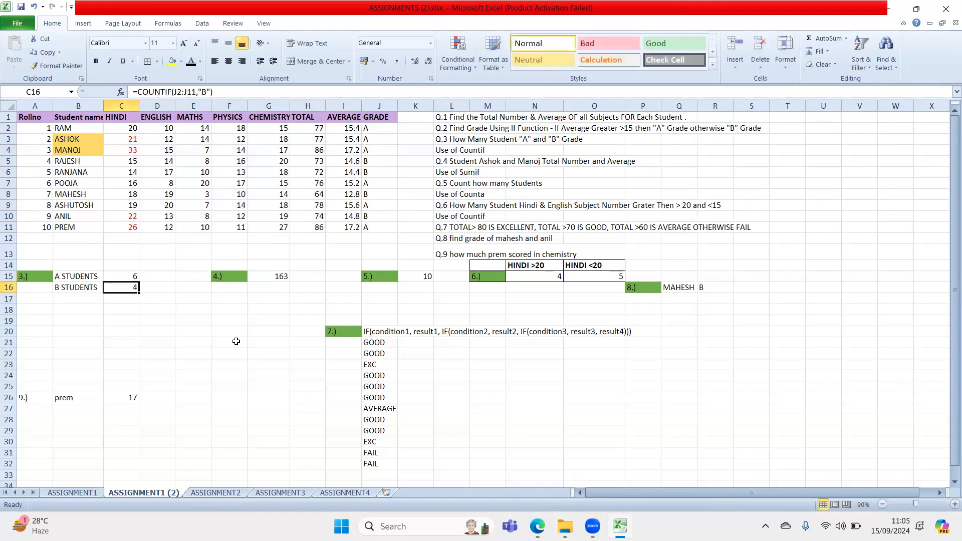
double_click(134, 288)
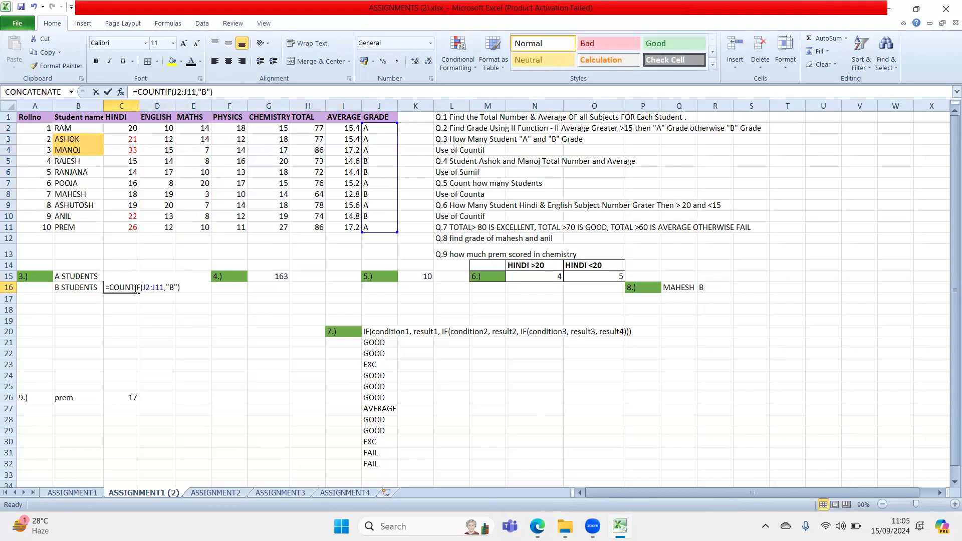
left_click(170, 288)
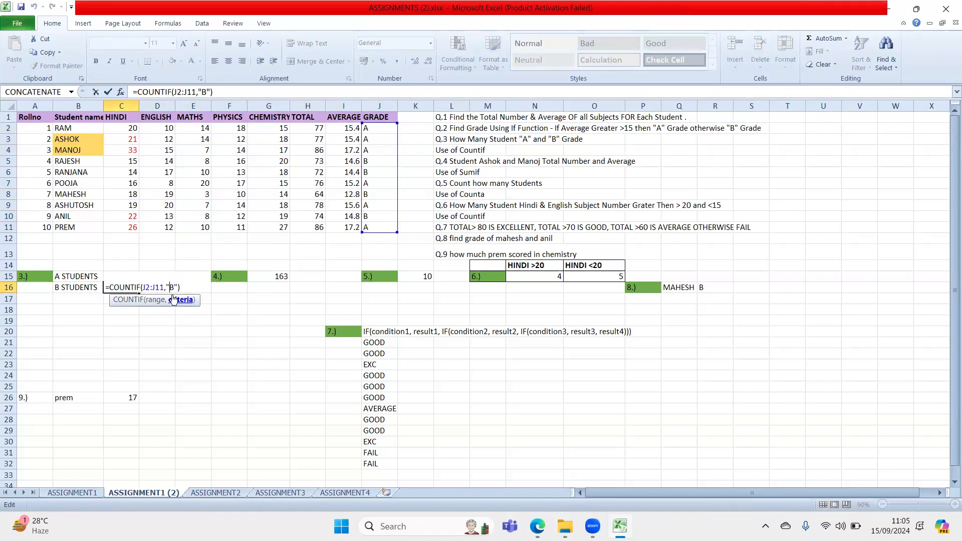
key("Return")
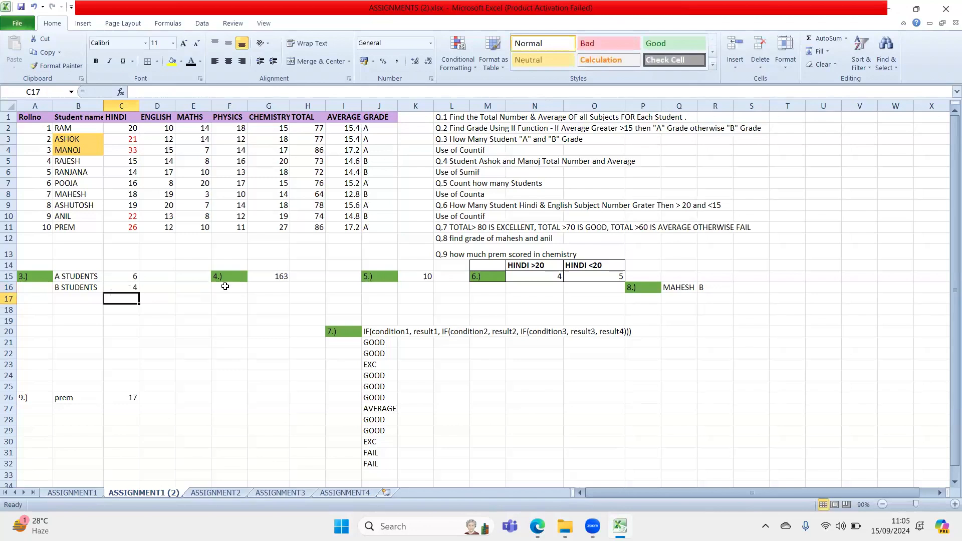
- Copy the question 4 cells from ASSIGNMENT1 and clear the old question 4 text in L5 of ASSIGNMENT1 (2)
left_click(454, 161)
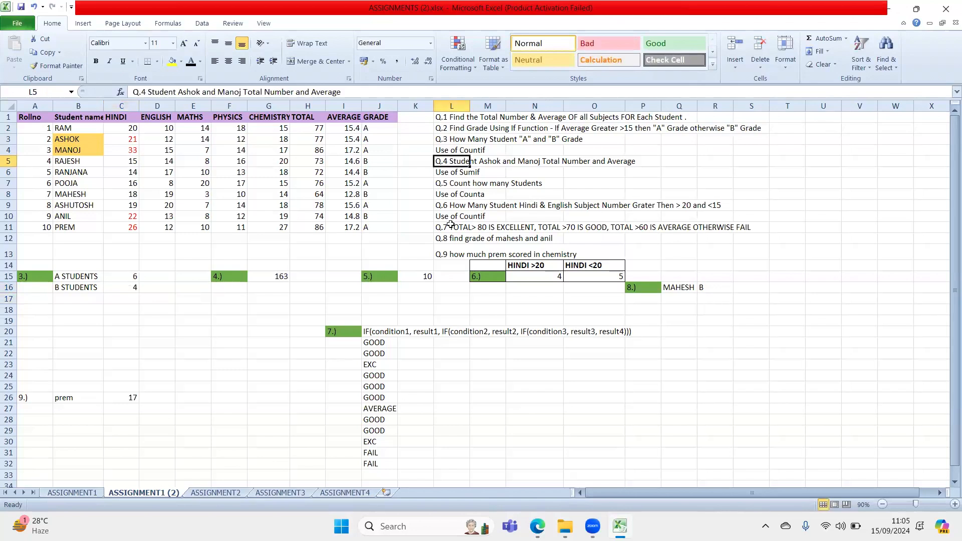
left_click(72, 492)
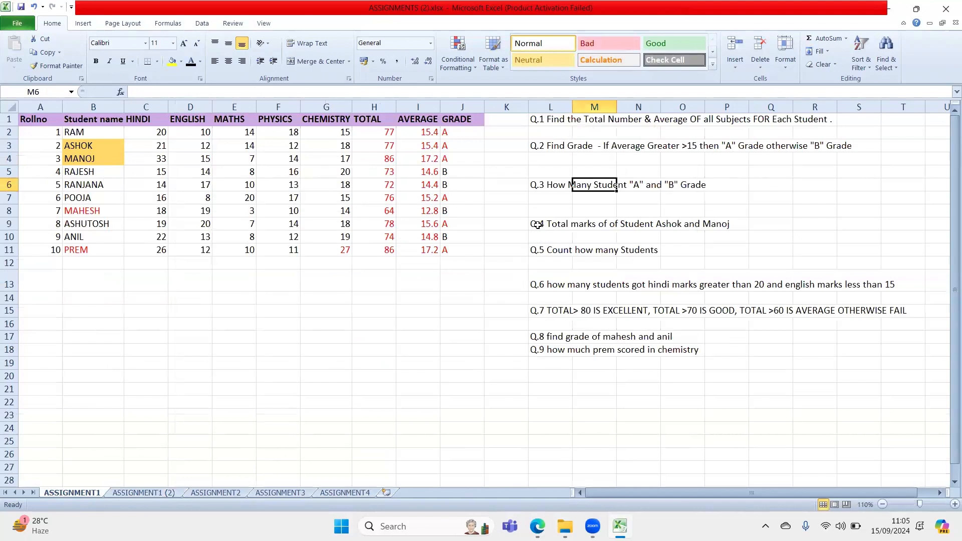
left_click_drag(556, 224, 714, 223)
key("ctrl+c")
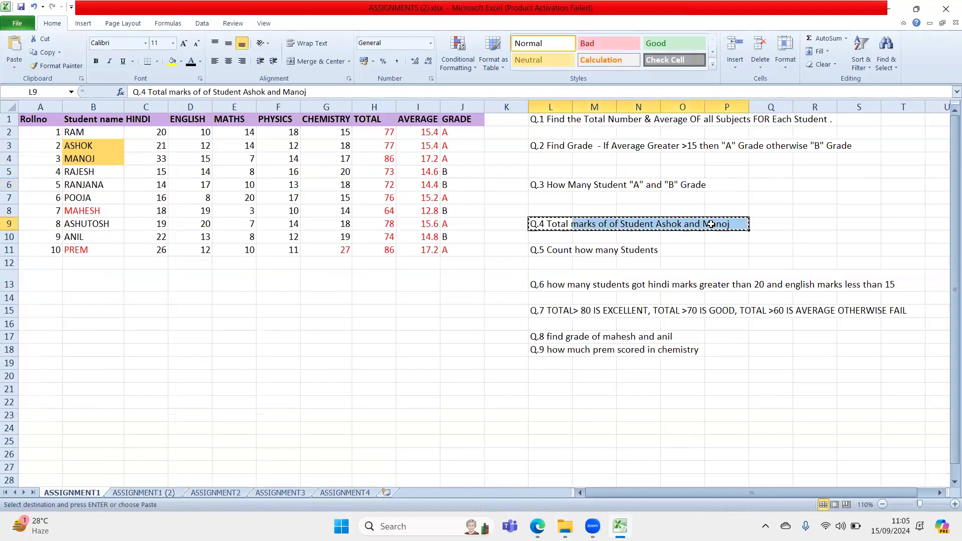
left_click(160, 493)
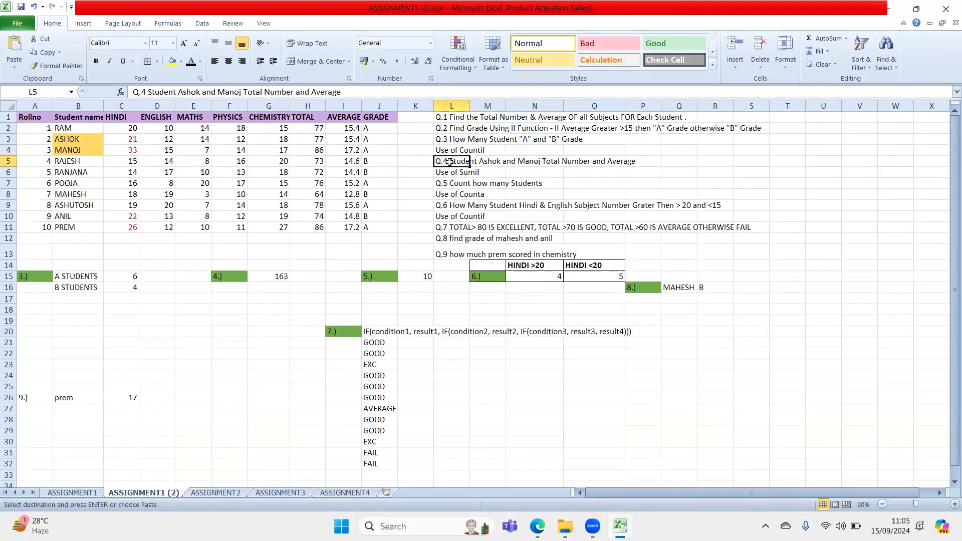
key("Delete")
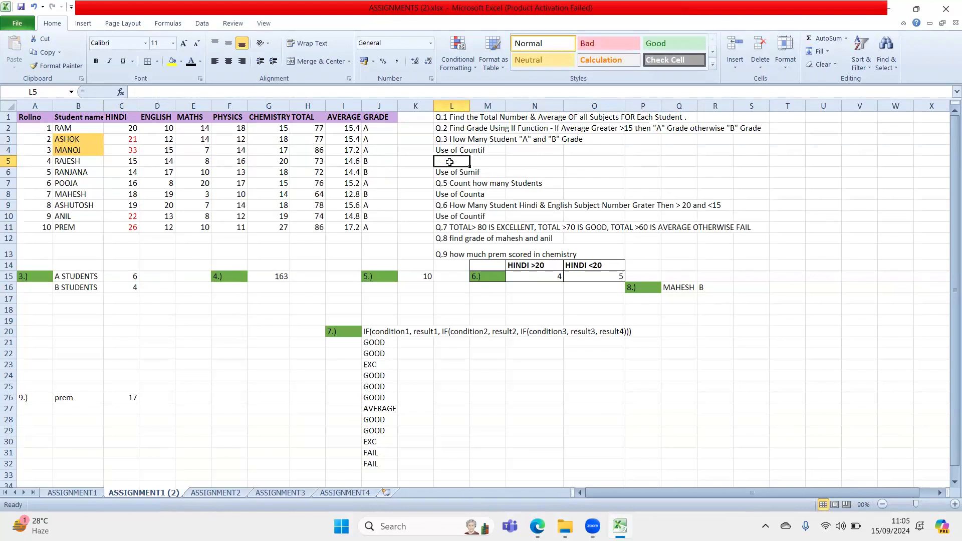
double_click(449, 162)
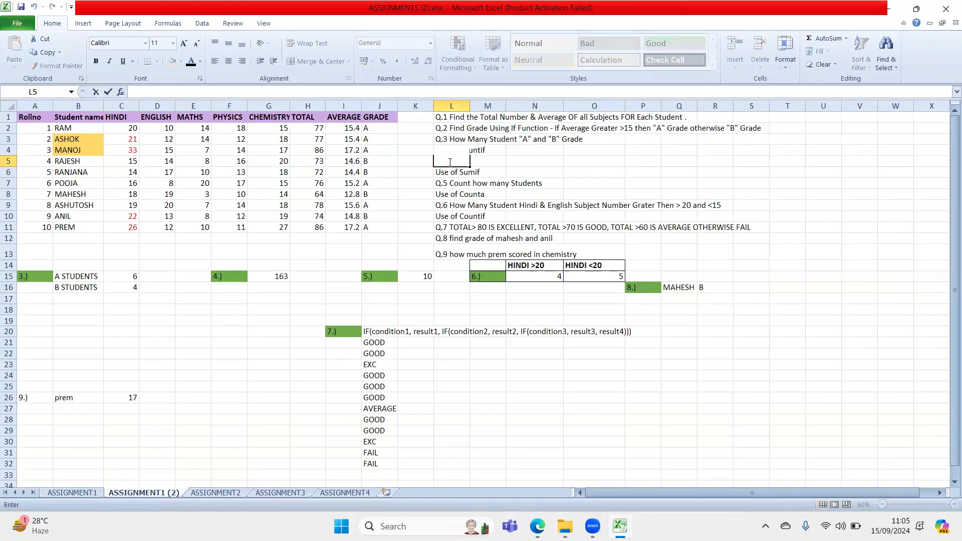
left_click(308, 343)
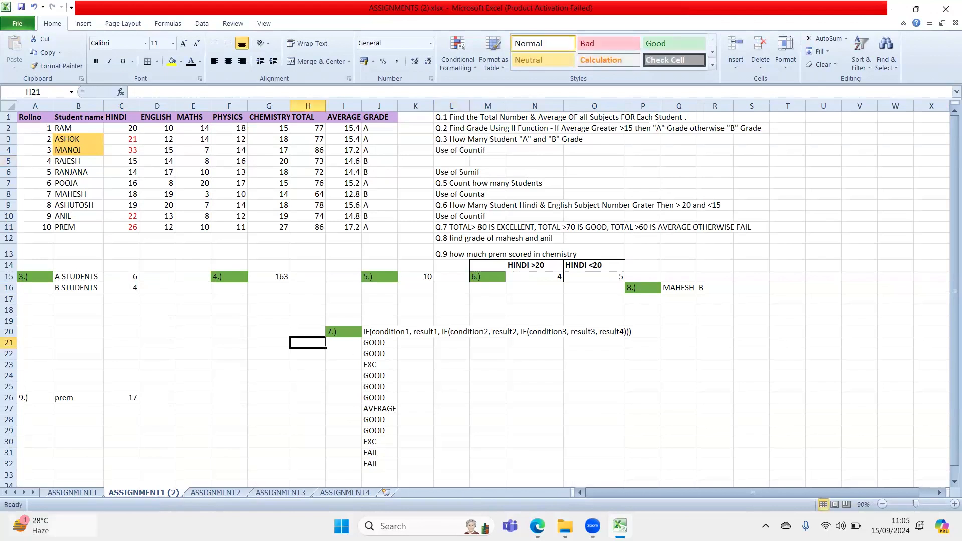
- Copy the full question 4 text from L9 of ASSIGNMENT1 into L5 of ASSIGNMENT1 (2)
left_click(68, 493)
double_click(531, 223)
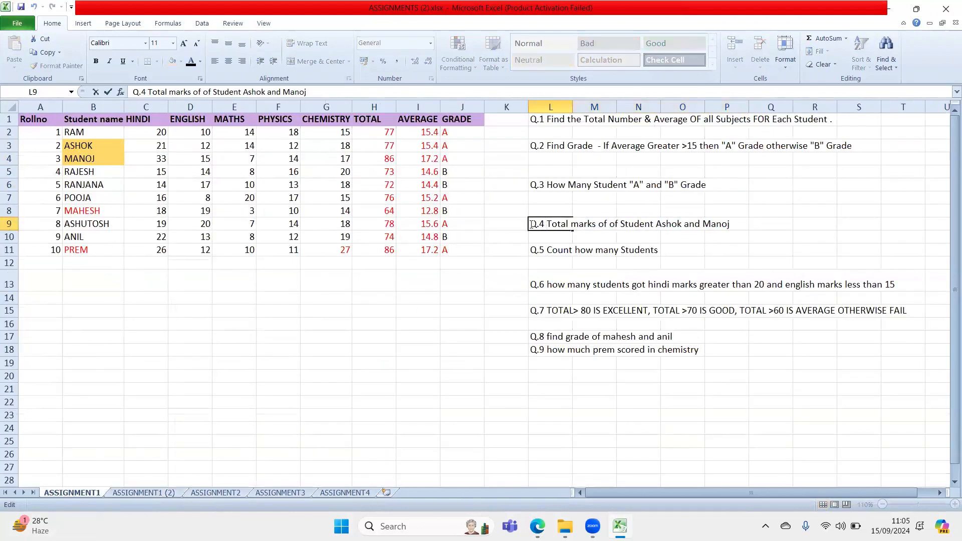
left_click_drag(530, 224, 799, 222)
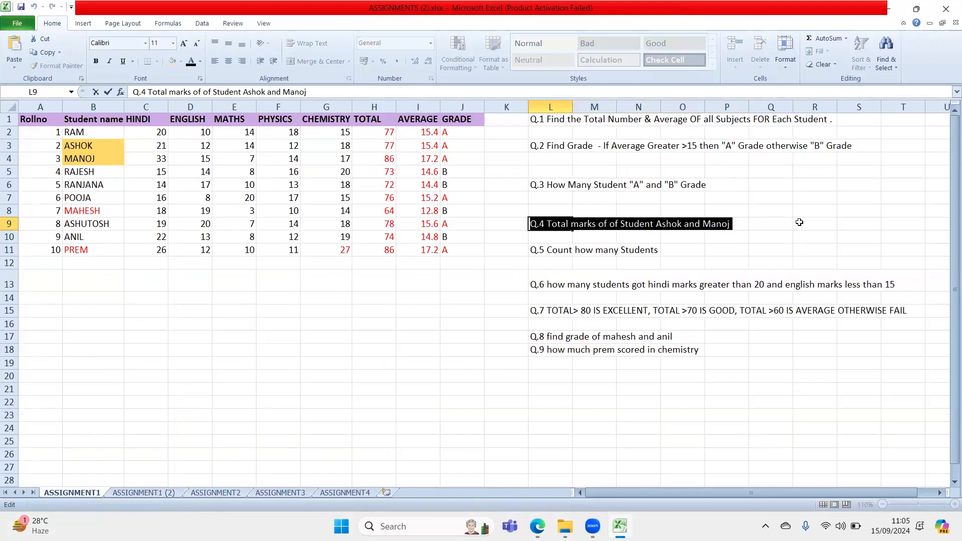
left_click(360, 337)
left_click(168, 494)
double_click(449, 161)
key("ctrl+v")
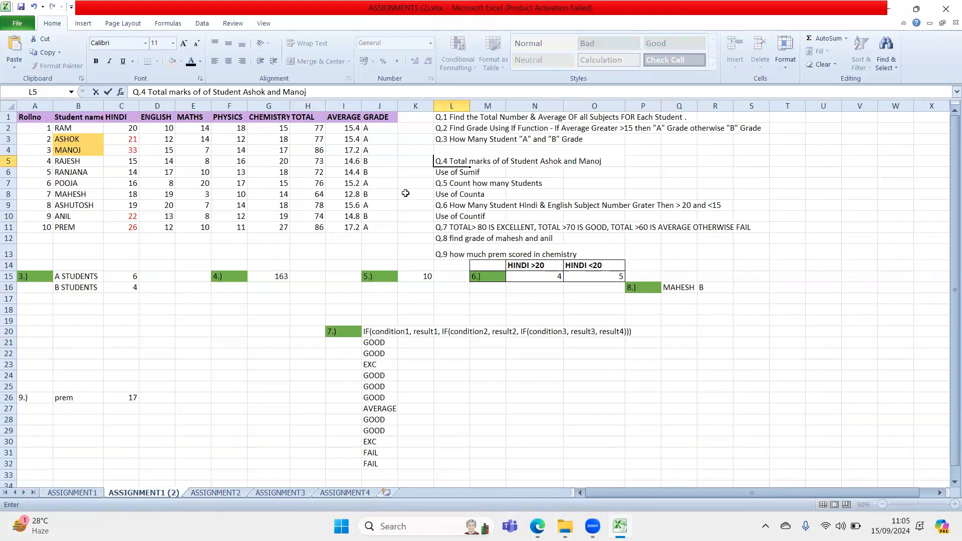
left_click(235, 308)
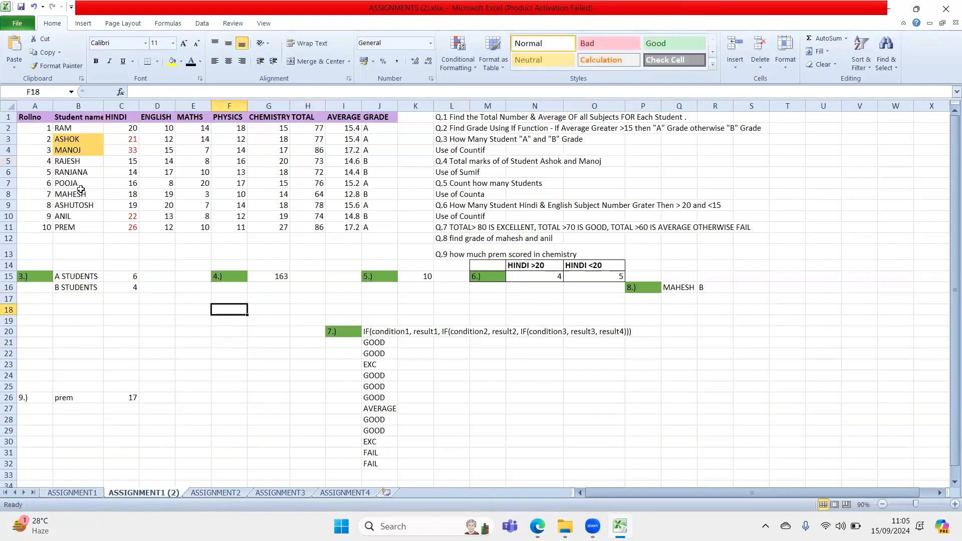
- Fill the totals in H3:H4 of the two students named in question 4 with yellow
left_click_drag(82, 142, 90, 150)
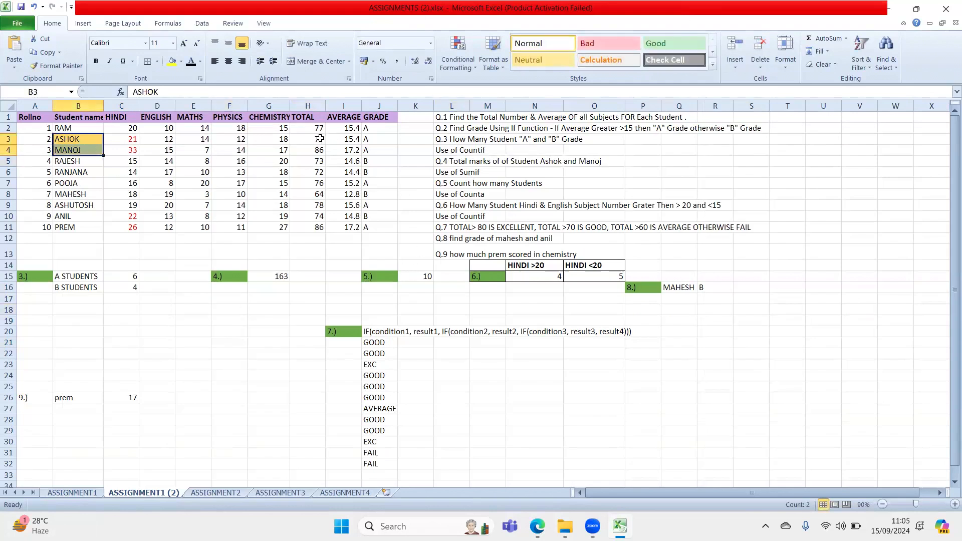
left_click_drag(323, 139, 319, 151)
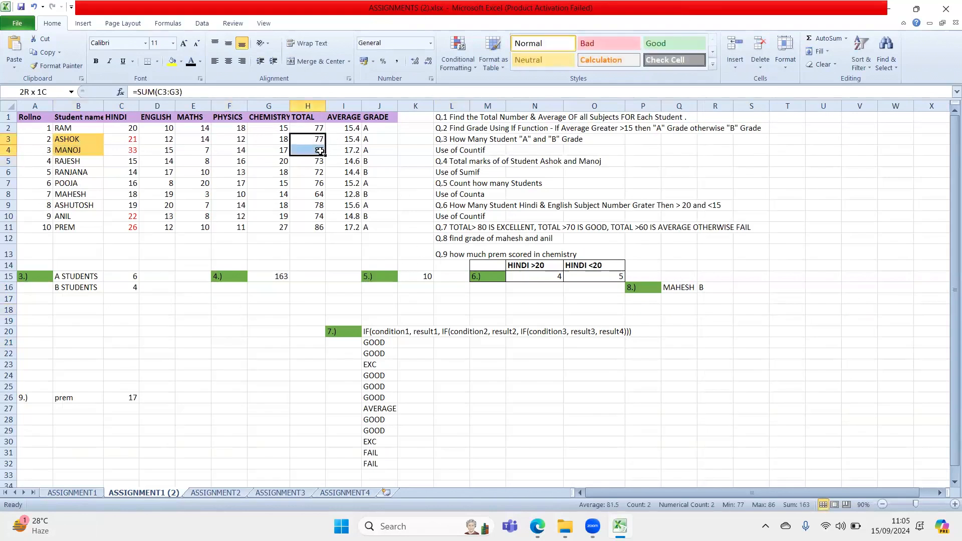
left_click(173, 61)
left_click(266, 375)
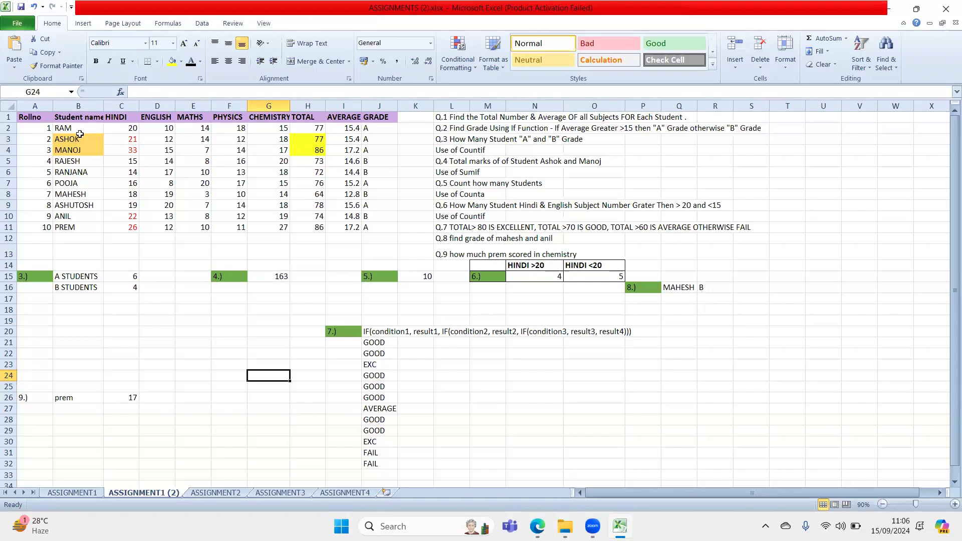
- Compare the two highlighted students and totals with the SUMIF formula in G15, examining its criteria, sum range and both added SUMIF parts
left_click_drag(83, 141, 131, 170)
left_click_drag(306, 139, 319, 152)
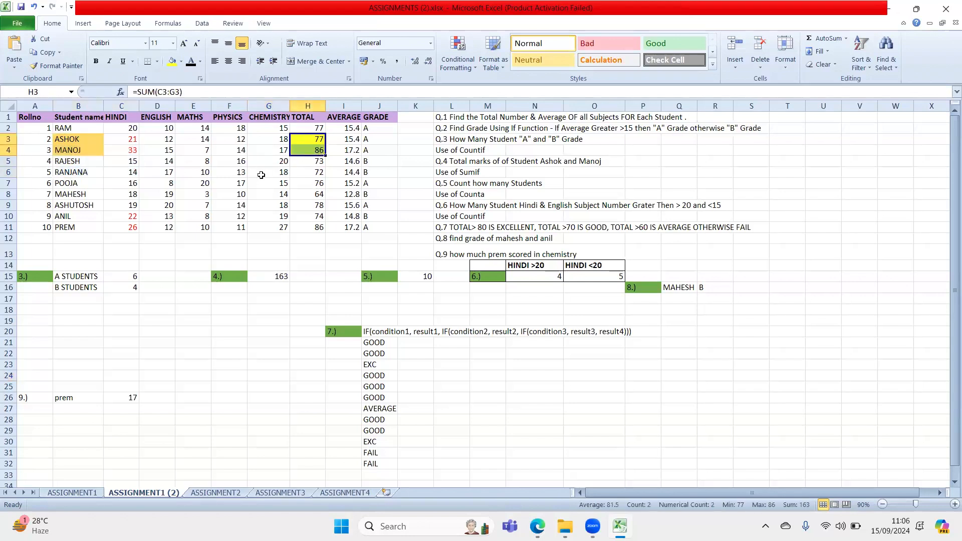
double_click(275, 277)
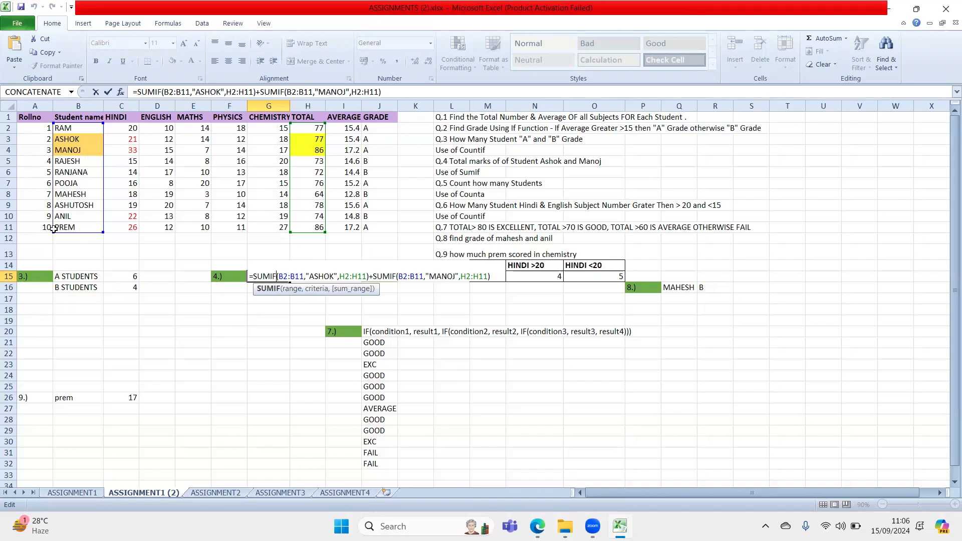
double_click(316, 276)
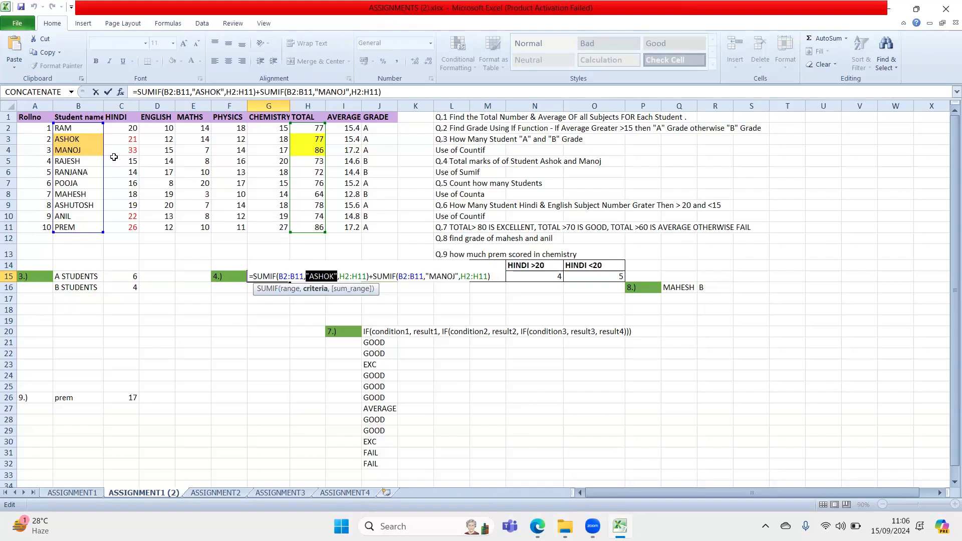
left_click_drag(338, 276, 367, 277)
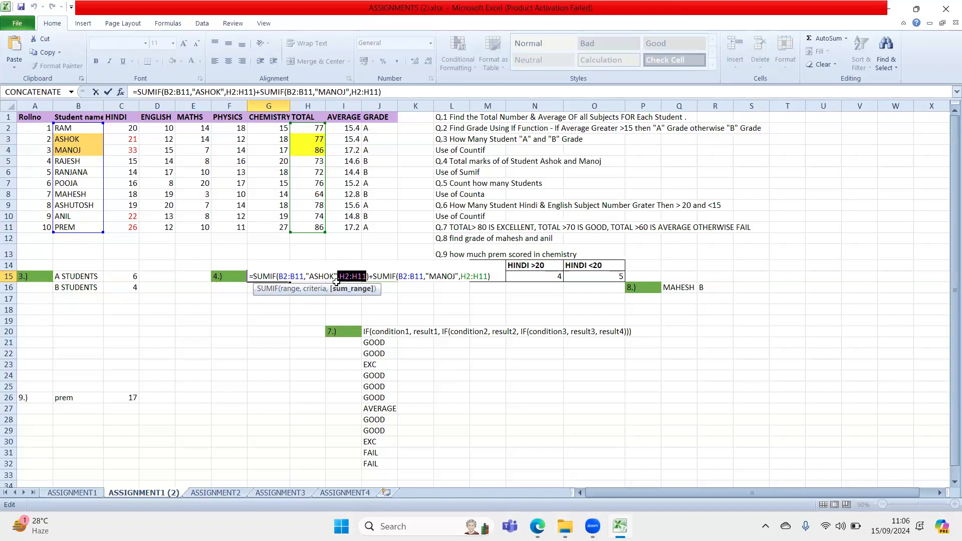
left_click_drag(369, 277, 249, 278)
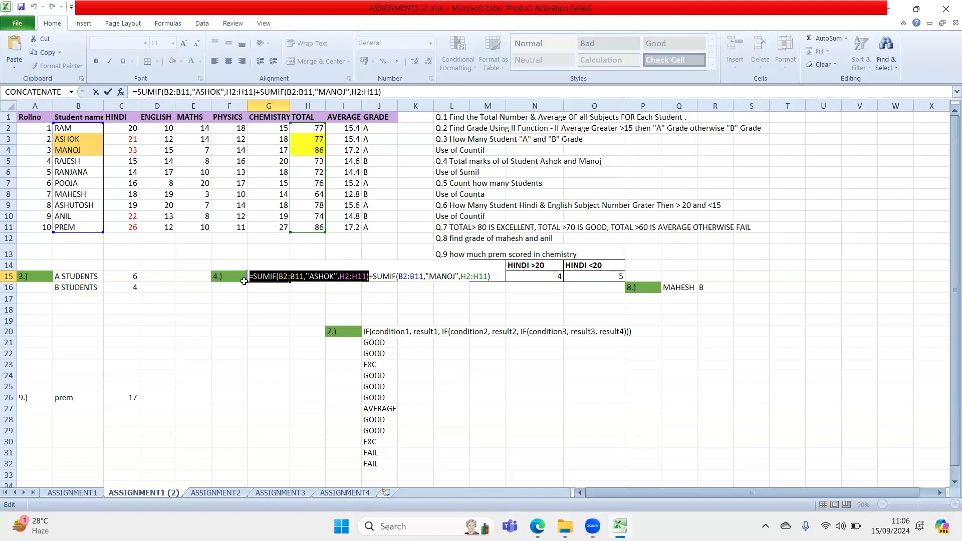
left_click_drag(374, 276, 488, 276)
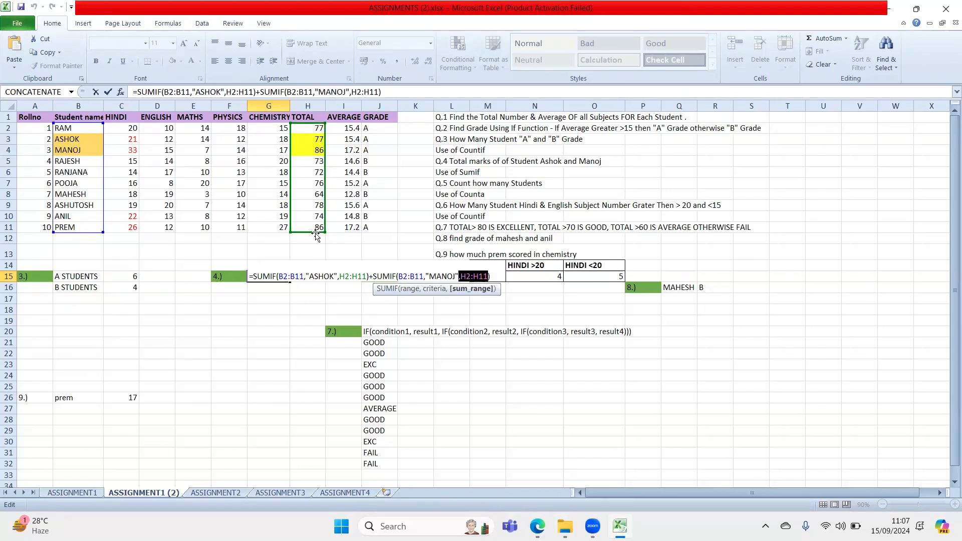
key("Right")
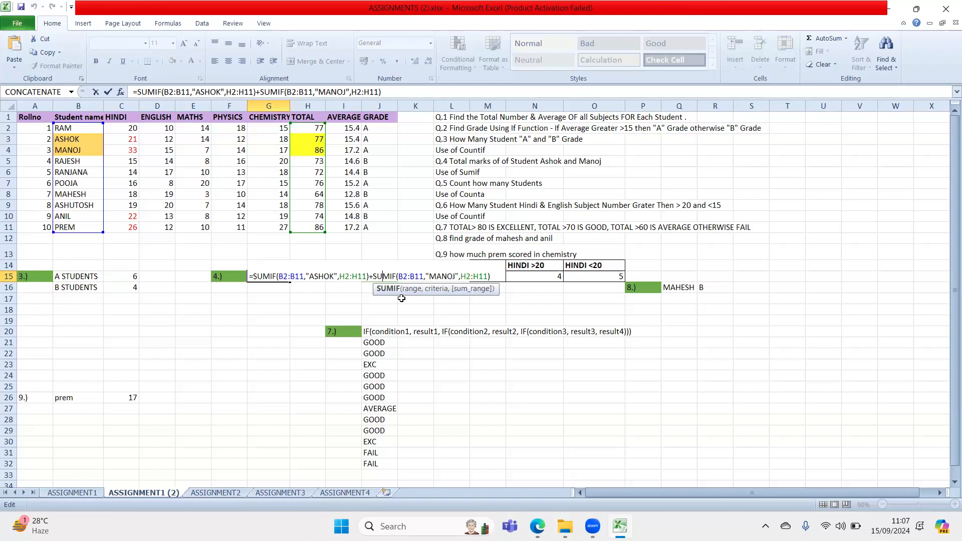
key("Return")
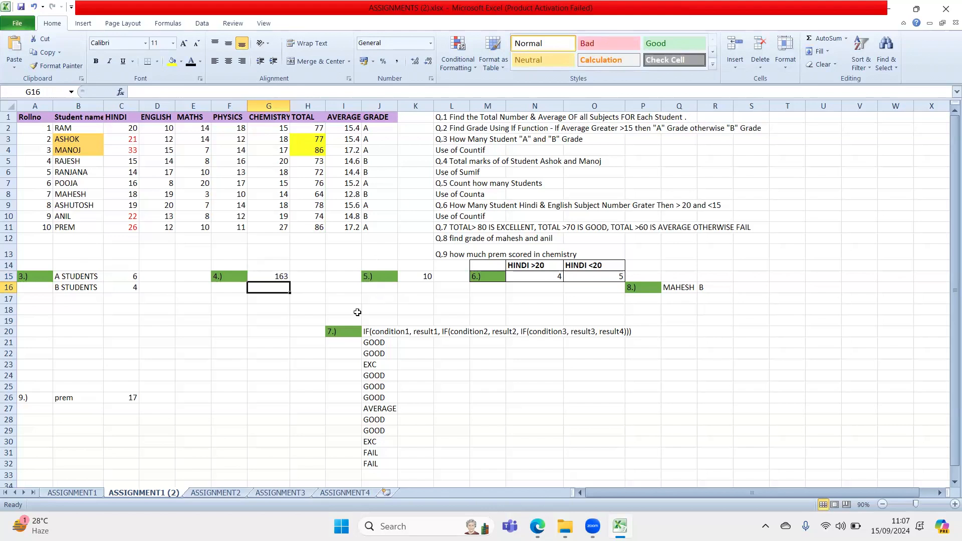
- Review each argument of the question 4 formula in G15, including its name ranges, name criteria and the plus sign joining the SUMIFs
double_click(273, 277)
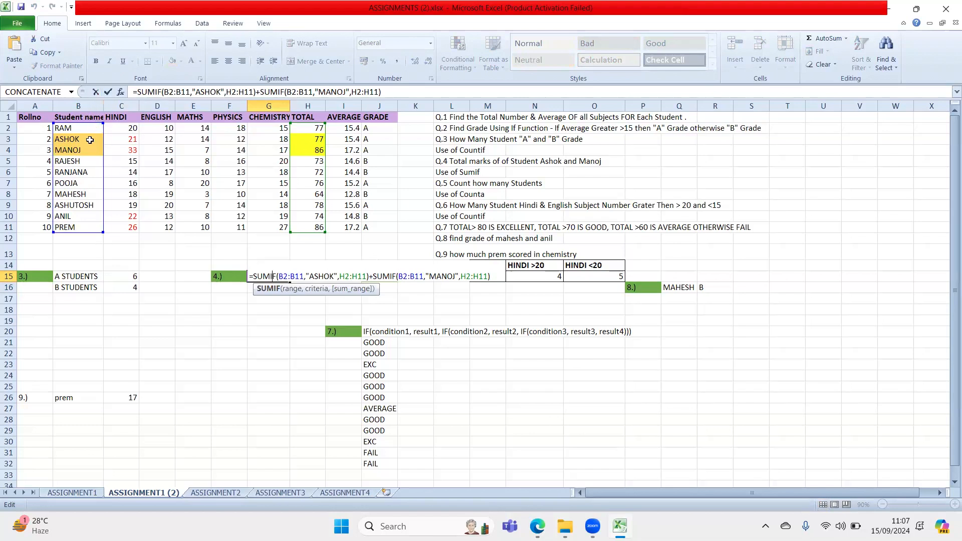
left_click_drag(279, 277, 306, 277)
left_click_drag(397, 277, 430, 277)
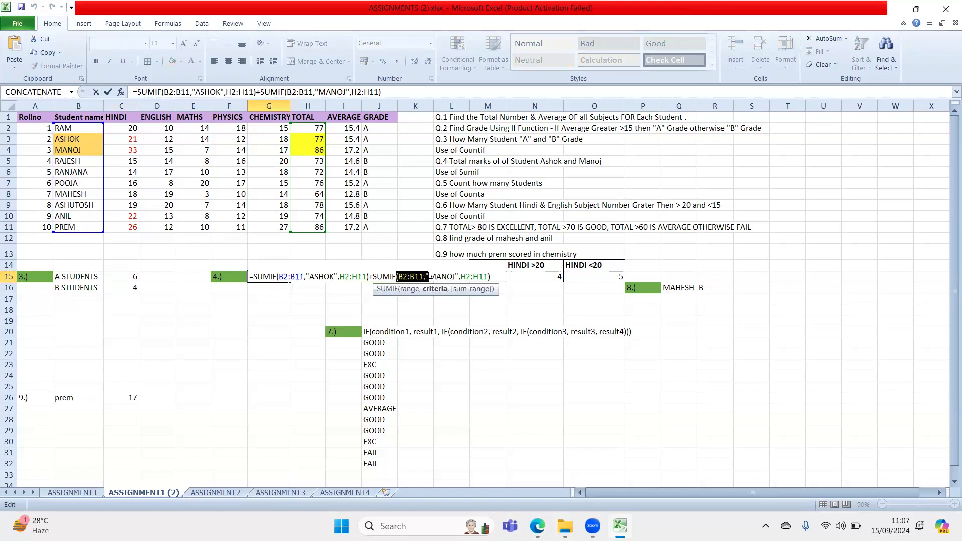
left_click(297, 276)
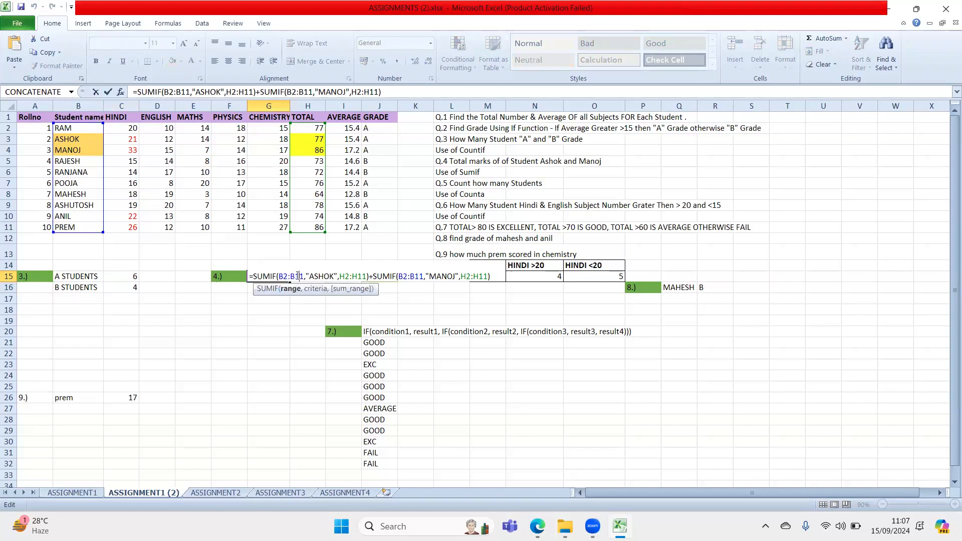
left_click(270, 275)
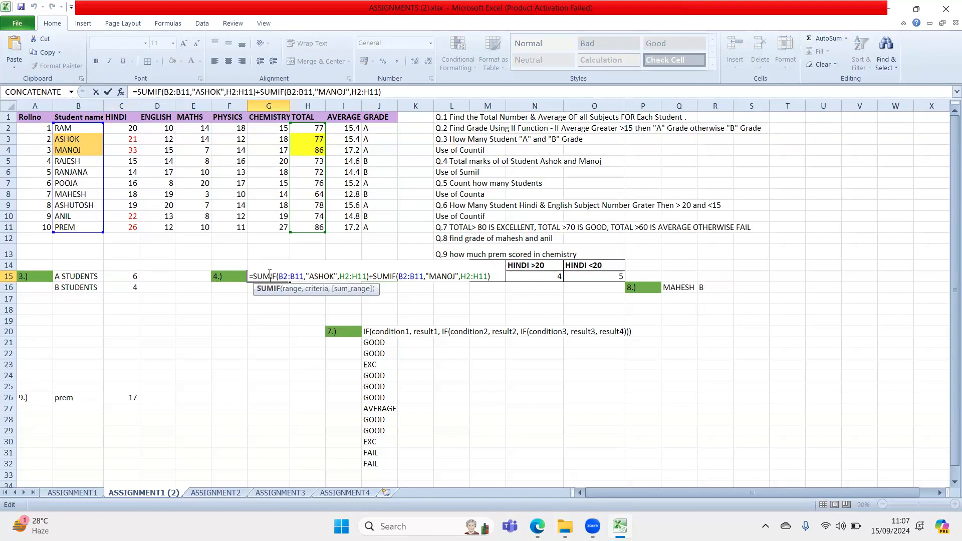
double_click(313, 276)
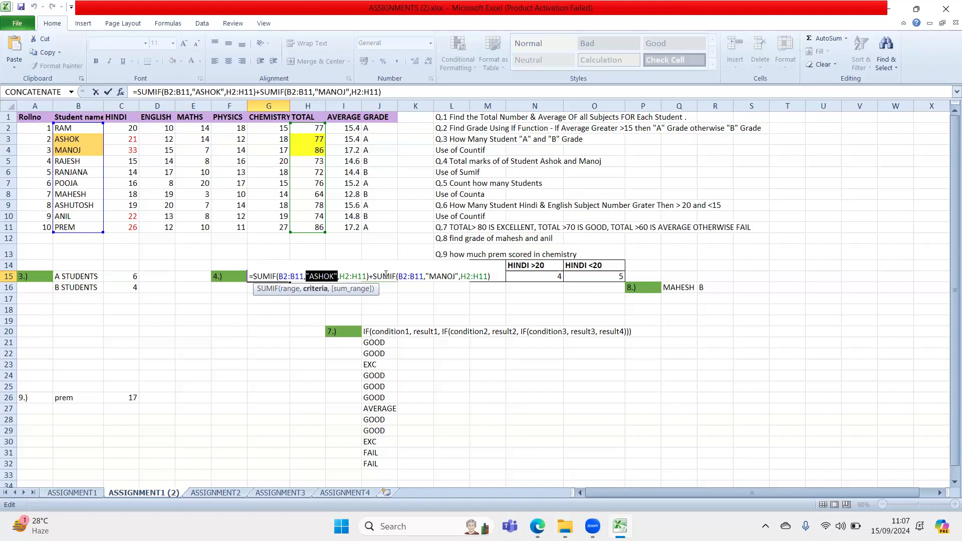
double_click(434, 276)
left_click(374, 279)
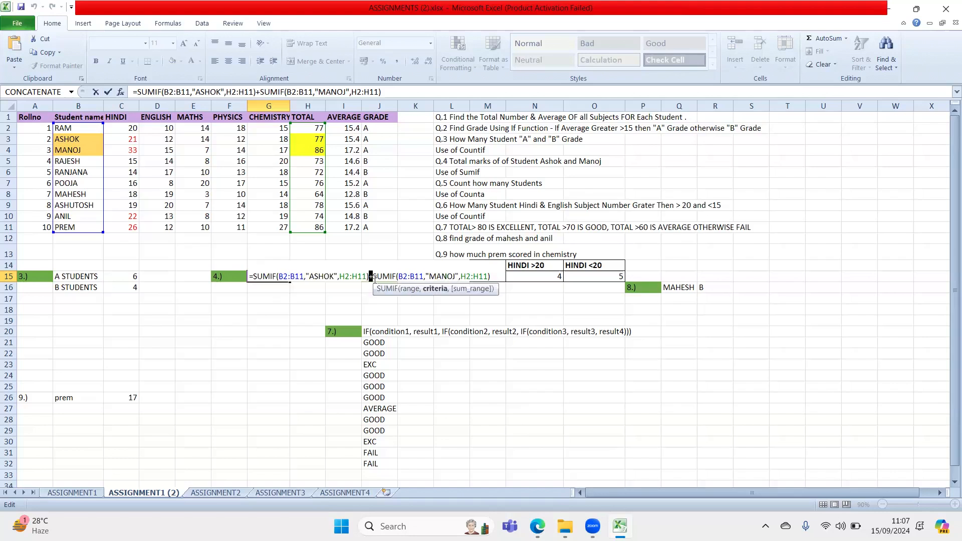
left_click(371, 279)
key("Return")
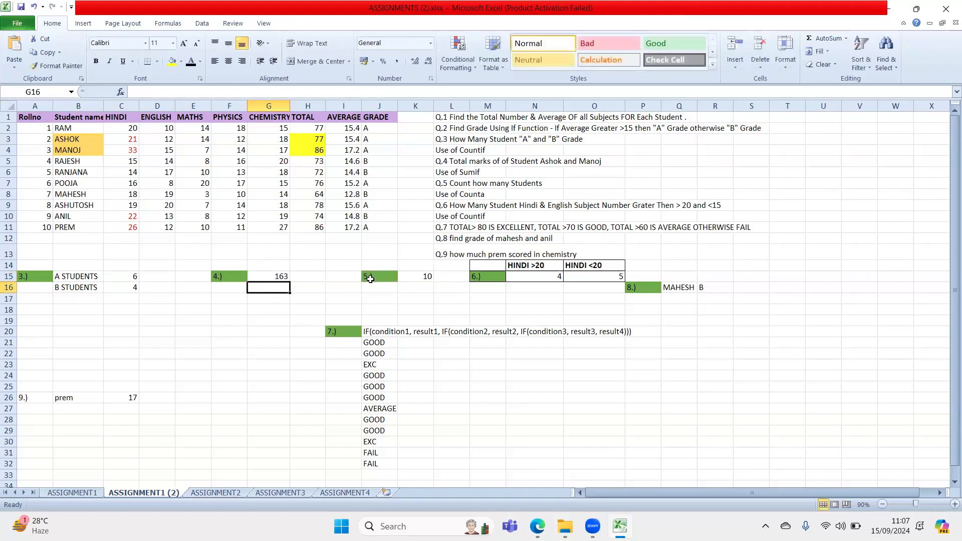
left_click(284, 275)
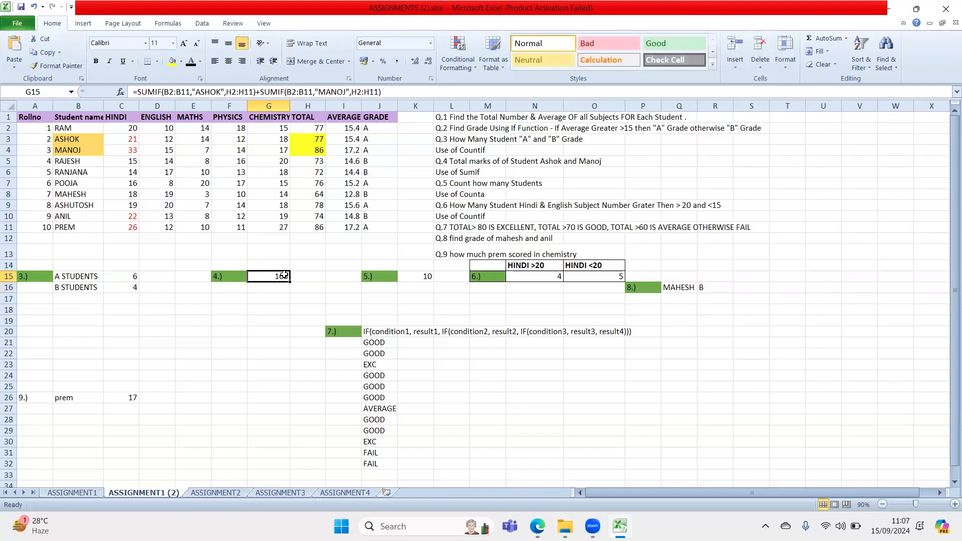
left_click(271, 331)
- Read question 5 in L7 and examine the student names in B2:B11 with the COUNTA formula in K15
left_click(458, 187)
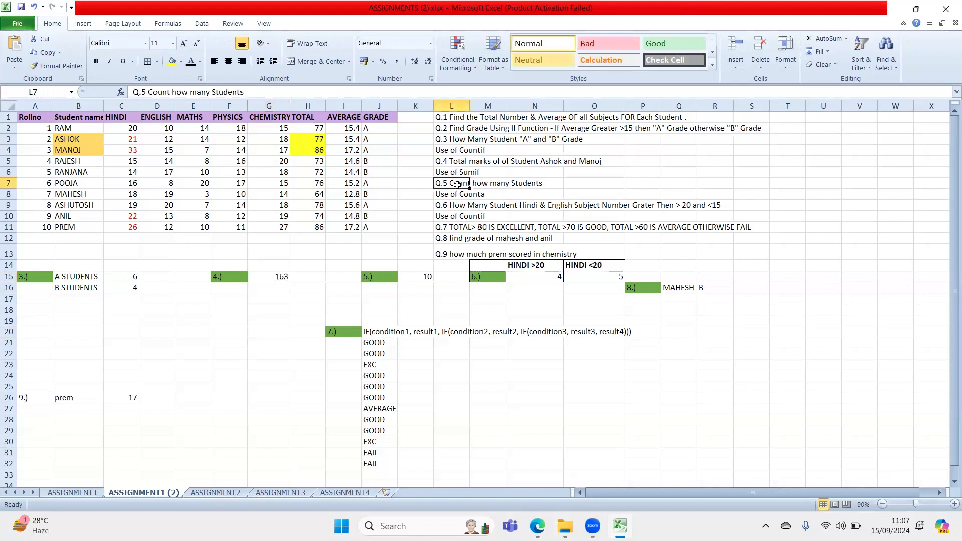
left_click_drag(72, 129, 109, 230)
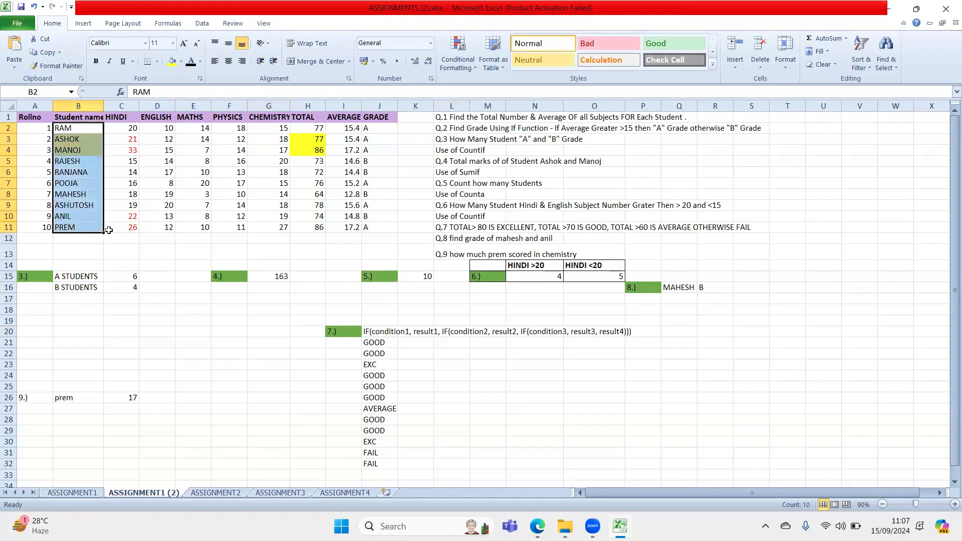
double_click(418, 276)
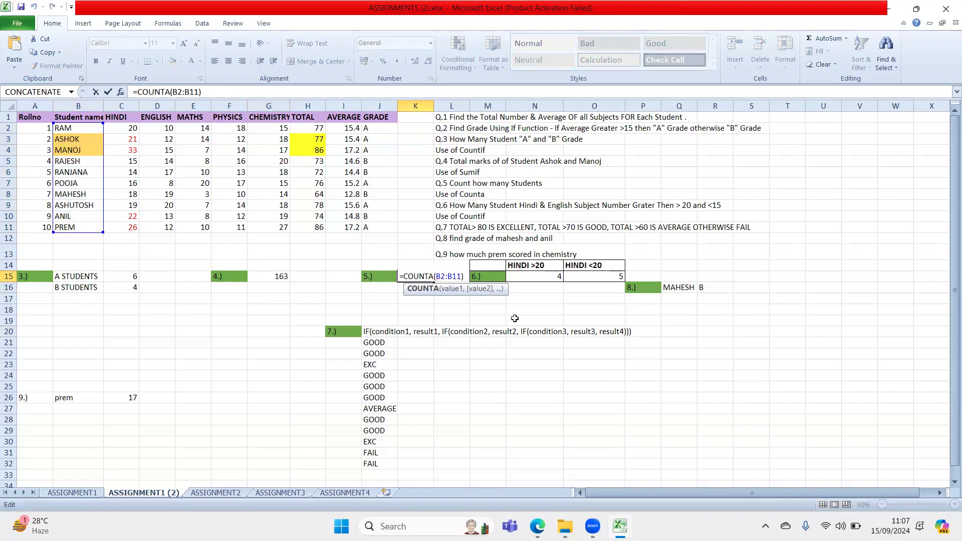
key("Return")
- Enter =count in D20 while comparing the COUNT and COUNTA descriptions, and recheck the COUNTA formula in K15
double_click(167, 329)
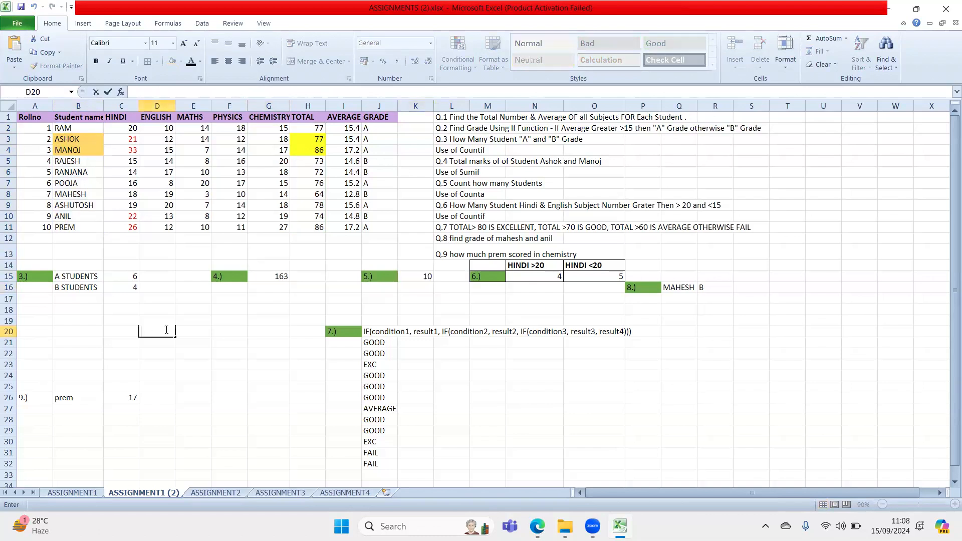
type("=count")
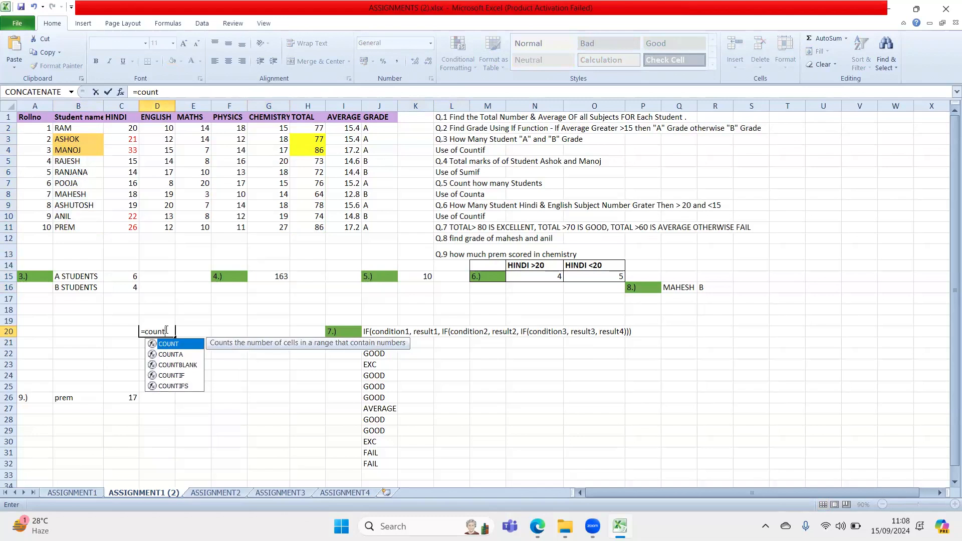
key("Down")
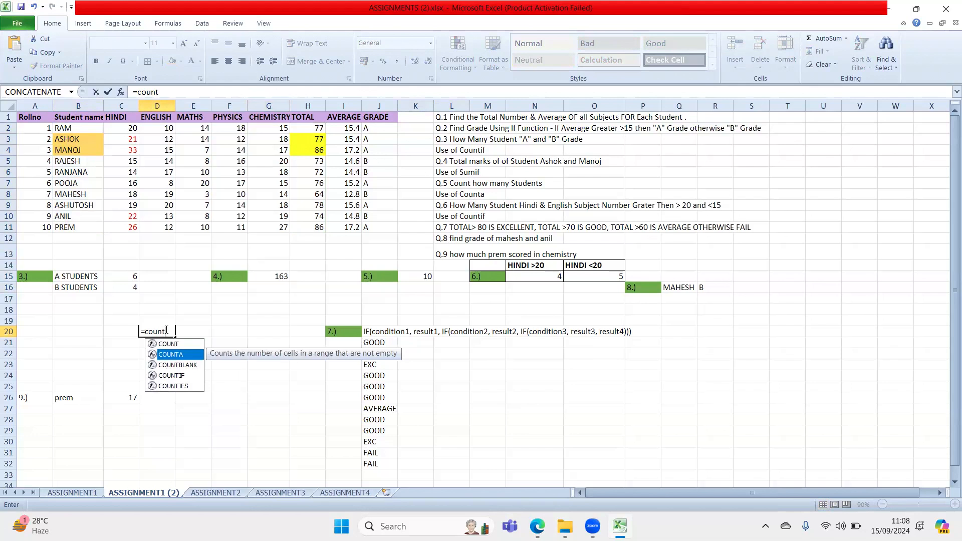
key("Up")
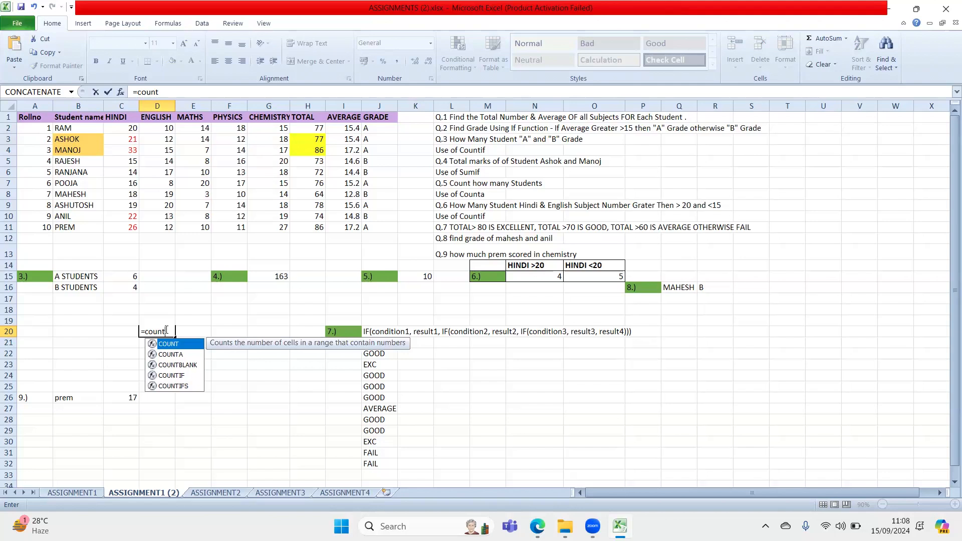
key("Return")
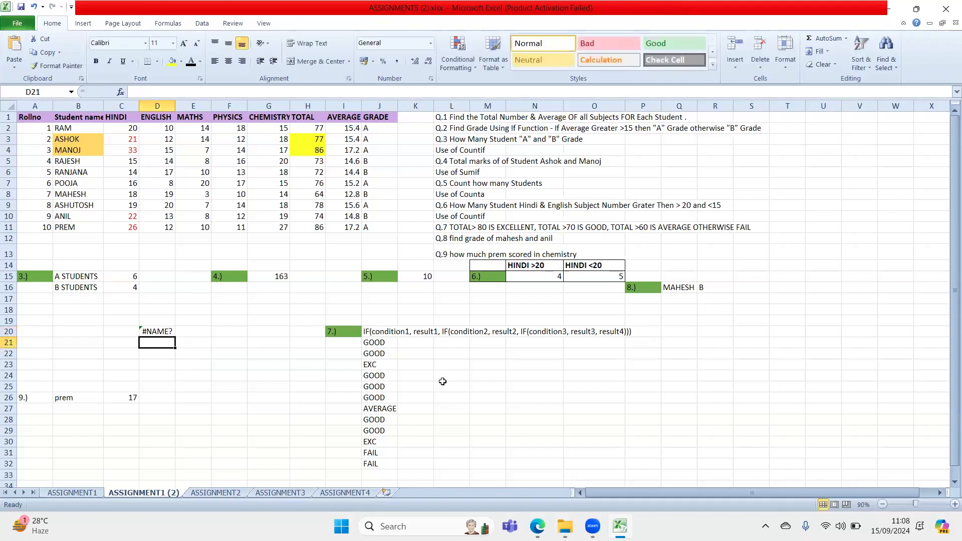
double_click(419, 276)
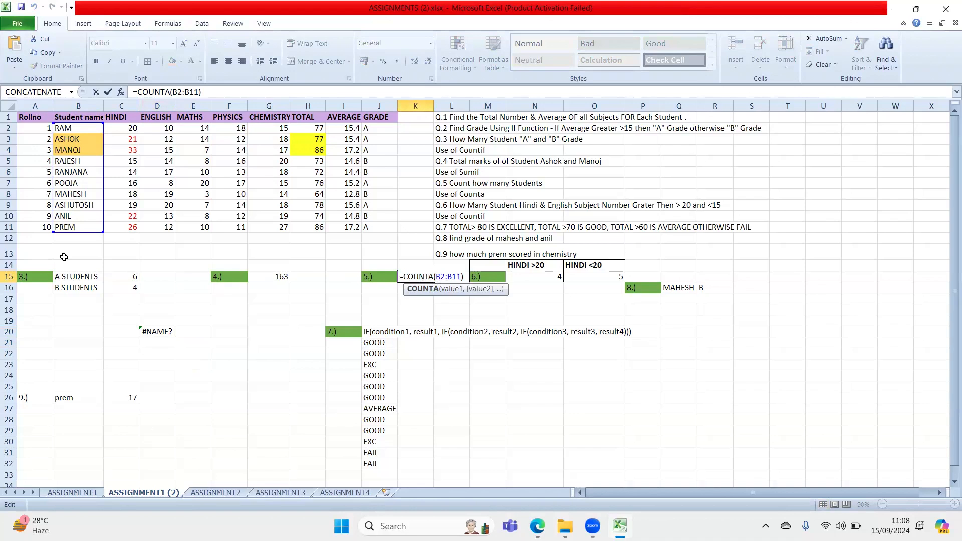
key("Return")
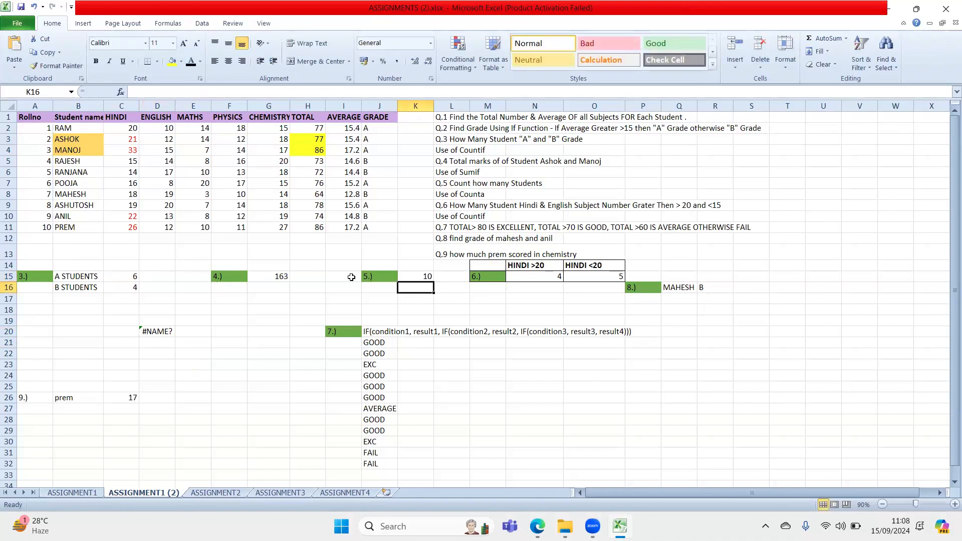
- Replace the question 6 text in L9 of ASSIGNMENT1 (2) with the wording copied from L13 of ASSIGNMENT1
left_click(451, 206)
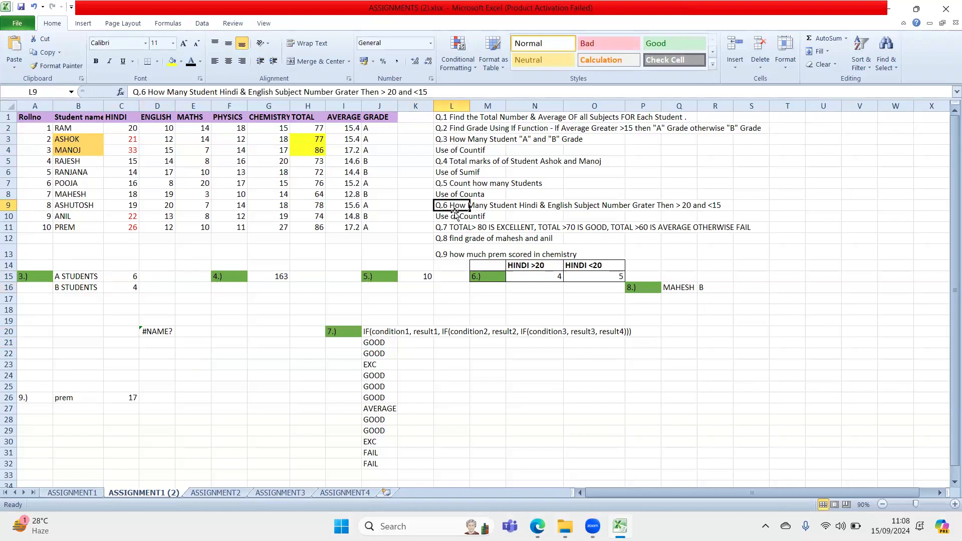
left_click(60, 494)
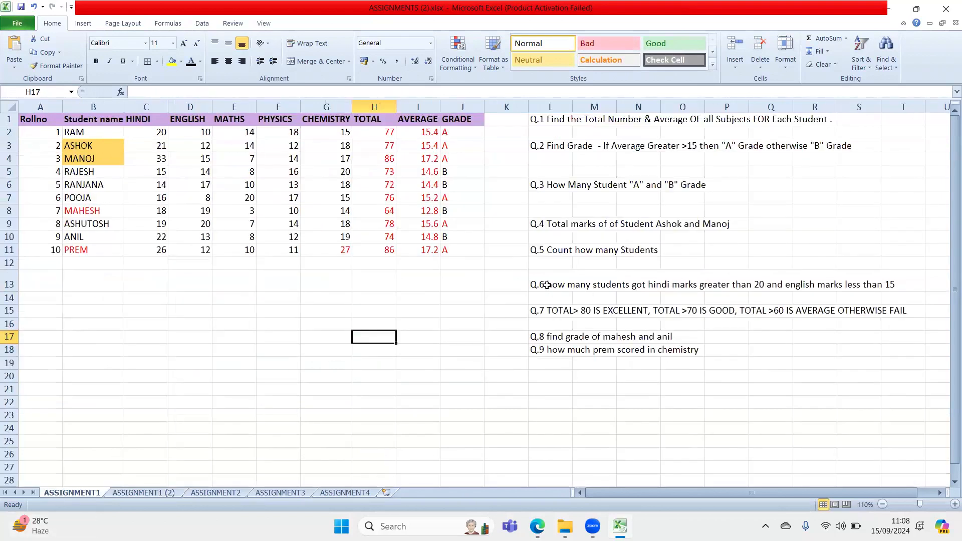
double_click(532, 285)
key("shift+Home")
key("ctrl+c")
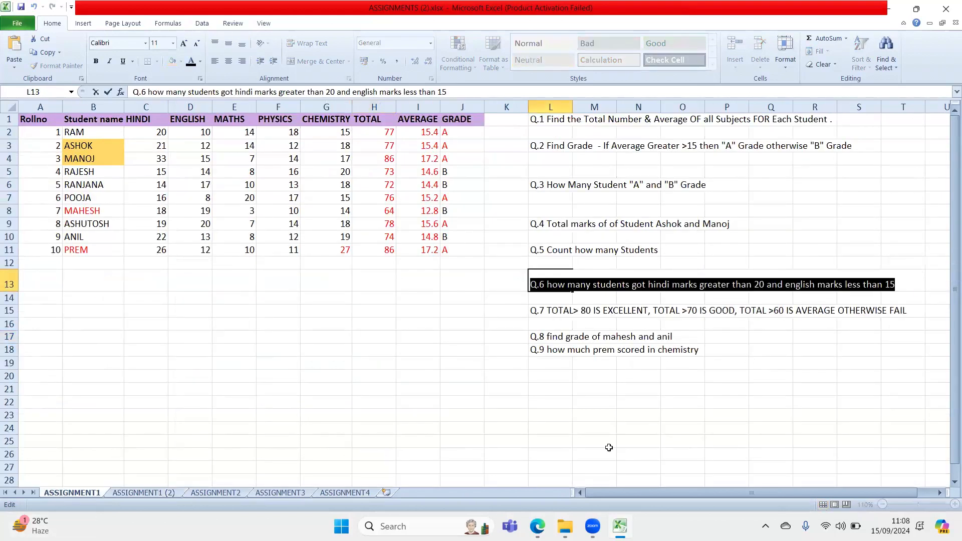
left_click(151, 492)
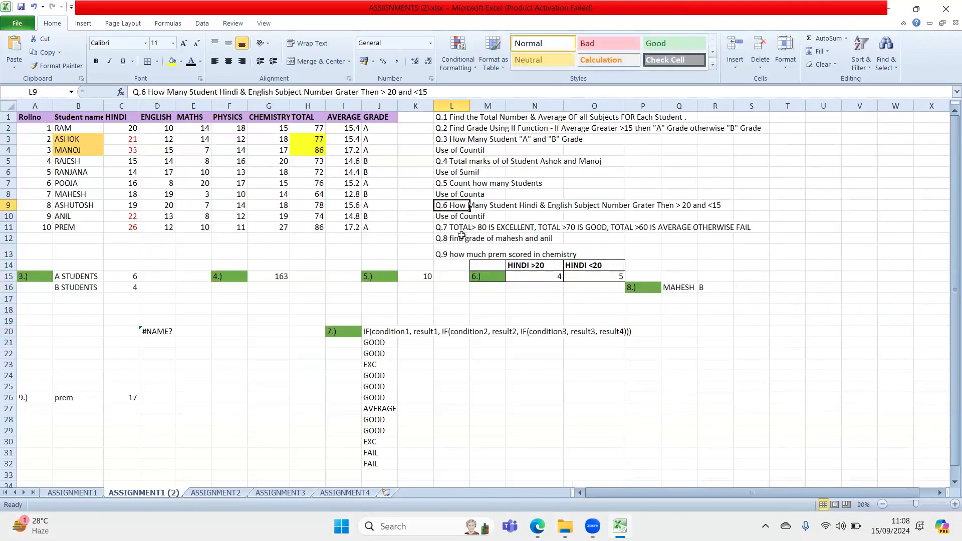
double_click(451, 206)
left_click_drag(436, 206, 762, 203)
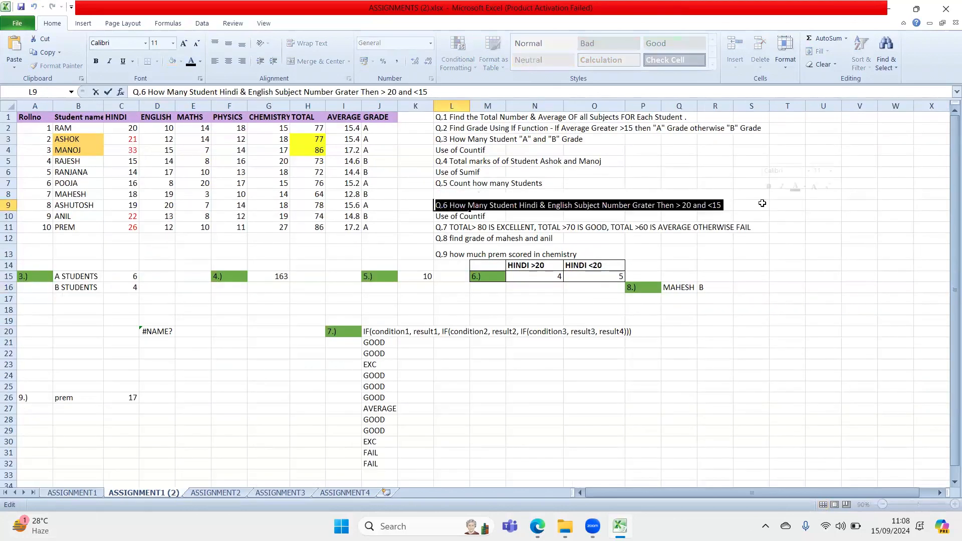
key("ctrl+v")
left_click(760, 330)
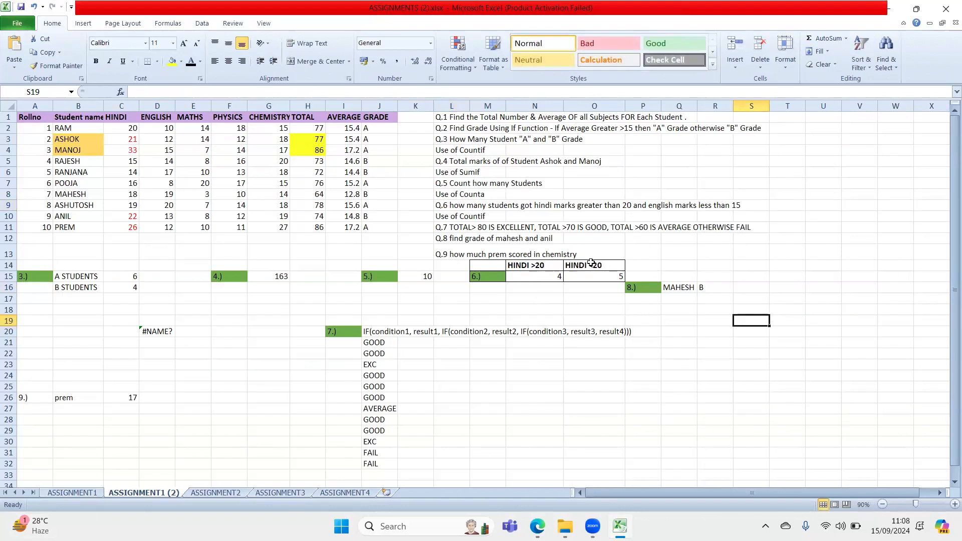
- Examine the question 6 headings and the COUNTIF formula in N15, checking it against the red Hindi marks in column C
left_click_drag(560, 269, 596, 268)
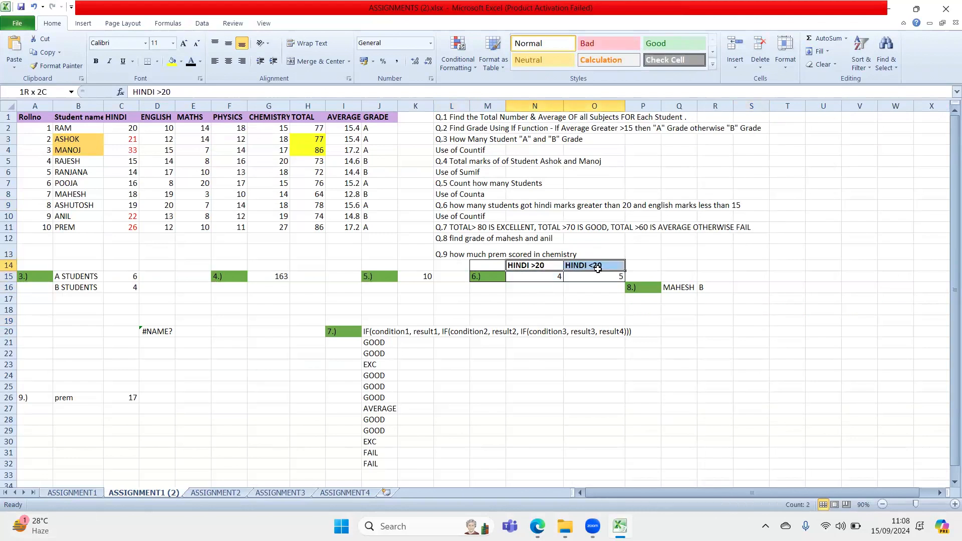
left_click(556, 275)
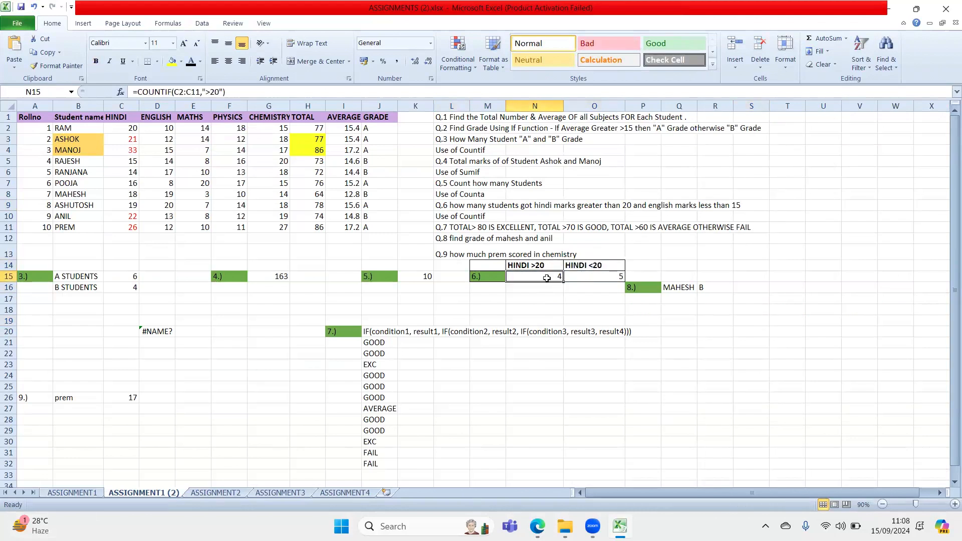
double_click(556, 274)
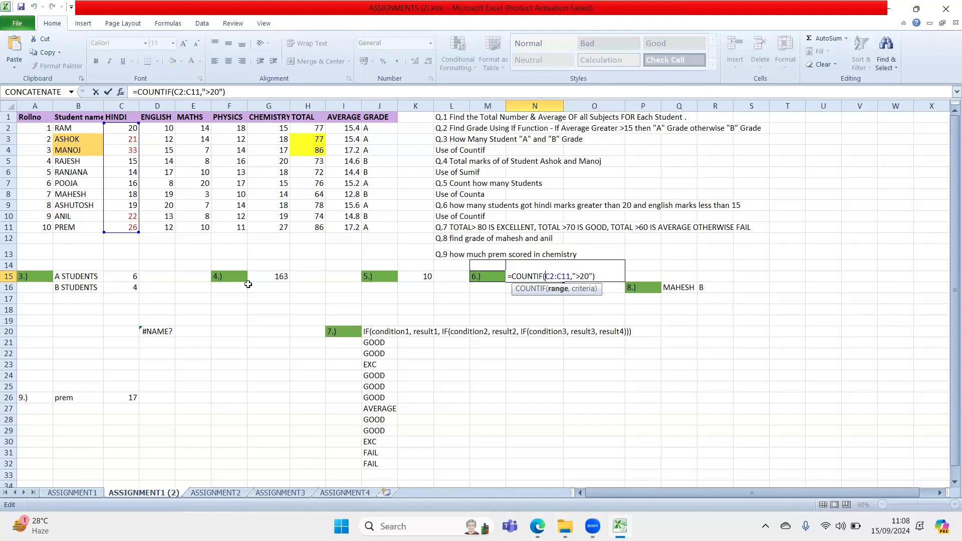
left_click(590, 276)
key("Return")
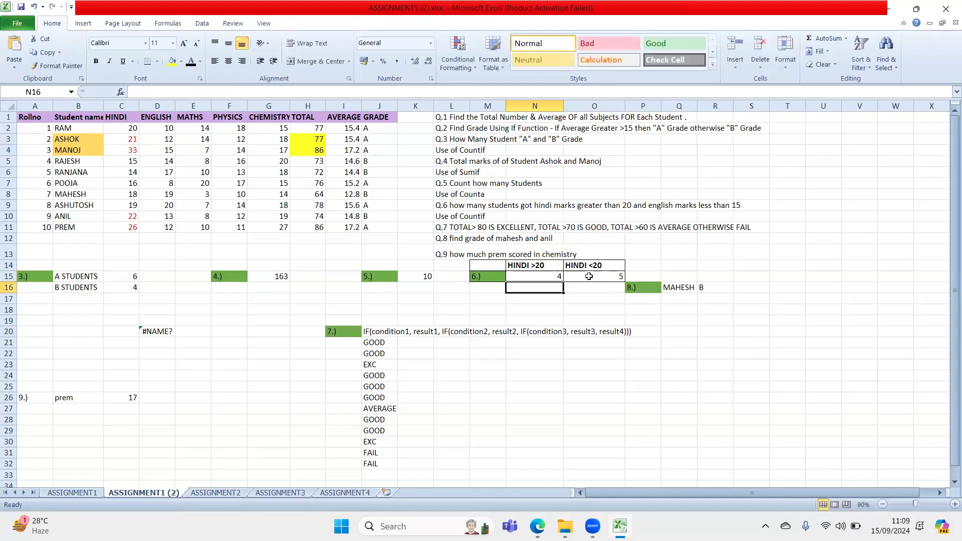
left_click_drag(128, 141, 130, 151)
left_click(130, 211)
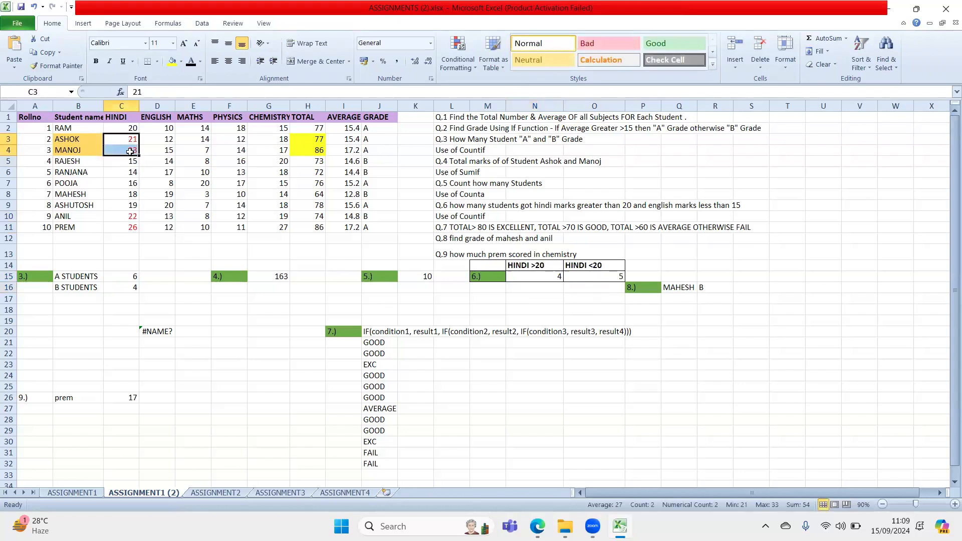
- Examine the range and the less-than-20 criterion of the COUNTIF formula in O15
double_click(578, 277)
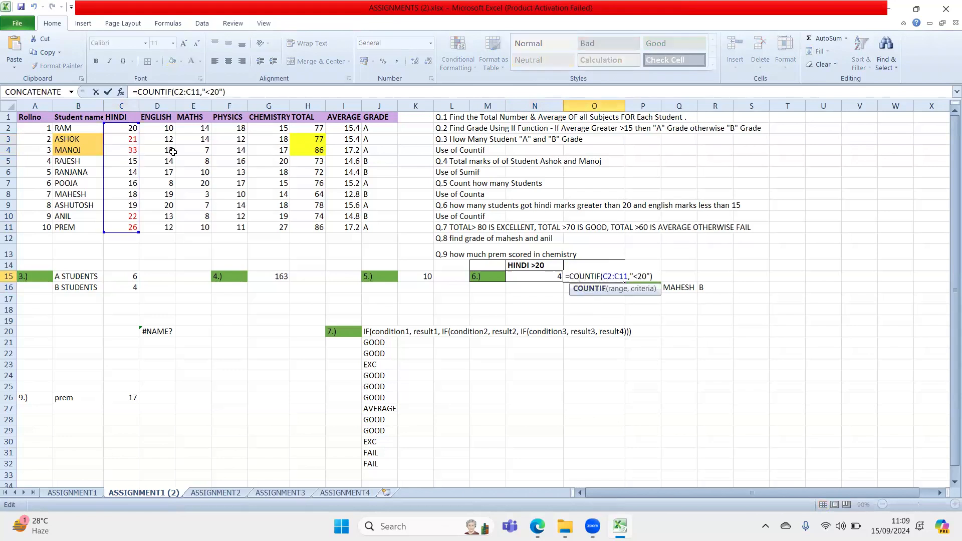
left_click_drag(630, 276, 651, 275)
left_click(639, 276)
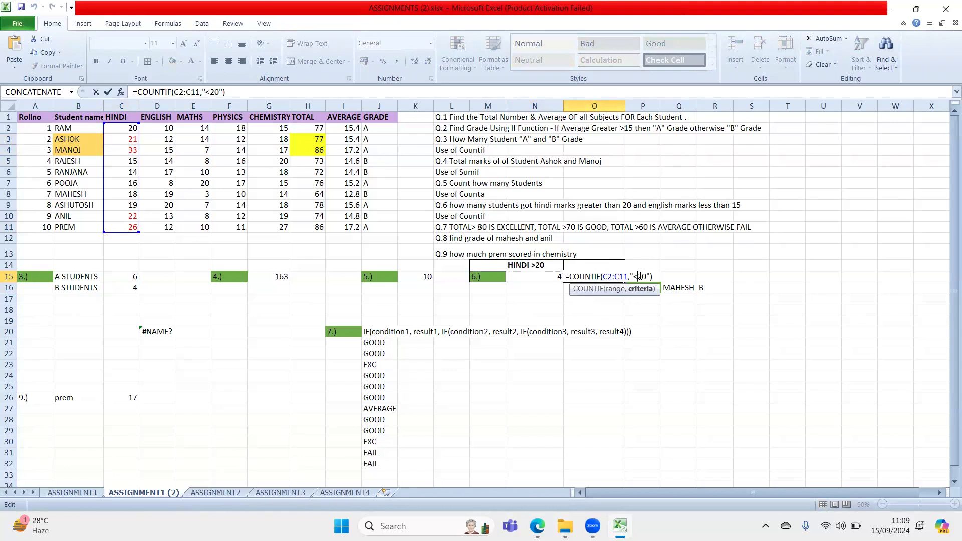
key("Return")
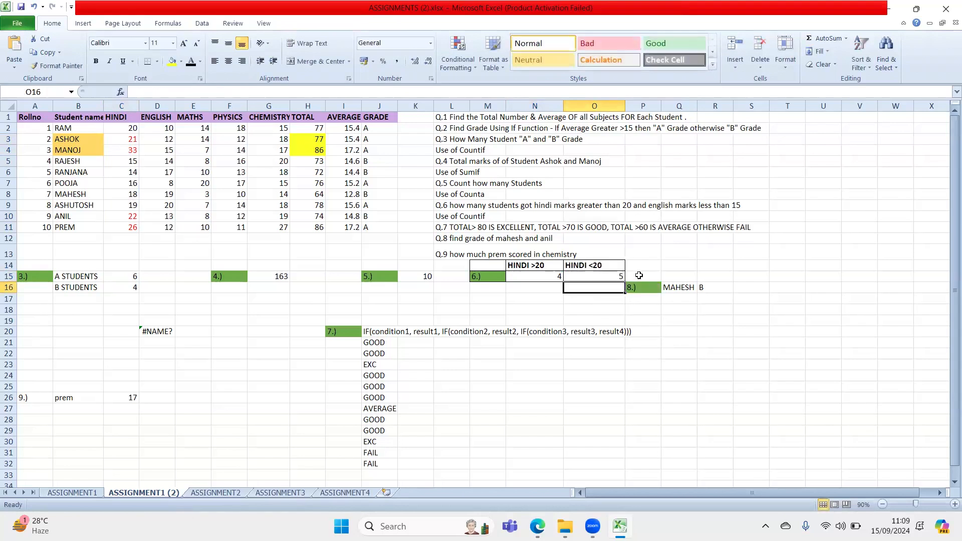
- Compare the range and criteria arguments of the COUNTIF formulas in N15 and O15
left_click(547, 271)
double_click(547, 271)
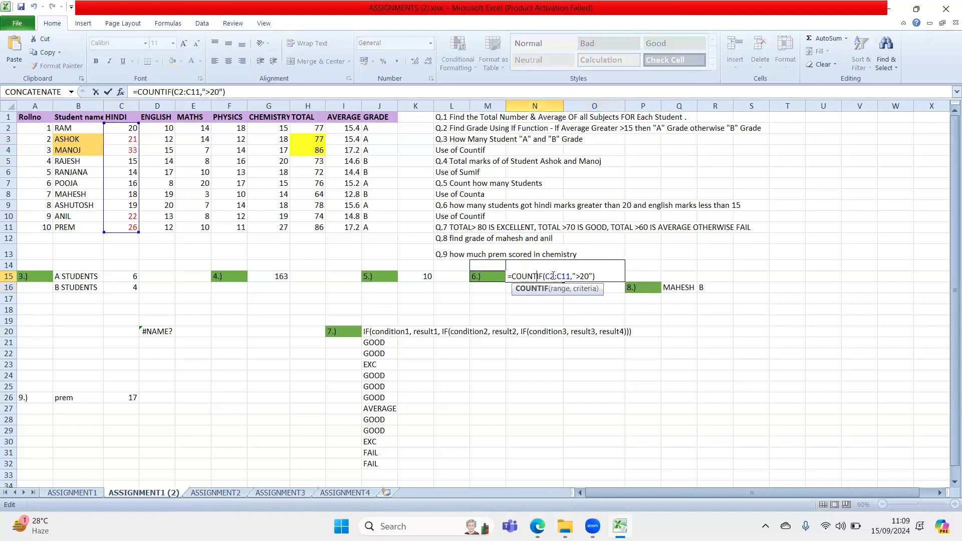
left_click(583, 276)
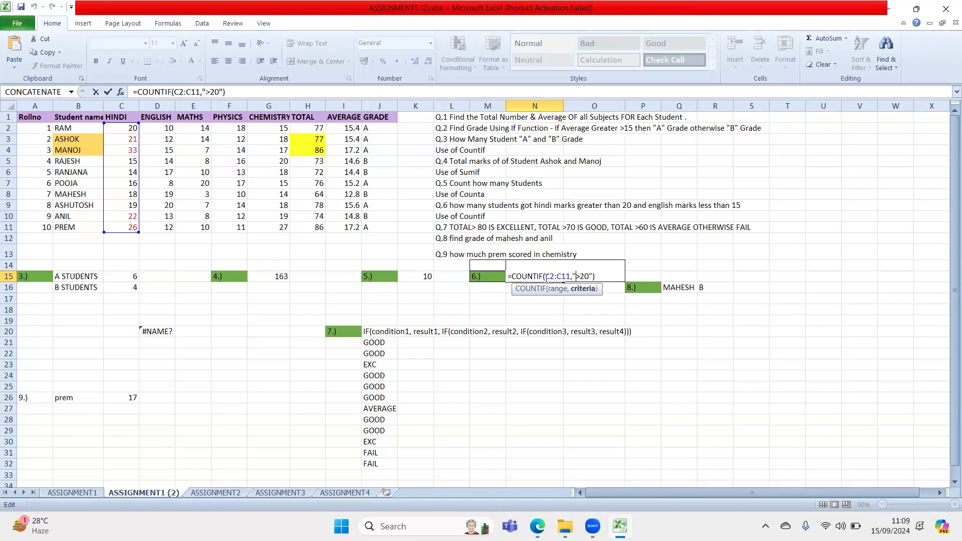
left_click(554, 276)
key("Return")
double_click(600, 276)
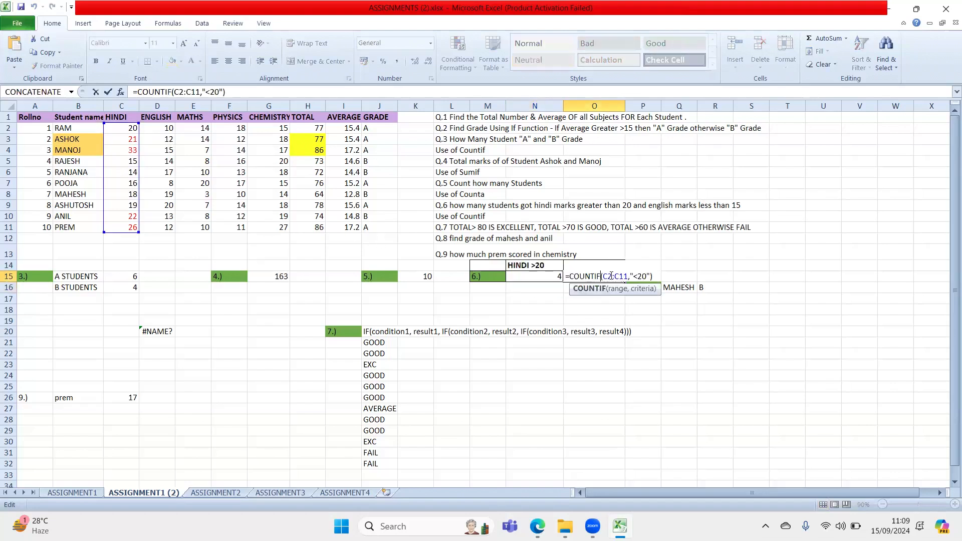
left_click_drag(632, 276, 645, 278)
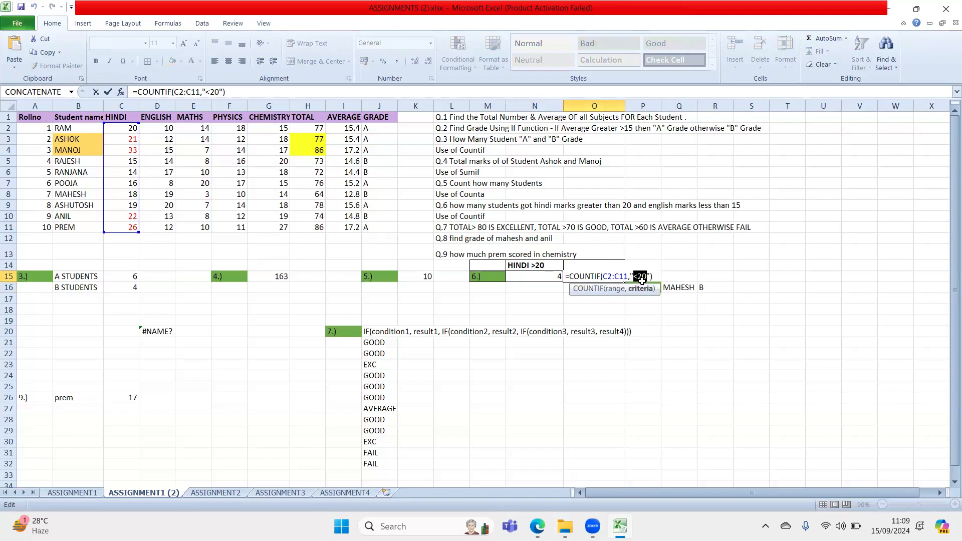
left_click(595, 275)
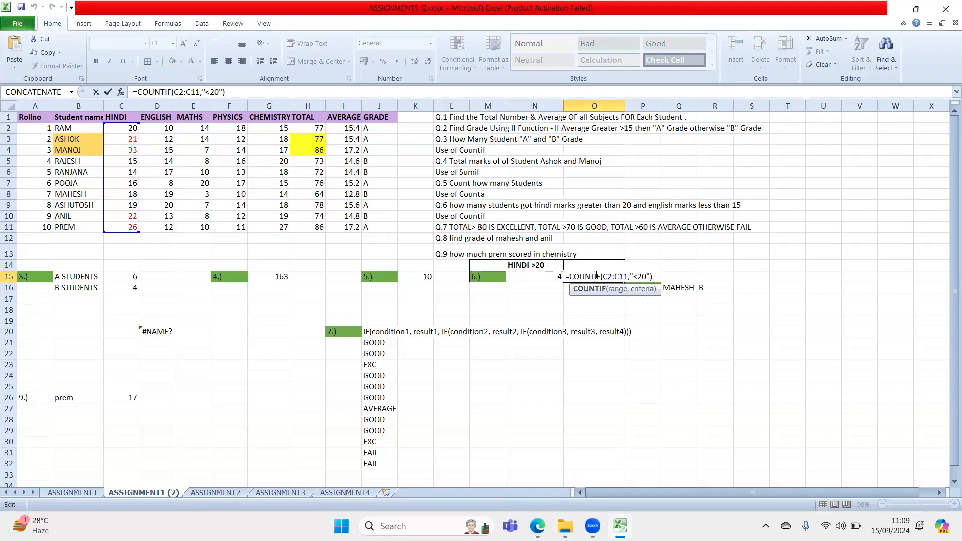
key("Return")
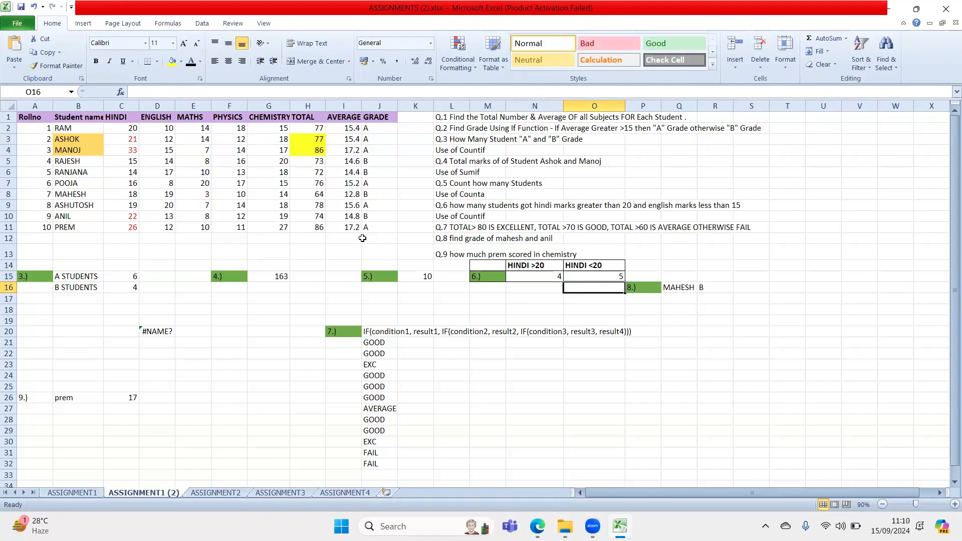
- Examine the question 7 grading conditions in L11 together with the student totals in H2:H11
left_click(299, 409)
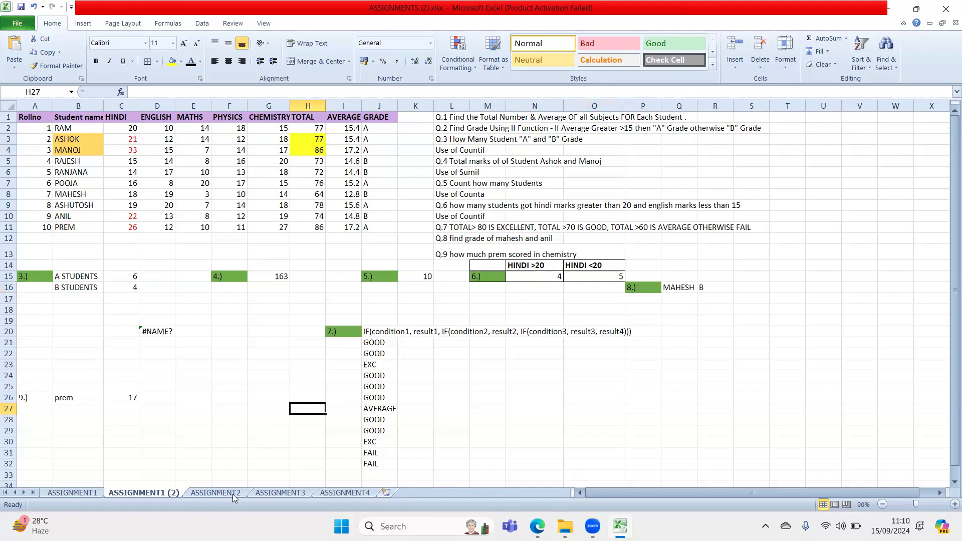
left_click(527, 302)
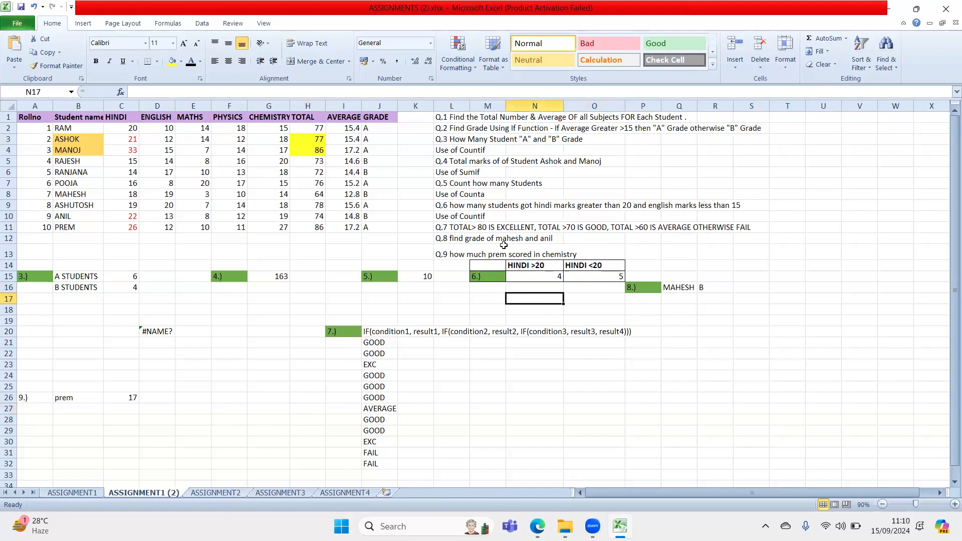
left_click(481, 219)
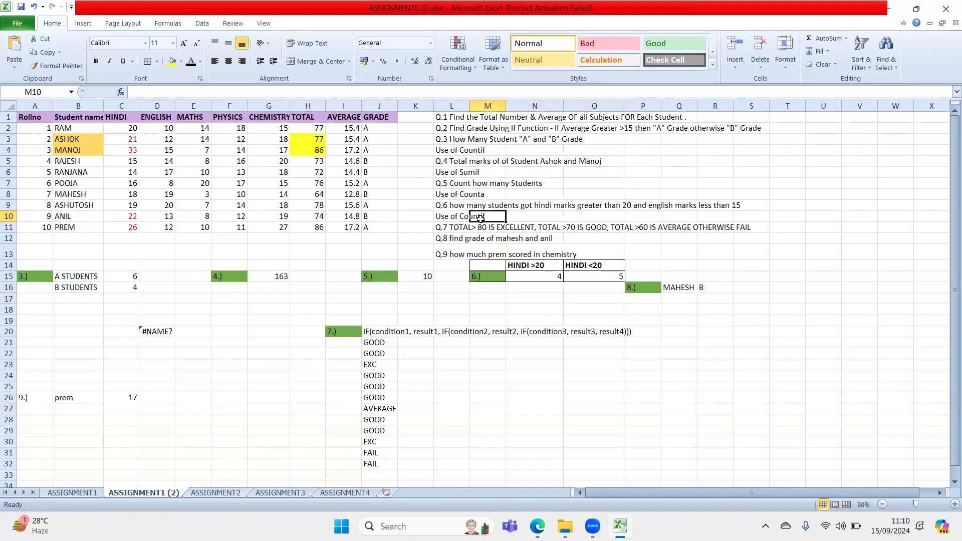
left_click(463, 230)
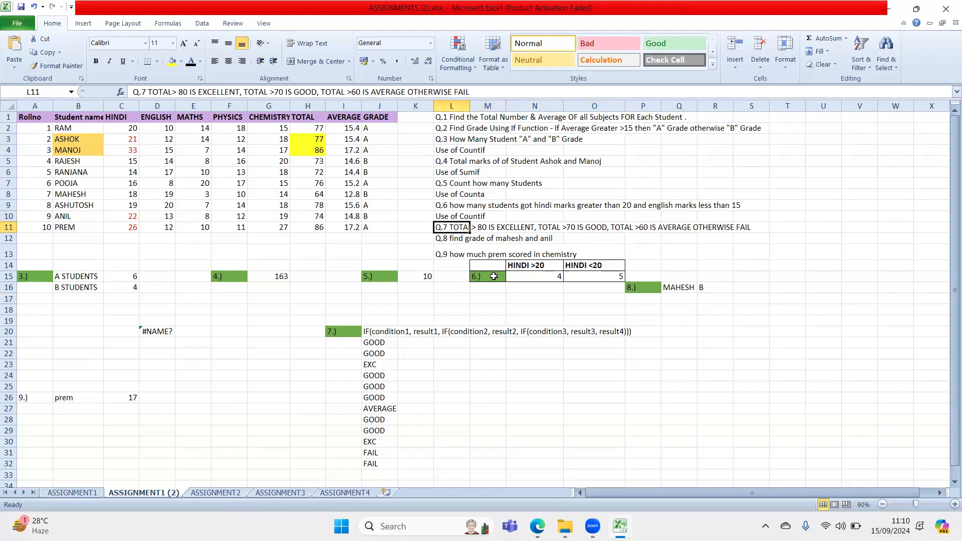
left_click_drag(316, 128, 322, 229)
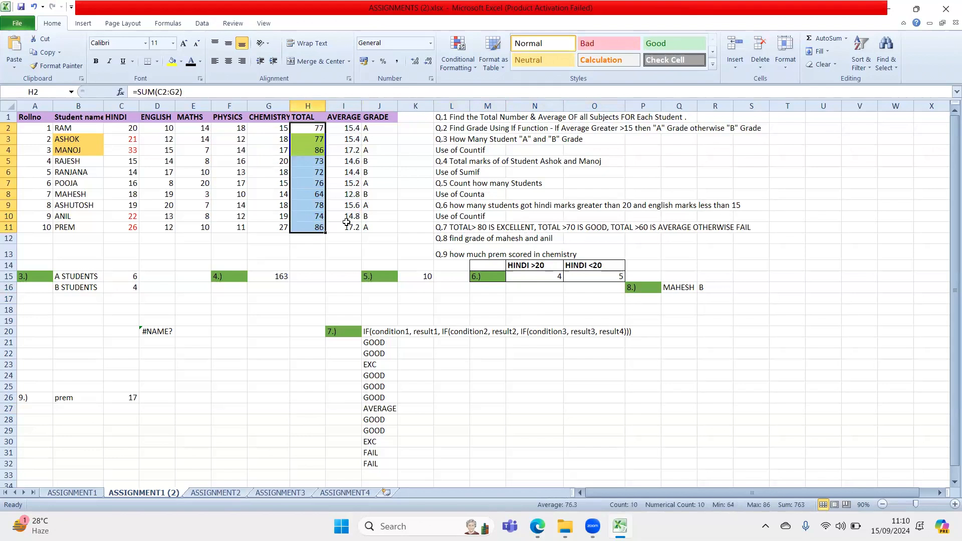
left_click(553, 227)
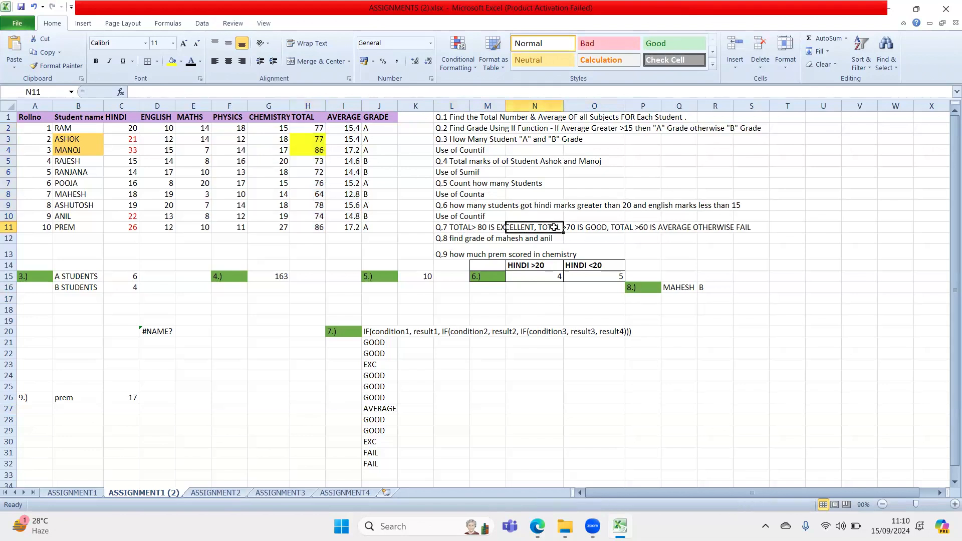
left_click(617, 227)
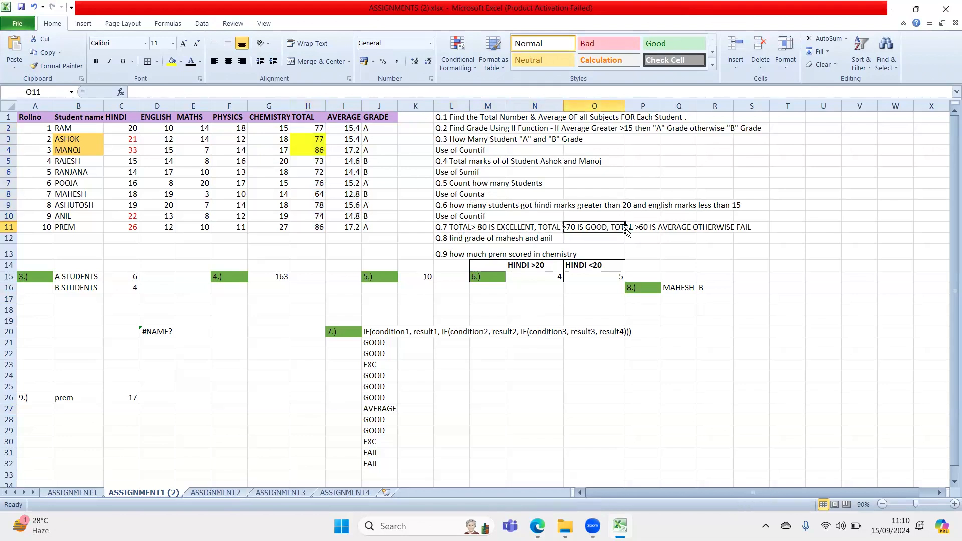
left_click(677, 228)
left_click(716, 231)
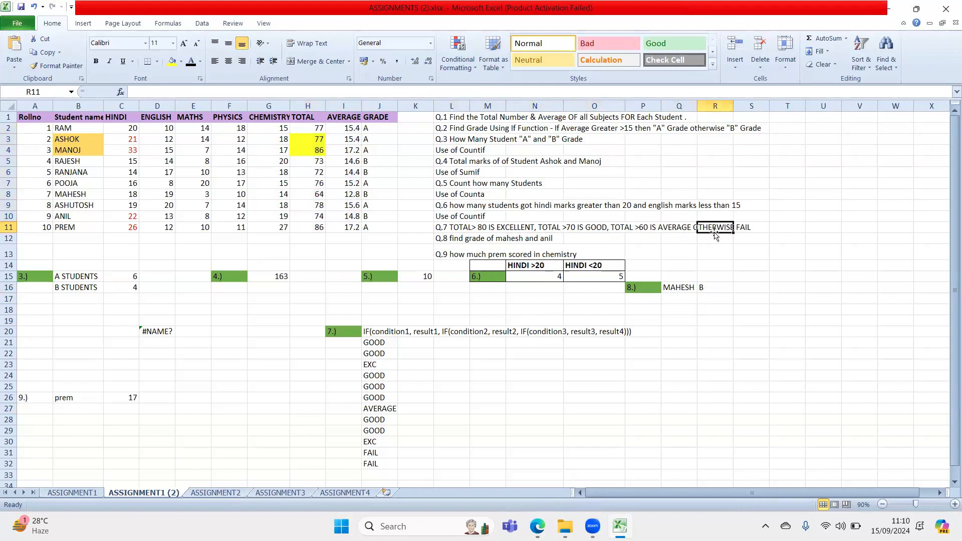
- Examine the nested IF formula in J21, from its first test and "EXC" result through to the final "FAIL" value
left_click(444, 353)
double_click(377, 341)
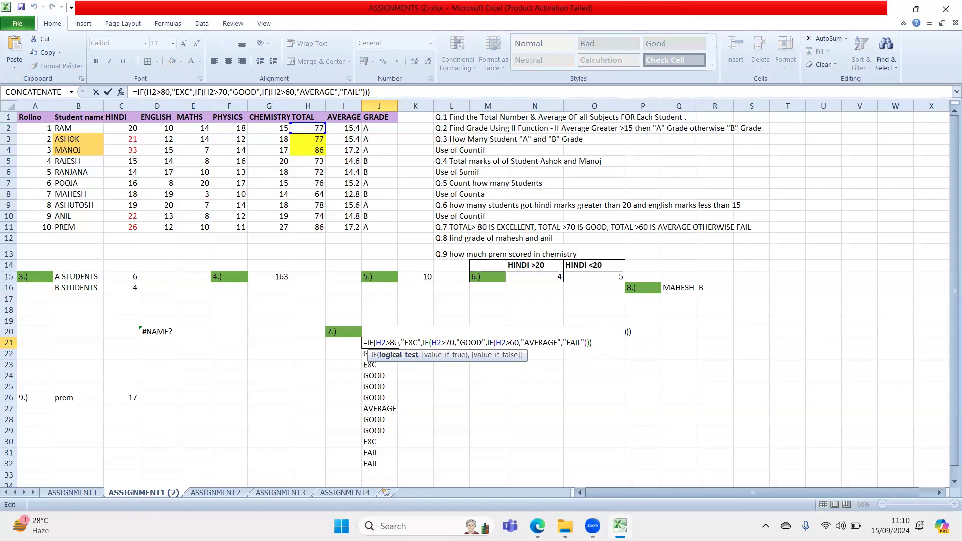
left_click_drag(399, 342, 376, 343)
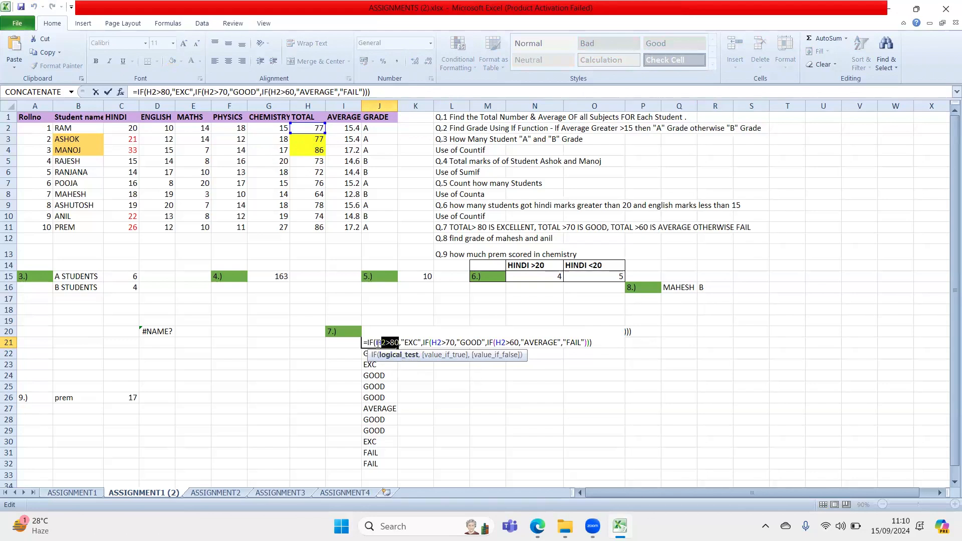
double_click(409, 343)
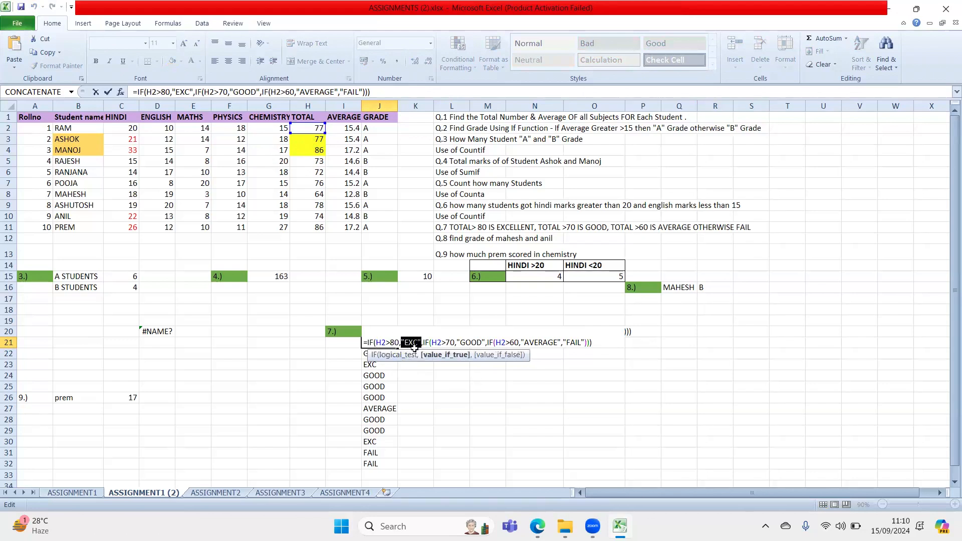
left_click_drag(422, 342, 561, 341)
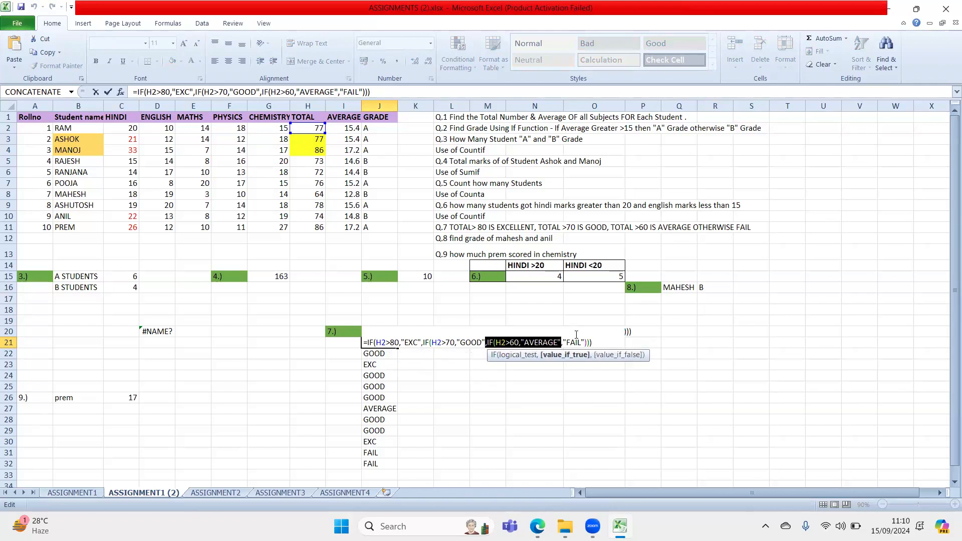
double_click(572, 344)
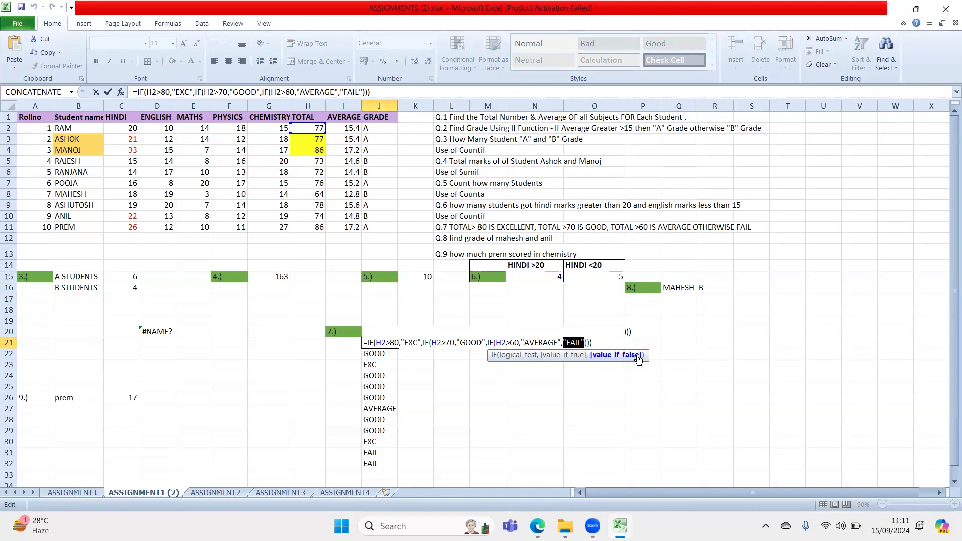
left_click_drag(368, 342, 602, 342)
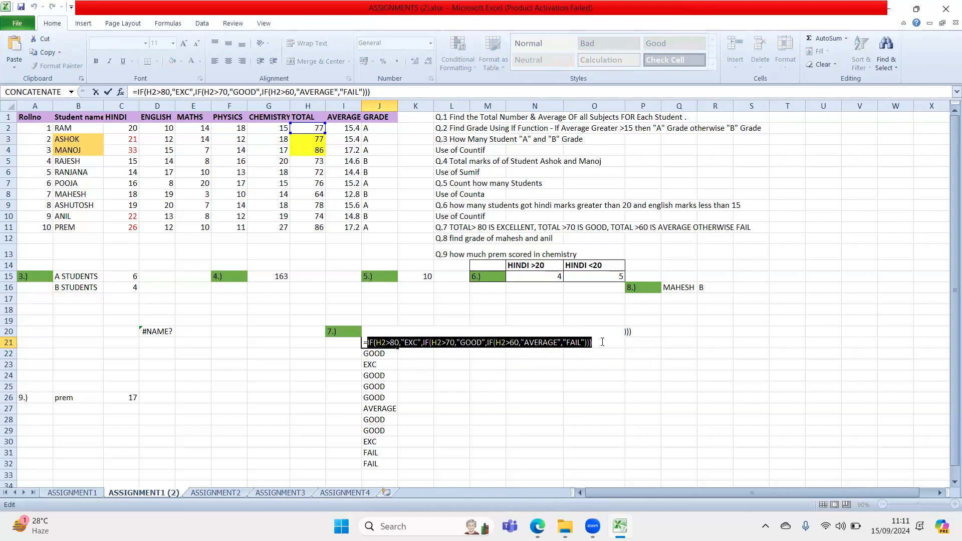
key("Return")
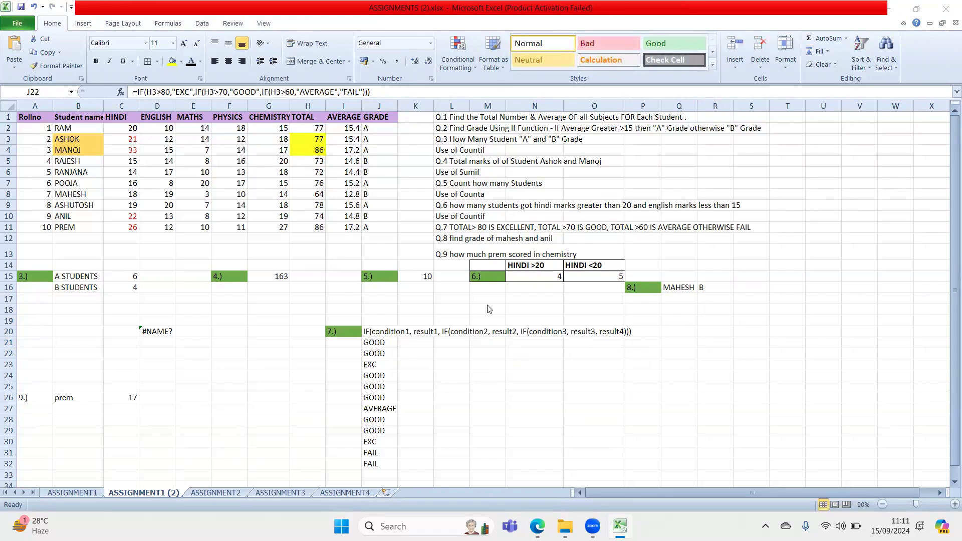
- Delete the surplus question 7 grading results in J31:J32, below the last student's result
left_click(380, 353)
double_click(388, 344)
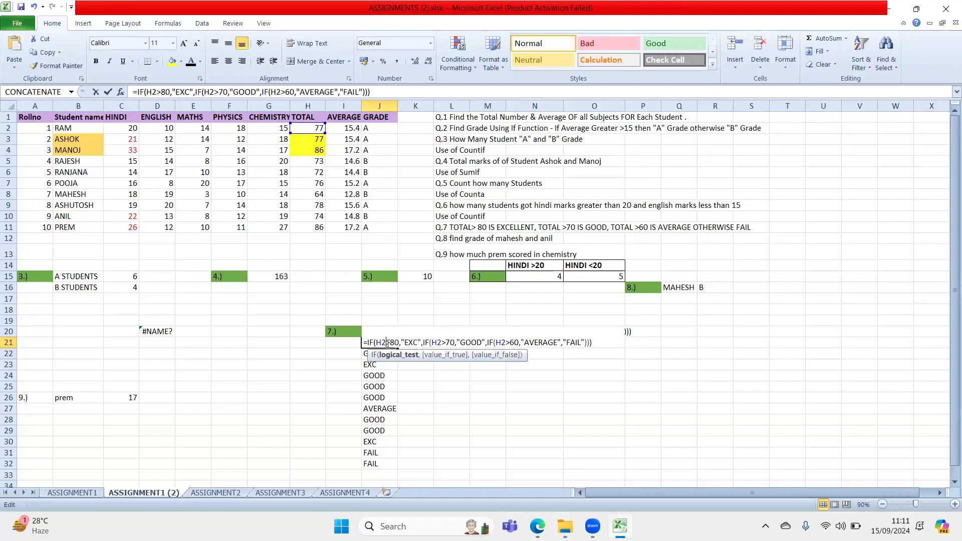
key("Escape")
left_click_drag(387, 344, 375, 459)
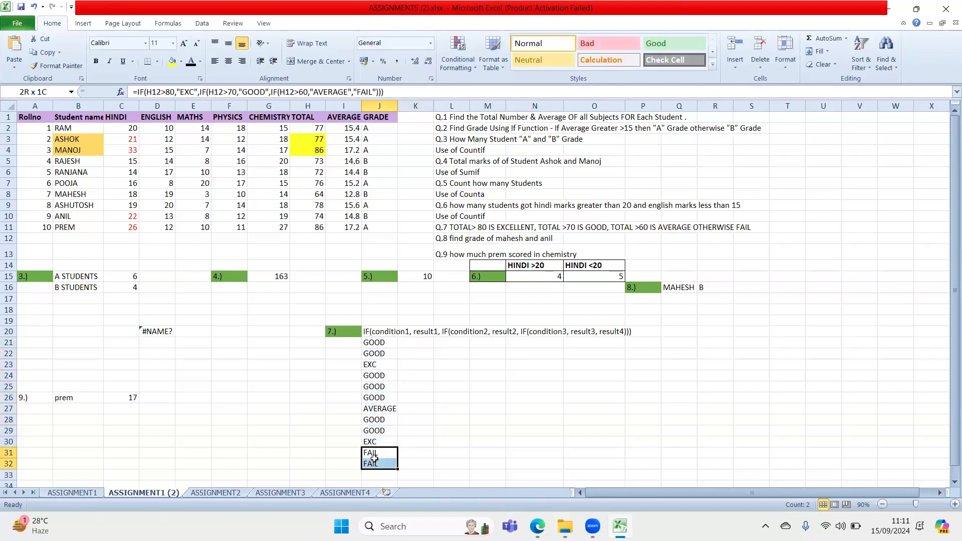
key("Delete")
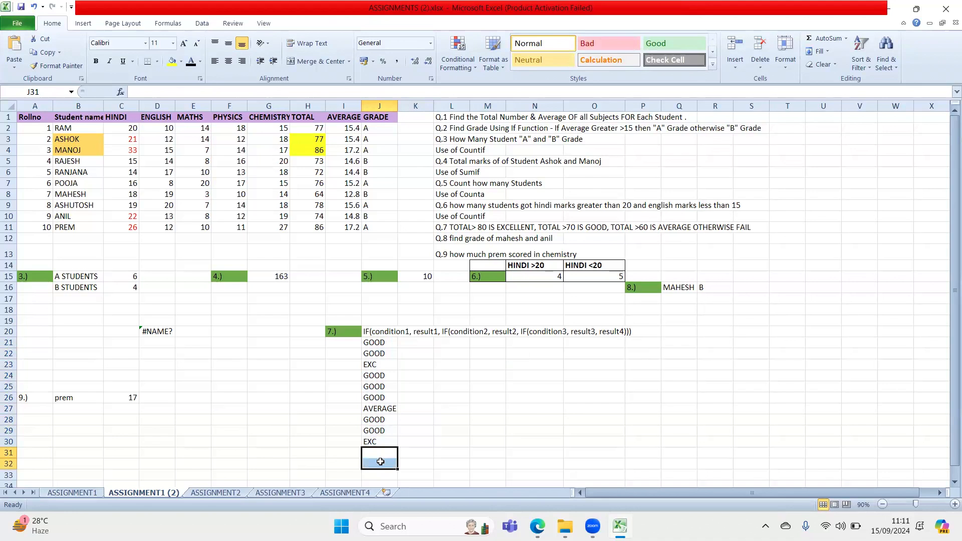
- Review each condition and result pair of the nested IF formula in J21, including its closing brackets
double_click(384, 342)
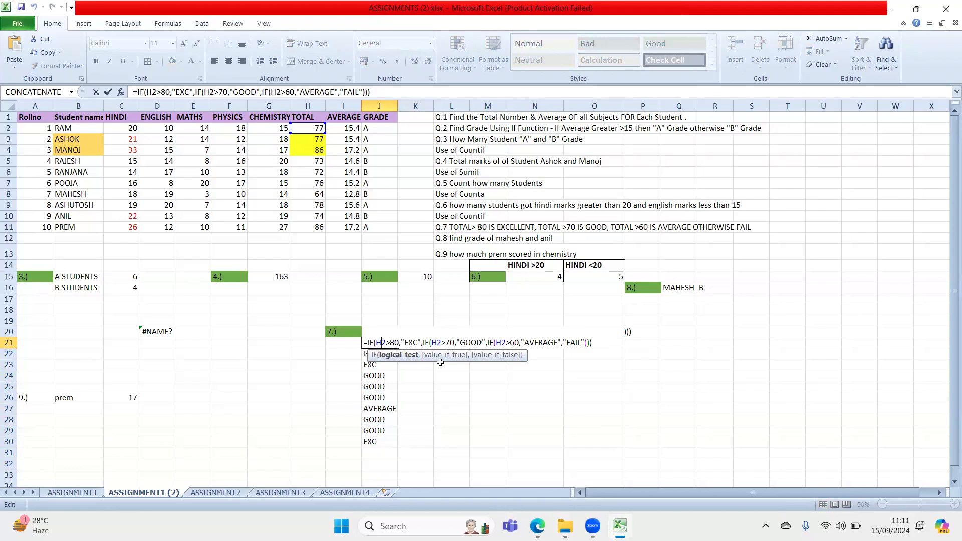
left_click_drag(413, 343, 369, 344)
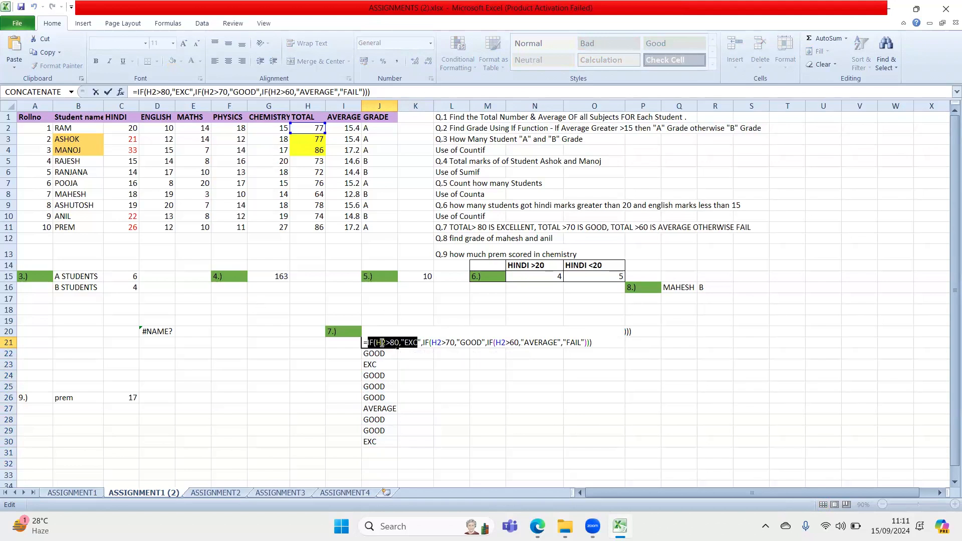
left_click_drag(422, 343, 483, 342)
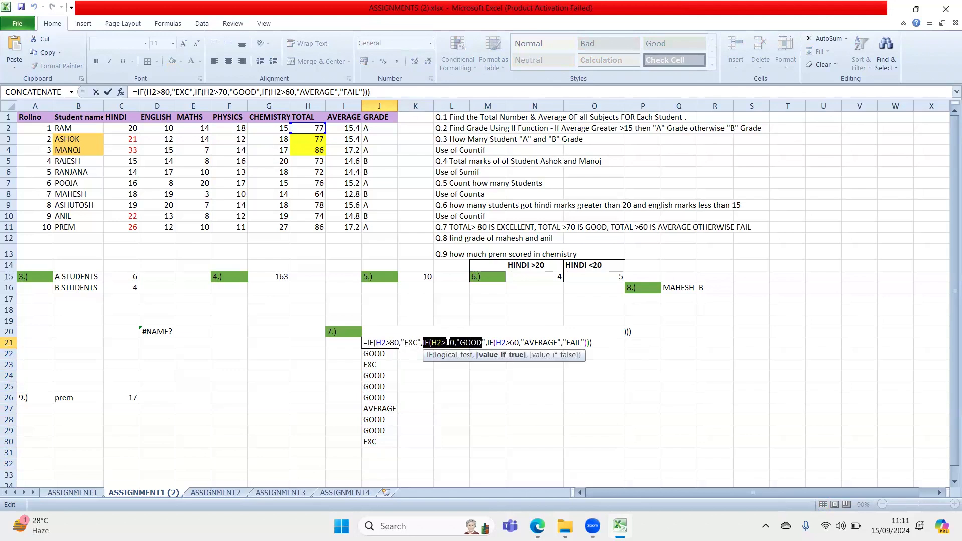
double_click(464, 342)
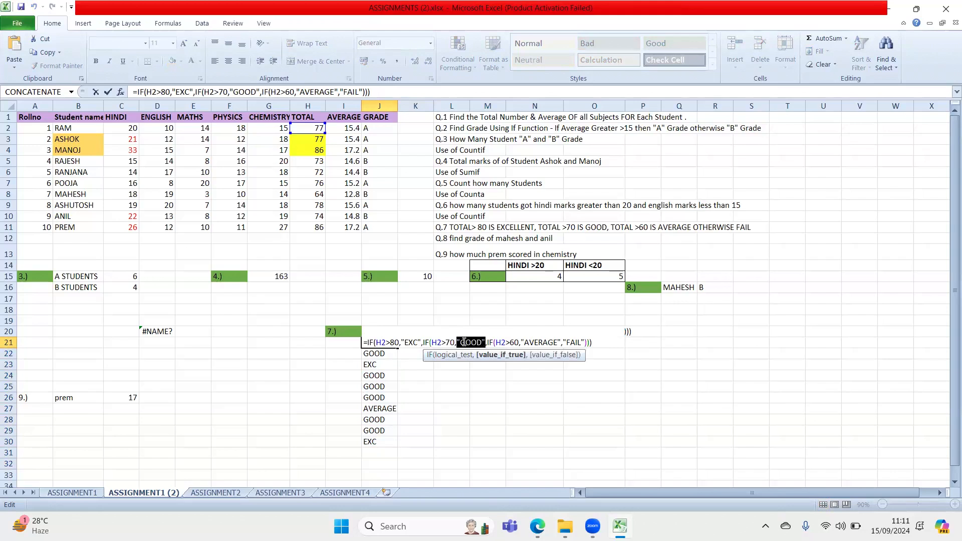
double_click(449, 343)
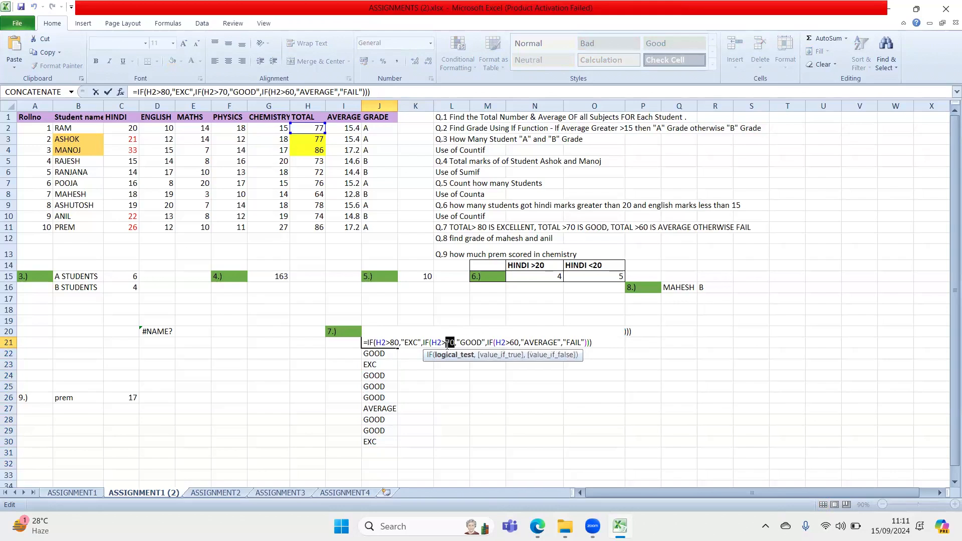
left_click_drag(486, 342, 557, 343)
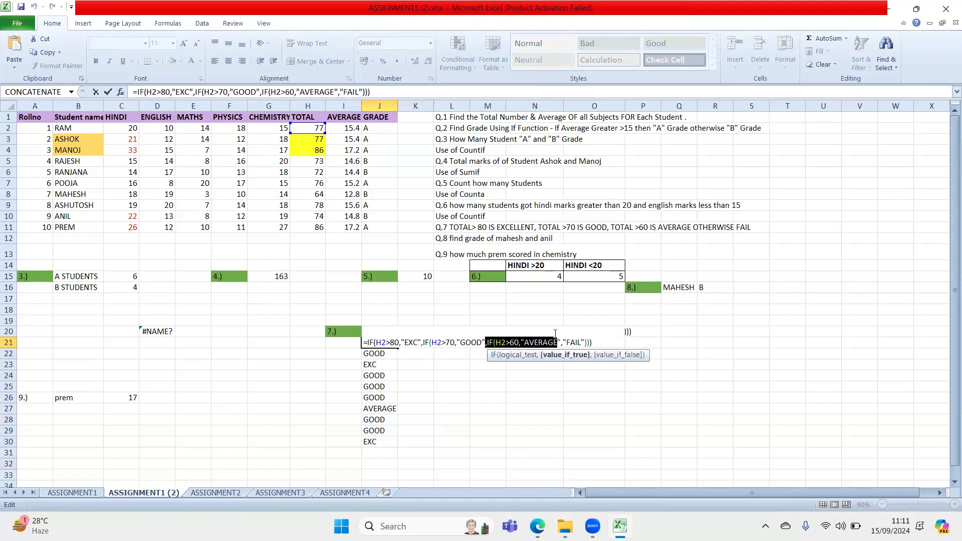
left_click(568, 343)
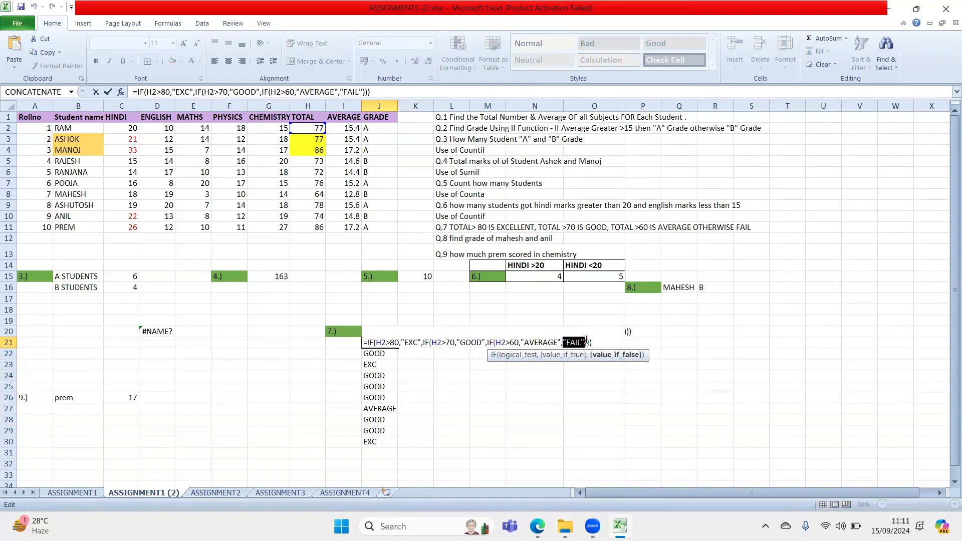
left_click(591, 343)
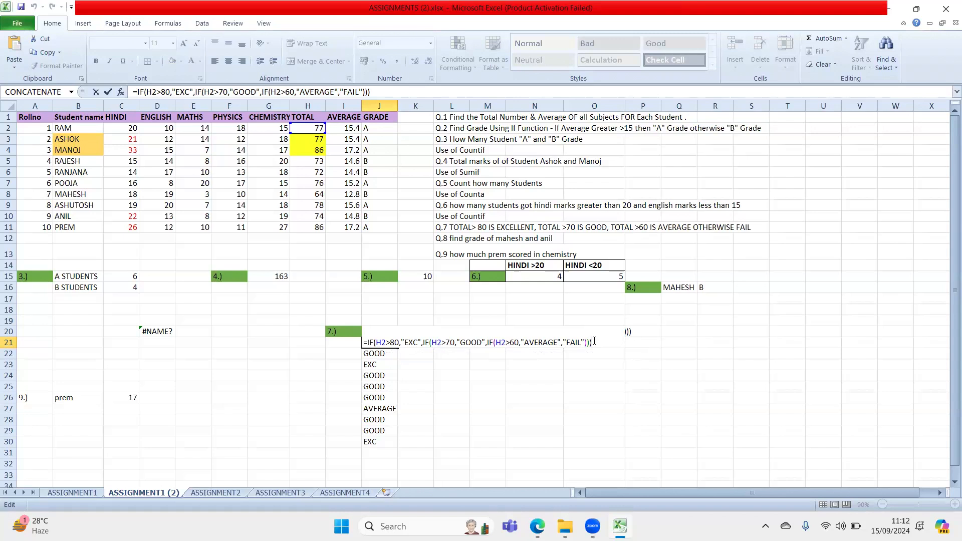
key("Return")
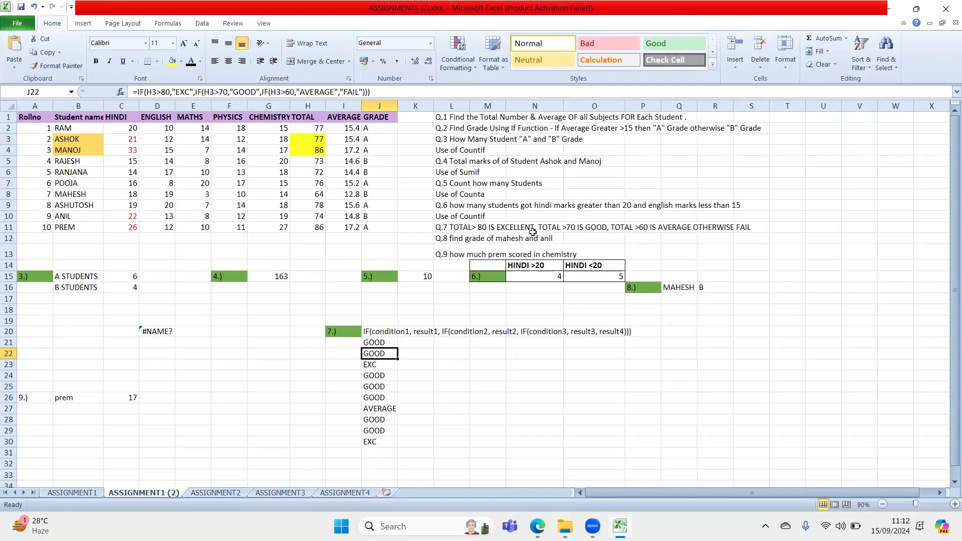
- Highlight the student name in B10 with yellow fill for question 8
left_click(488, 247)
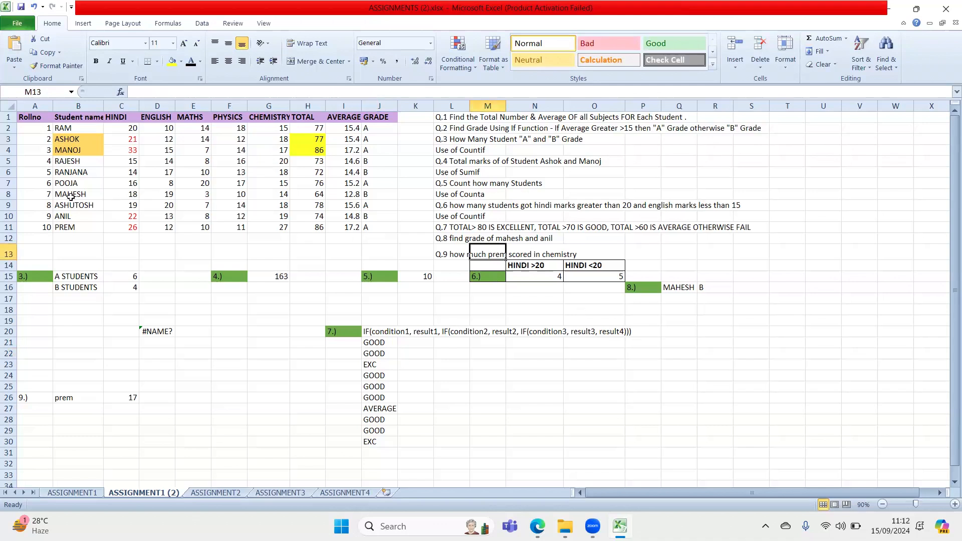
left_click(76, 217)
left_click(172, 60)
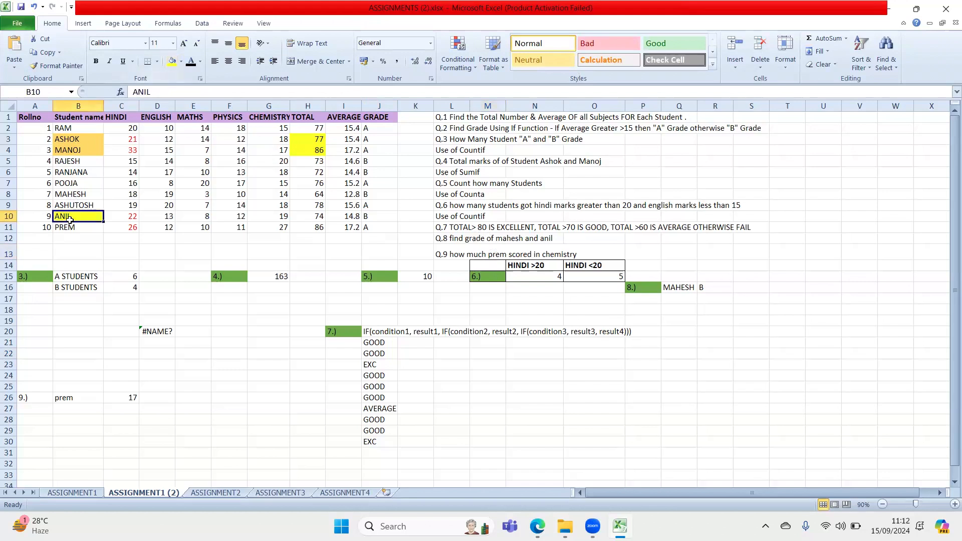
- Highlight the student name in B8 and the grades in J8 and J10 with yellow fill for question 8
left_click(79, 194)
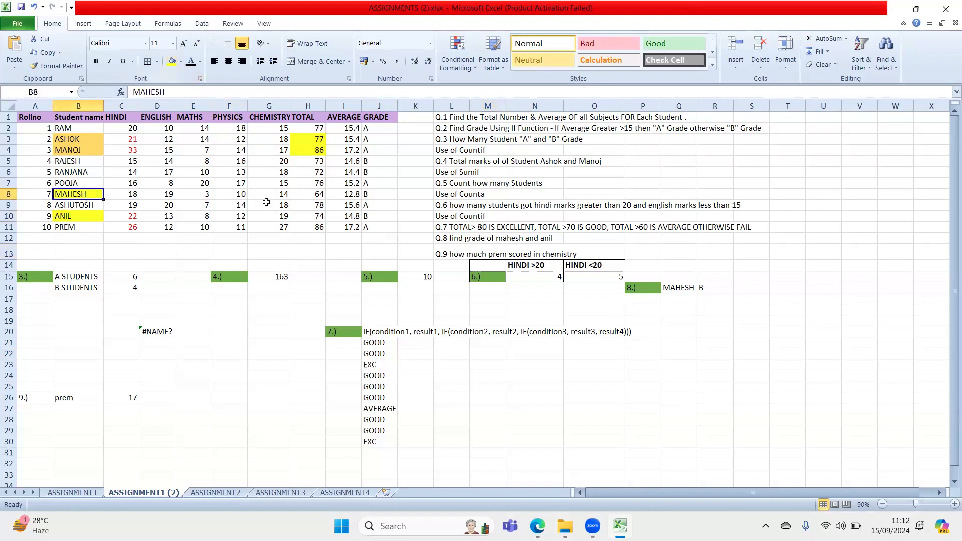
left_click(378, 197)
left_click(173, 64)
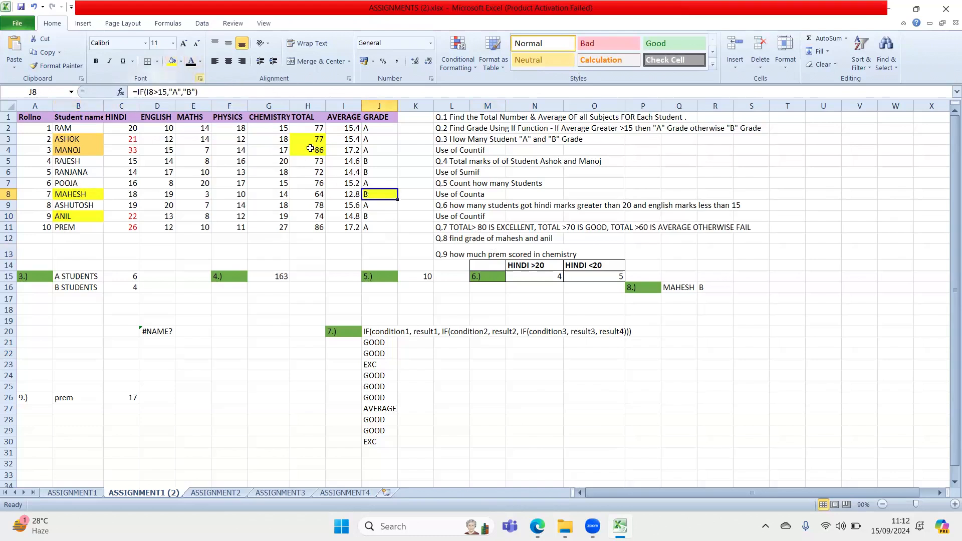
left_click(371, 219)
left_click(170, 68)
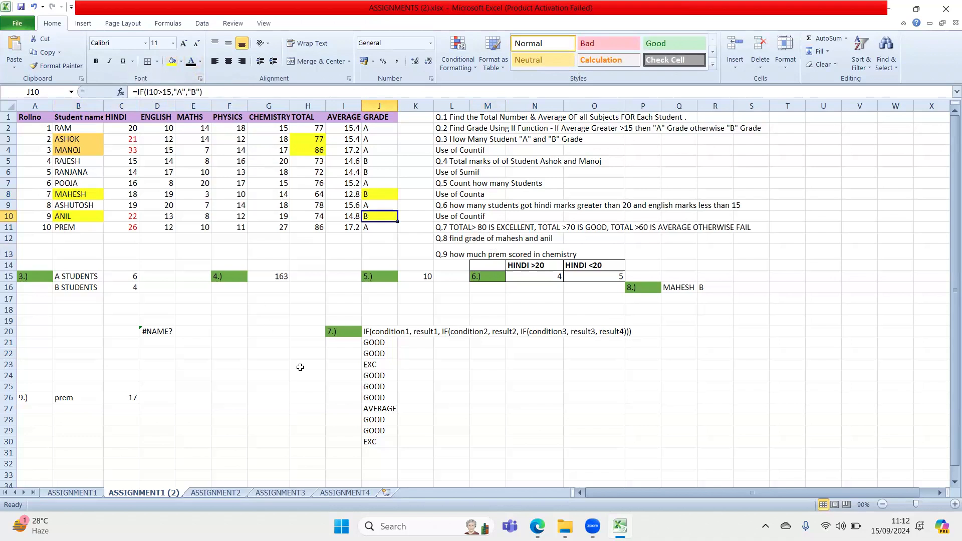
left_click(300, 366)
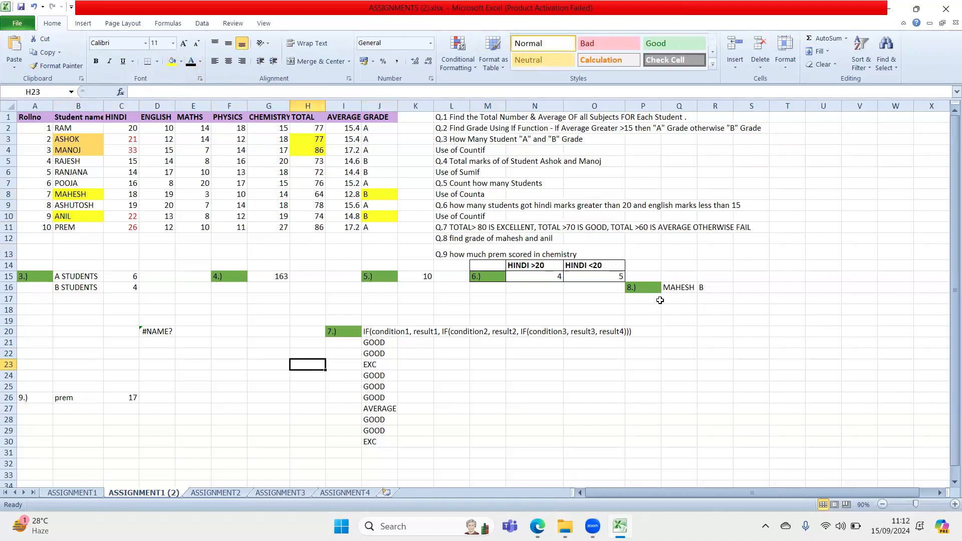
- Review the VLOOKUP formula in R16, checking its lookup value, table range, column index and exact-match argument
double_click(716, 287)
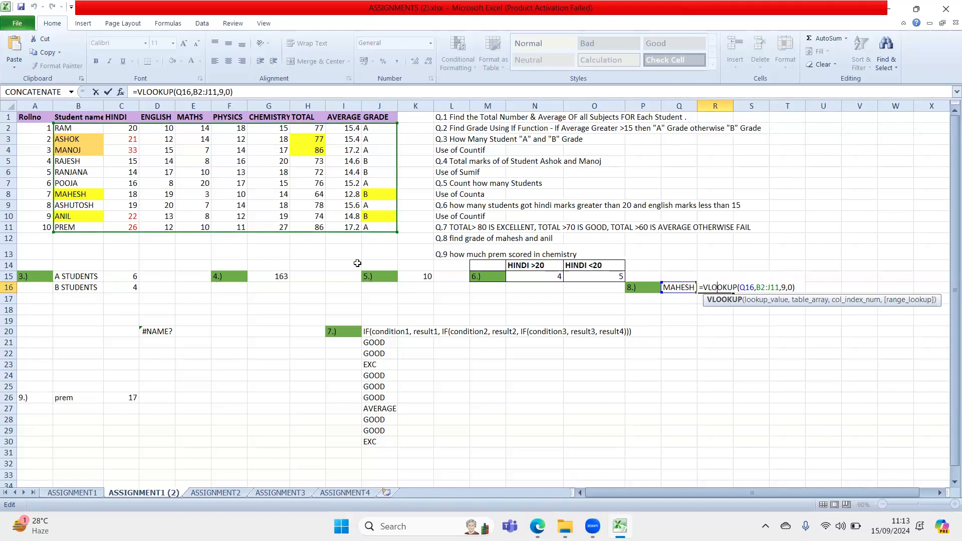
double_click(784, 287)
left_click(785, 287)
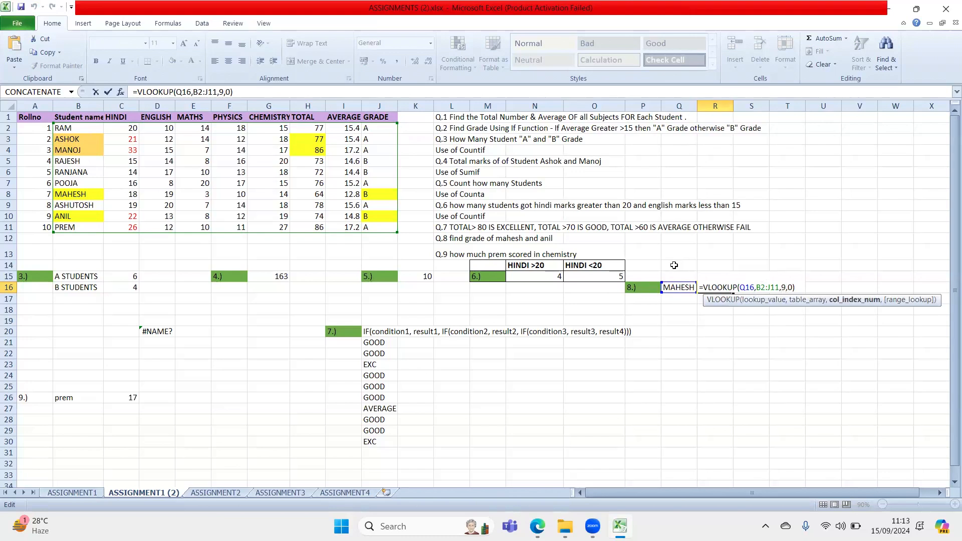
double_click(793, 287)
left_click(783, 287)
key("Return")
- Replace the question 8 lookup name in Q16 with a copy of the student name from B10
left_click(75, 196)
left_click(383, 198)
left_click(75, 219)
key("ctrl+c")
left_click(677, 288)
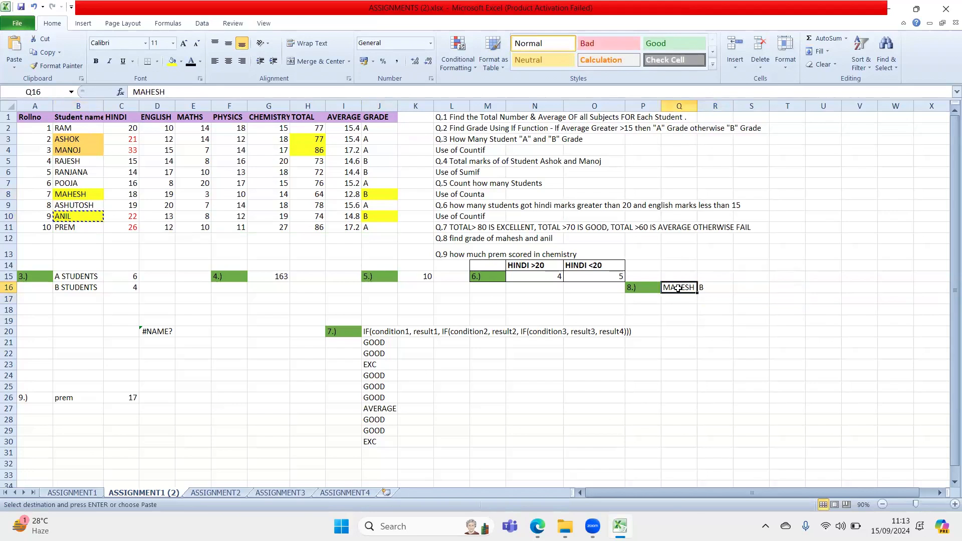
key("ctrl+v")
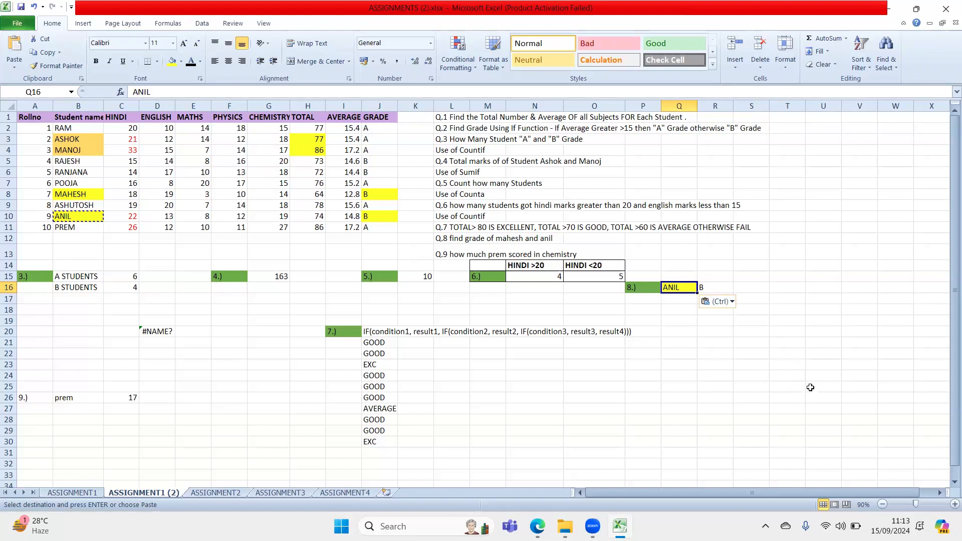
left_click(716, 277)
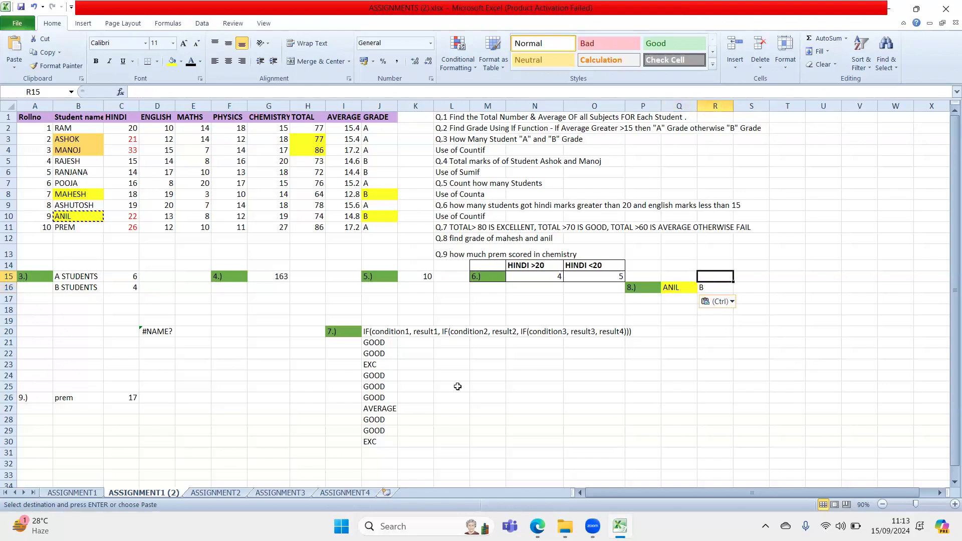
- Highlight the student name in B11 and the chemistry mark in G11 with yellow fill for question 9
left_click(86, 227)
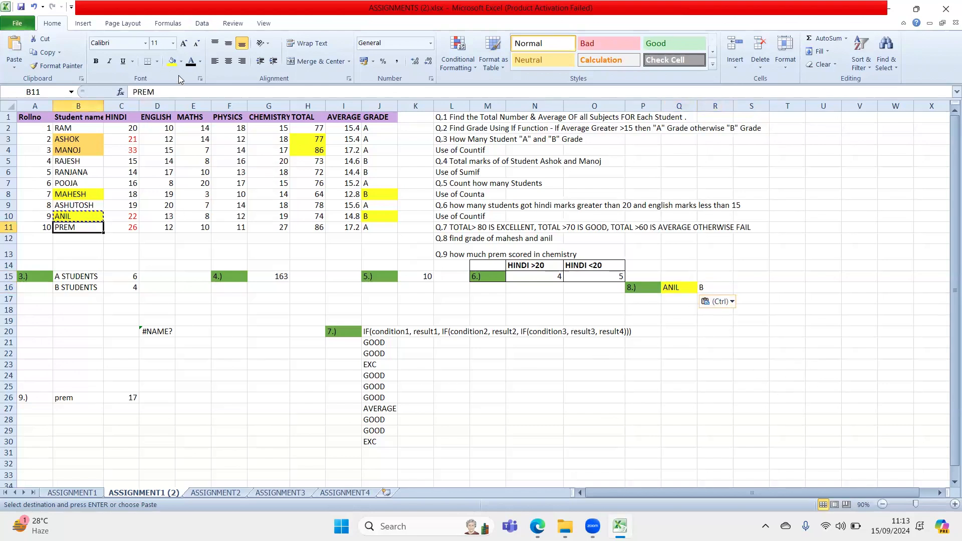
left_click(172, 61)
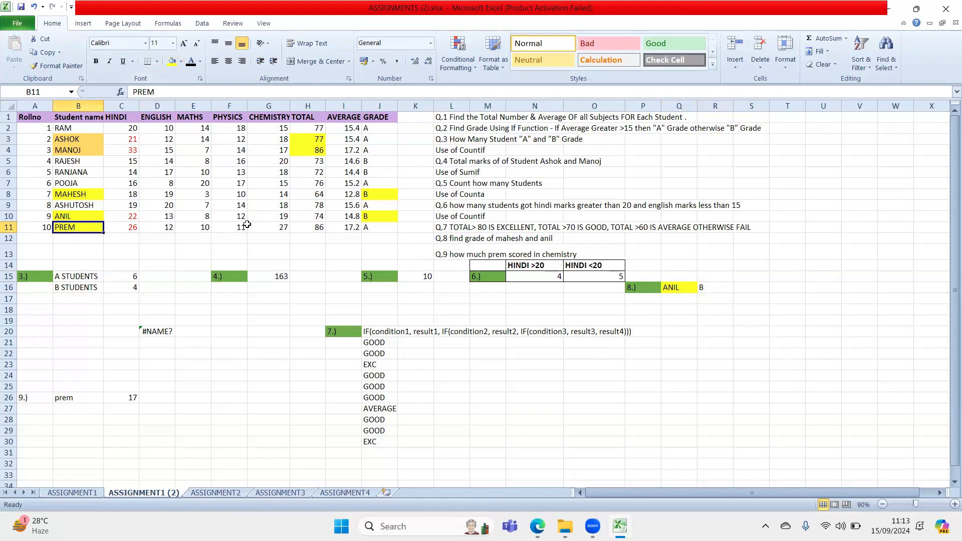
left_click(264, 231)
left_click(172, 61)
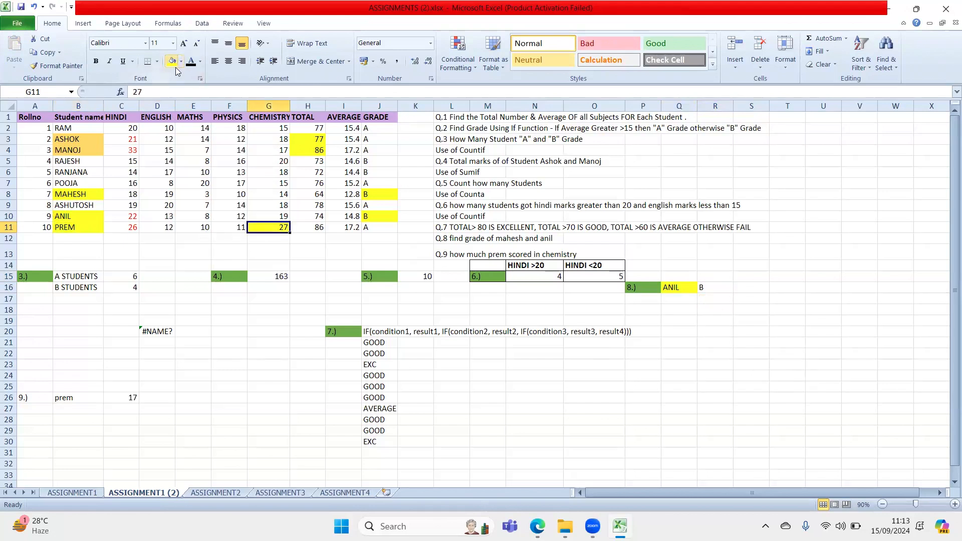
- Copy the student name from B11 into E23 as the lookup value for question 9
left_click(79, 226)
key("ctrl+c")
left_click(203, 367)
key("ctrl+v")
- Look up the student's chemistry mark in F23 with =VLOOKUP(E23,B1:J11,6,0) and review the formula
left_click(239, 364)
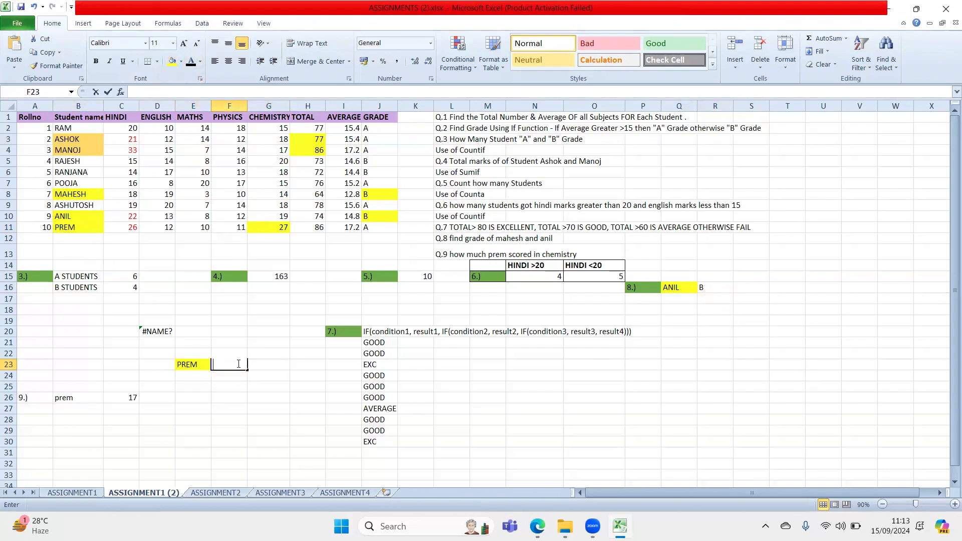
type("=vlooku")
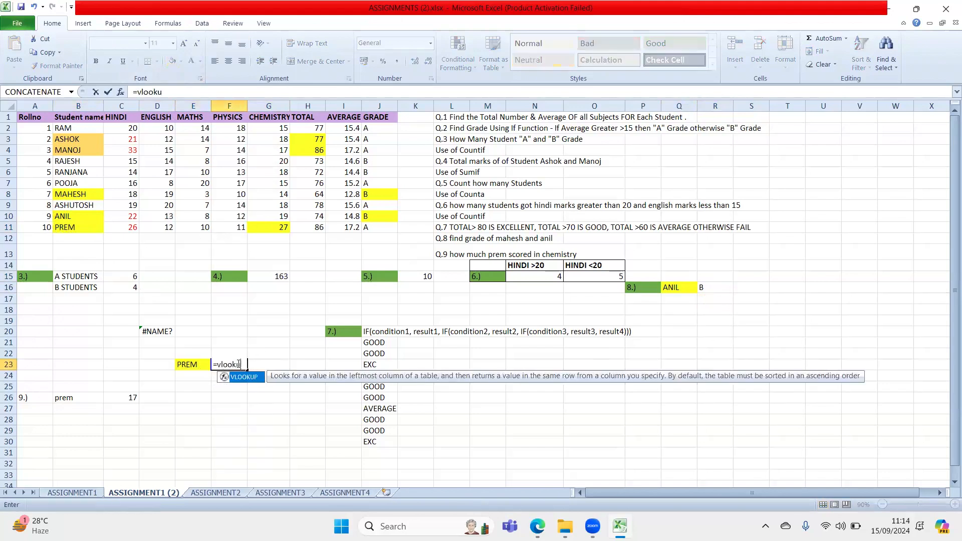
type("p(")
left_click(193, 364)
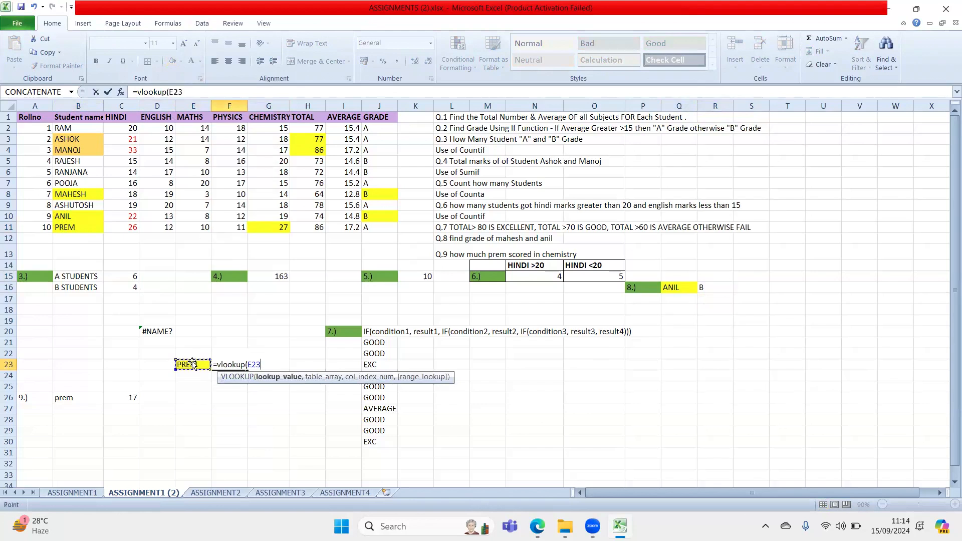
type(",")
left_click_drag(85, 121, 370, 227)
type(",")
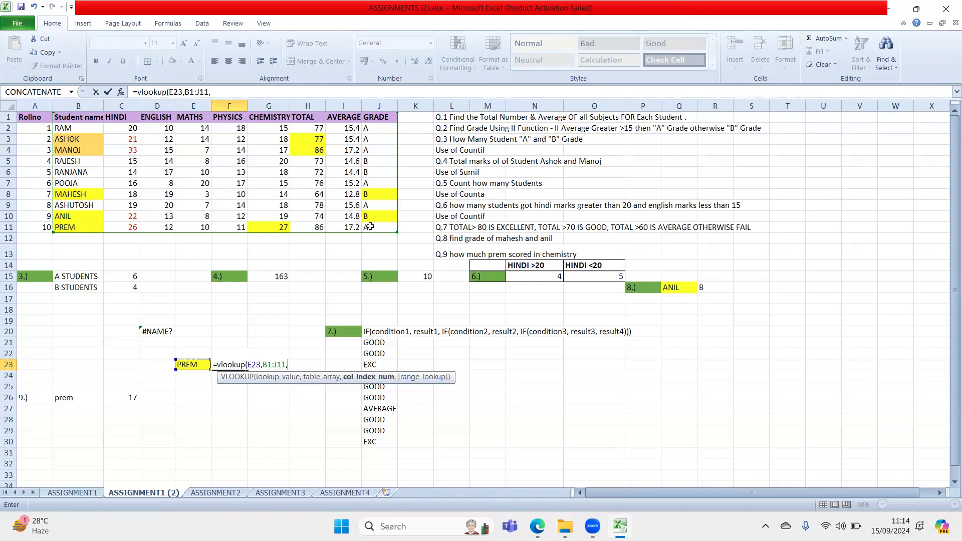
type("6,0)")
key("Return")
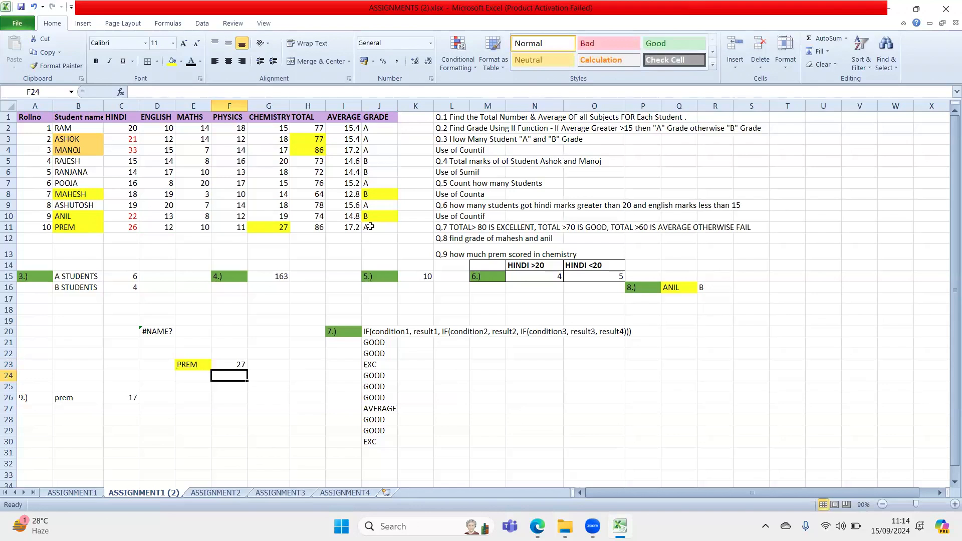
double_click(222, 364)
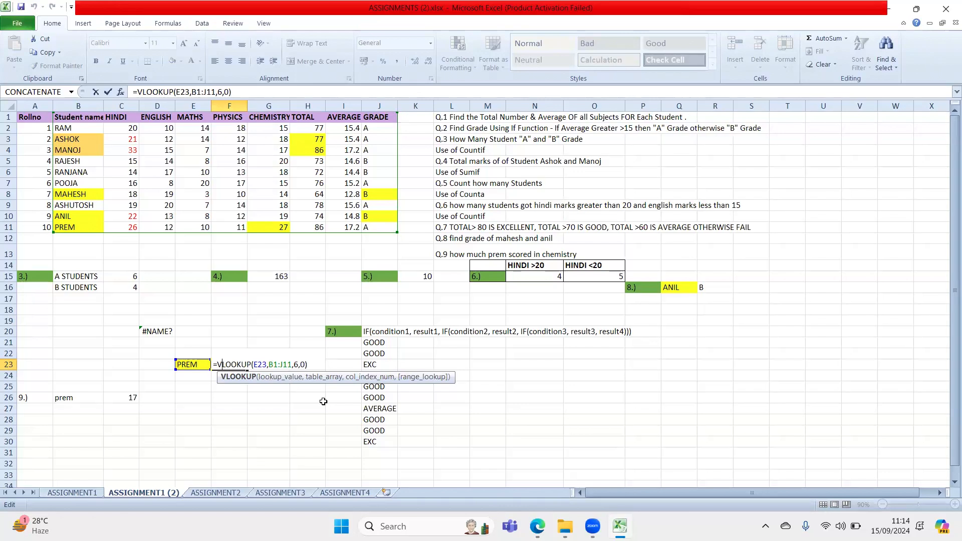
key("Return")
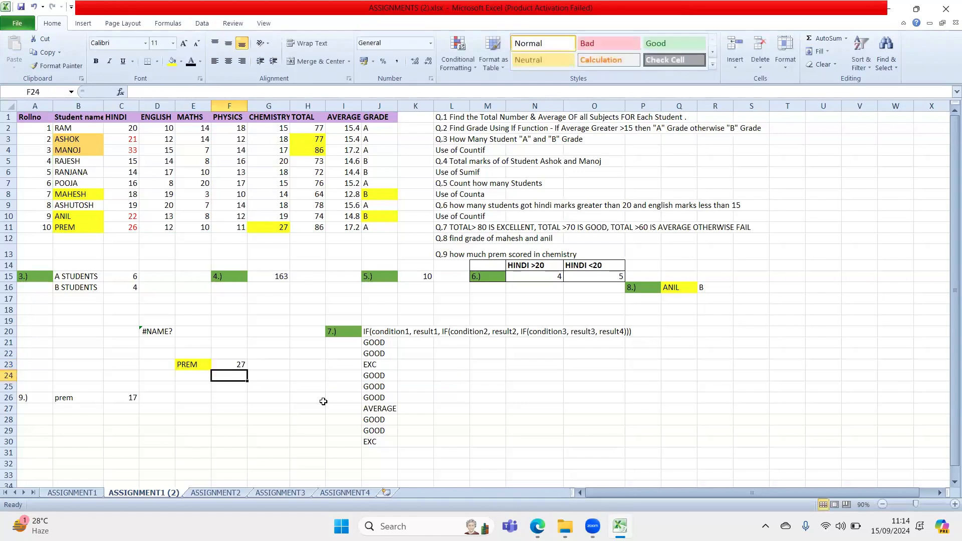
- Search Windows for "excel ad" and open the workbook Excel advanced (4).xlsx
key("super+s")
type("excel; ad")
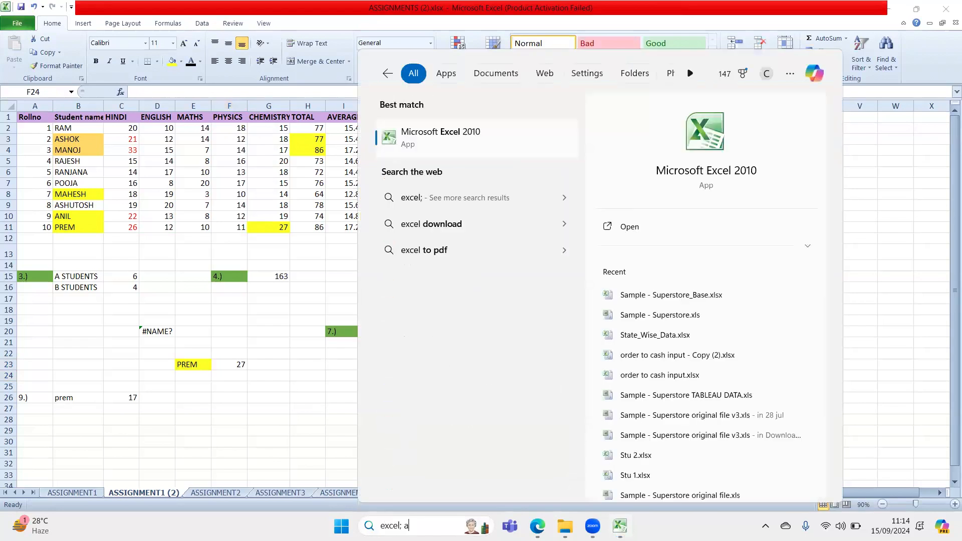
key("BackSpace")
key("BackSpace")
key("BackSpace")
key("BackSpace")
type("ad")
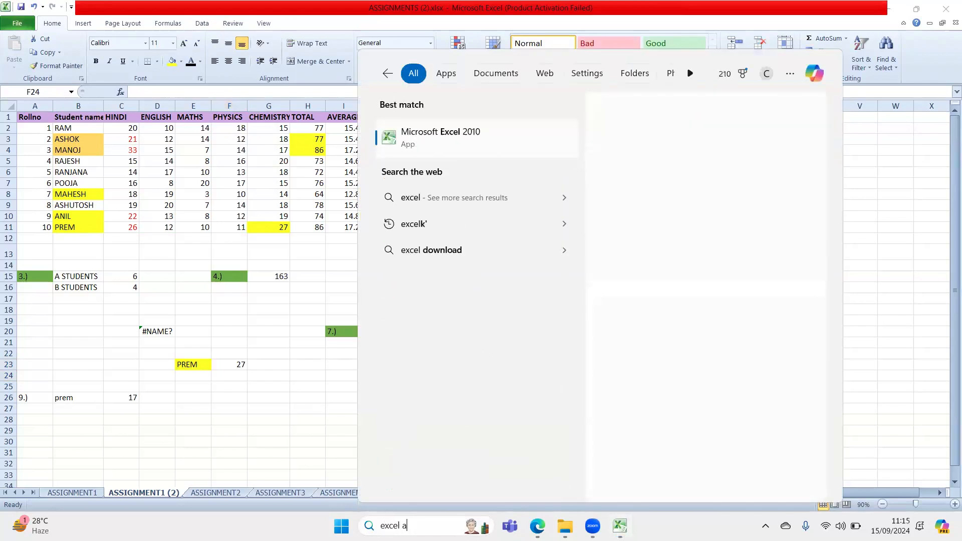
key("Return")
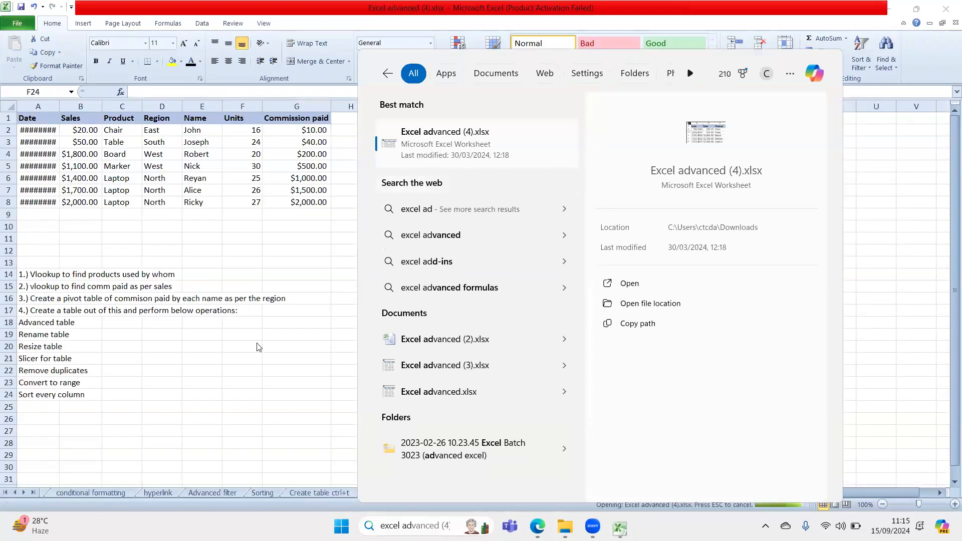
- Widen the Date column A on the Advanced filter sheet enough to show the full dates
left_click(185, 496)
left_click(236, 370)
left_click_drag(60, 106, 73, 107)
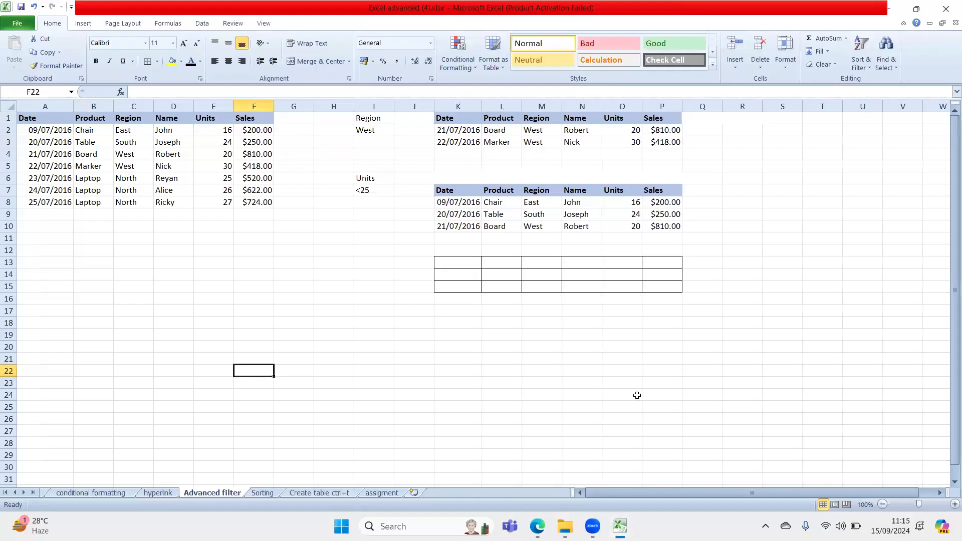
left_click(832, 371)
scroll(924, 447, "up", 1)
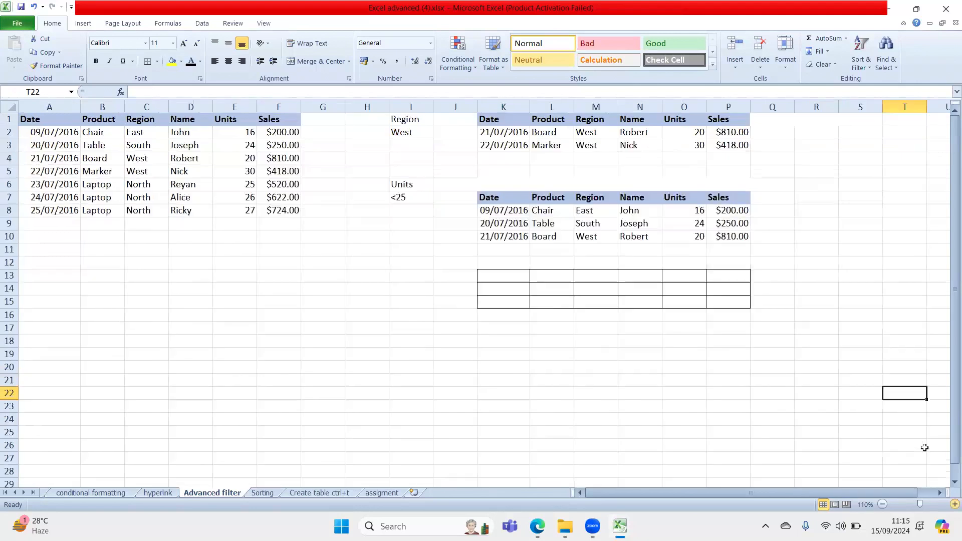
scroll(924, 448, "up", 1)
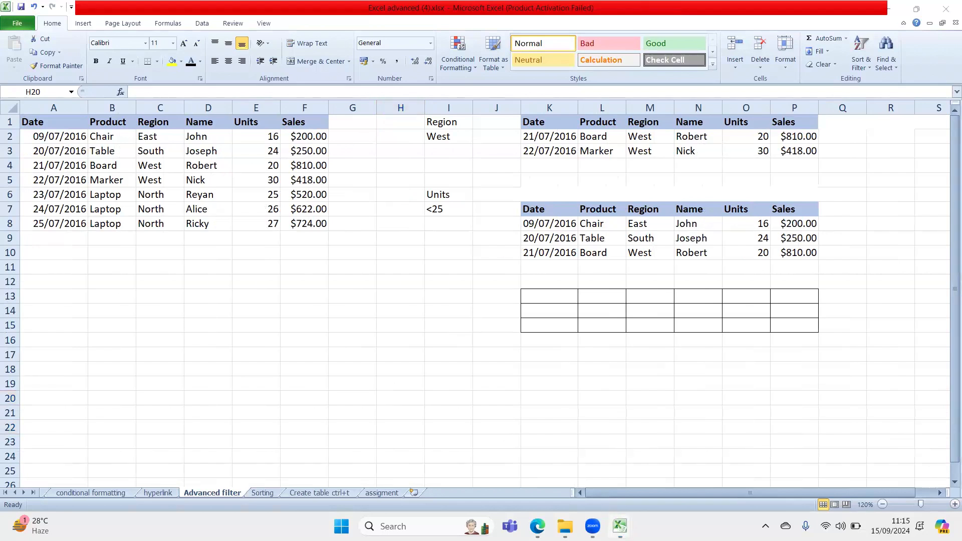
- Switch back to ASSIGNMENTS (2).xlsx and examine the range and criteria of the first SUMIF in G15
key("alt+Tab")
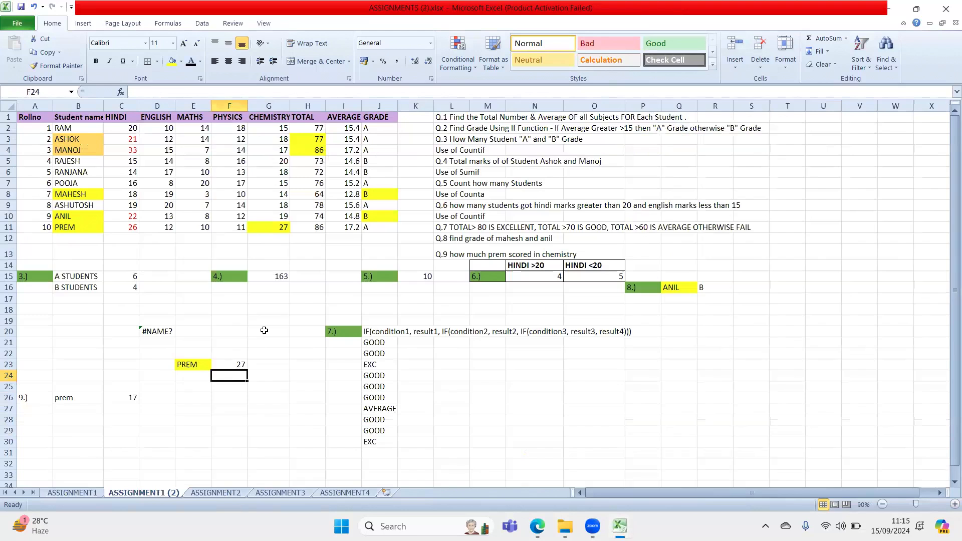
double_click(279, 276)
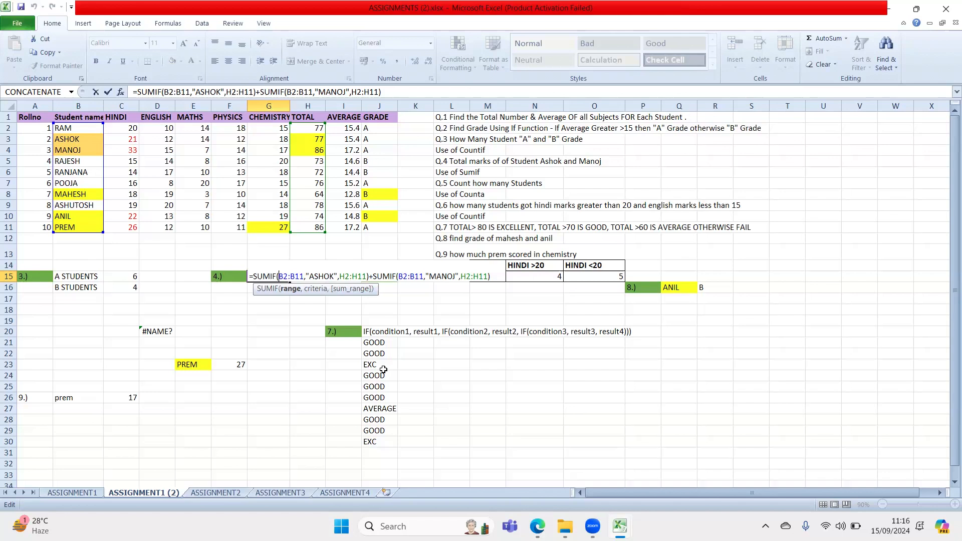
double_click(263, 276)
left_click_drag(306, 277, 279, 279)
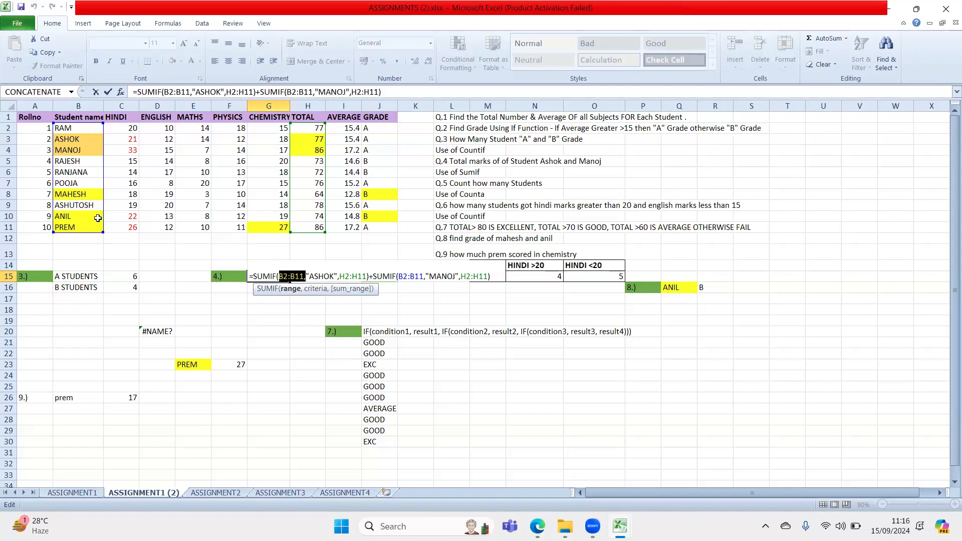
left_click_drag(305, 277, 336, 276)
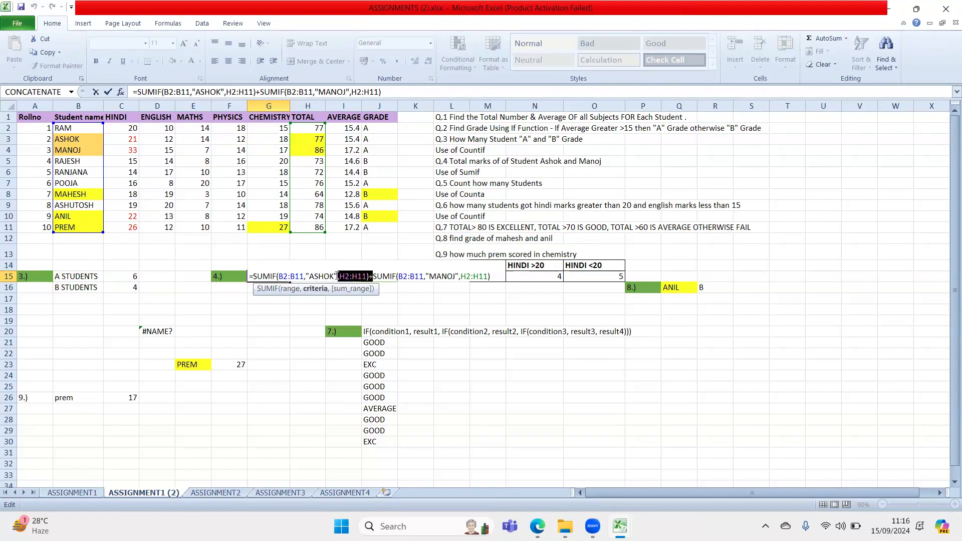
double_click(319, 276)
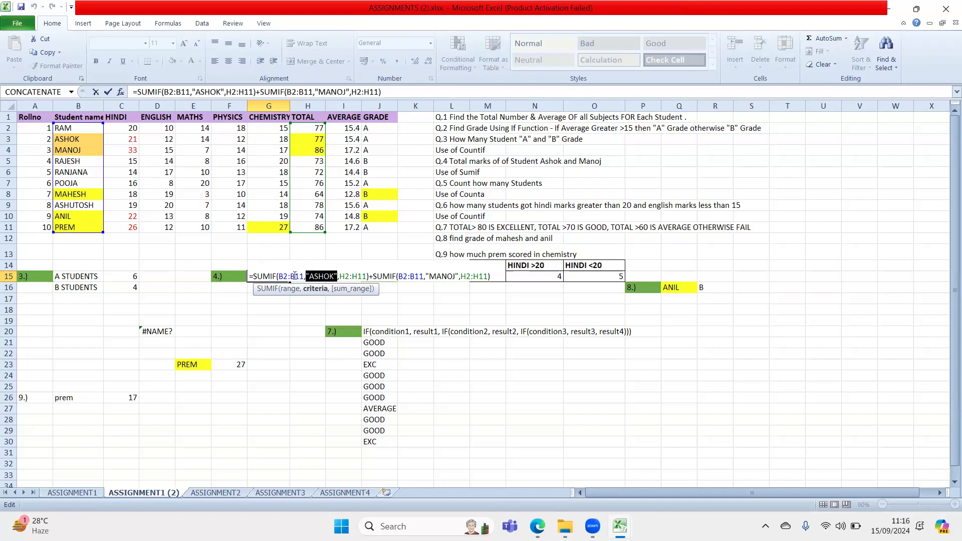
- Examine the range, criteria and sum range of the second SUMIF in G15, leaving the formula as it is
left_click_drag(374, 276, 484, 278)
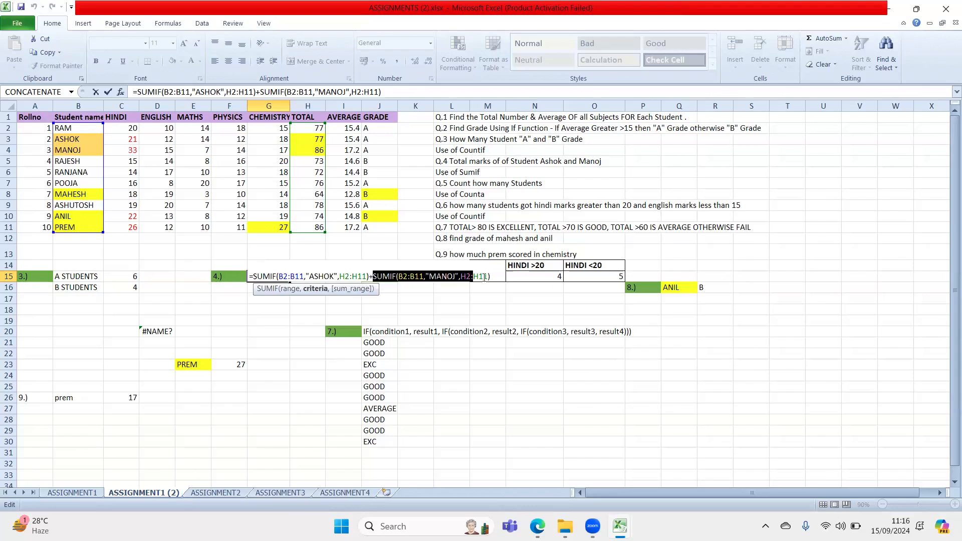
double_click(451, 276)
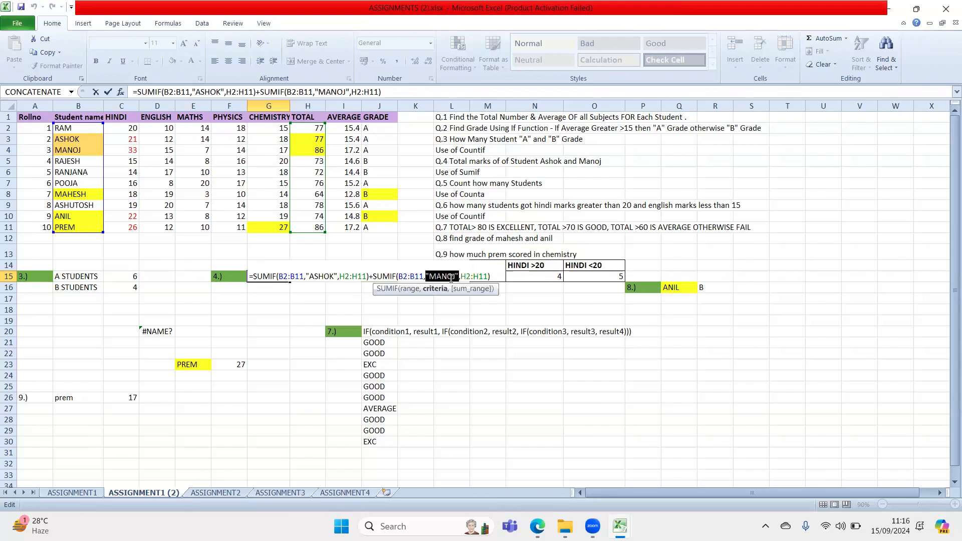
left_click_drag(489, 277, 381, 276)
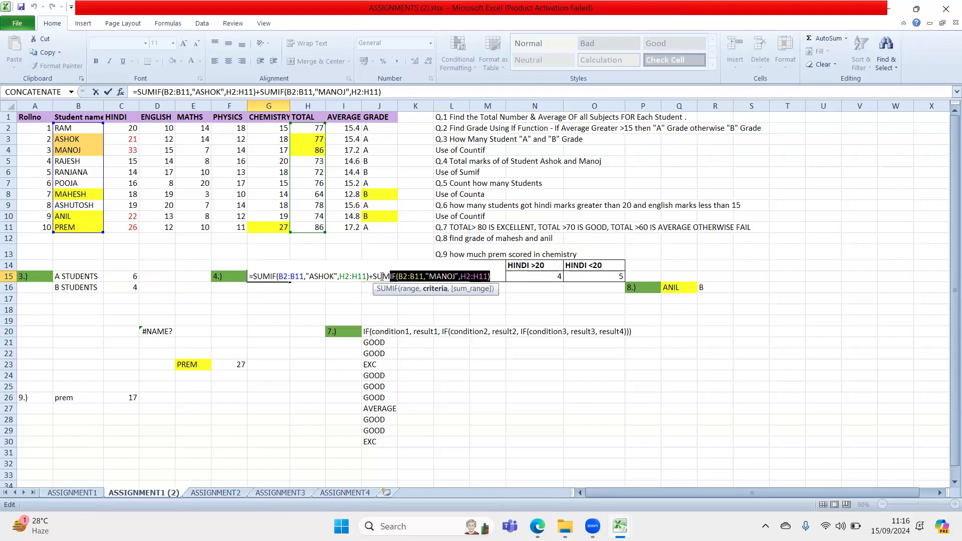
double_click(403, 276)
double_click(450, 276)
left_click_drag(461, 276, 494, 275)
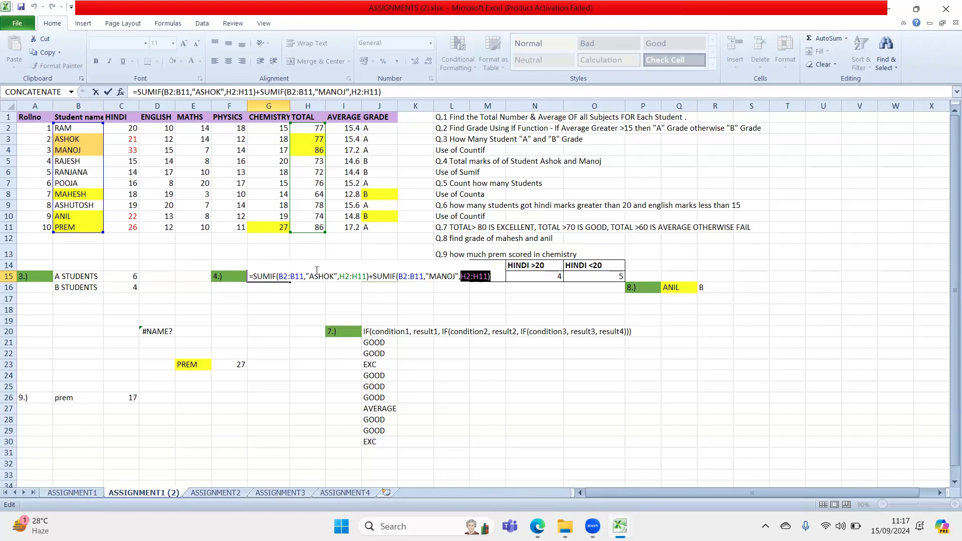
left_click(268, 276)
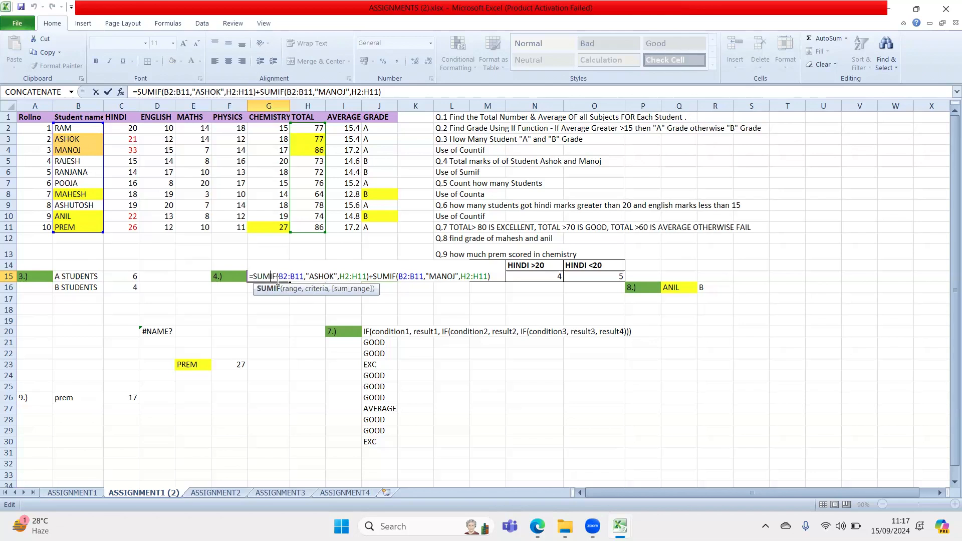
key("Return")
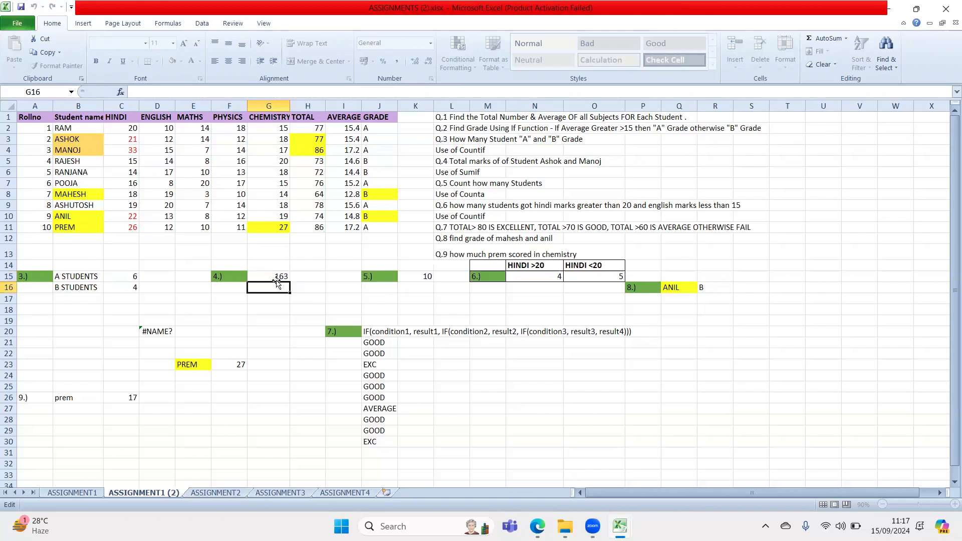
left_click(96, 139)
left_click_drag(96, 139, 121, 151)
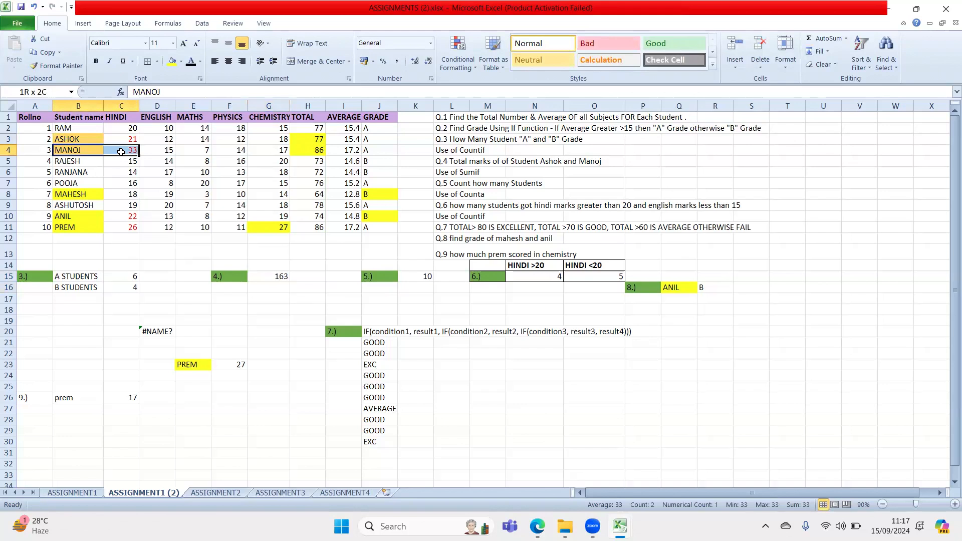
left_click_drag(88, 140, 120, 145)
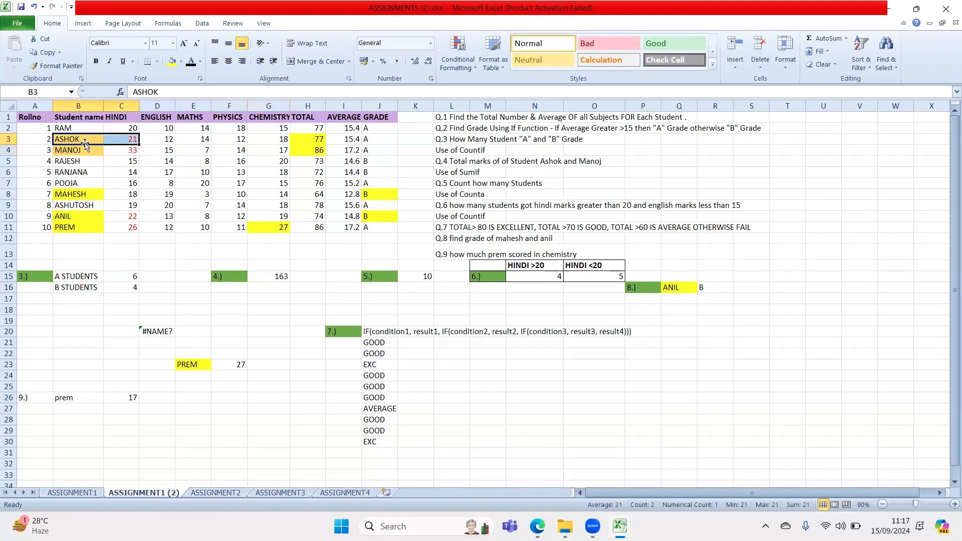
left_click_drag(79, 241, 133, 235)
left_click_drag(85, 331, 133, 332)
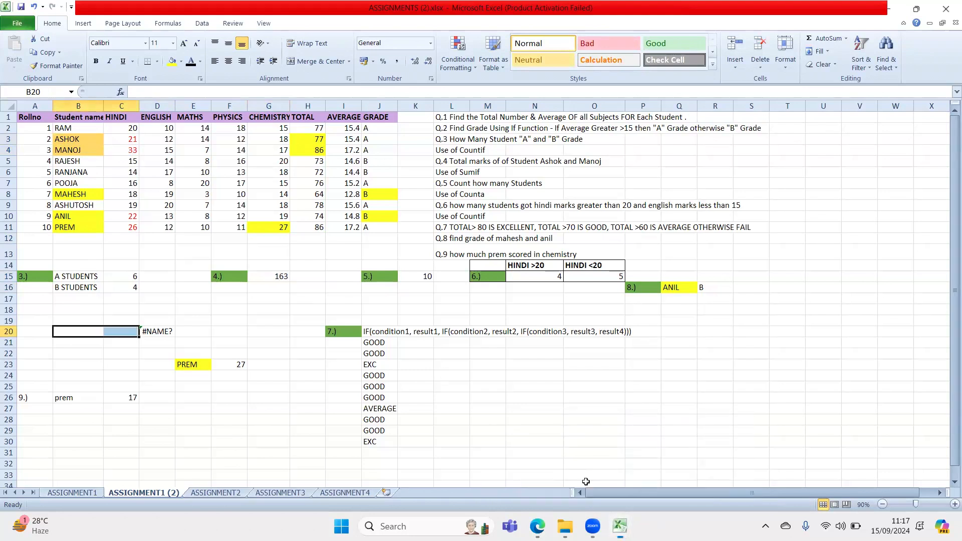
- Switch to the Excel advanced (4).xlsx workbook and review the sales list A1:F8 field by field on the Advanced filter sheet
mouse_move(626, 519)
left_click(648, 471)
left_click(332, 297)
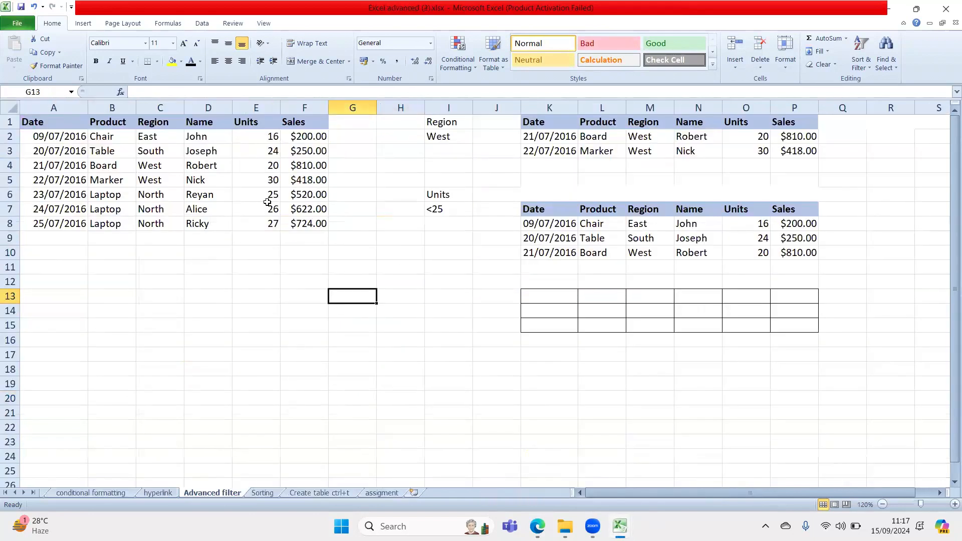
left_click_drag(83, 125, 300, 224)
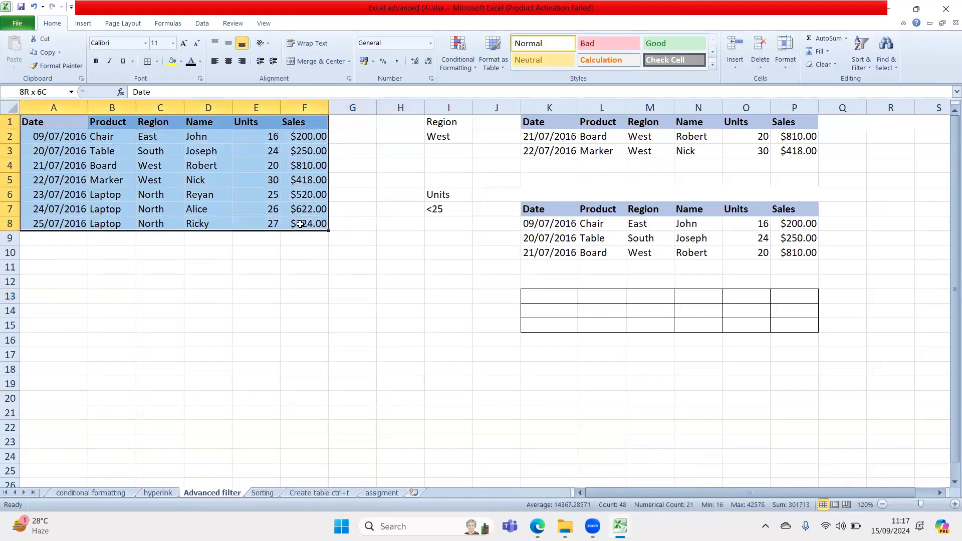
left_click(68, 151)
left_click(113, 150)
left_click(161, 151)
left_click(219, 151)
left_click(269, 149)
left_click(287, 148)
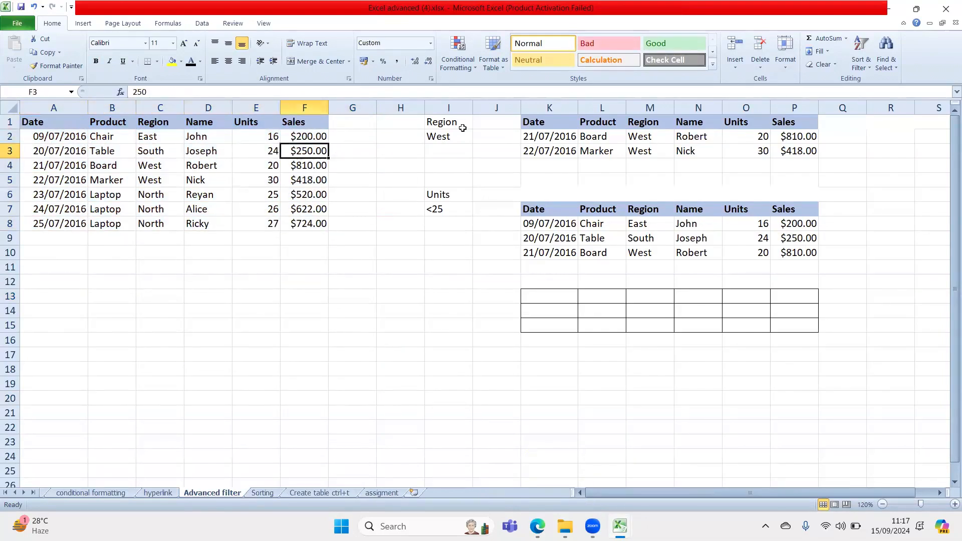
- Fill the Region/West criteria cells I1:I2 yellow and check the matching West entries in the Region column
left_click_drag(462, 126, 457, 136)
left_click(172, 65)
left_click(393, 311)
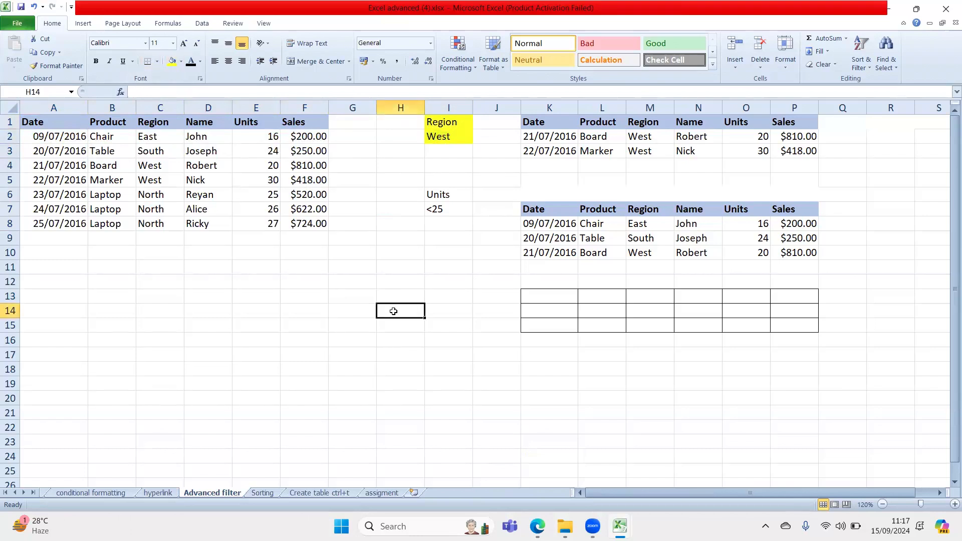
left_click(157, 136)
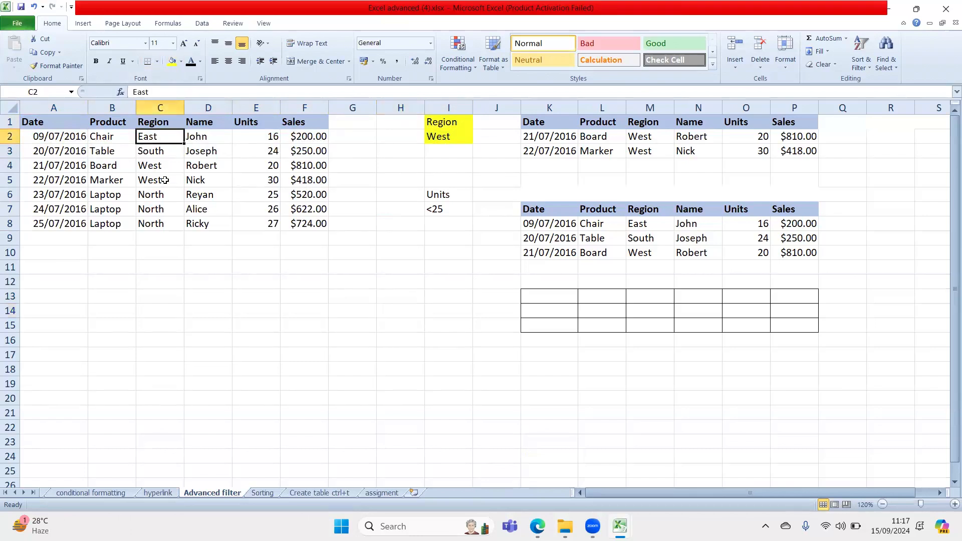
left_click(165, 179)
left_click_drag(159, 167, 167, 176)
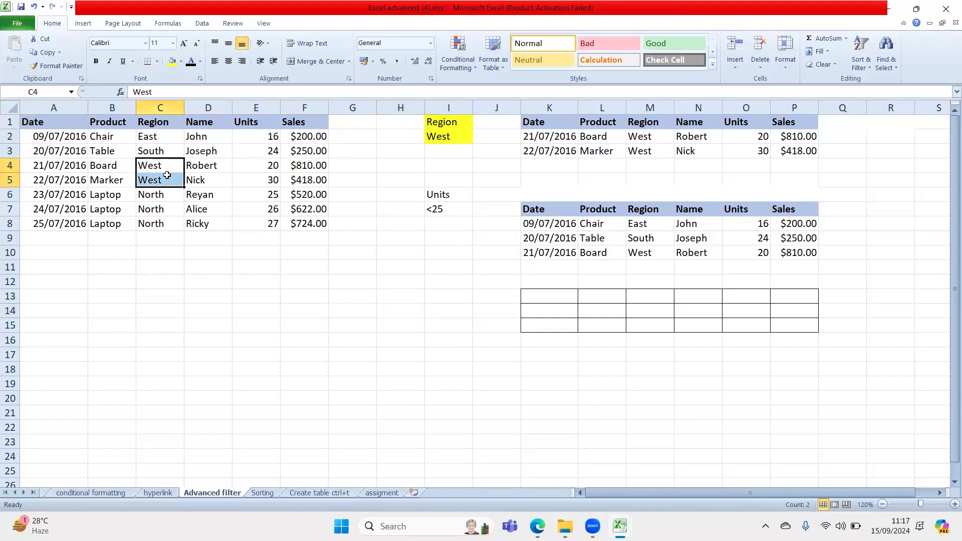
- Set up an advanced filter on the list A1:F8 with the Region/West cells I1:I2 as the criteria range
left_click(228, 209)
left_click(202, 23)
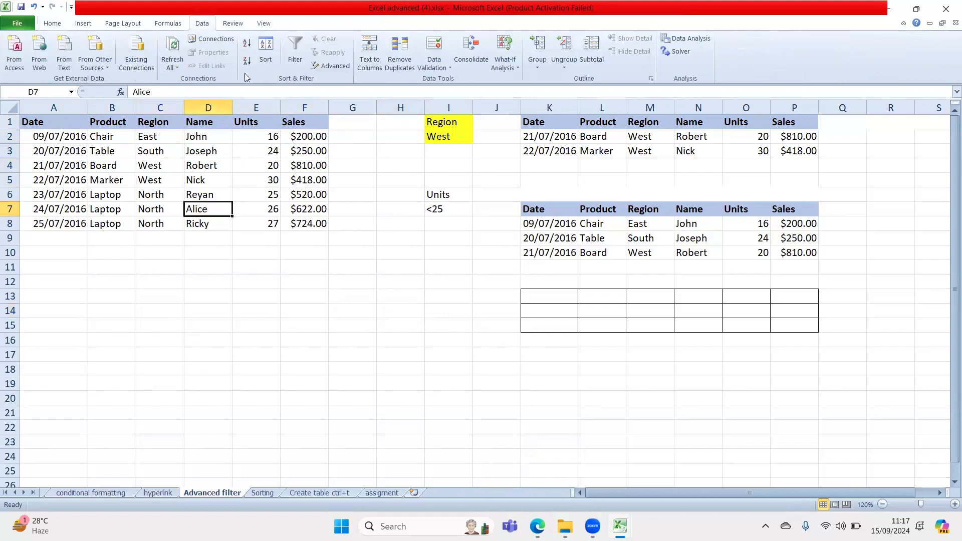
left_click(334, 66)
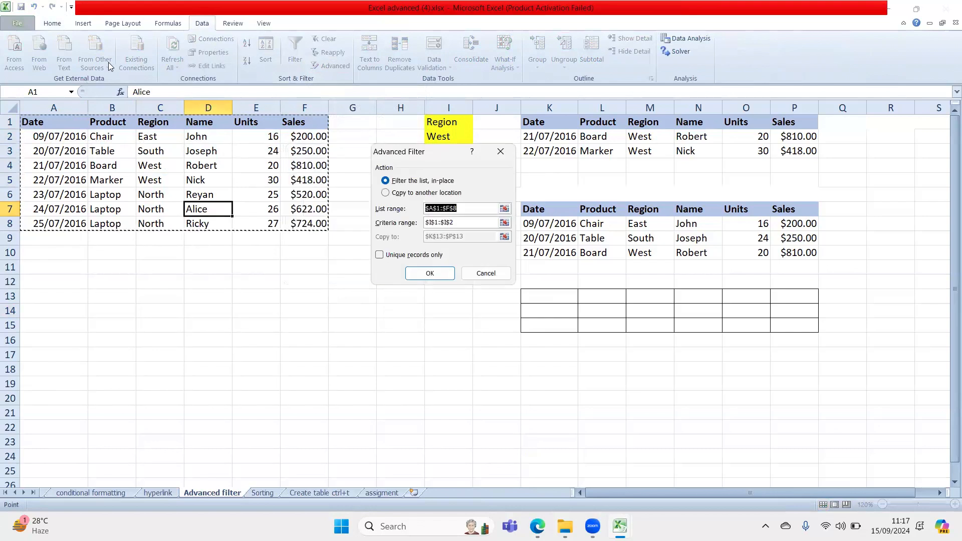
left_click_drag(461, 222, 426, 223)
key("BackSpace")
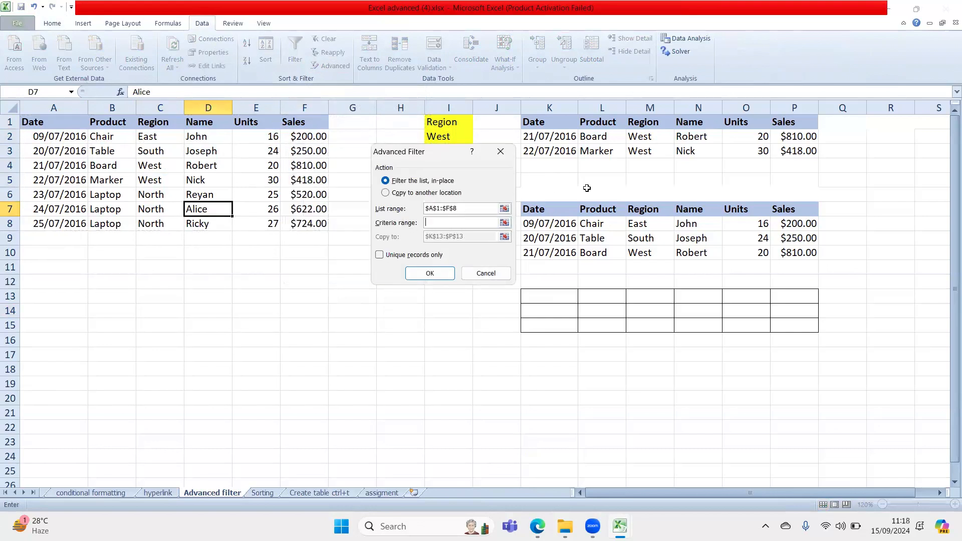
left_click_drag(449, 153, 314, 236)
left_click_drag(431, 126, 450, 141)
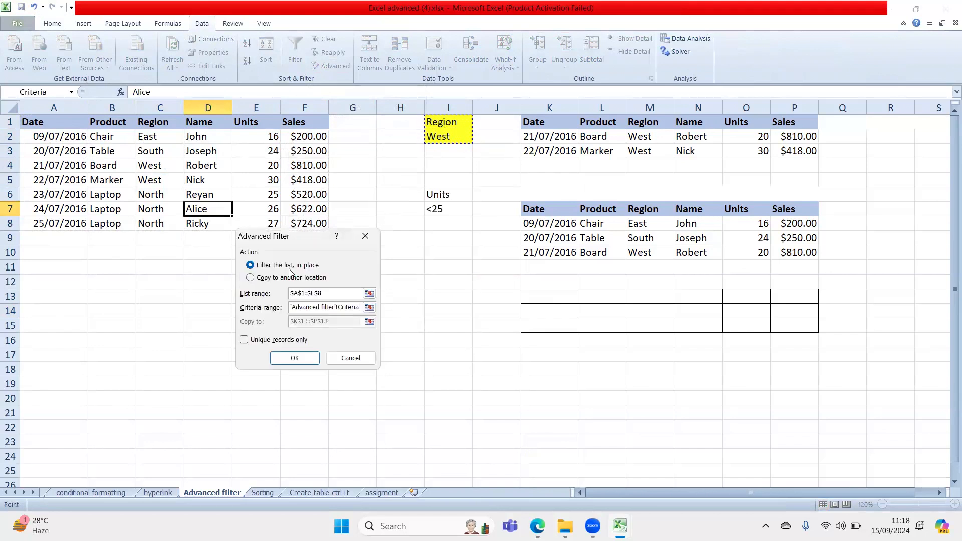
- Copy the filtered records to another location starting at A18 and run the advanced filter
left_click(268, 277)
left_click_drag(352, 321, 243, 318)
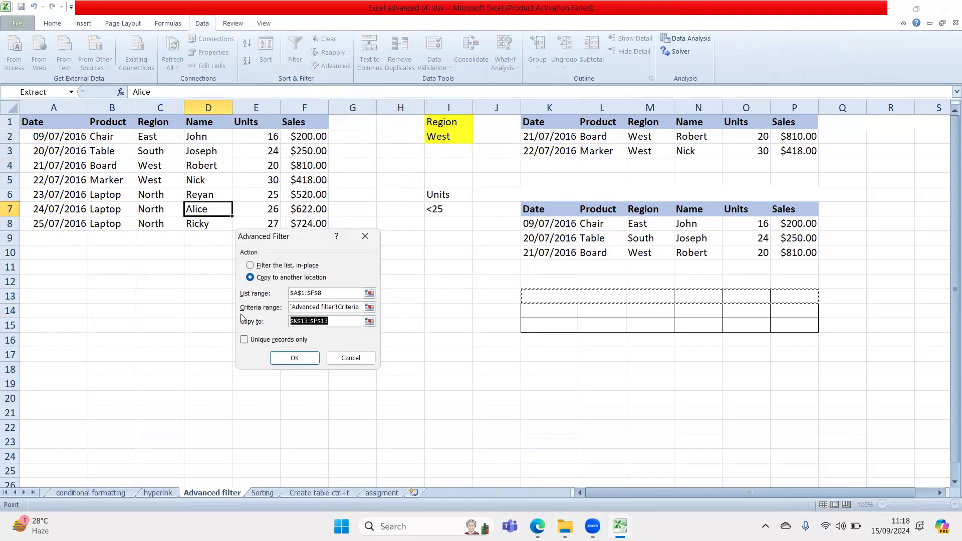
left_click(49, 375)
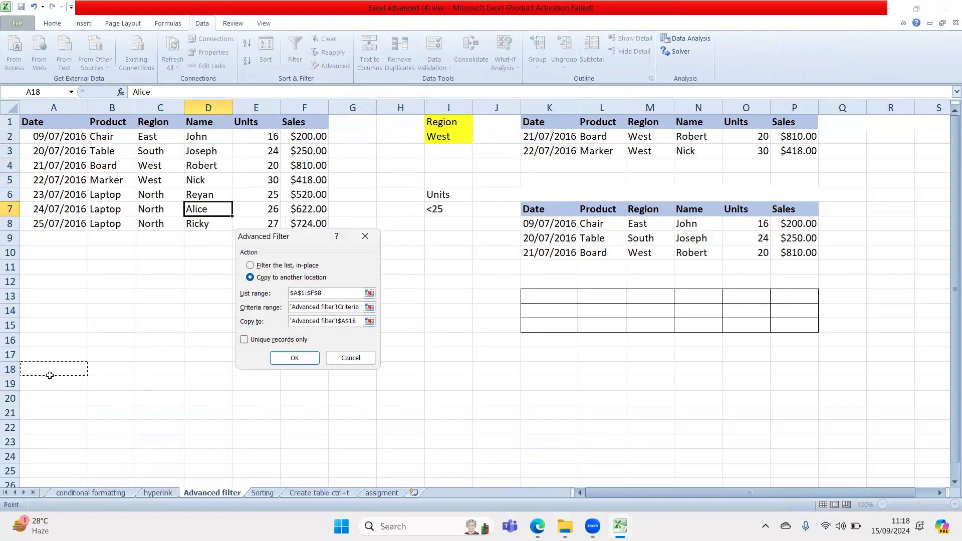
left_click(281, 358)
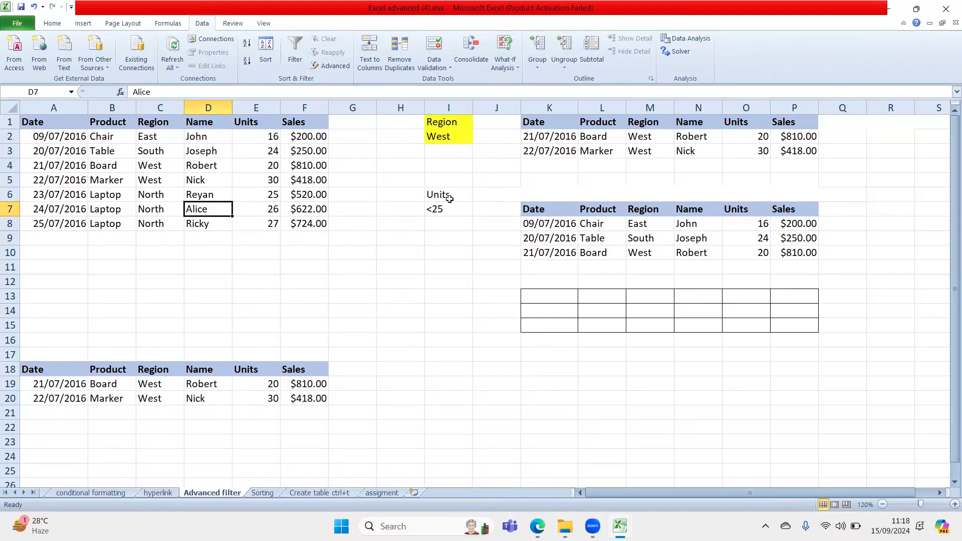
- Copy the Region/West criteria from I1:I2 to H6:H7, beside the Units <25 criteria
left_click_drag(450, 195, 455, 208)
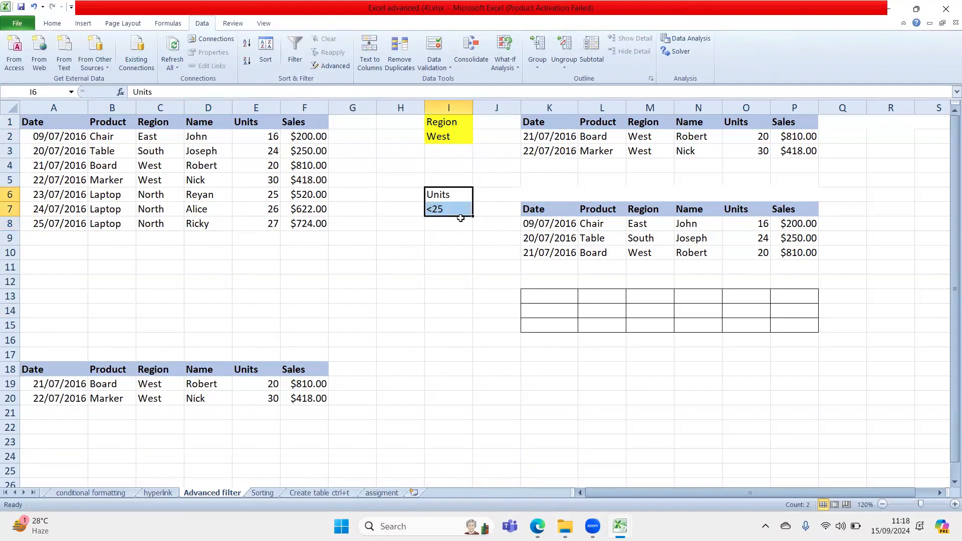
left_click_drag(450, 125, 455, 136)
key("ctrl+c")
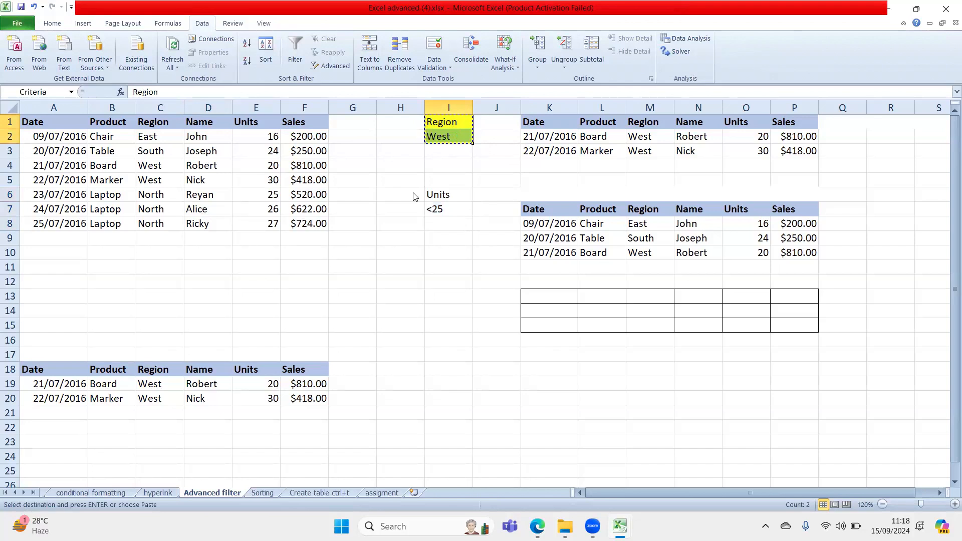
left_click(407, 198)
key("ctrl+v")
- Fill the Units <25 criteria cells I6:I7 yellow to match the Region criteria beside them
left_click_drag(441, 195, 446, 209)
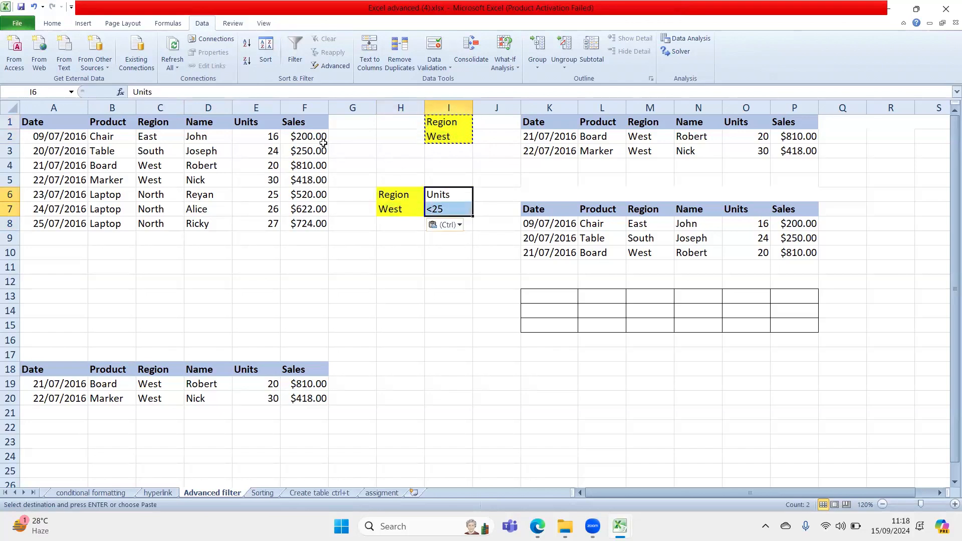
left_click(52, 24)
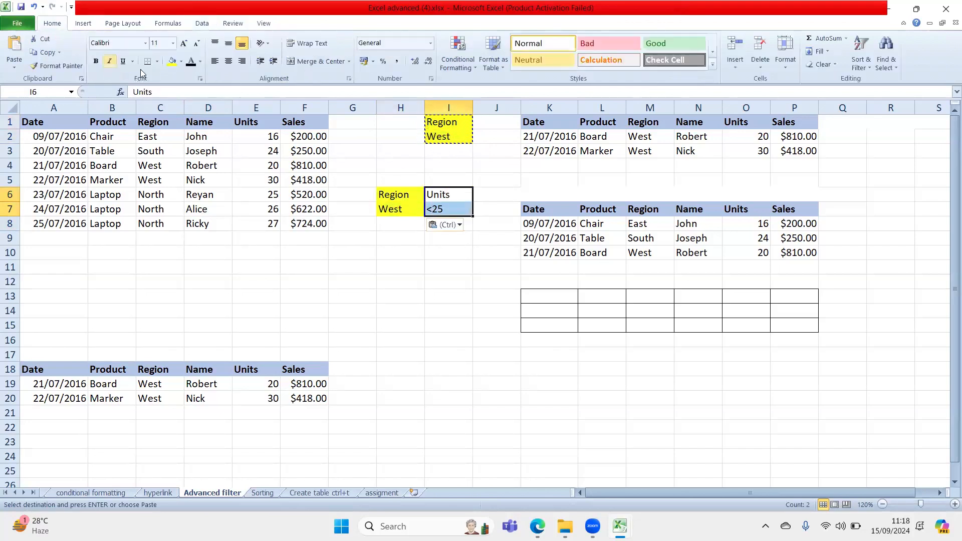
left_click(172, 61)
left_click(427, 282)
left_click_drag(401, 194, 448, 210)
left_click(431, 199)
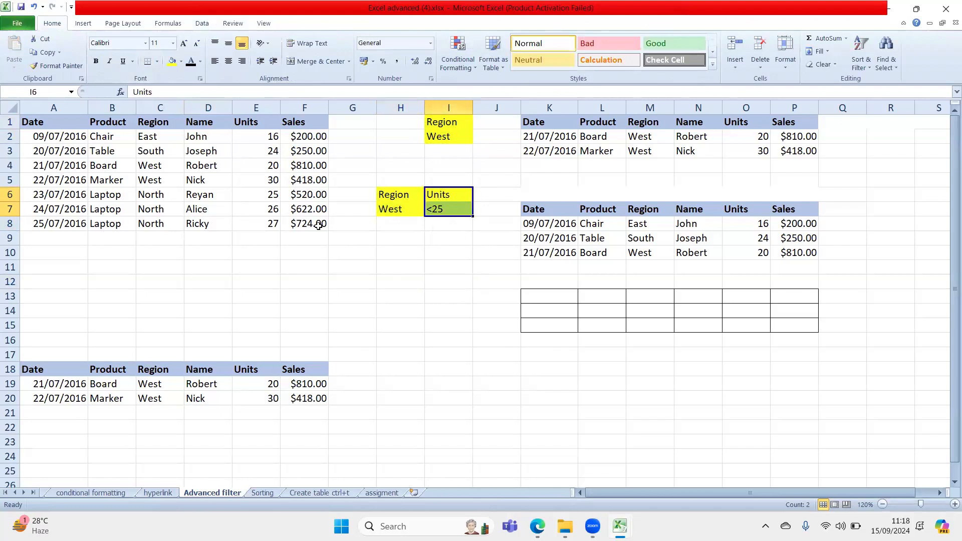
- Check which list row meets both the West region and the under-25 units criteria
left_click(158, 168)
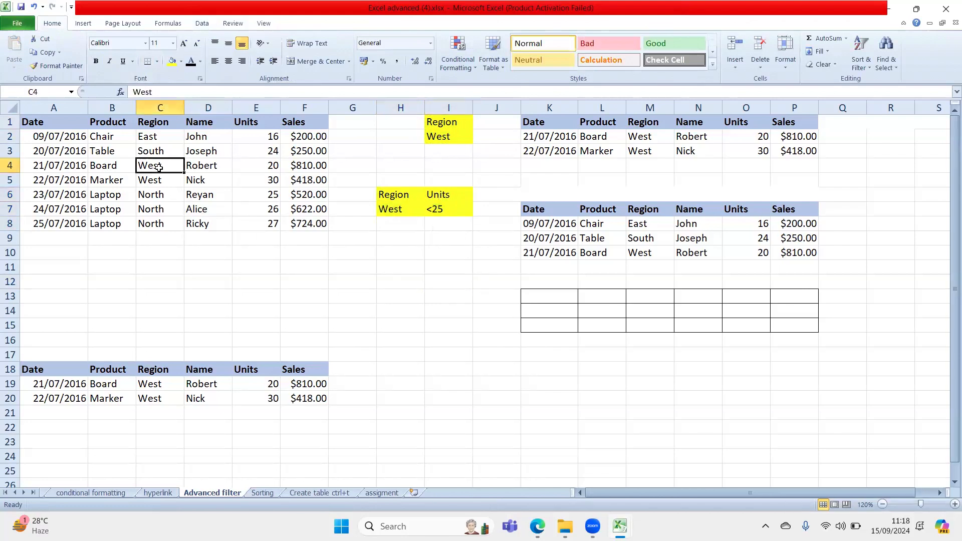
left_click(253, 166)
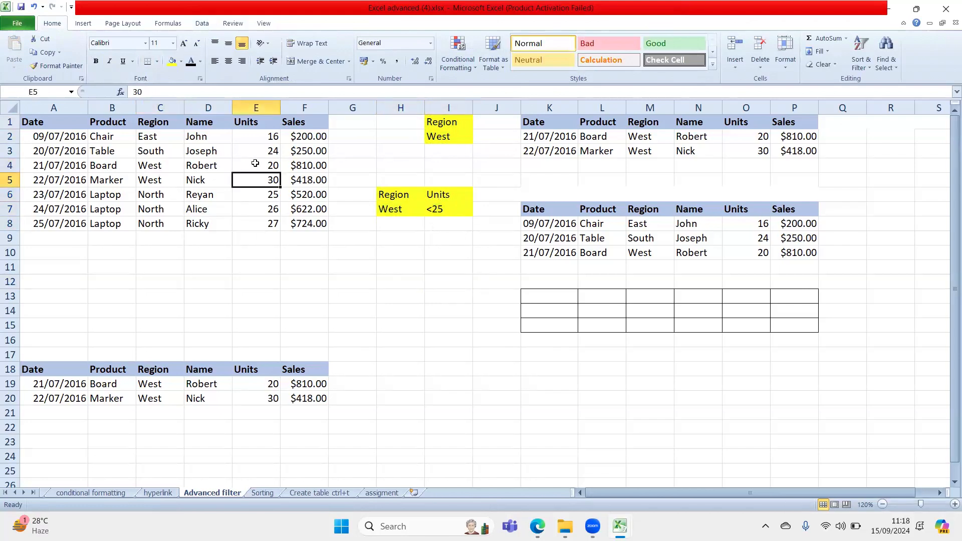
left_click(9, 165)
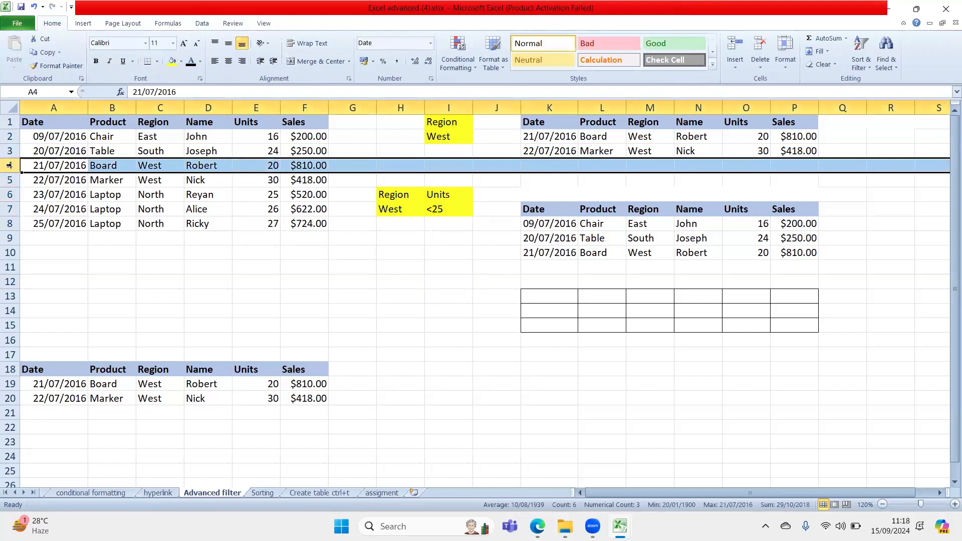
- Start an advanced filter on the sales list A1:F8 with the combined criteria range H6:I7
left_click(80, 209)
left_click(202, 23)
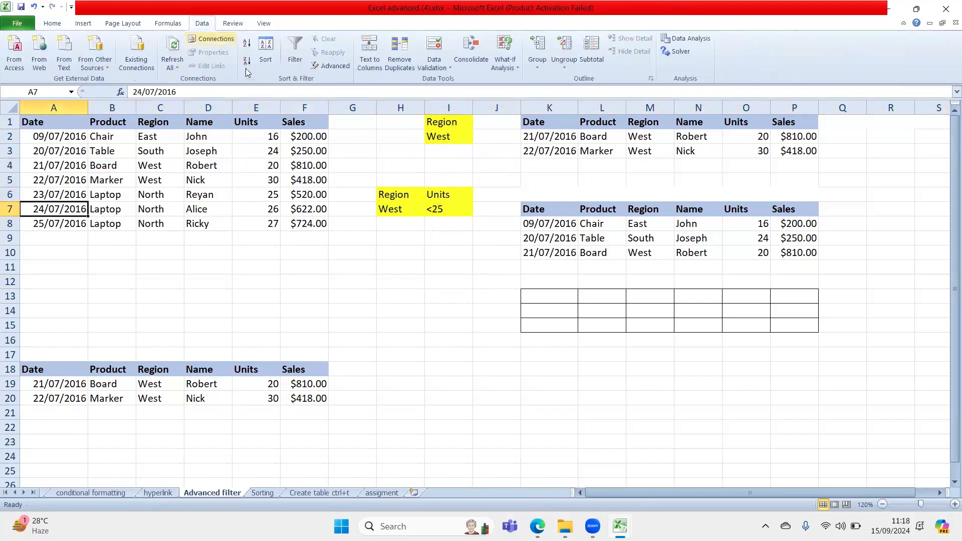
left_click(295, 64)
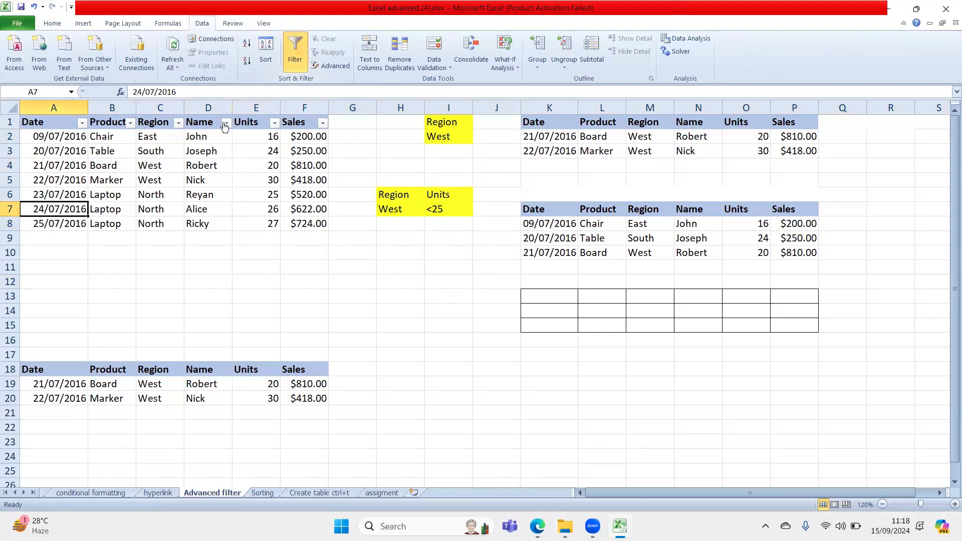
key("ctrl+shift+l")
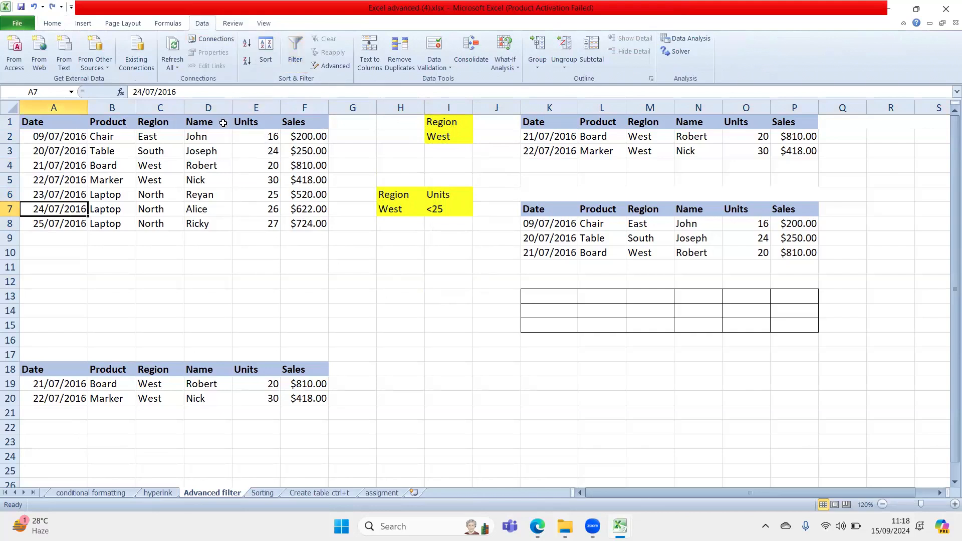
left_click(329, 66)
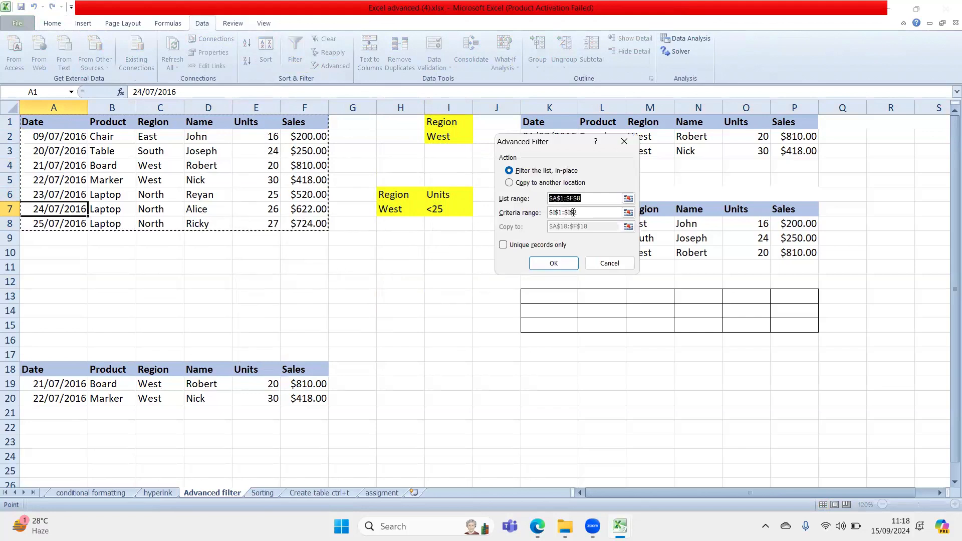
left_click_drag(581, 212, 543, 214)
key("BackSpace")
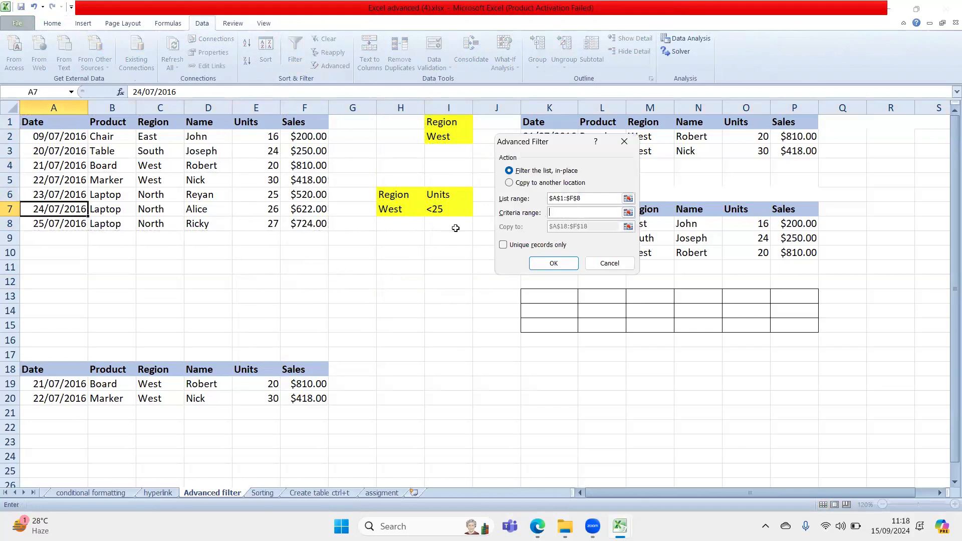
left_click_drag(396, 196, 439, 209)
- Copy the filtered records to another location starting at K19 and run the advanced filter
left_click(509, 183)
left_click(499, 221)
key("BackSpace")
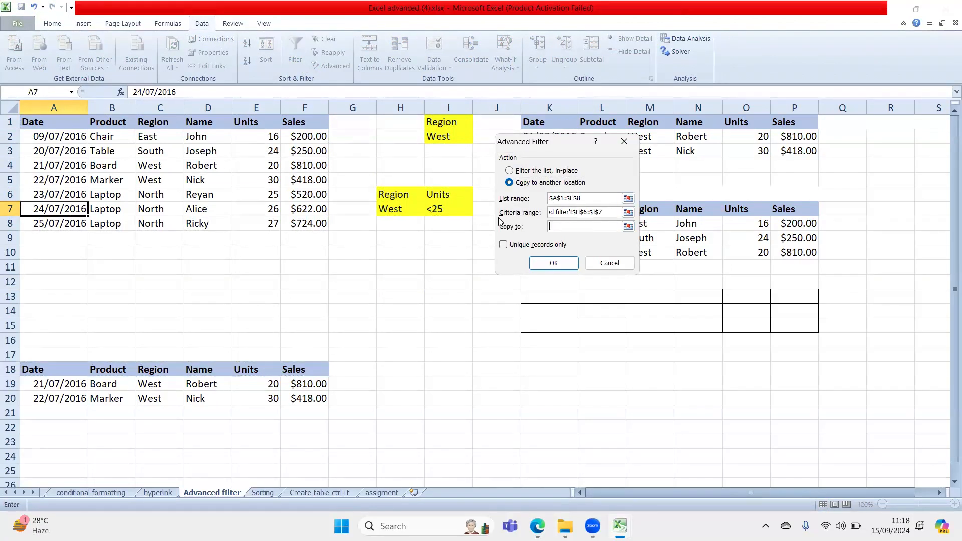
left_click(538, 388)
left_click(553, 263)
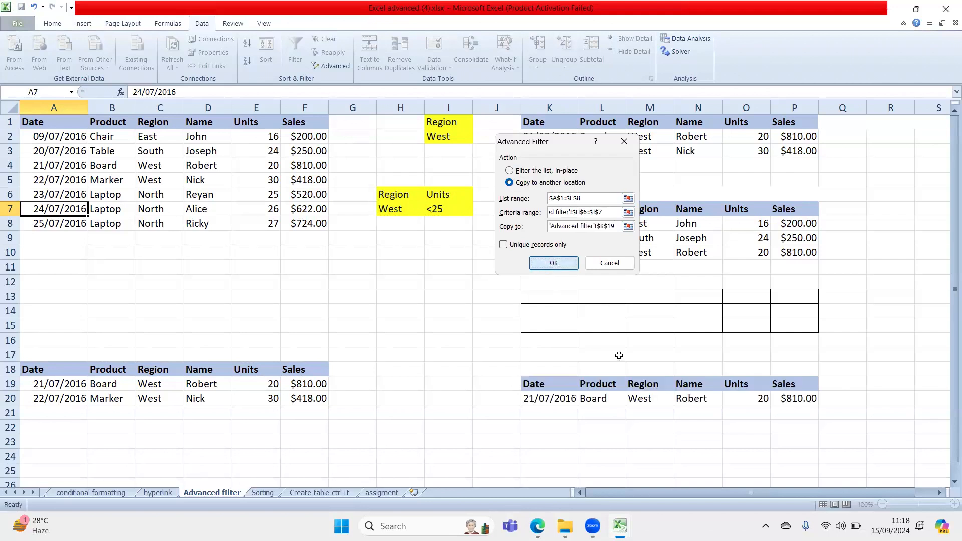
- Check the extracted record against the West and under-25 criteria, and compare the Region and Units criteria headings with the list's headings
left_click(655, 400)
left_click(737, 396)
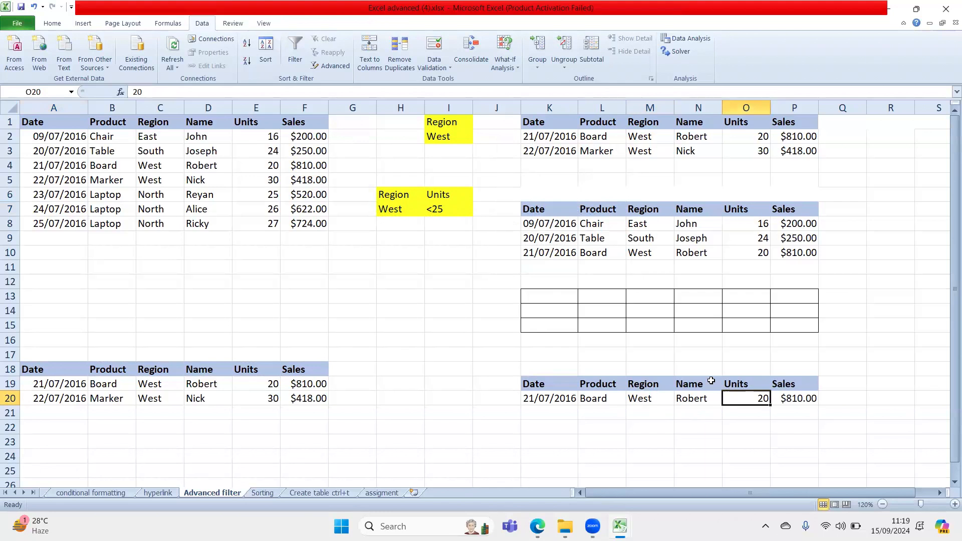
left_click(483, 370)
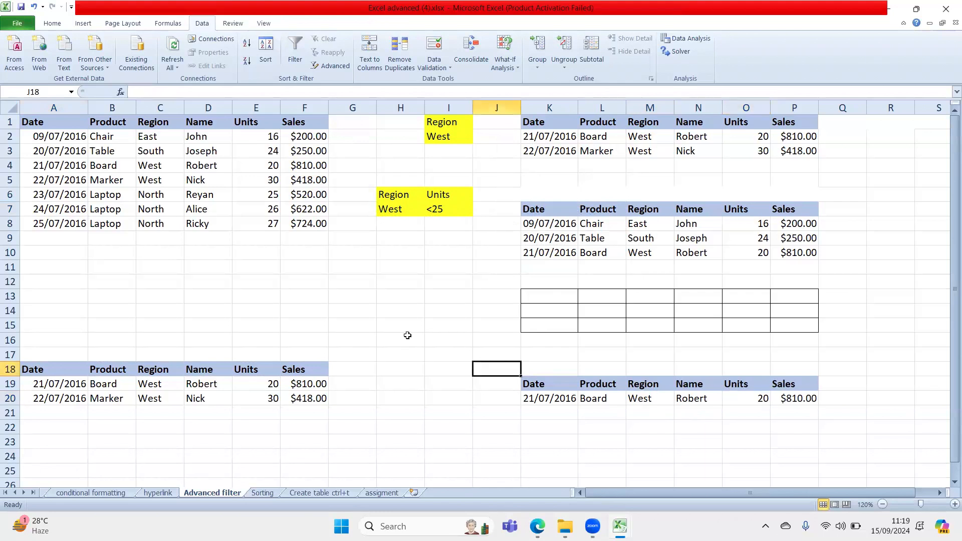
left_click(175, 160)
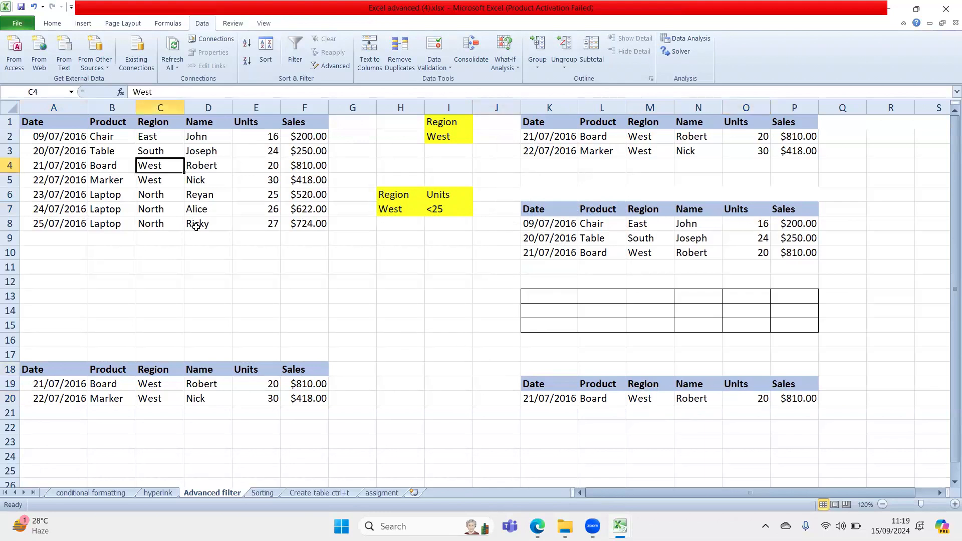
left_click_drag(398, 197, 439, 197)
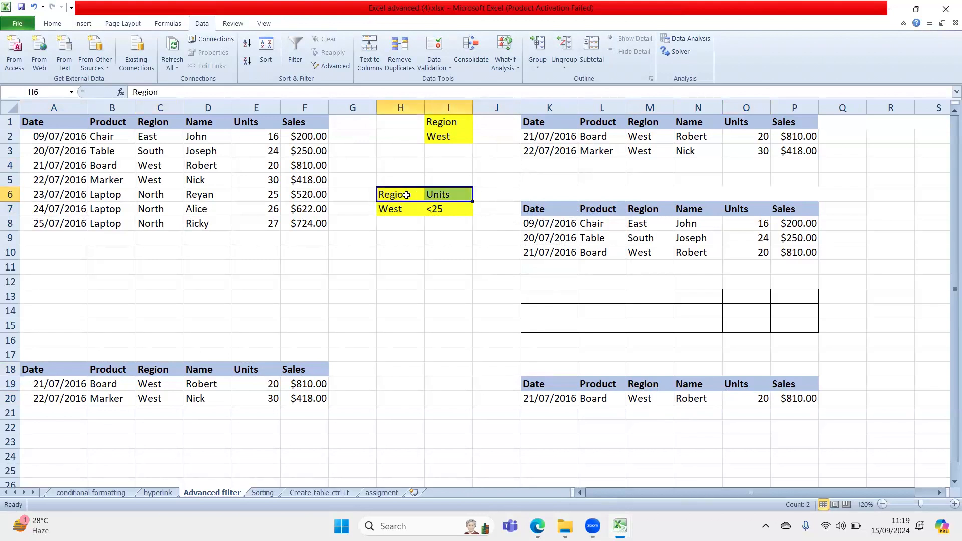
left_click(152, 124)
left_click(416, 195)
left_click(239, 124)
left_click(425, 194)
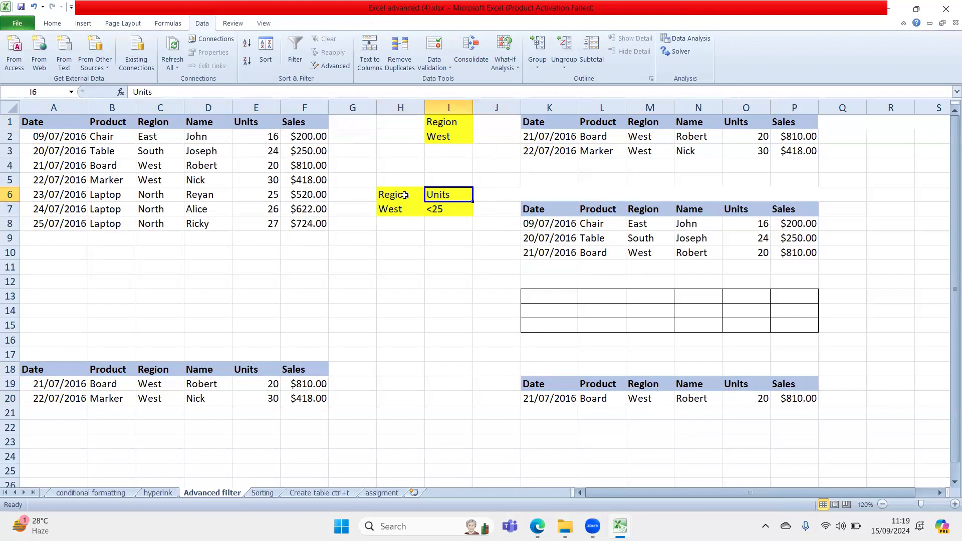
left_click(390, 249)
left_click(164, 124)
left_click(419, 198)
left_click(448, 196)
left_click(393, 269)
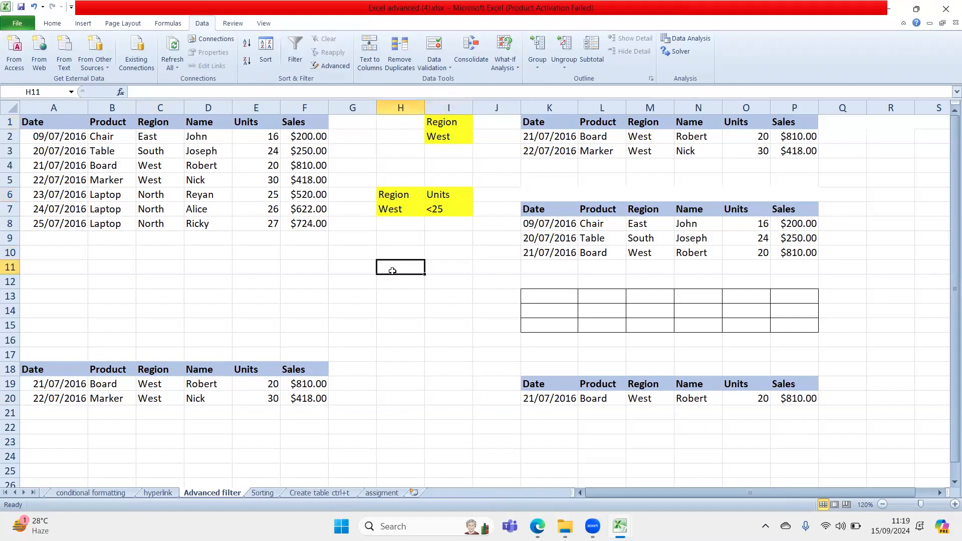
left_click(284, 196)
left_click(305, 287)
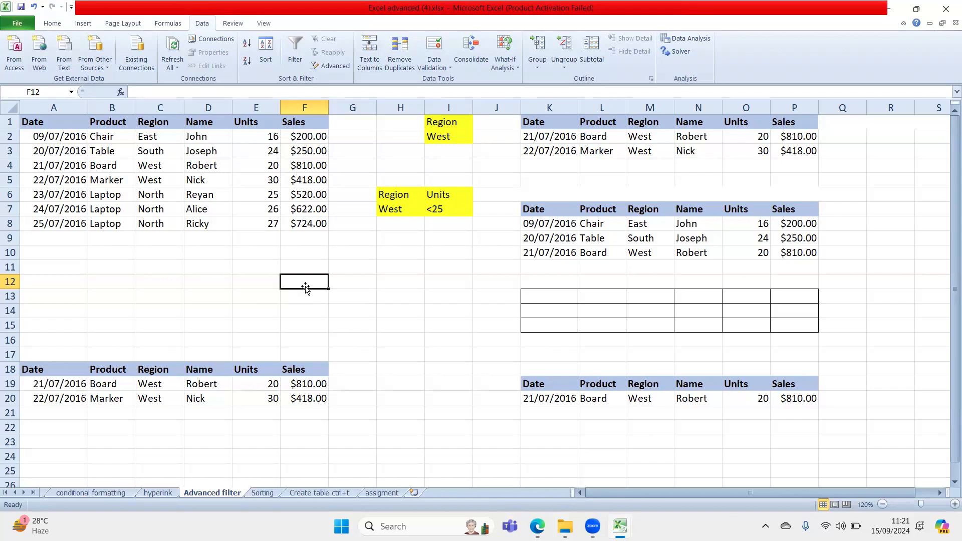
- Run the advanced filter on A1:F8 again with criteria H6:I7, copying the matching records to A13
left_click(270, 151)
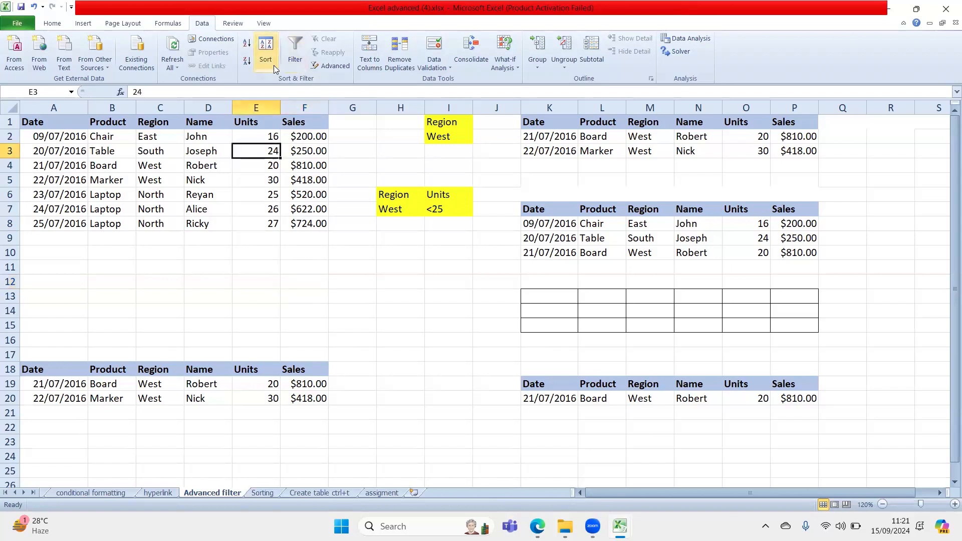
left_click(325, 65)
left_click(508, 182)
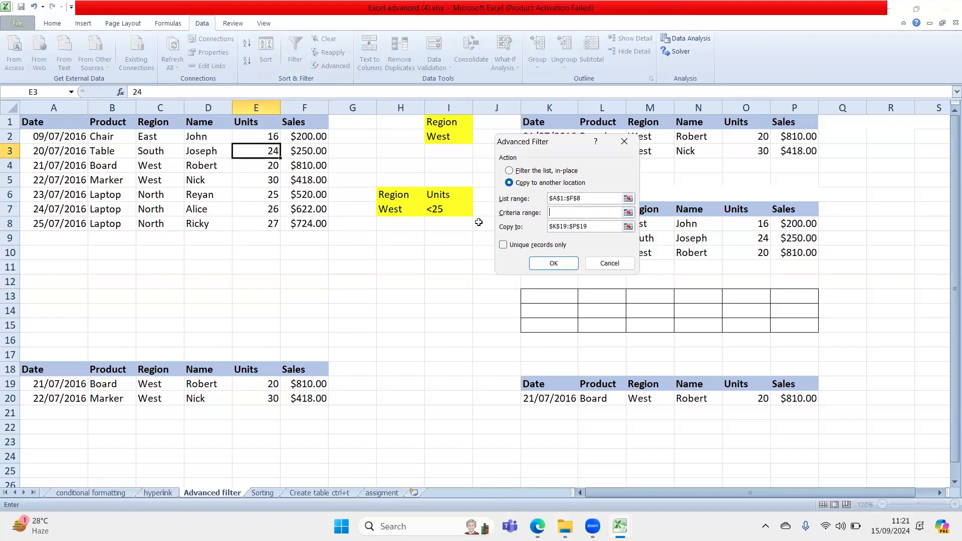
left_click_drag(410, 195, 459, 212)
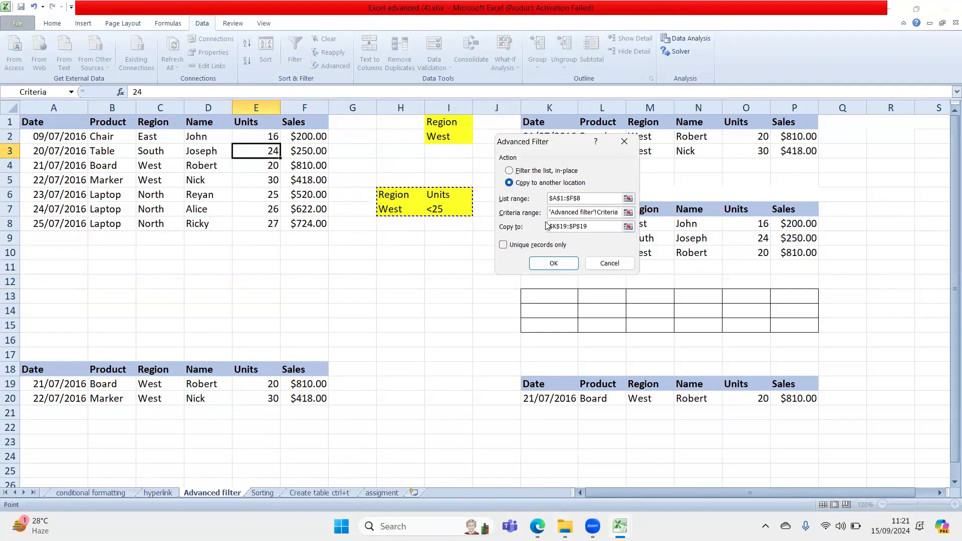
left_click_drag(593, 227, 484, 222)
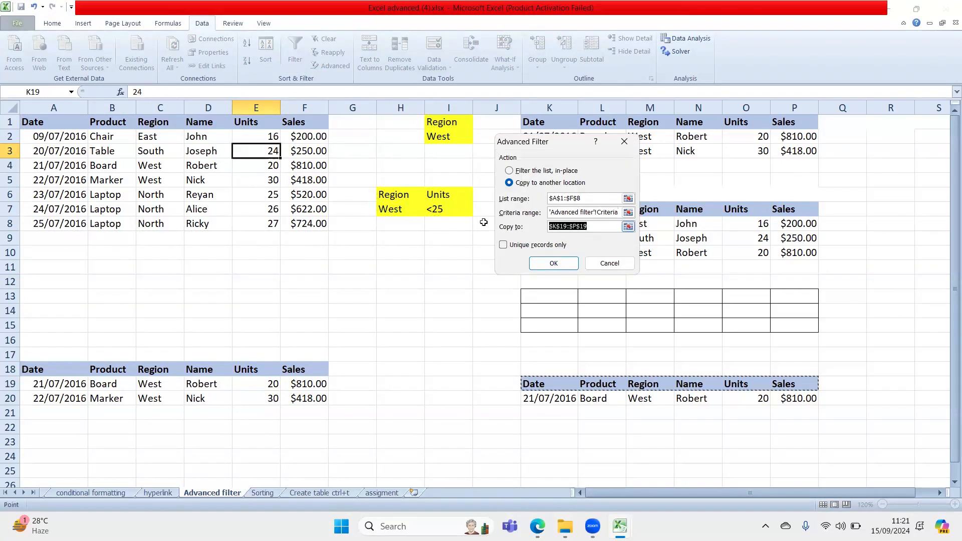
key("BackSpace")
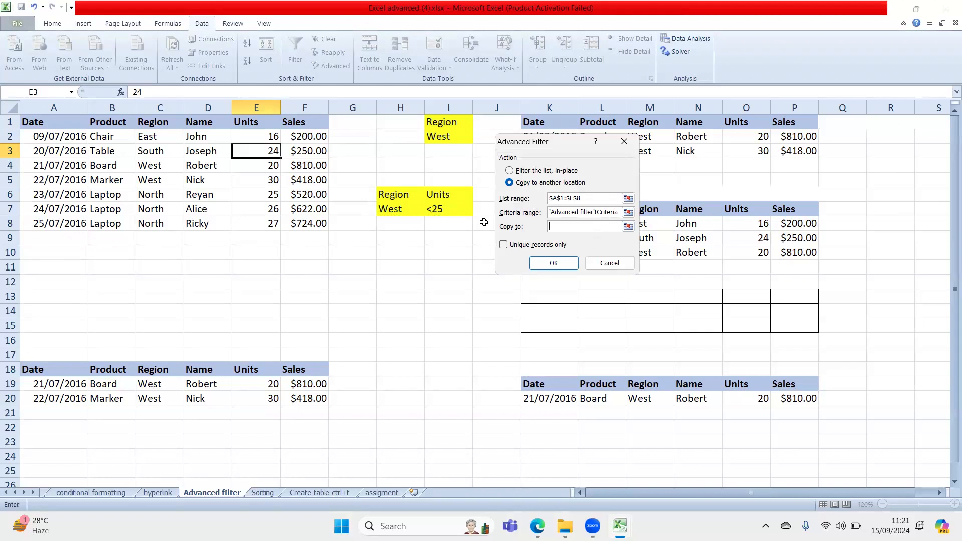
left_click(53, 290)
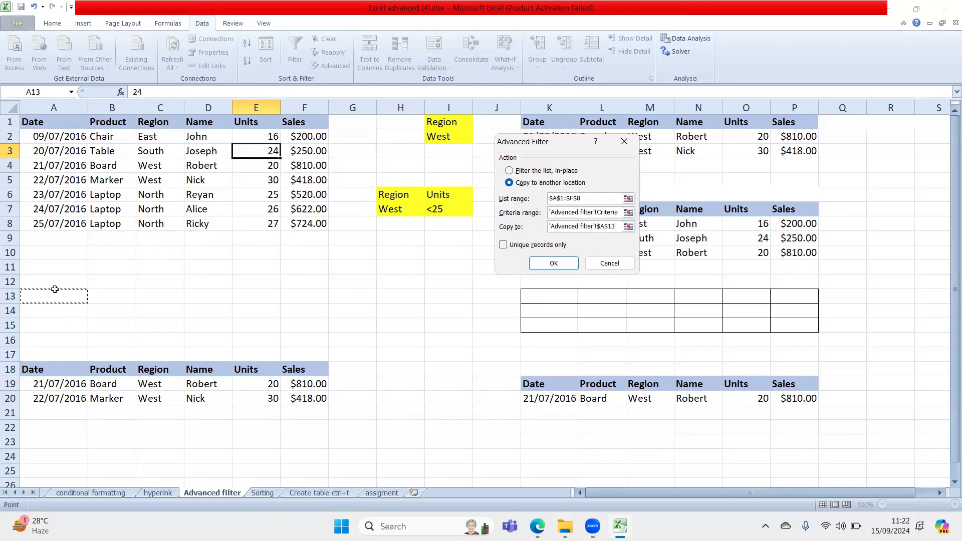
left_click(559, 263)
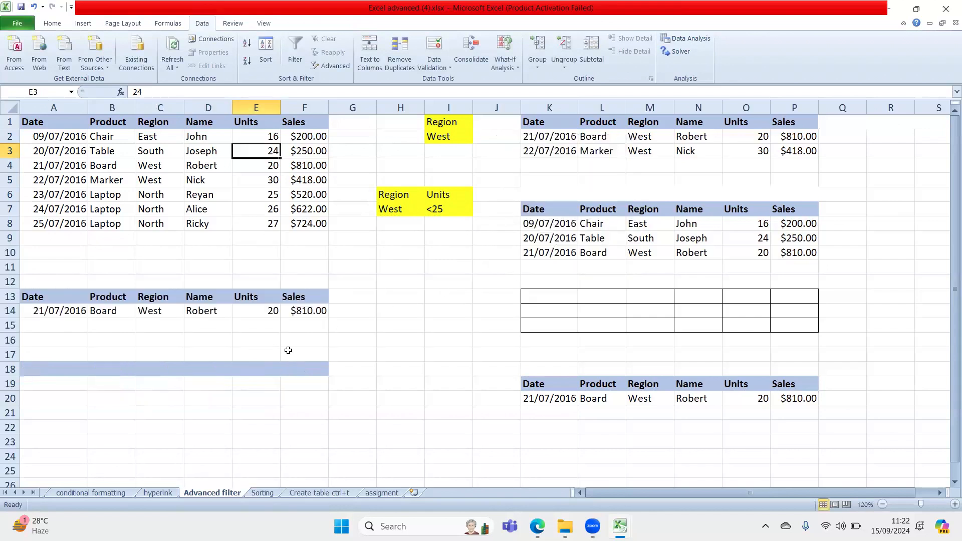
left_click(358, 337)
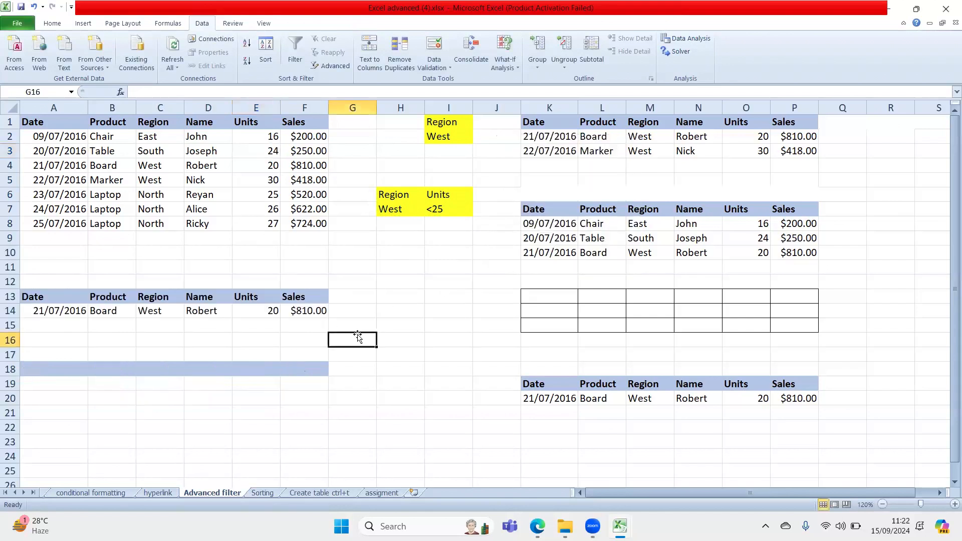
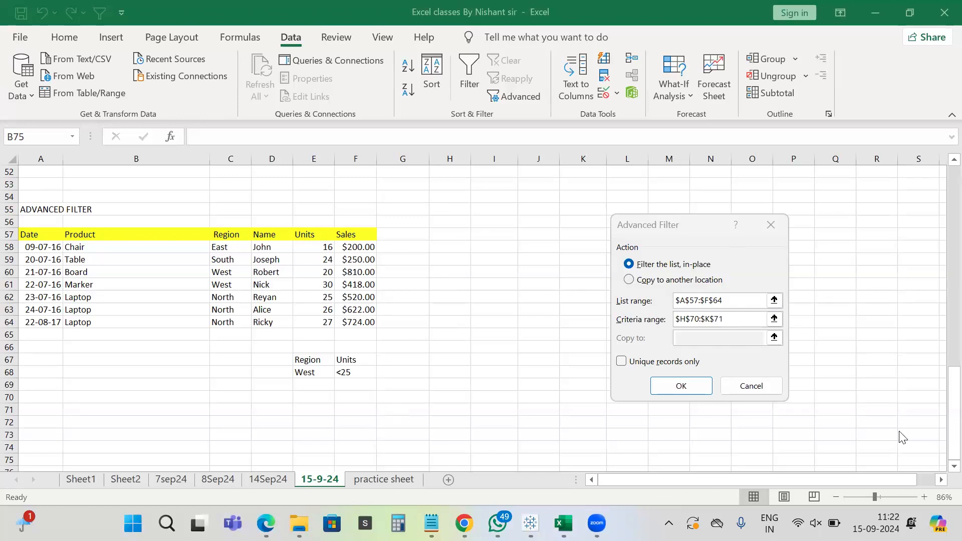
left_click(772, 227)
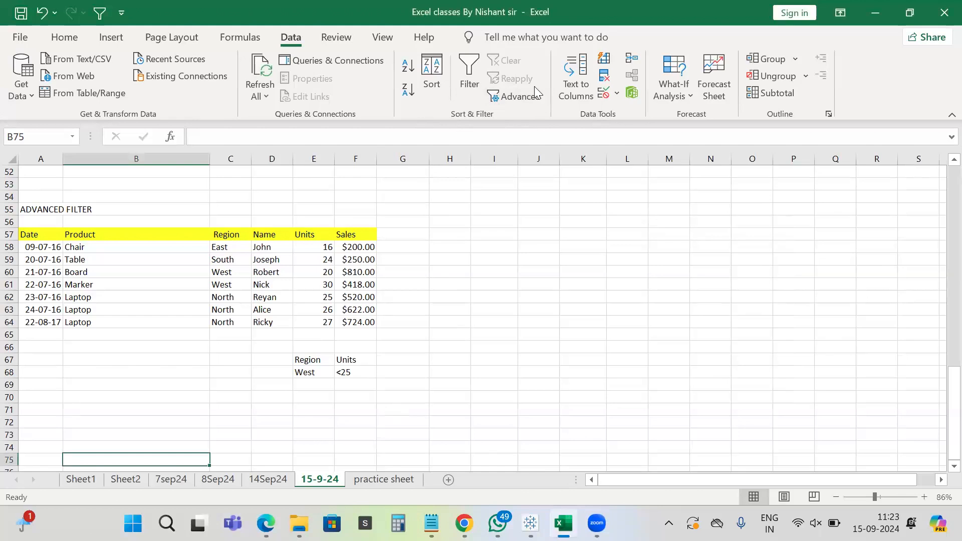
left_click(519, 96)
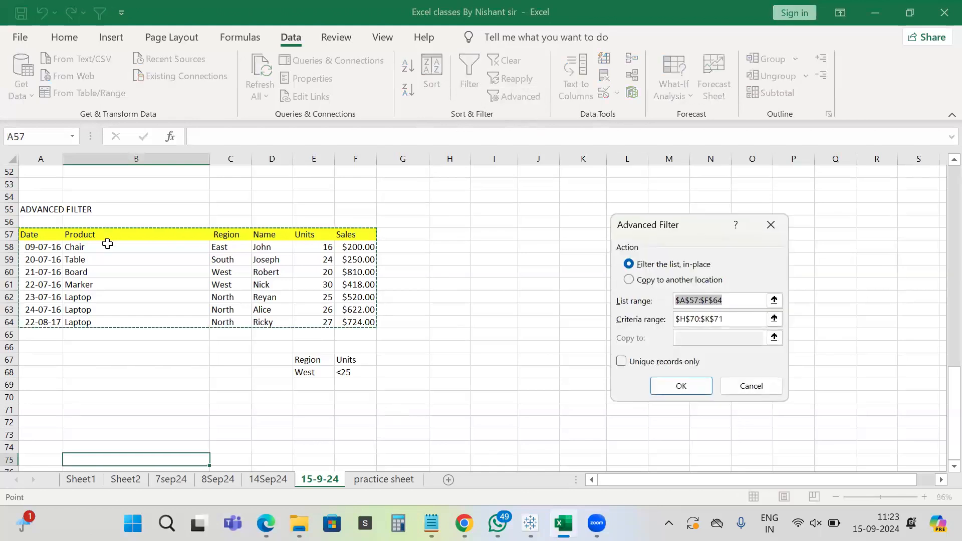
left_click_drag(31, 231, 379, 321)
left_click(721, 319)
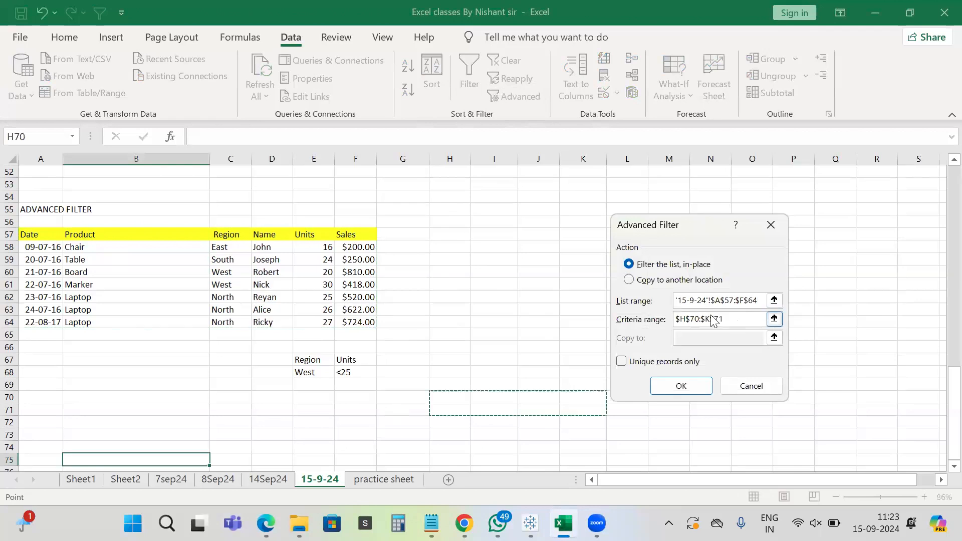
double_click(681, 320)
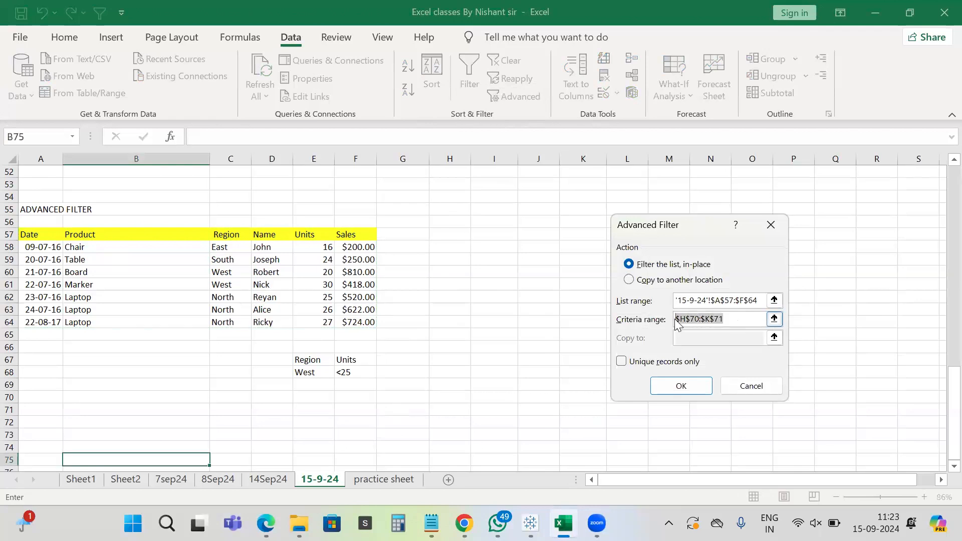
left_click_drag(308, 359, 351, 371)
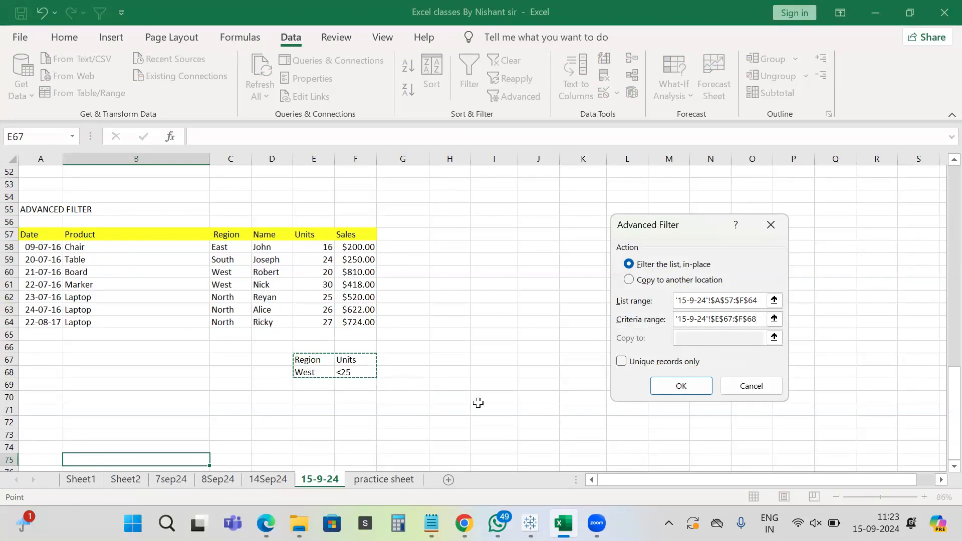
left_click(665, 280)
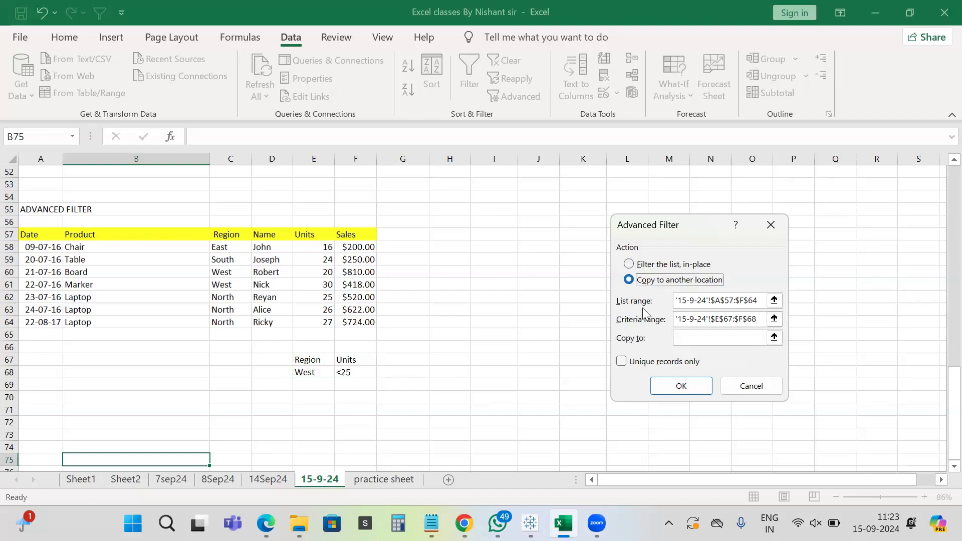
left_click(771, 224)
- Start an advanced filter on list A57:F64 in the 15-9-24 sheet with criteria range E67:F68
left_click(508, 97)
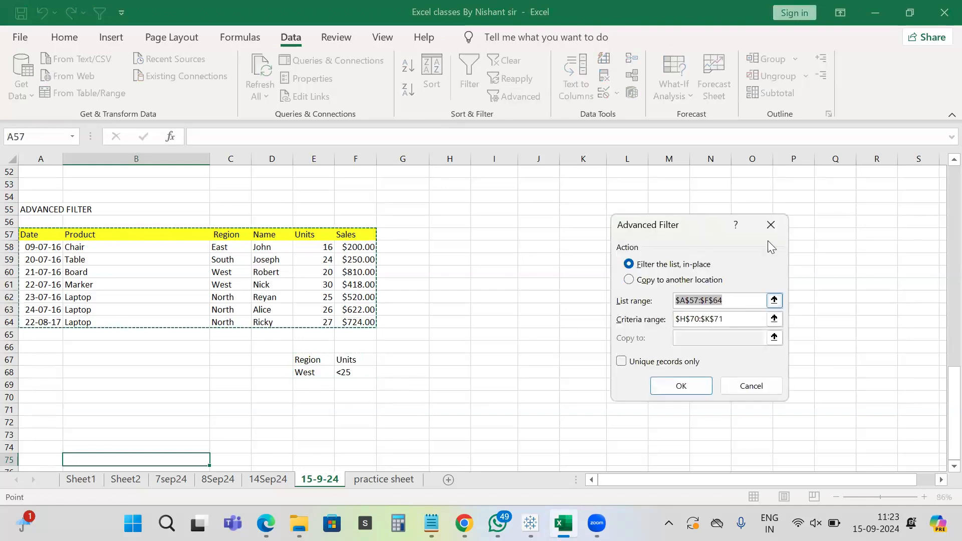
left_click(722, 319)
left_click_drag(697, 323, 671, 320)
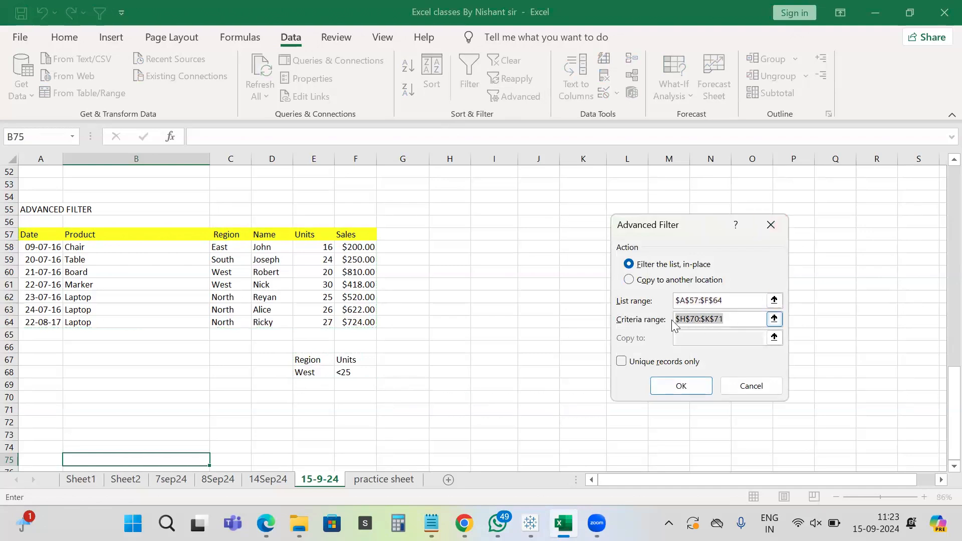
left_click_drag(302, 356, 355, 367)
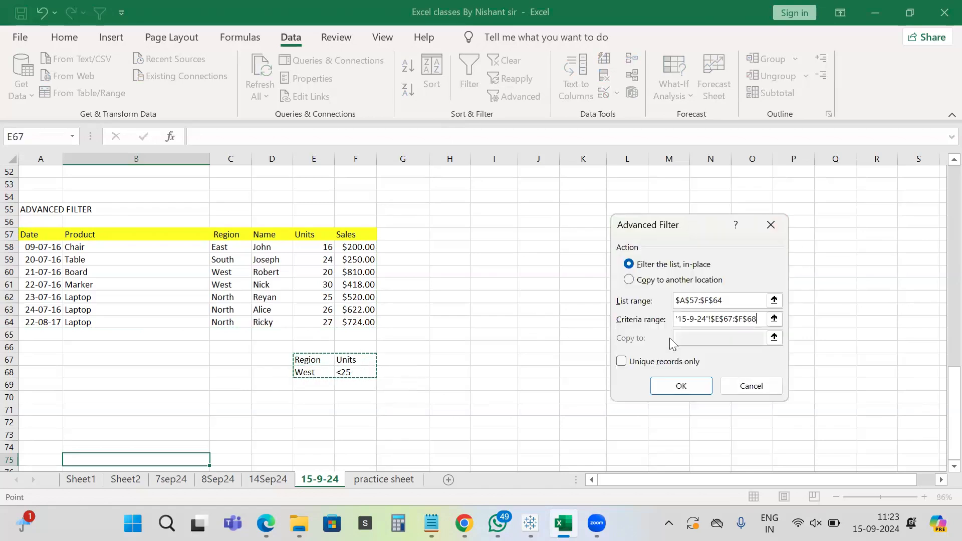
- Set the advanced filter to copy the matching records to another location starting at I54 and run it
left_click(691, 334)
left_click(630, 281)
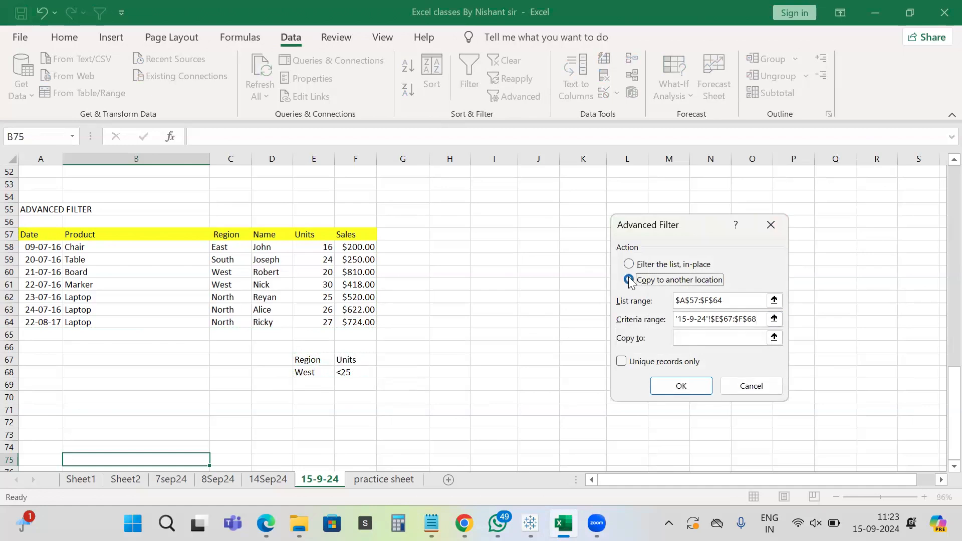
left_click(687, 337)
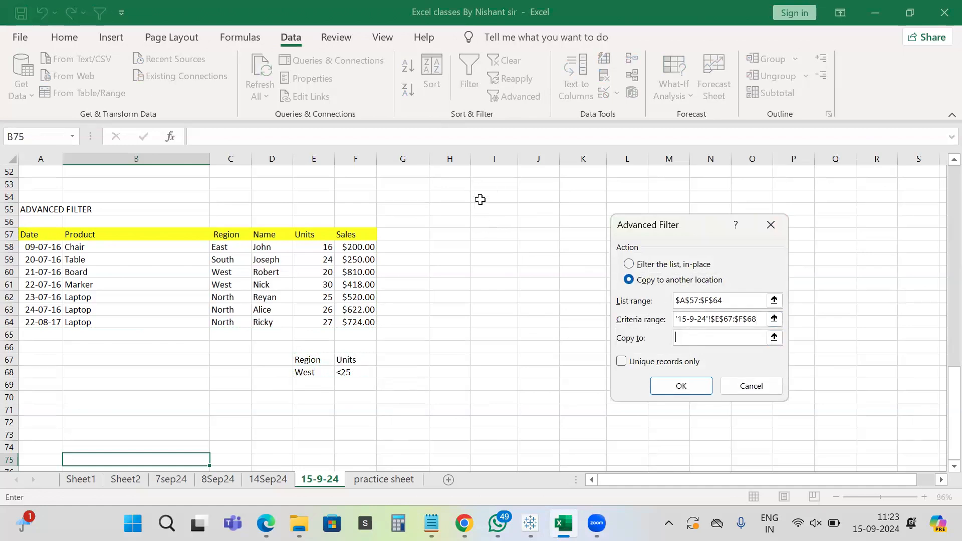
left_click(480, 199)
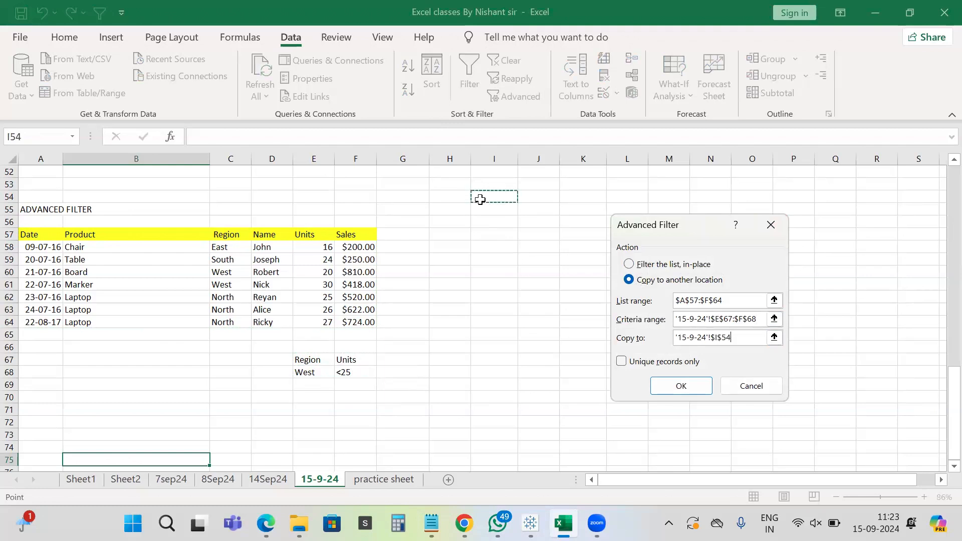
left_click(674, 384)
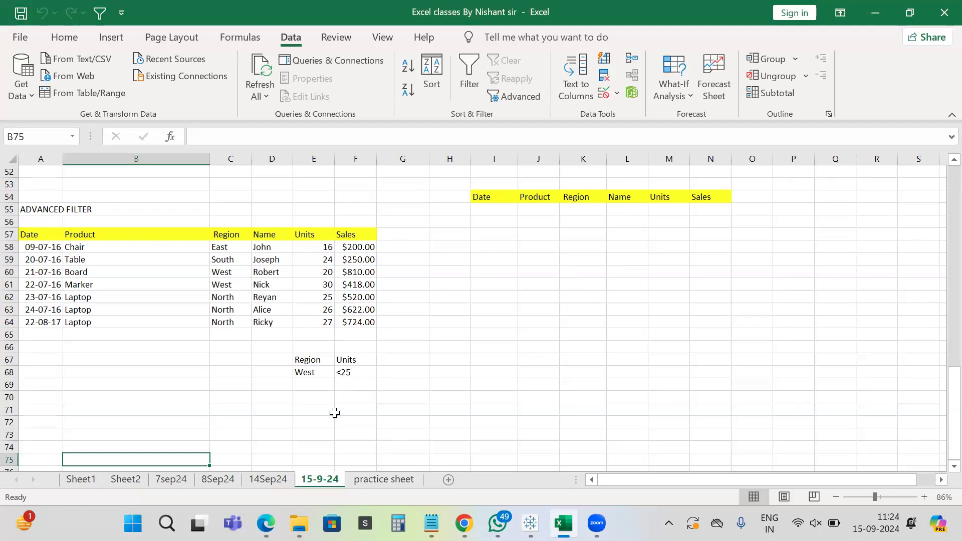
- Examine the cell contents of the Region and Units headings in the list and in criteria cells E67:F67 for mismatches
double_click(584, 196)
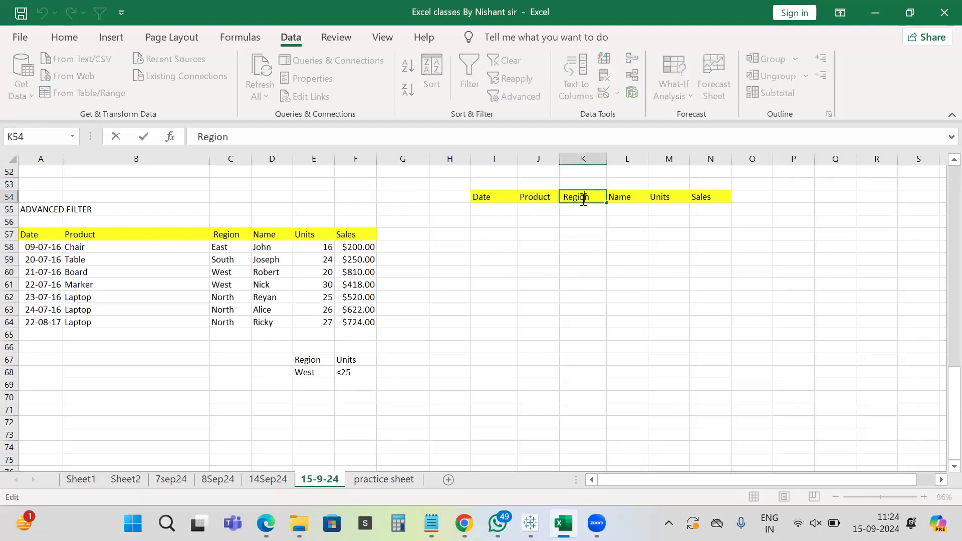
left_click(237, 235)
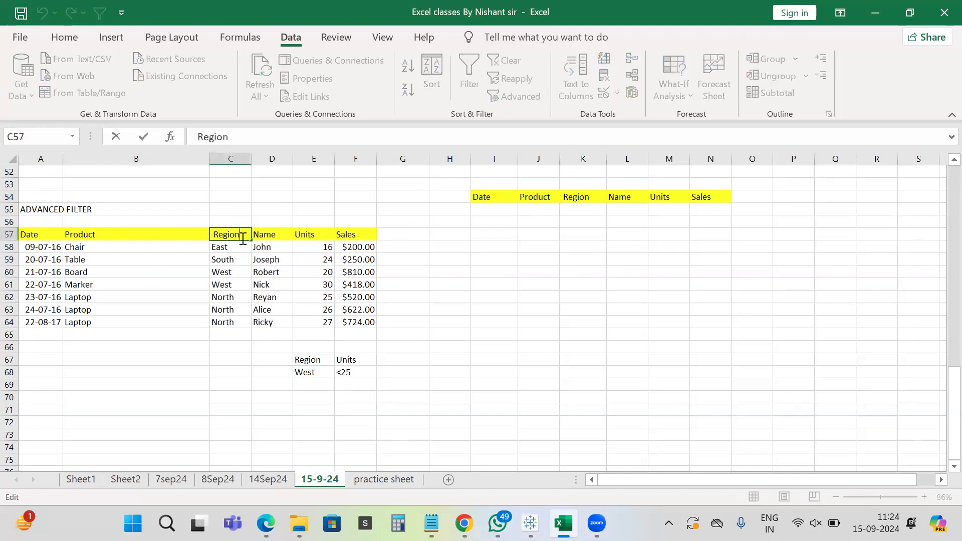
left_click(279, 250)
left_click(309, 239)
double_click(309, 239)
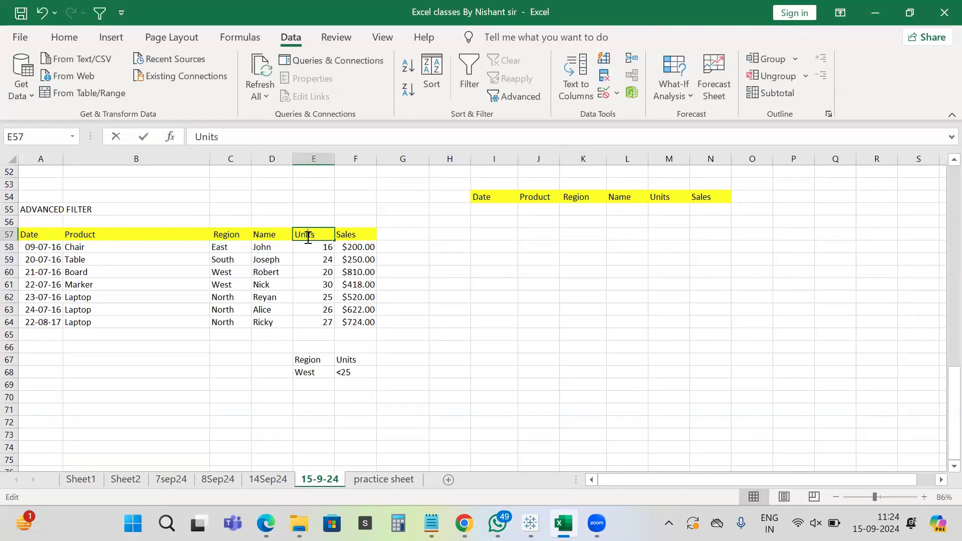
left_click(443, 345)
left_click(325, 359)
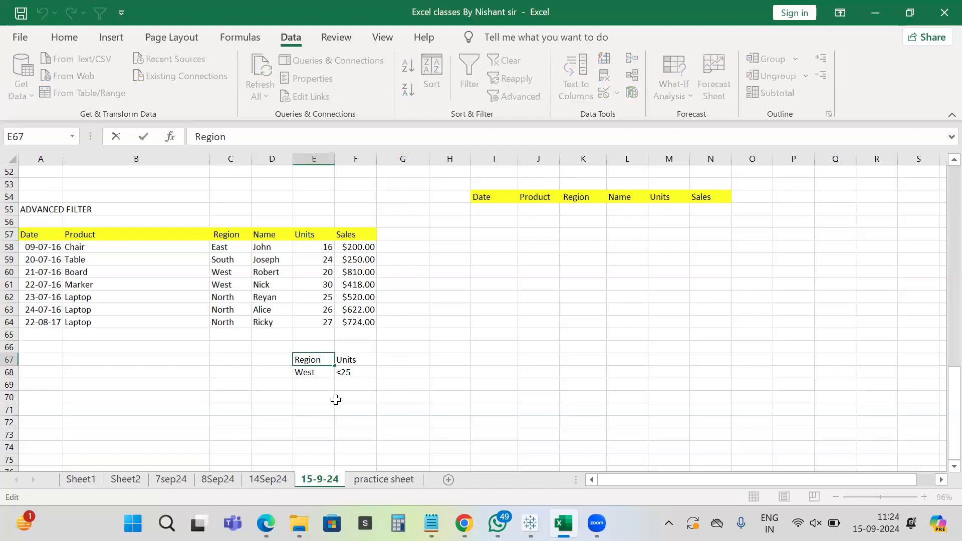
double_click(356, 361)
key("Escape")
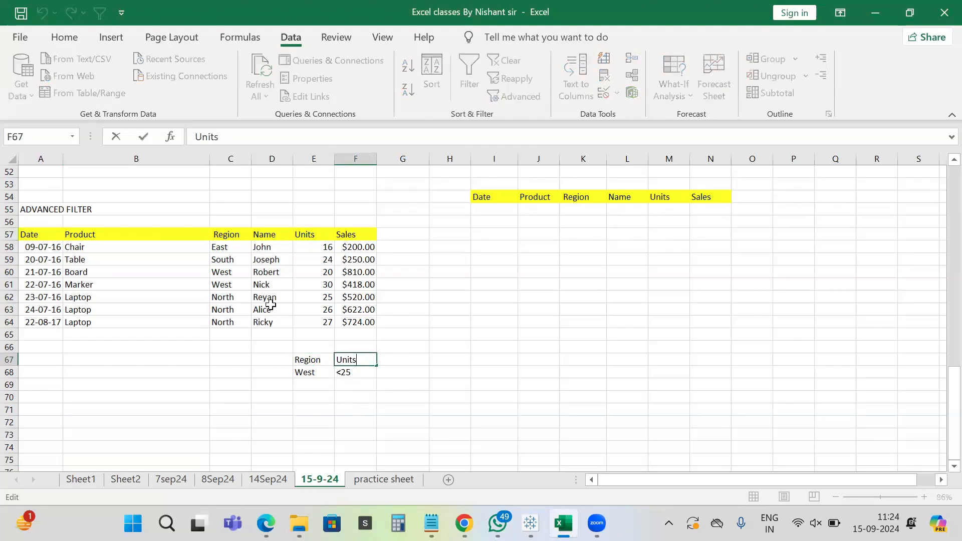
- Recheck list headings C57 and E57 against the criteria headings, and inspect the West criterion in E68 for stray characters
double_click(305, 238)
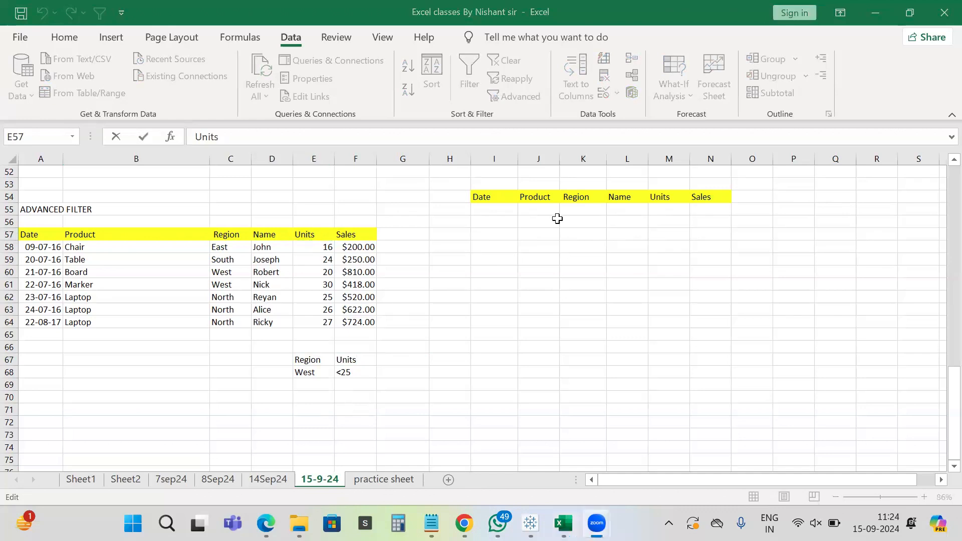
left_click(245, 233)
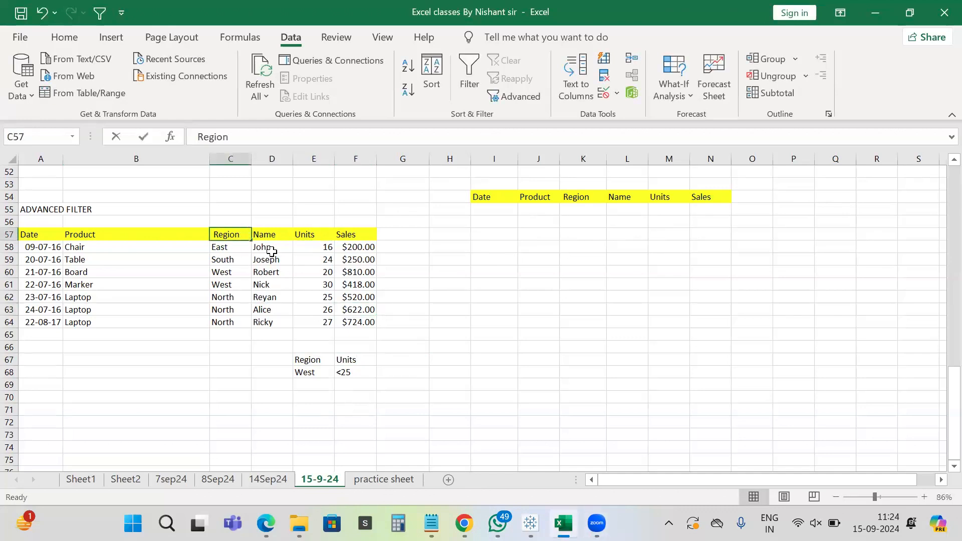
double_click(323, 235)
double_click(325, 358)
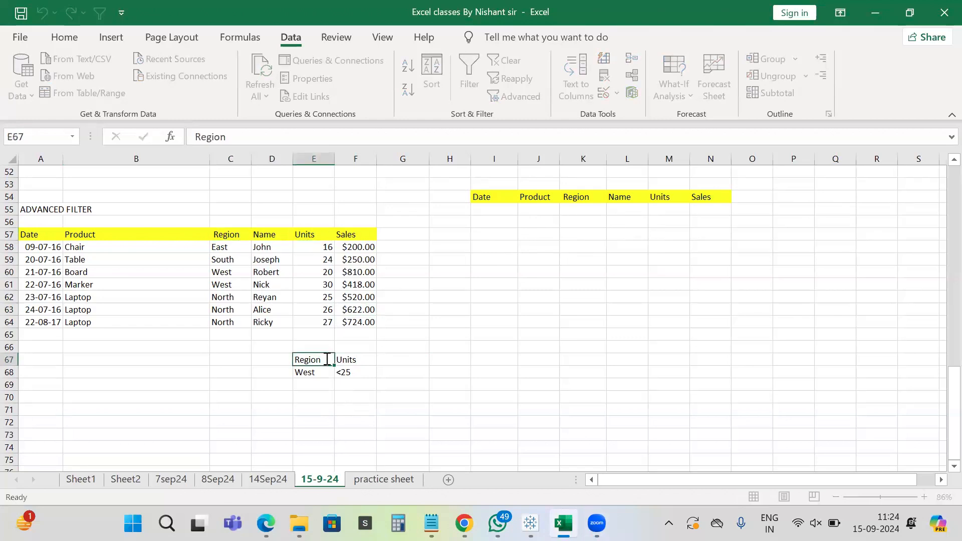
double_click(365, 360)
double_click(326, 374)
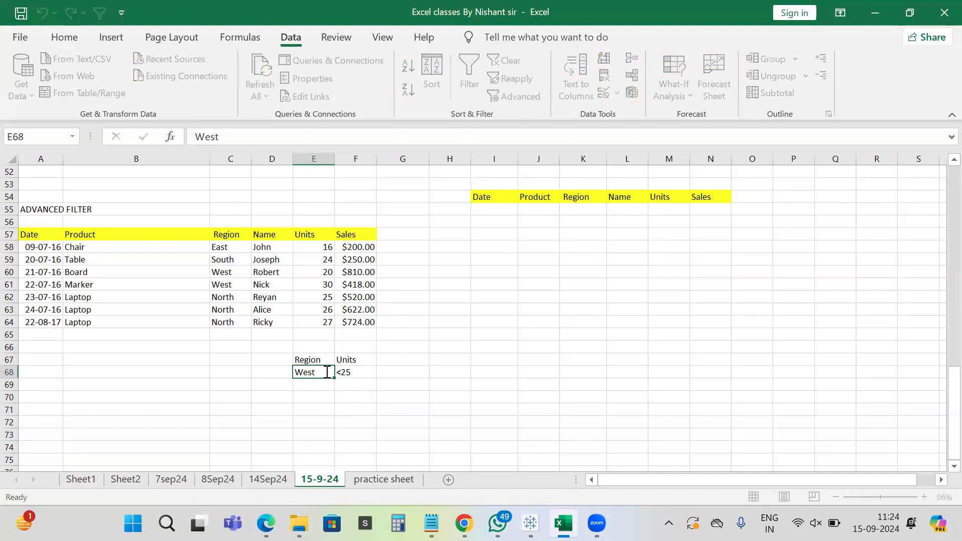
- Check the criteria values in E68:F68 against the West rows of the ADVANCED FILTER table
double_click(342, 372)
type("<25")
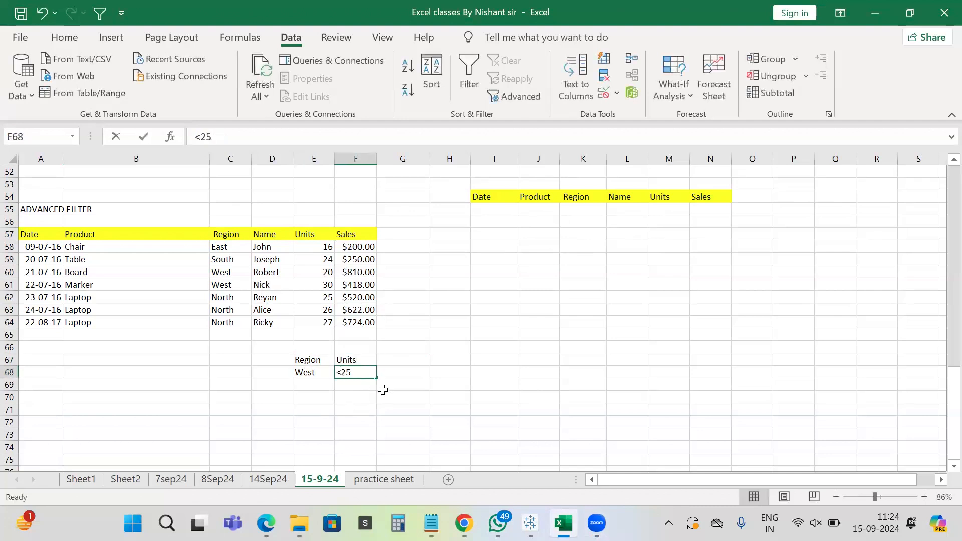
double_click(238, 273)
double_click(249, 284)
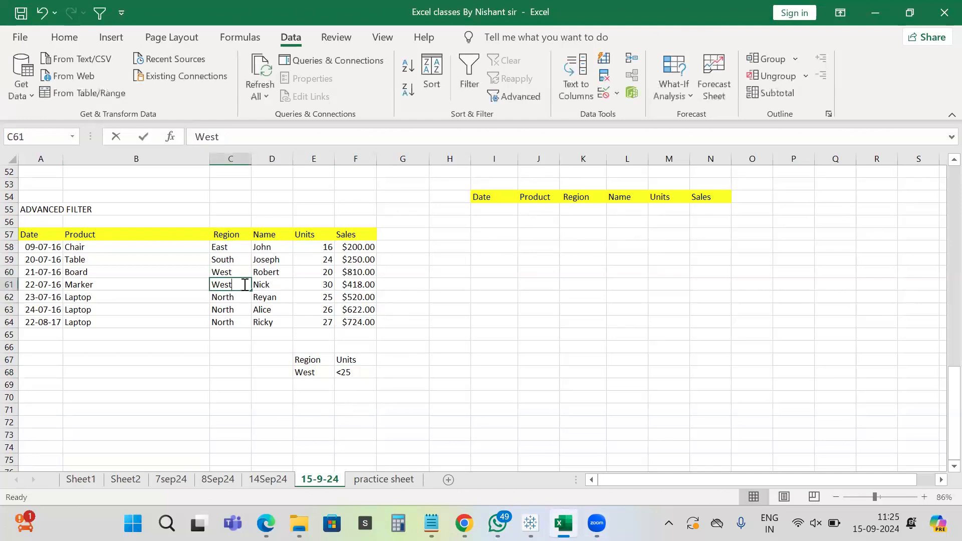
left_click(505, 327)
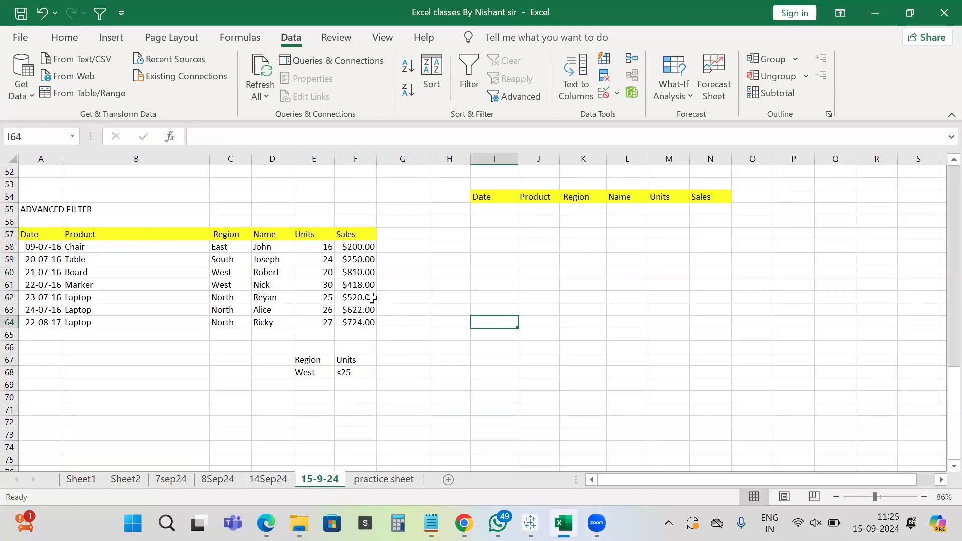
left_click(198, 283)
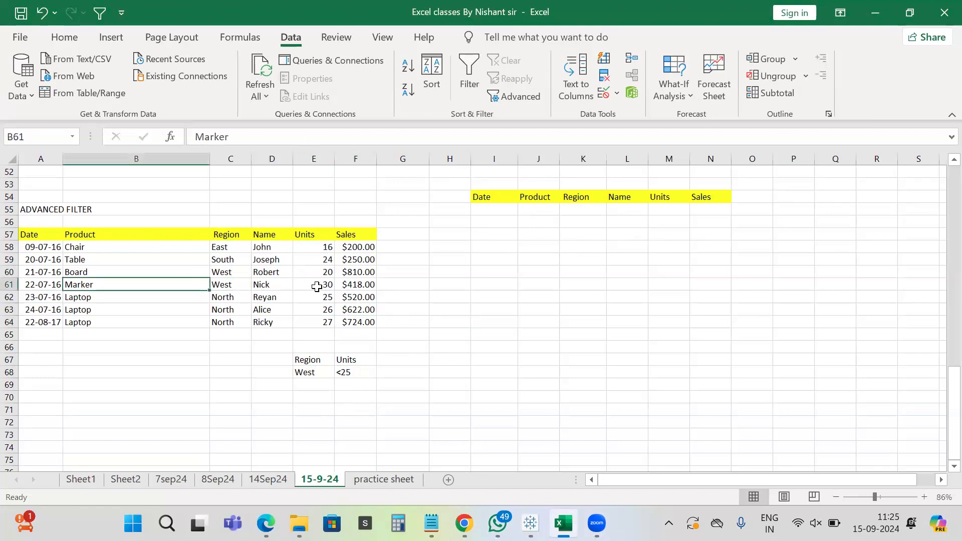
left_click(366, 371)
double_click(366, 372)
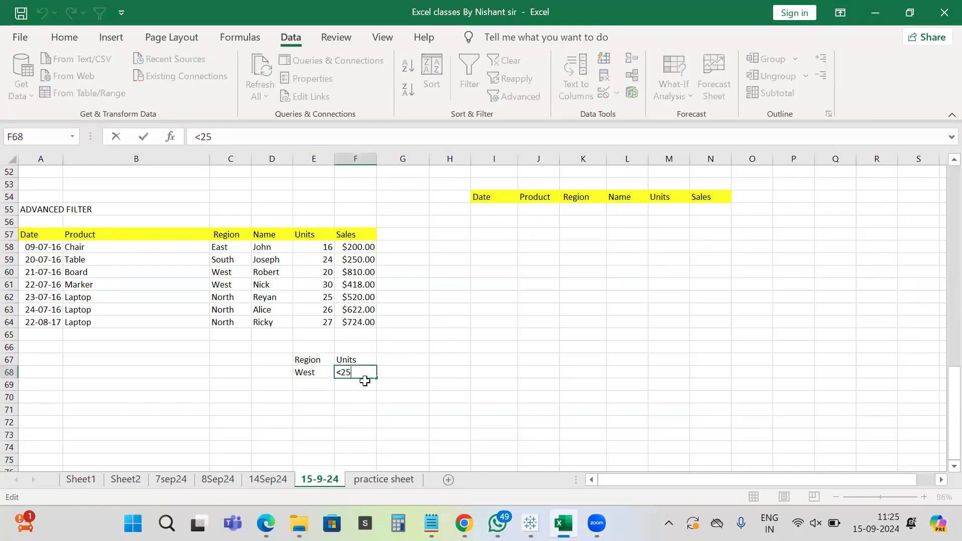
left_click(326, 373)
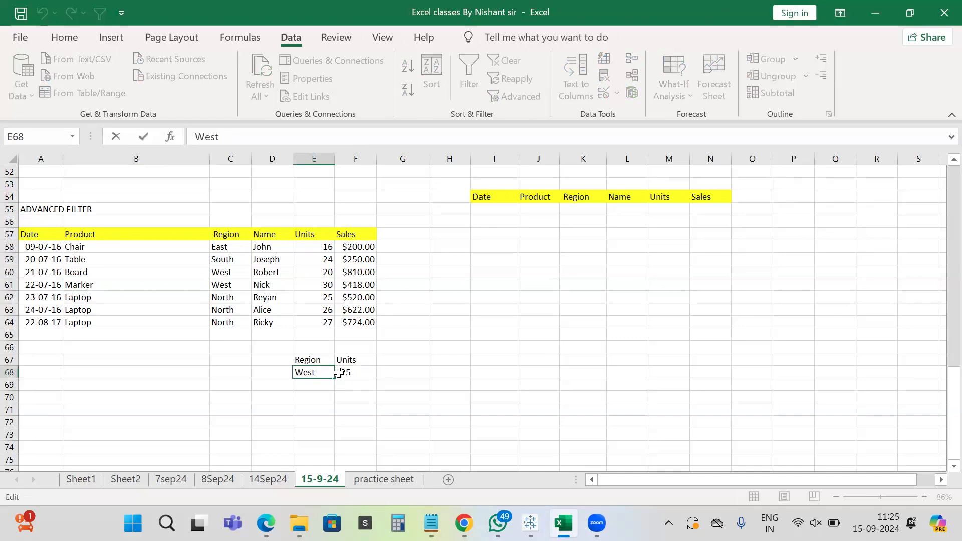
- Compare the Region and Units criteria headers with the matching table headers in C57 and E57
left_click(330, 359)
left_click(365, 359)
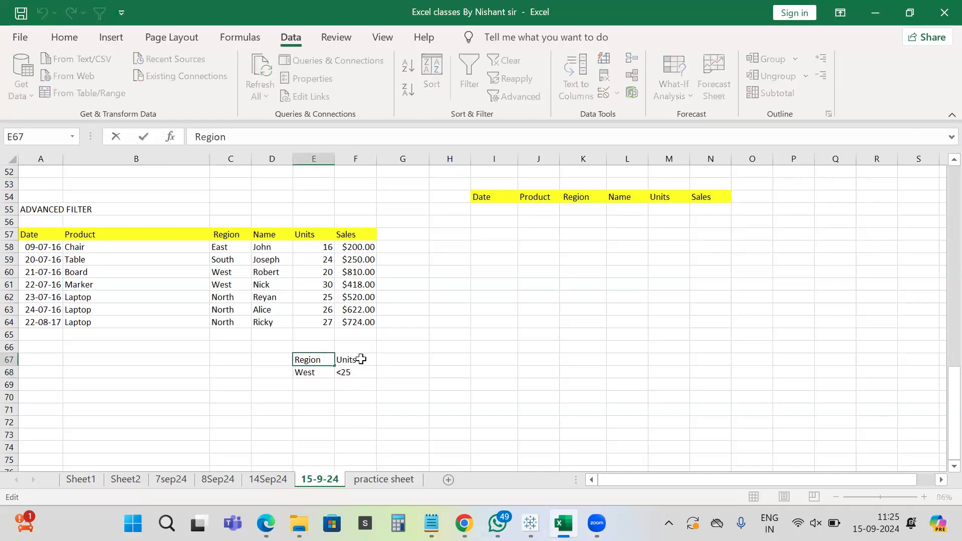
double_click(368, 359)
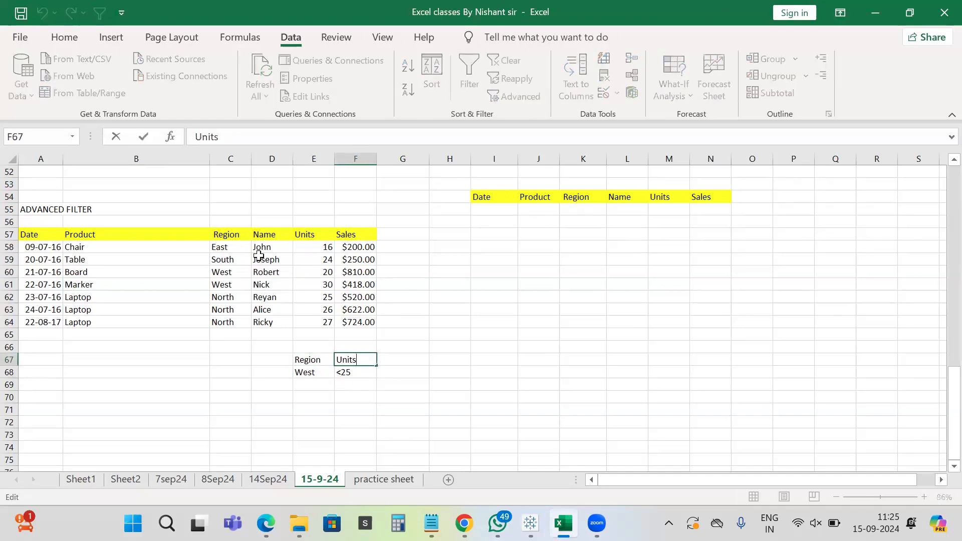
left_click(248, 234)
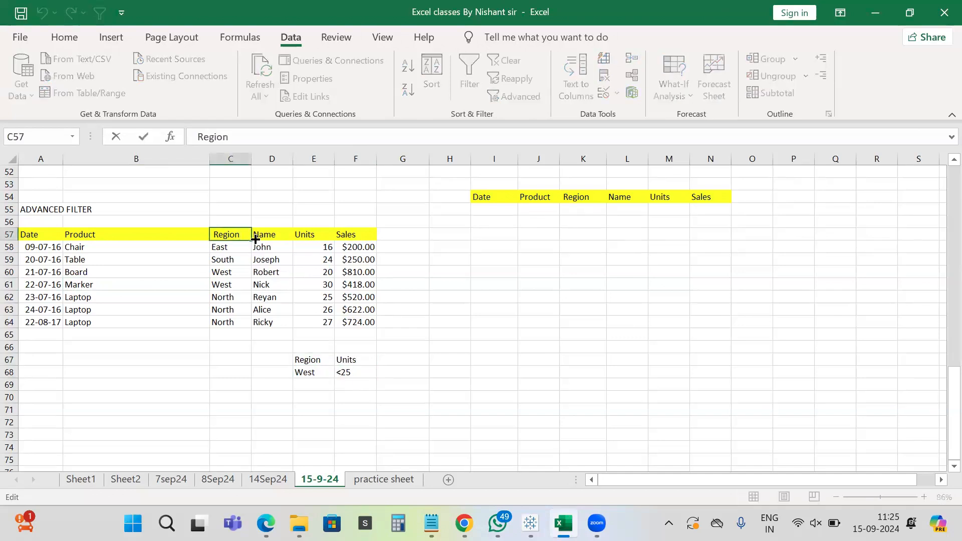
left_click(321, 234)
key("F2")
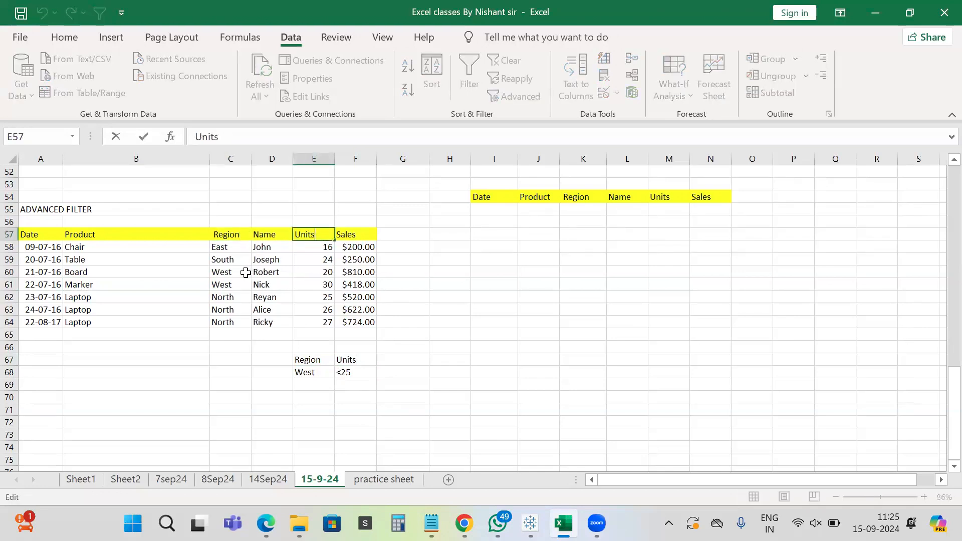
- Set up an Advanced Filter on A57:F64 that copies to another location, using E67:F68 as the criteria range
left_click_drag(314, 360, 361, 372)
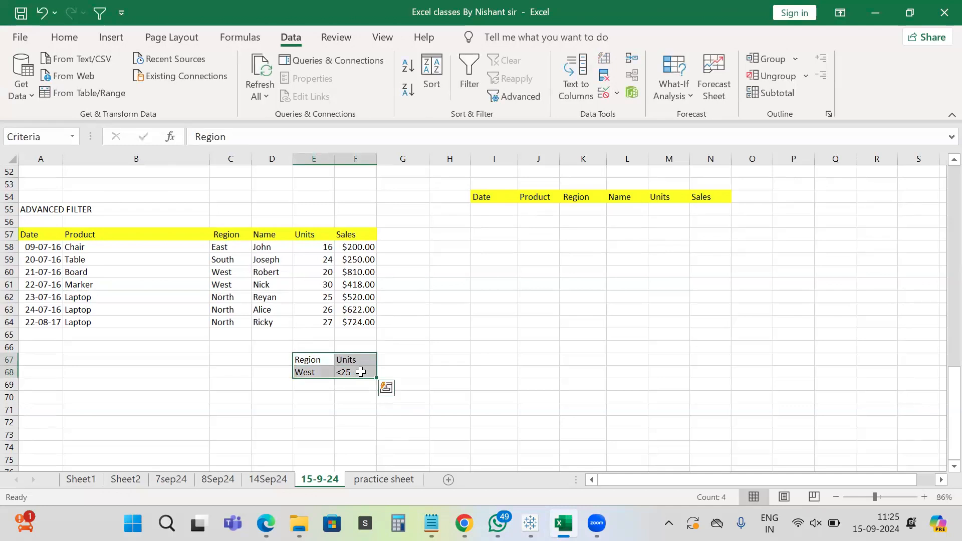
left_click(163, 271)
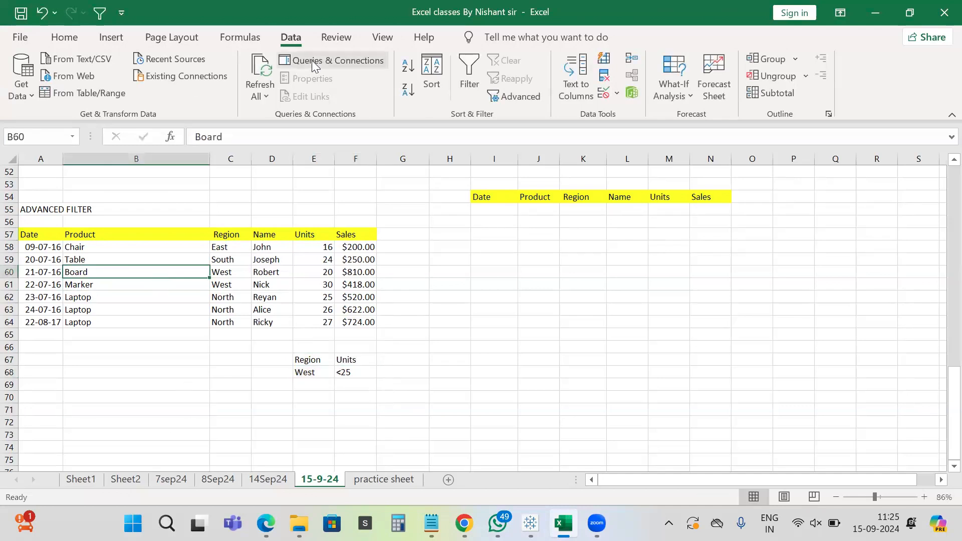
left_click(511, 98)
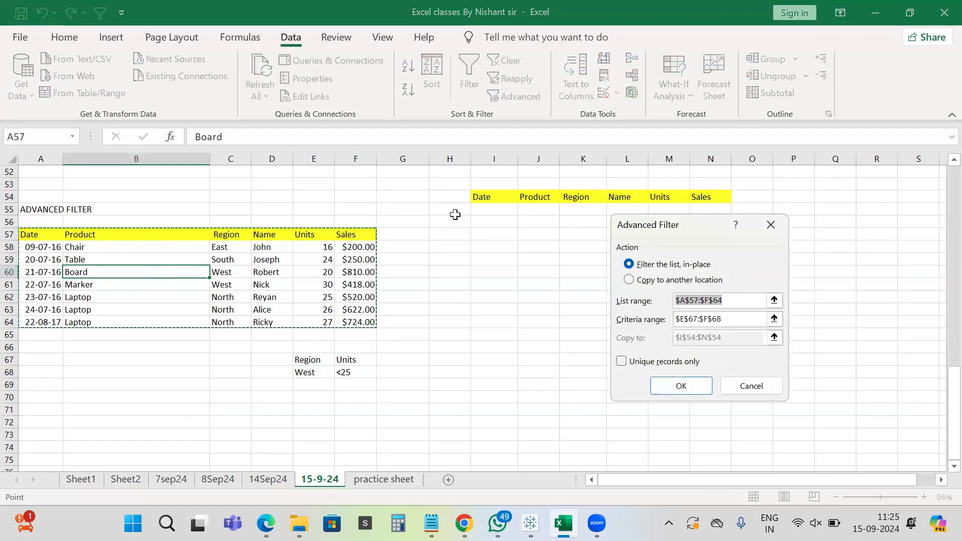
left_click(735, 319)
key("BackSpace")
key("BackSpace")
key("BackSpace")
key("BackSpace")
key("BackSpace")
key("BackSpace")
key("BackSpace")
key("BackSpace")
key("BackSpace")
key("BackSpace")
key("BackSpace")
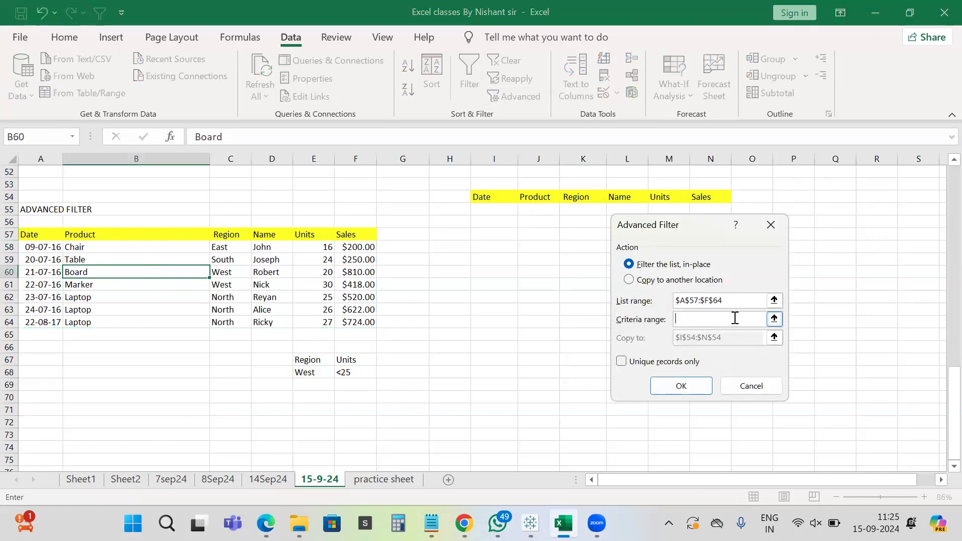
left_click(680, 280)
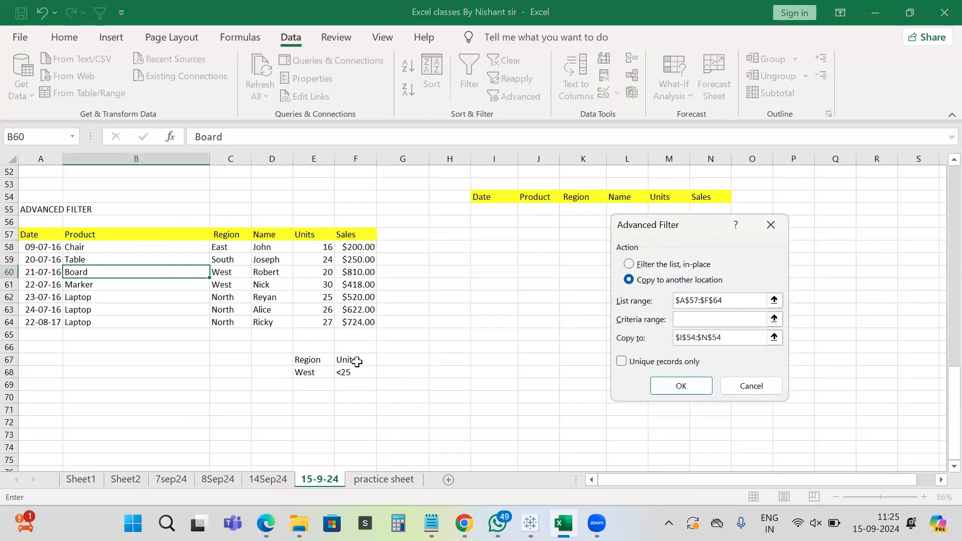
left_click_drag(322, 360, 364, 374)
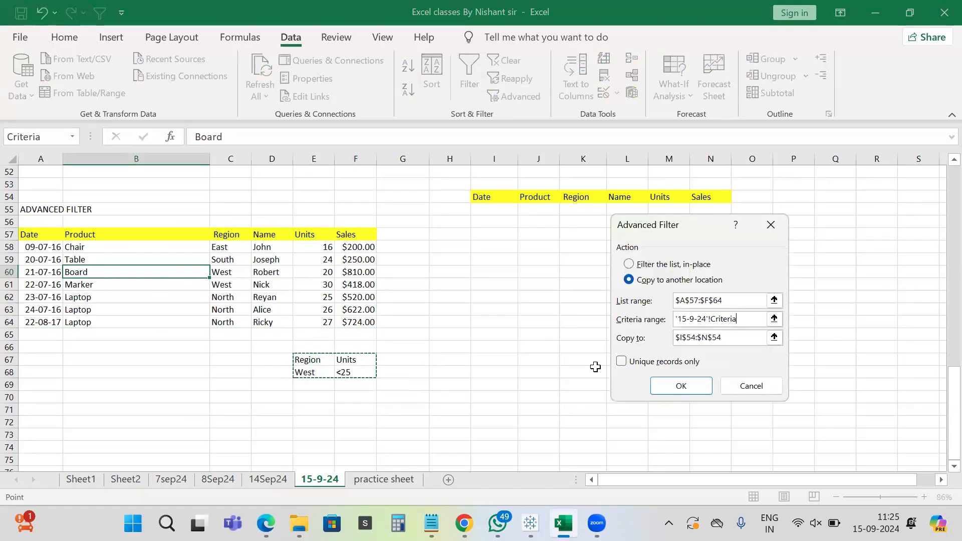
- Set the filter's copy destination to cell J69 and run the Advanced Filter
left_click_drag(726, 337, 666, 341)
key("BackSpace")
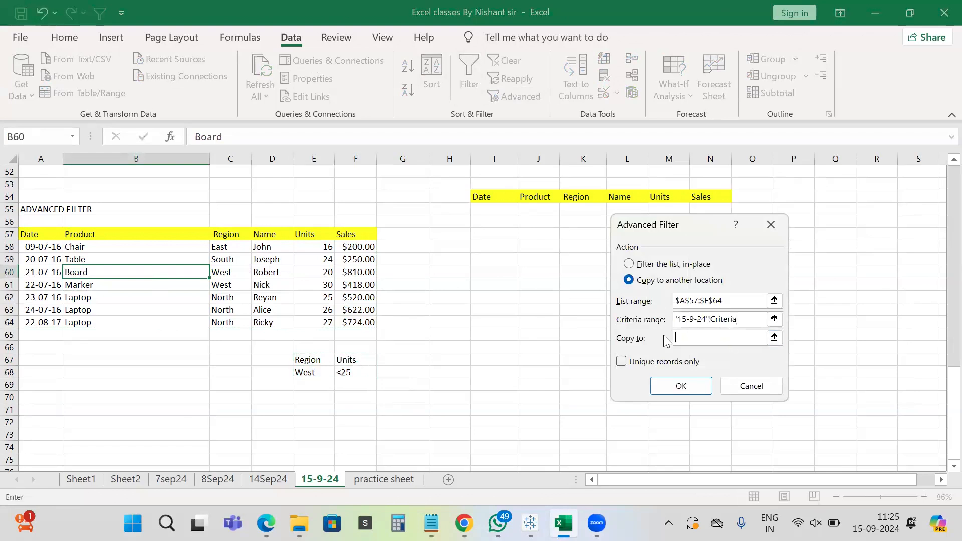
left_click(552, 381)
left_click(665, 390)
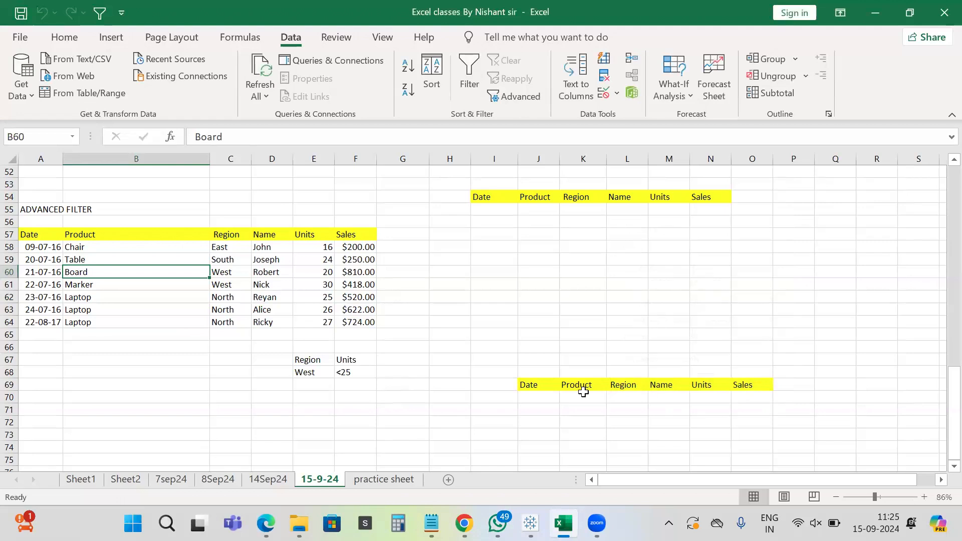
- Clear the contents of E67:P72 and remove the leading space from the table's Region header in C57
left_click_drag(299, 358, 784, 418)
key("Delete")
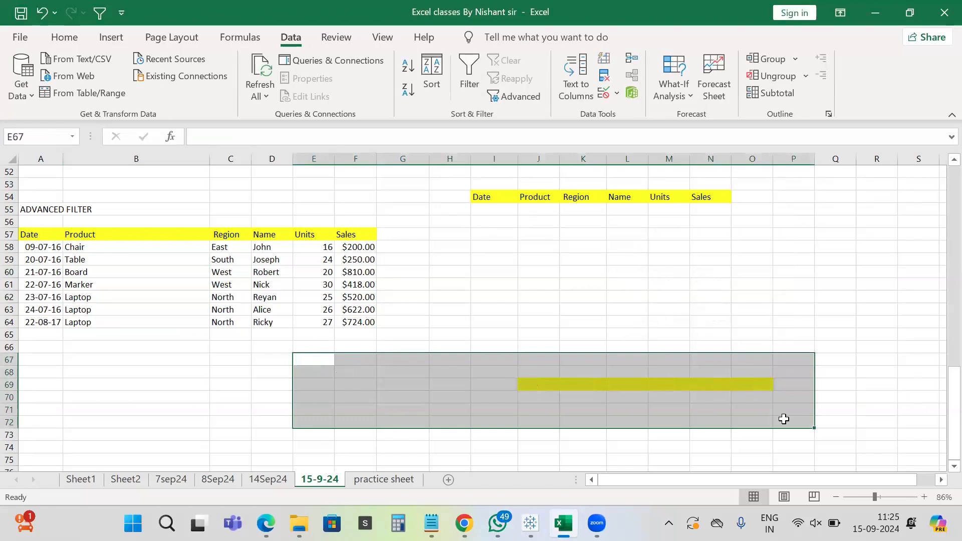
left_click(248, 235)
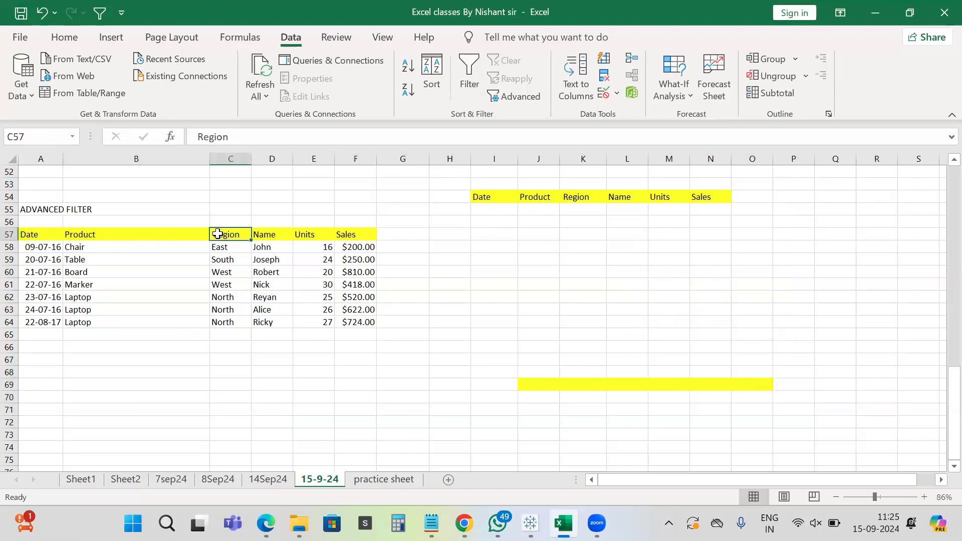
double_click(214, 234)
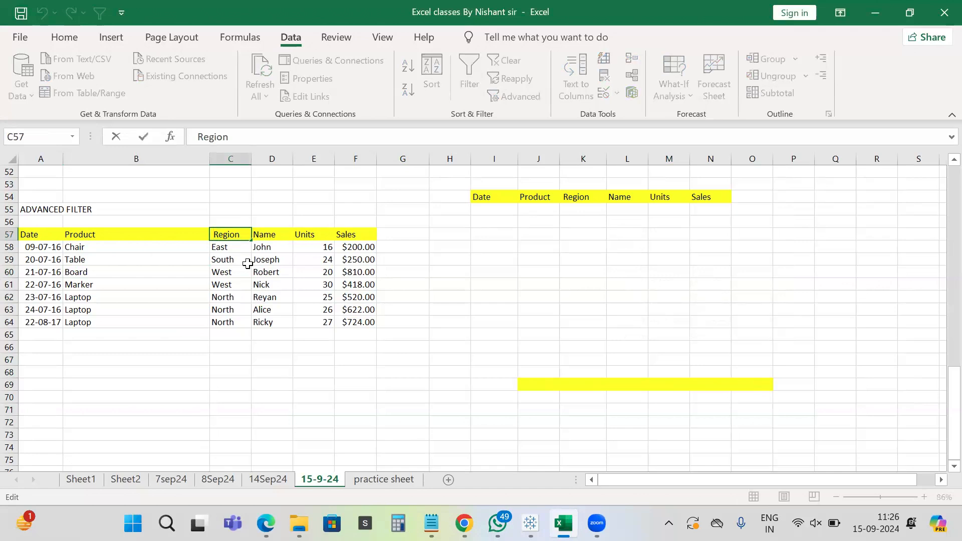
key("BackSpace")
left_click(504, 249)
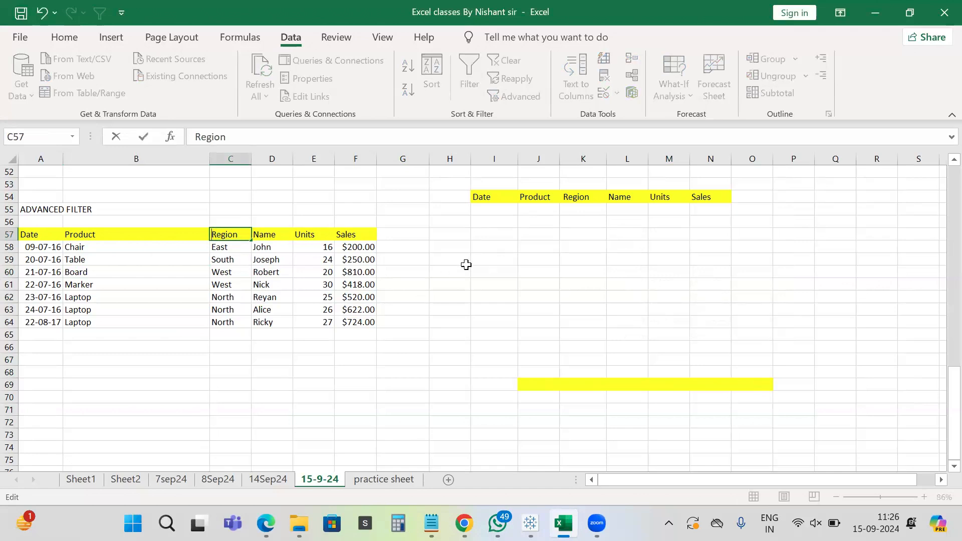
- Copy the table's Region header into D67 and the value West from C60 into D68
left_click(229, 236)
key("ctrl+c")
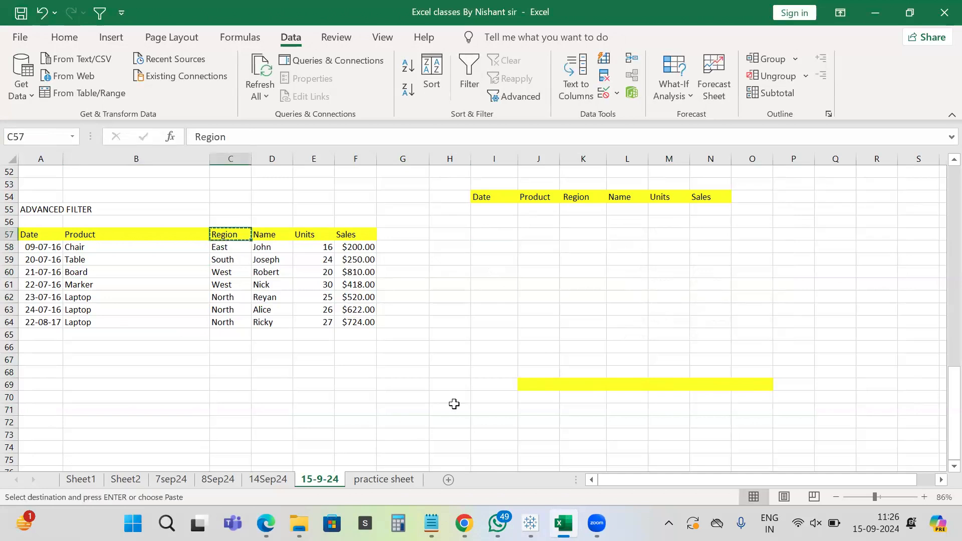
left_click(268, 361)
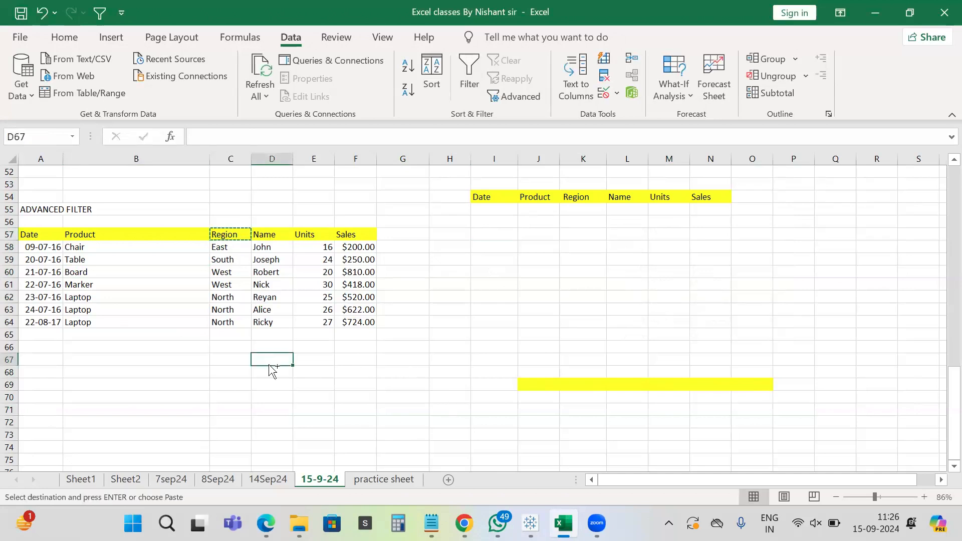
key("ctrl+v")
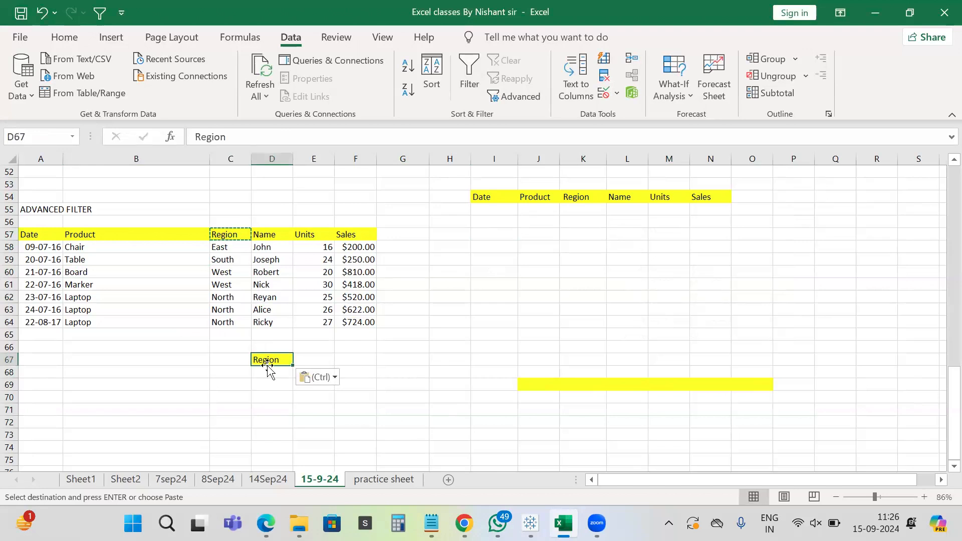
left_click(239, 273)
key("ctrl+c")
left_click(266, 372)
key("ctrl+v")
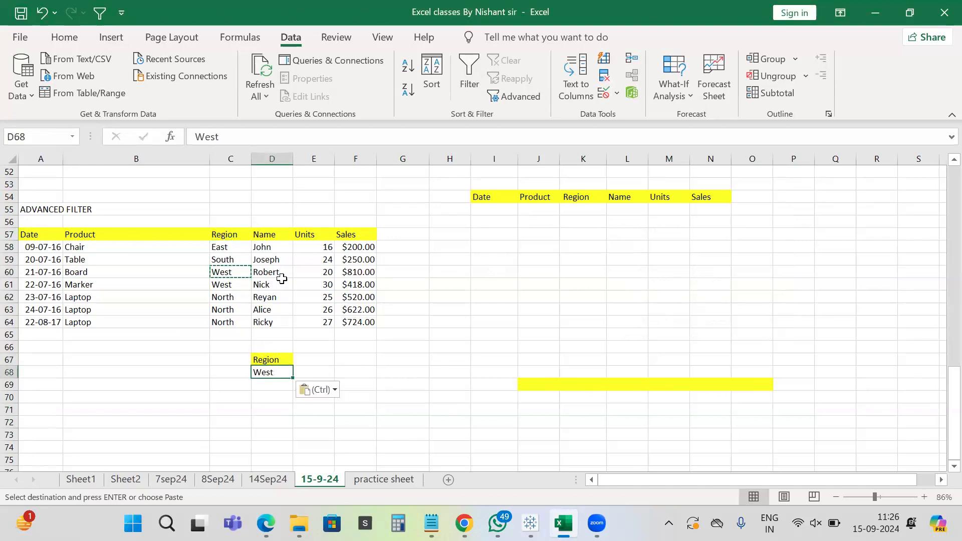
- Copy the table's Units header into E67 and enter the criterion <25 in E68
left_click(314, 235)
key("ctrl+c")
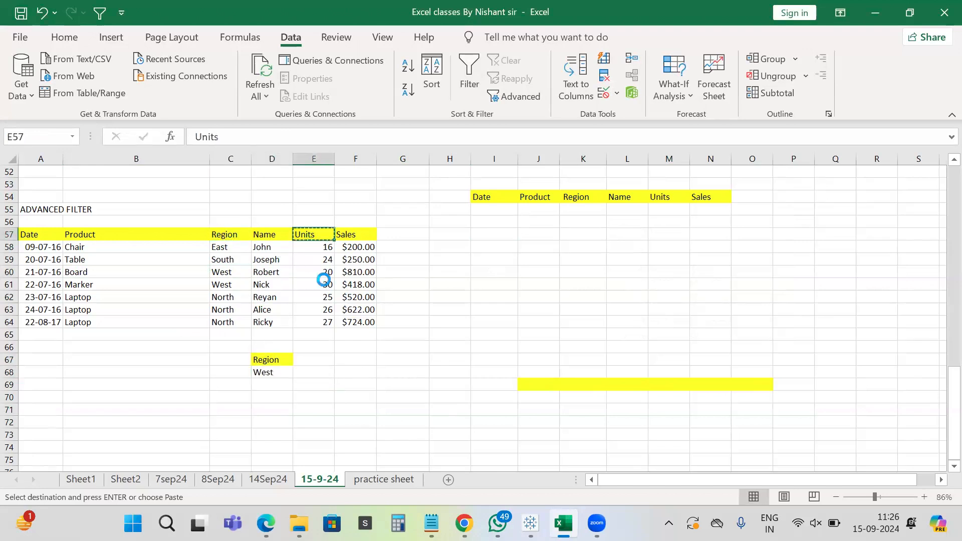
left_click(318, 358)
key("ctrl+v")
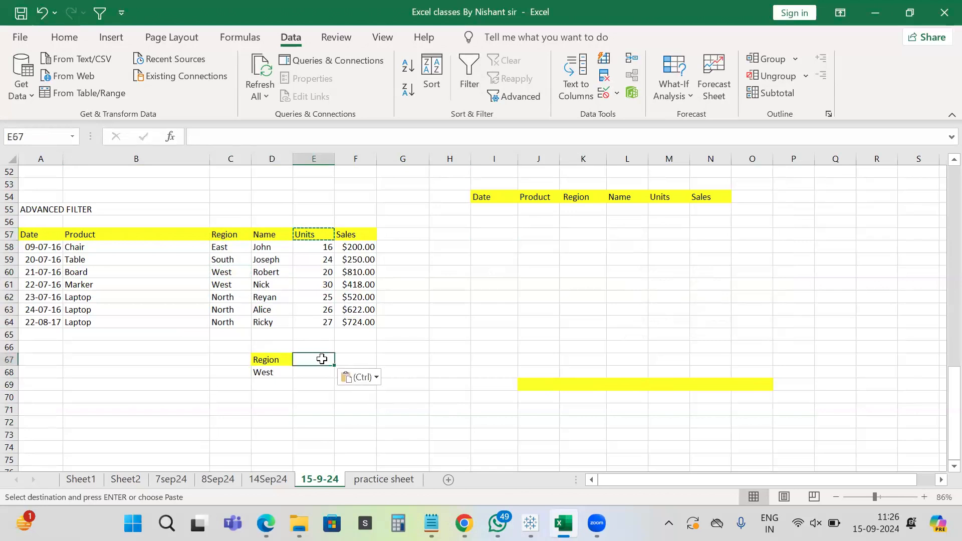
left_click(317, 370)
type("<25")
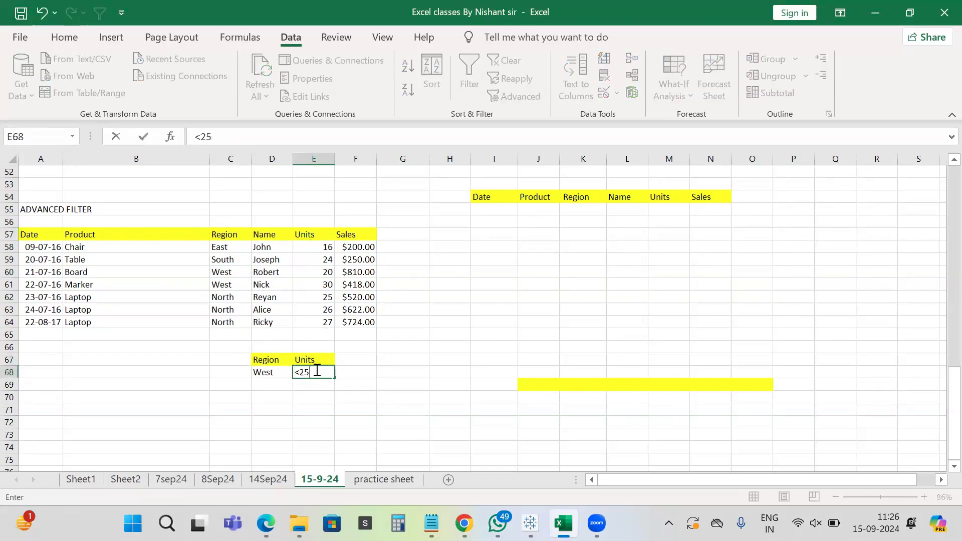
left_click(350, 385)
- Set up an Advanced Filter on A57:F64 that copies to another location, with D67:E68 as the criteria range
left_click(279, 259)
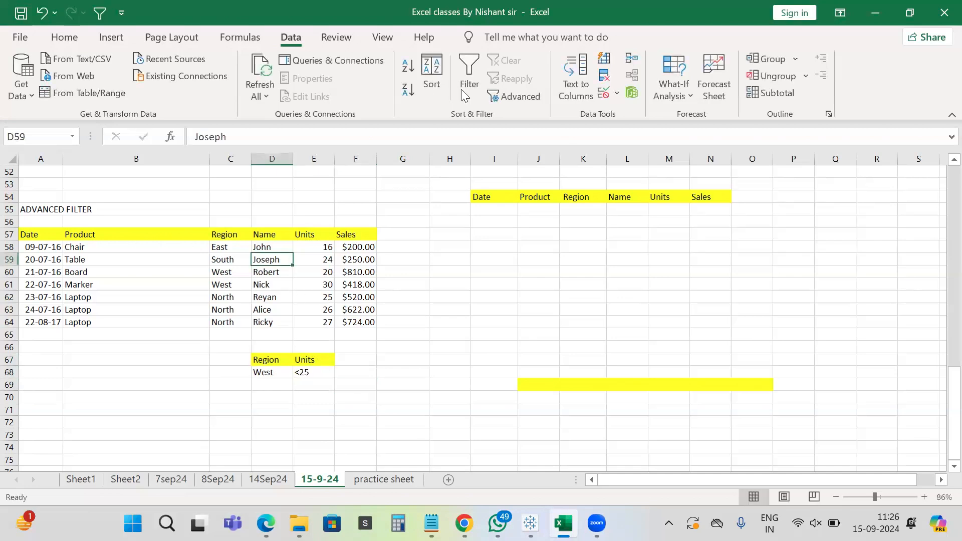
left_click(512, 94)
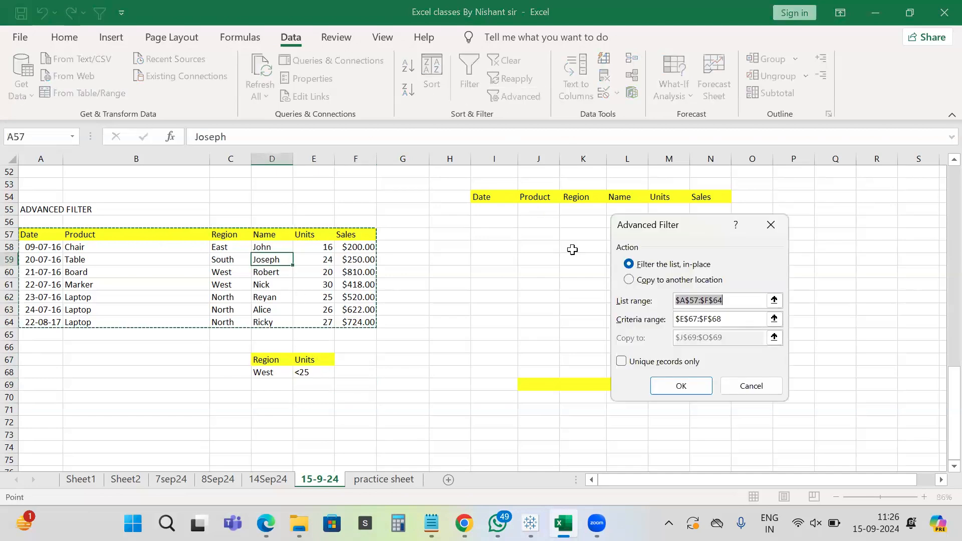
left_click(643, 280)
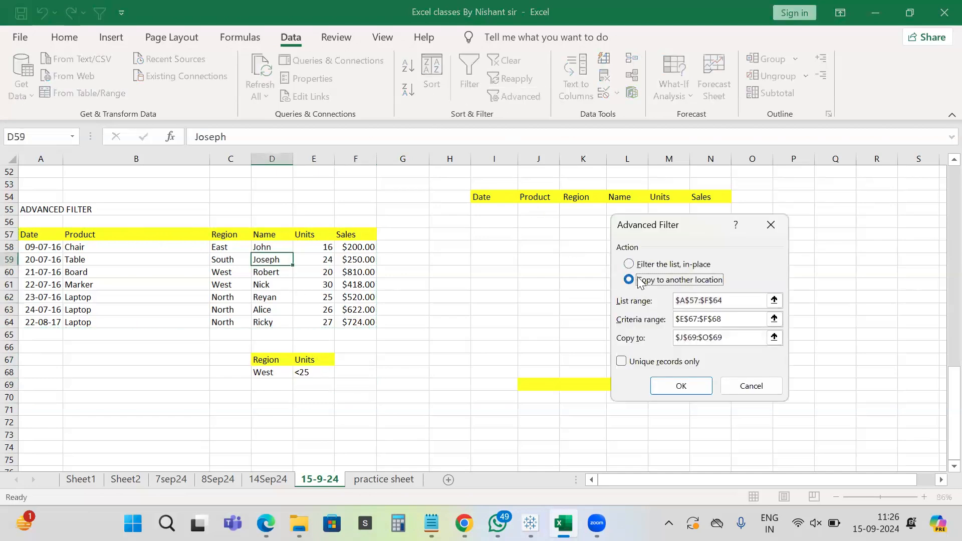
double_click(723, 318)
key("BackSpace")
left_click_drag(274, 360, 321, 379)
key("BackSpace")
key("BackSpace")
key("BackSpace")
key("BackSpace")
key("BackSpace")
key("BackSpace")
key("BackSpace")
key("BackSpace")
key("BackSpace")
key("BackSpace")
key("BackSpace")
key("BackSpace")
key("BackSpace")
key("BackSpace")
key("BackSpace")
key("BackSpace")
key("BackSpace")
key("BackSpace")
key("BackSpace")
key("BackSpace")
key("BackSpace")
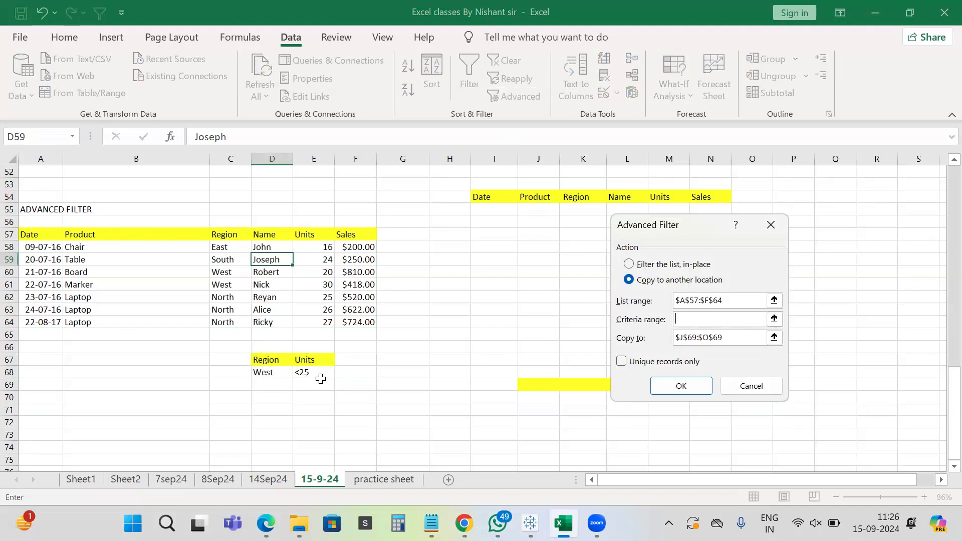
left_click_drag(281, 360, 313, 376)
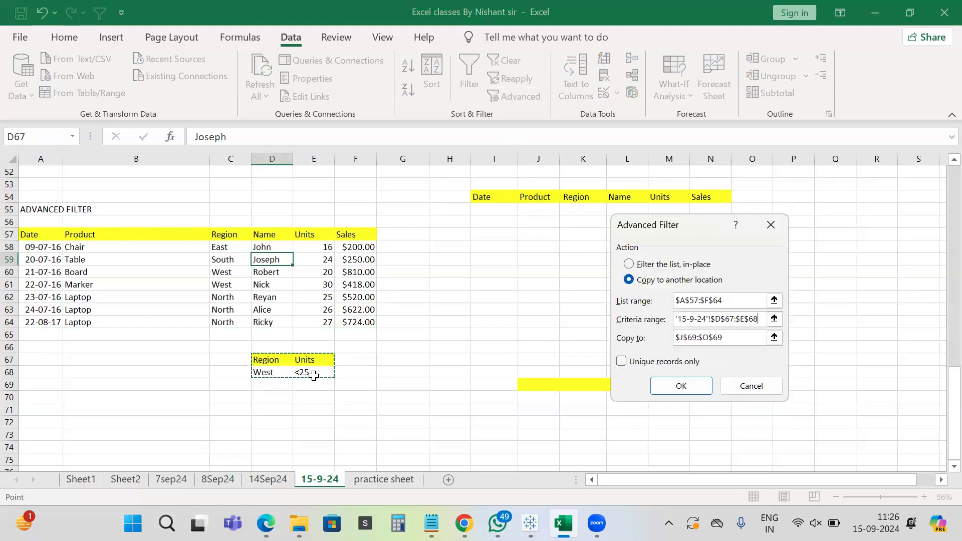
- Set the Advanced Filter's copy destination to J61 and run the filter
left_click_drag(724, 338, 652, 331)
key("BackSpace")
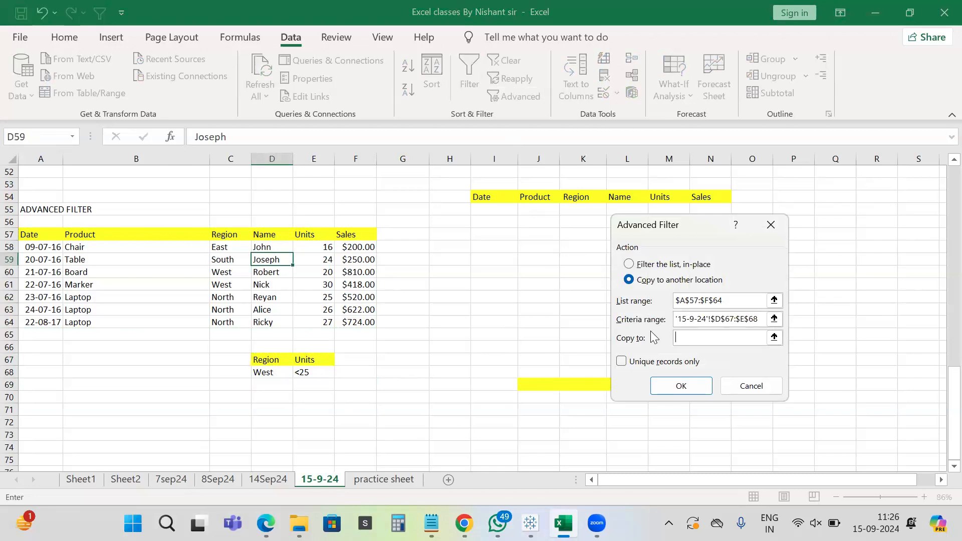
left_click(537, 282)
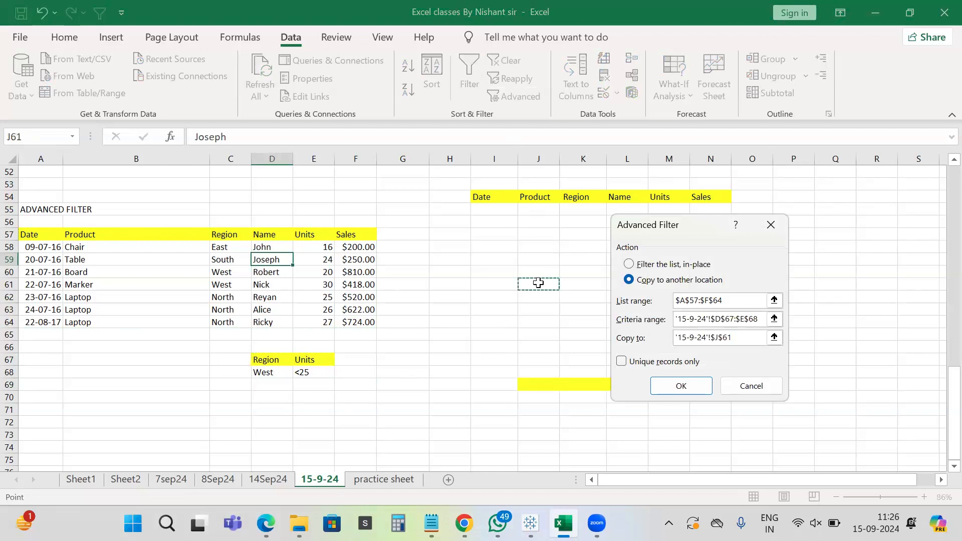
left_click(696, 387)
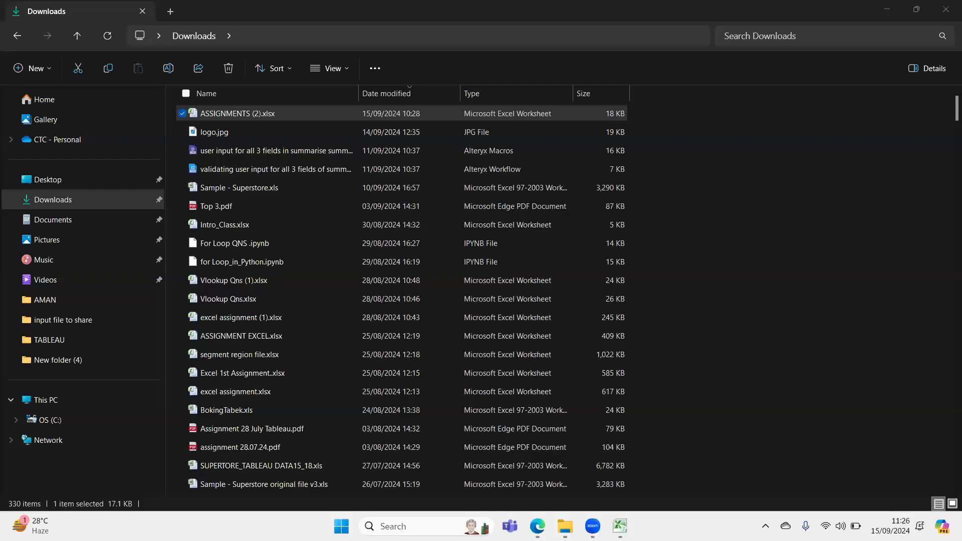
- Switch to the Excel advanced (4).xlsx workbook and widen column J on the Create table ctrl+t sheet to fit its dates
mouse_move(620, 526)
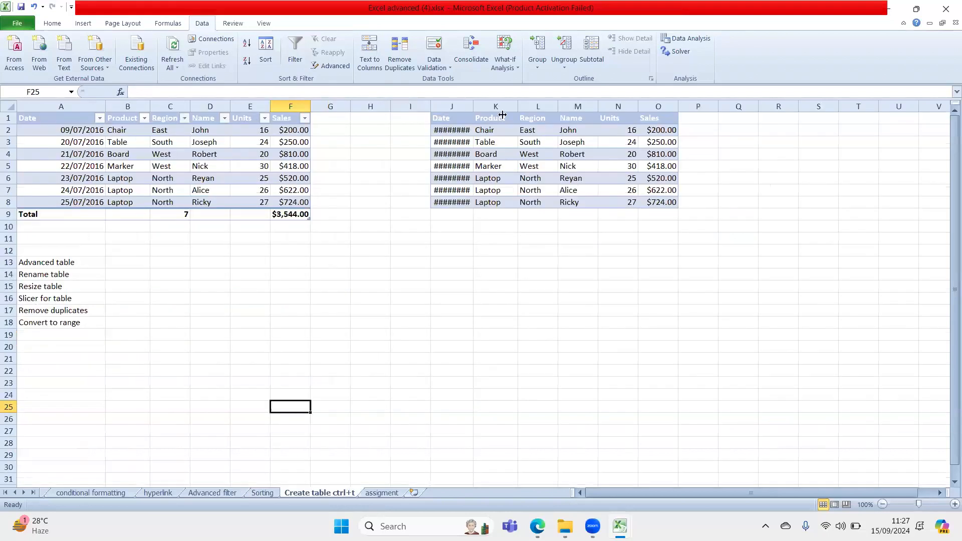
left_click_drag(502, 115, 504, 116)
left_click(410, 299)
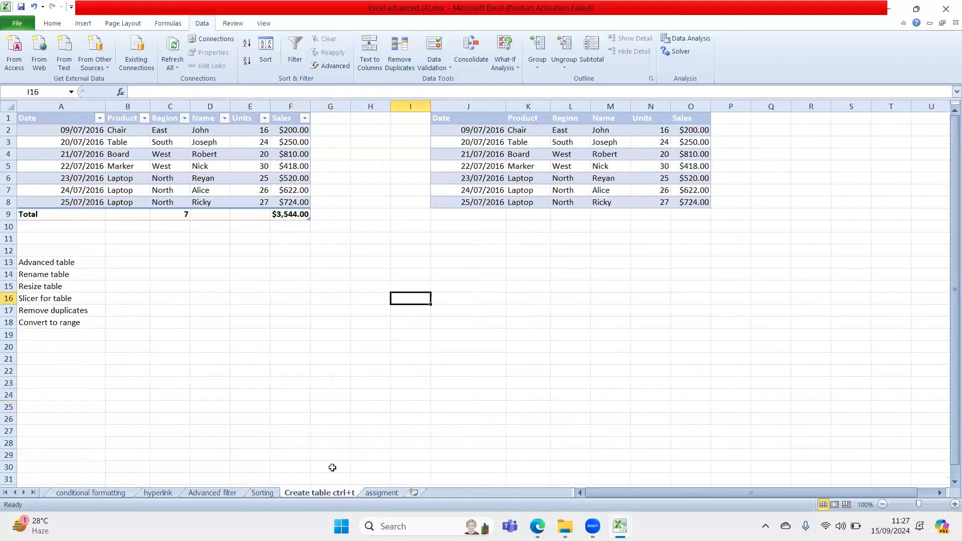
- Copy A1:F8 from the Advanced filter sheet into A1 of a new sheet and autofit column A
left_click(212, 492)
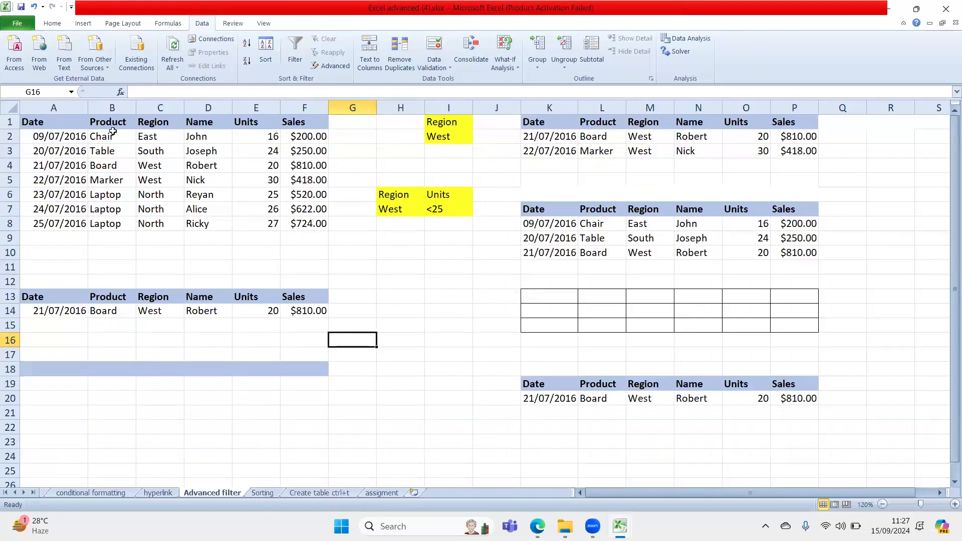
left_click_drag(80, 117, 286, 232)
key("ctrl+c")
left_click(413, 492)
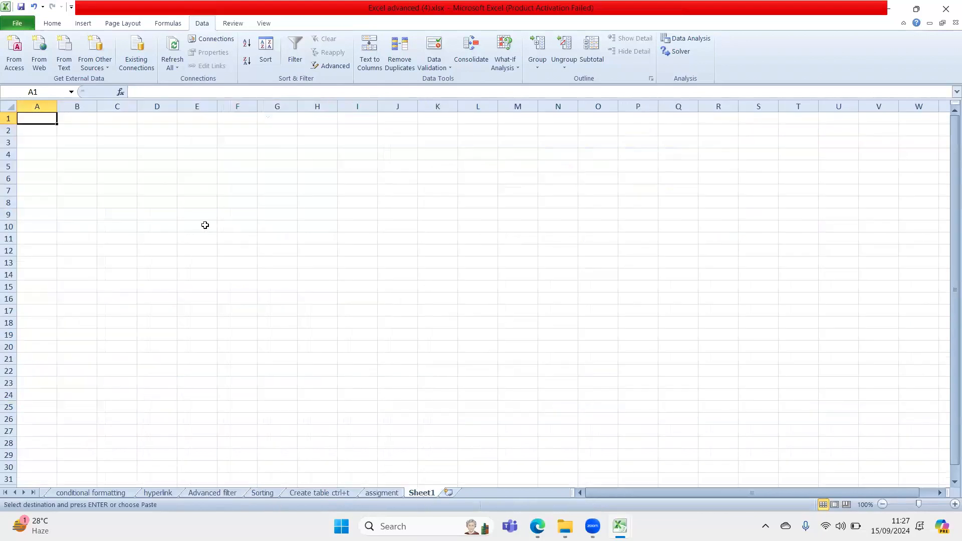
key("ctrl+v")
left_click(133, 239)
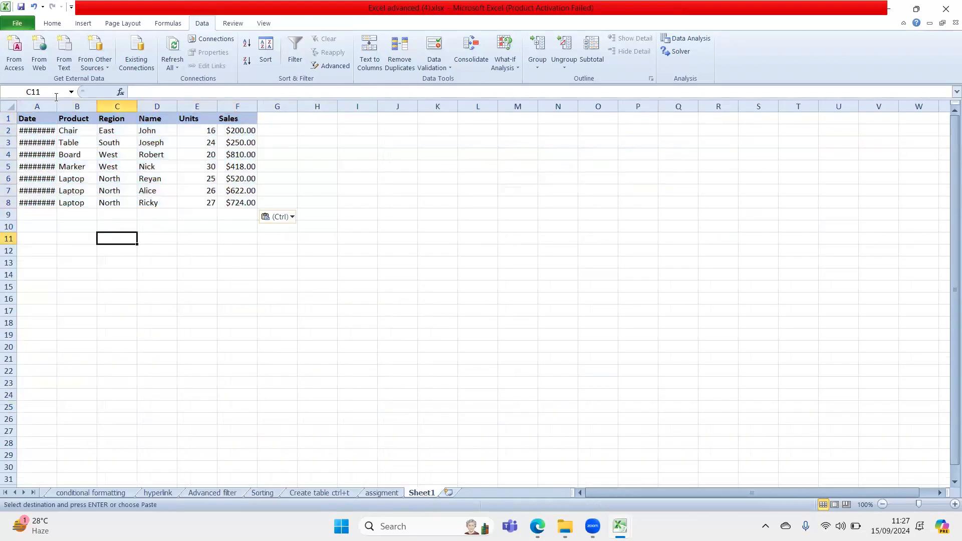
double_click(54, 102)
left_click(250, 263)
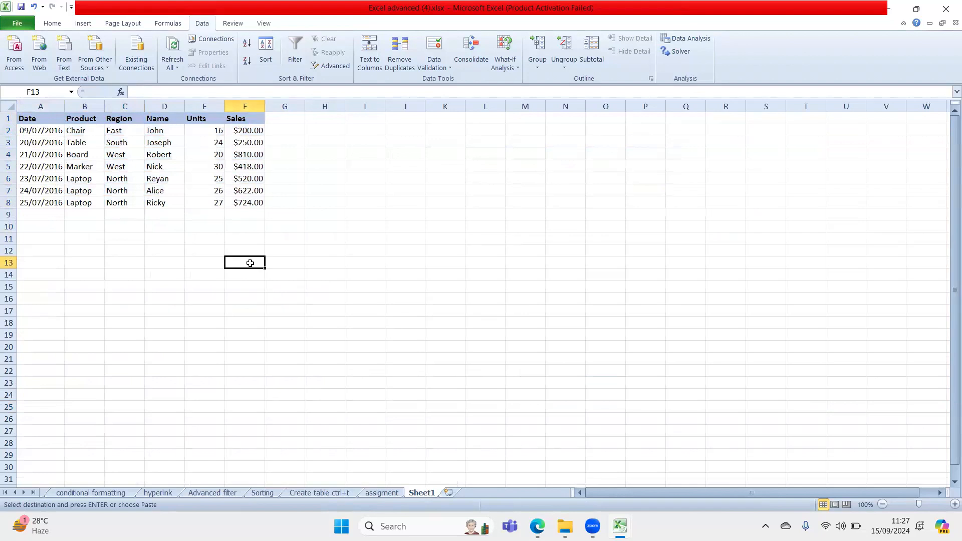
- Convert the data range A1:F8 on Sheet1 into a table with headers
left_click(750, 435)
left_click(955, 504)
left_click(954, 504)
left_click(954, 504)
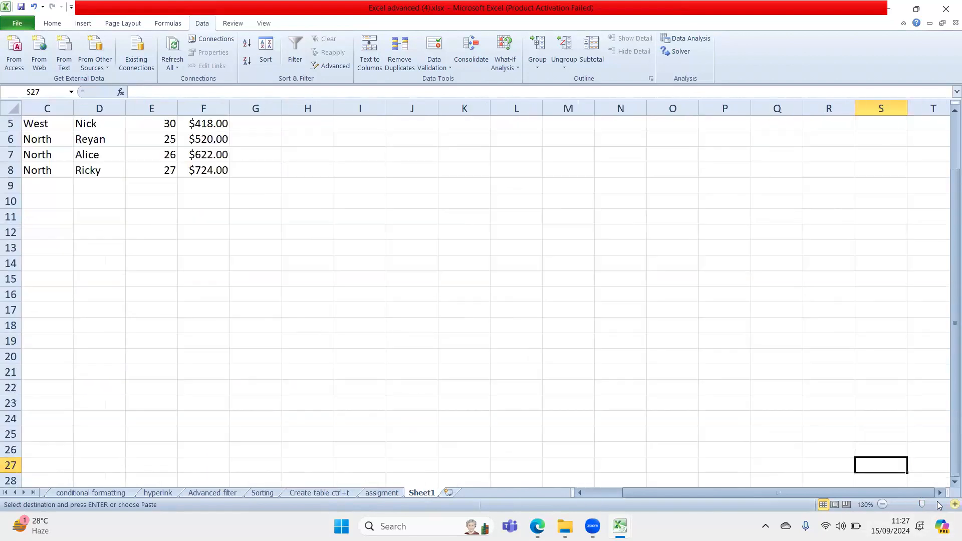
scroll(392, 316, "up", 2)
left_click(607, 494)
left_click(214, 279)
left_click(152, 205)
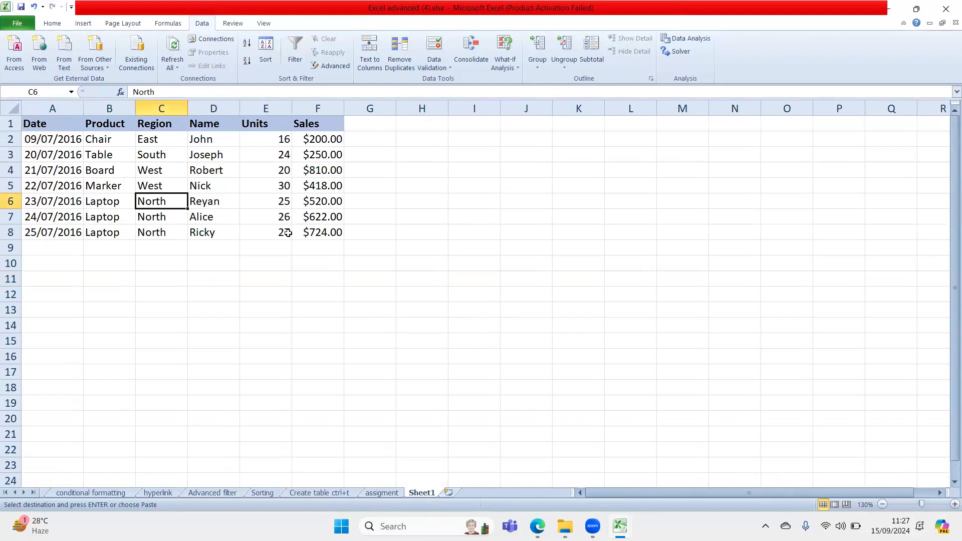
left_click(83, 23)
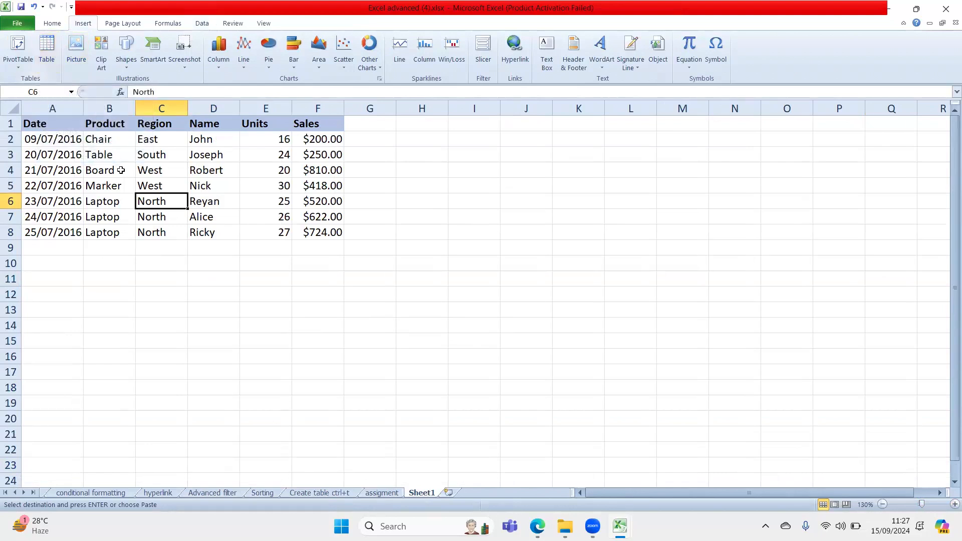
key("ctrl+t")
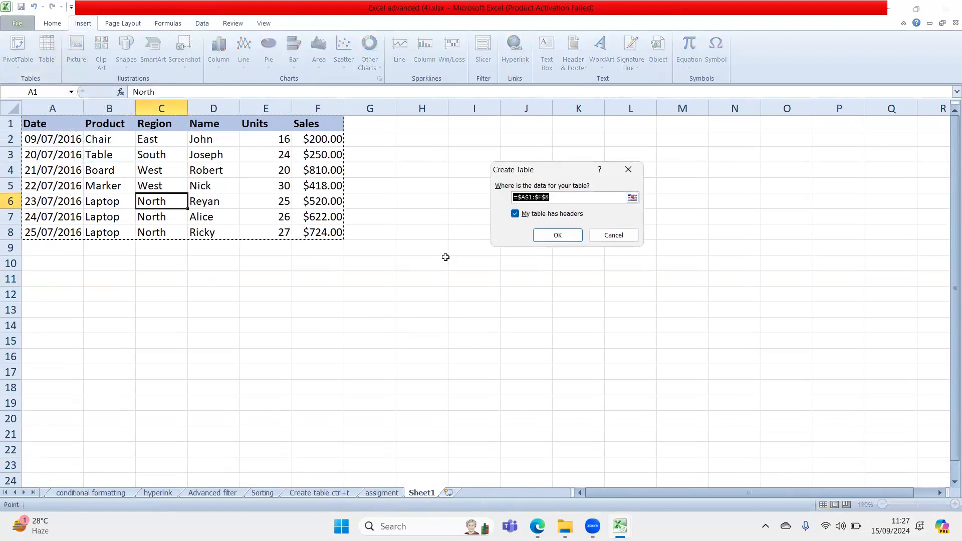
left_click(547, 235)
left_click(443, 355)
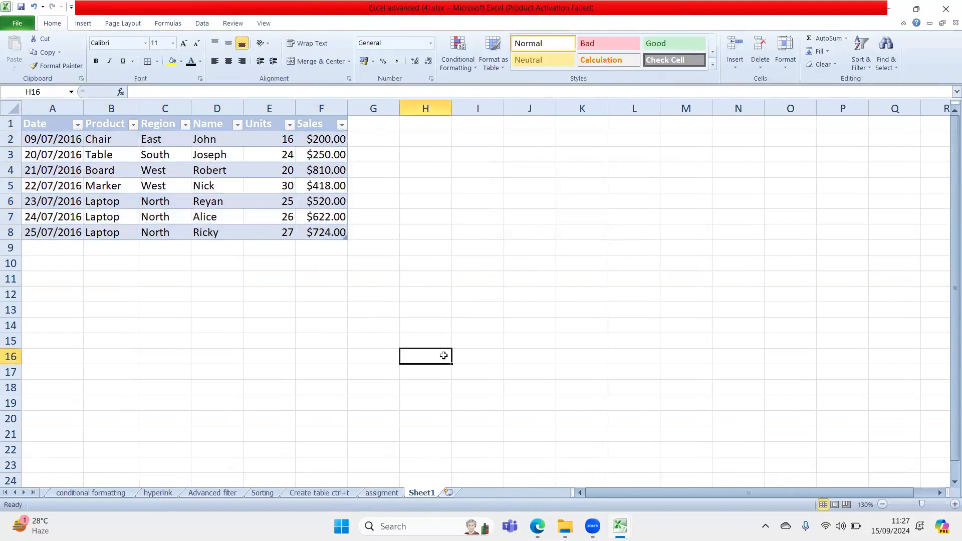
- Toggle the table's Header Row option off and on
left_click(291, 201)
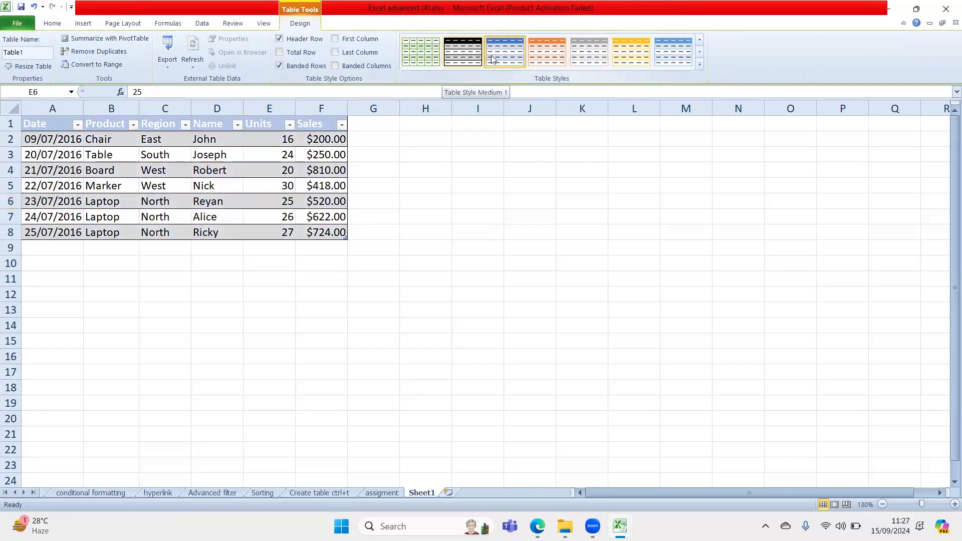
left_click(306, 40)
left_click(307, 39)
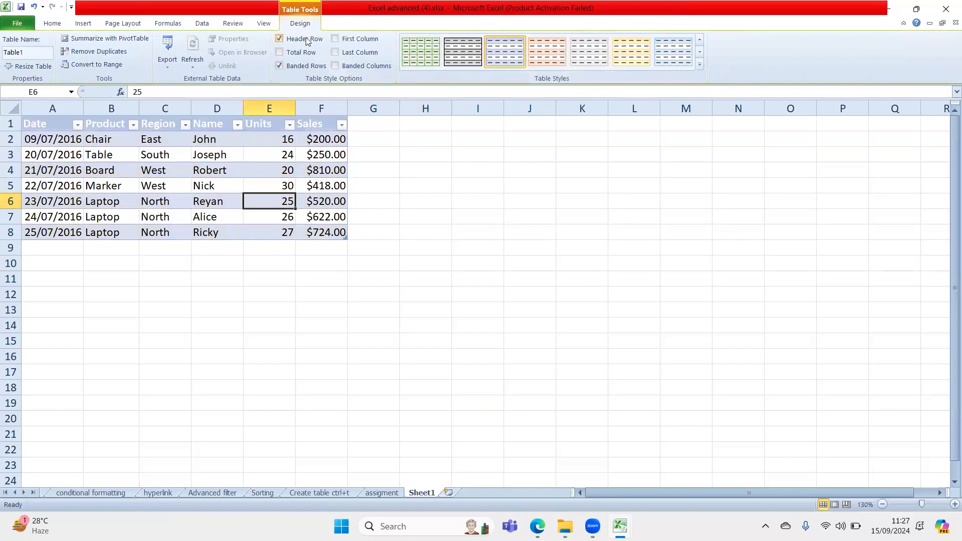
left_click(307, 40)
left_click(306, 40)
- Toggle the table's Total Row option on and off repeatedly, ending with it off
left_click(305, 59)
left_click(305, 59)
left_click(304, 59)
left_click(305, 58)
left_click(304, 58)
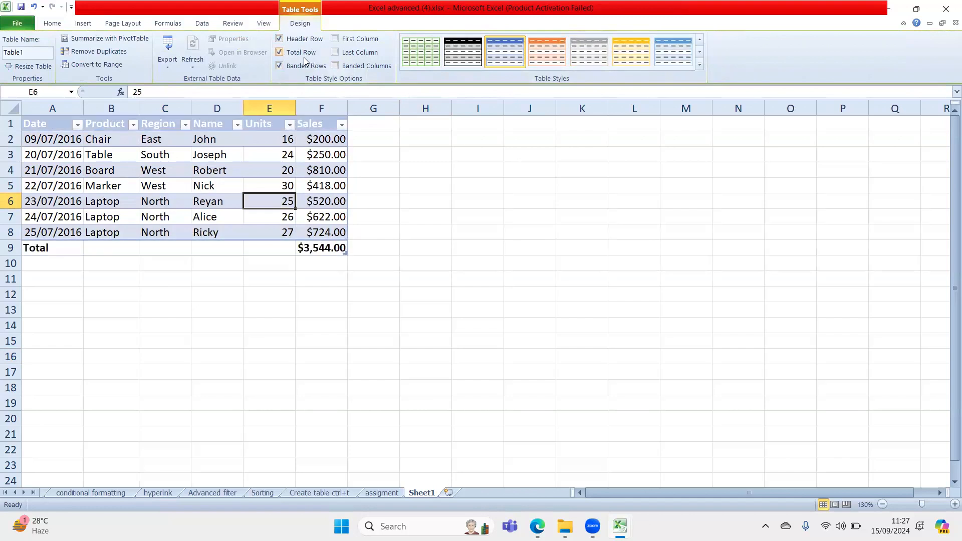
left_click(304, 59)
left_click(305, 58)
left_click(305, 58)
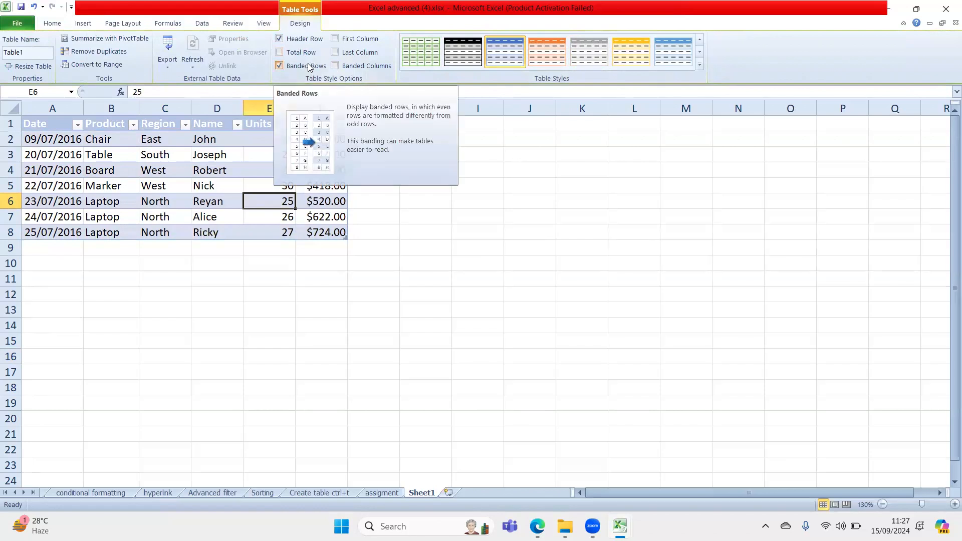
- Turn on the table's Total Row and switch Banded Rows off
left_click(308, 66)
left_click(304, 52)
left_click(314, 69)
left_click(314, 69)
left_click(314, 69)
left_click(315, 69)
left_click(315, 67)
left_click(314, 67)
left_click(315, 66)
left_click(314, 66)
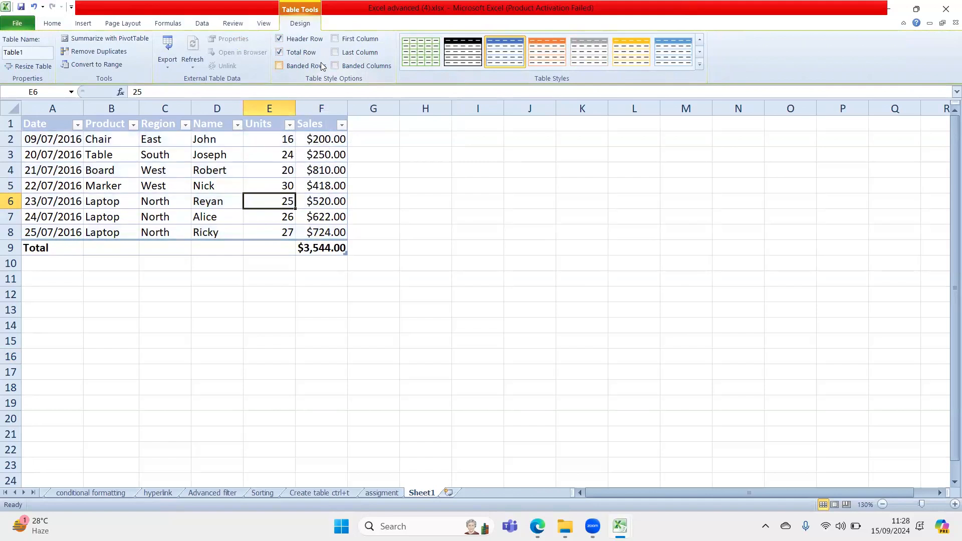
- Toggle the table's First Column formatting on and off, ending with it off
left_click(352, 38)
left_click(353, 39)
left_click(353, 39)
left_click(353, 40)
left_click(353, 40)
left_click(353, 40)
left_click(353, 39)
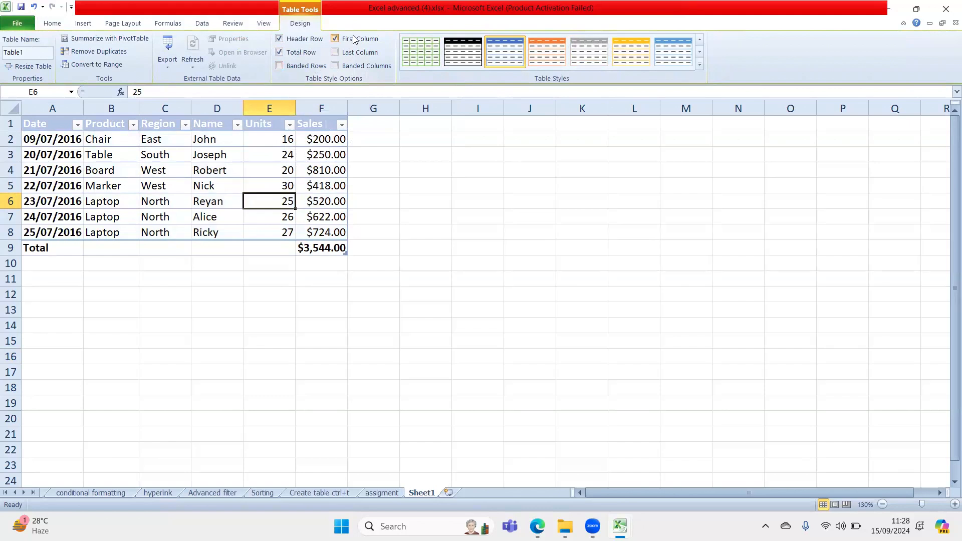
left_click(353, 40)
- Toggle the table's Last Column formatting on and off, ending with it off
left_click(357, 53)
left_click(357, 54)
left_click(356, 54)
left_click(357, 54)
left_click(356, 54)
left_click(356, 54)
left_click(357, 58)
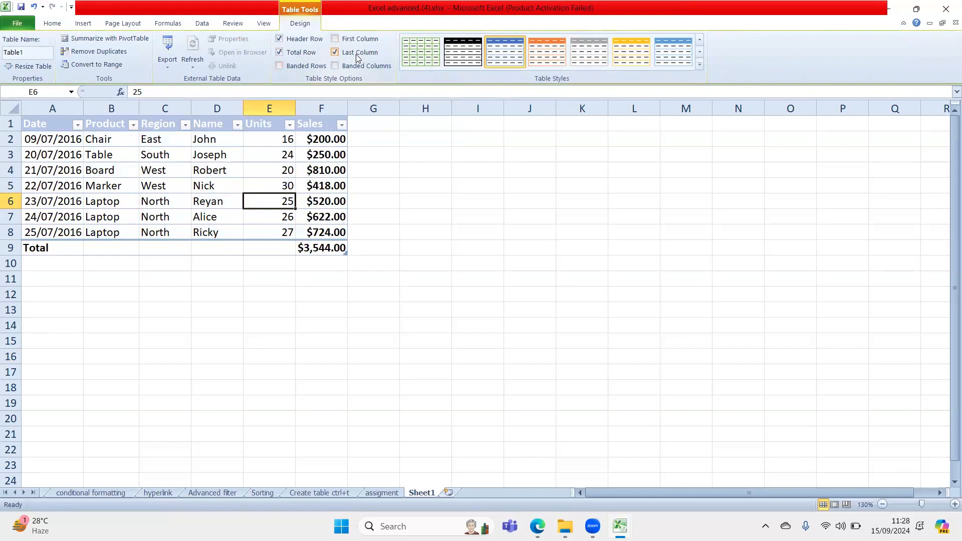
left_click(358, 58)
- Toggle the table's Banded Columns option on and off, ending with it off
left_click(360, 69)
left_click(360, 68)
left_click(359, 68)
left_click(360, 68)
left_click(360, 68)
left_click(360, 68)
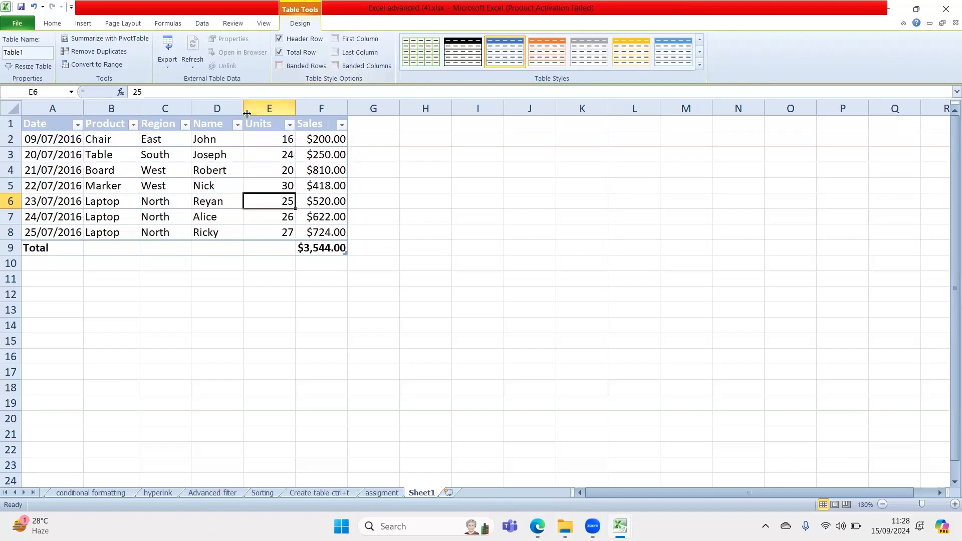
- Rename the table on Sheet1 to mynewtable
left_click(36, 51)
key("BackSpace")
left_click(576, 186)
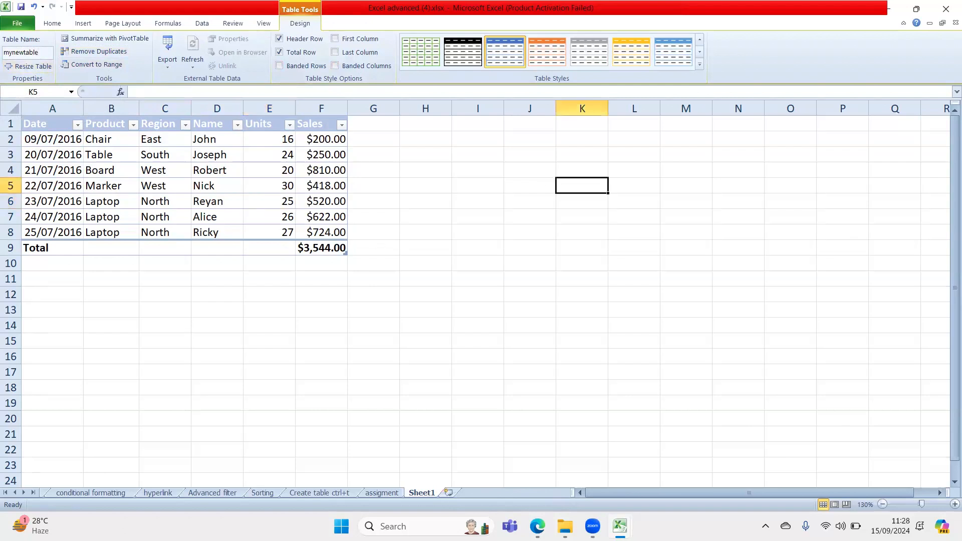
- Go to the conditional formatting sheet and jump from there to the table by its name, mynewtable
left_click(88, 493)
left_click(161, 389)
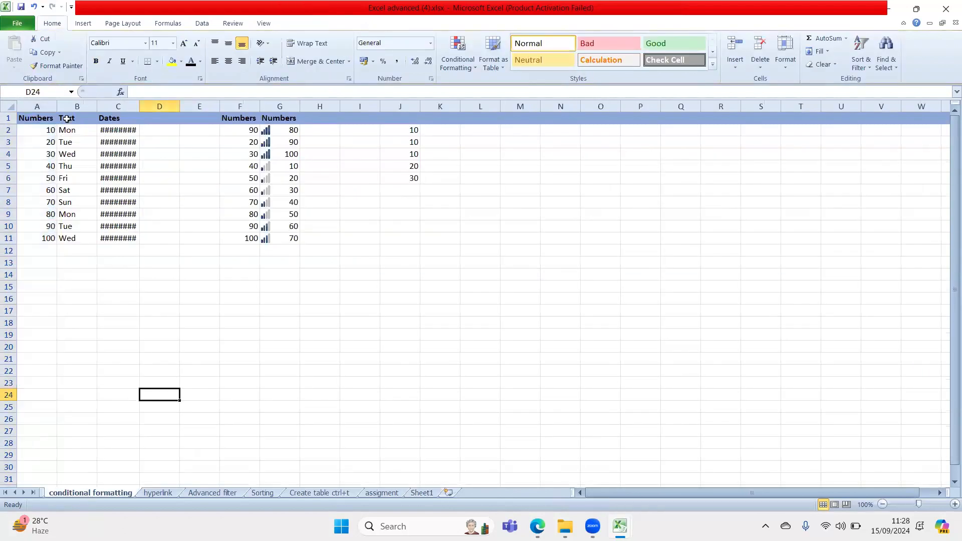
left_click(71, 92)
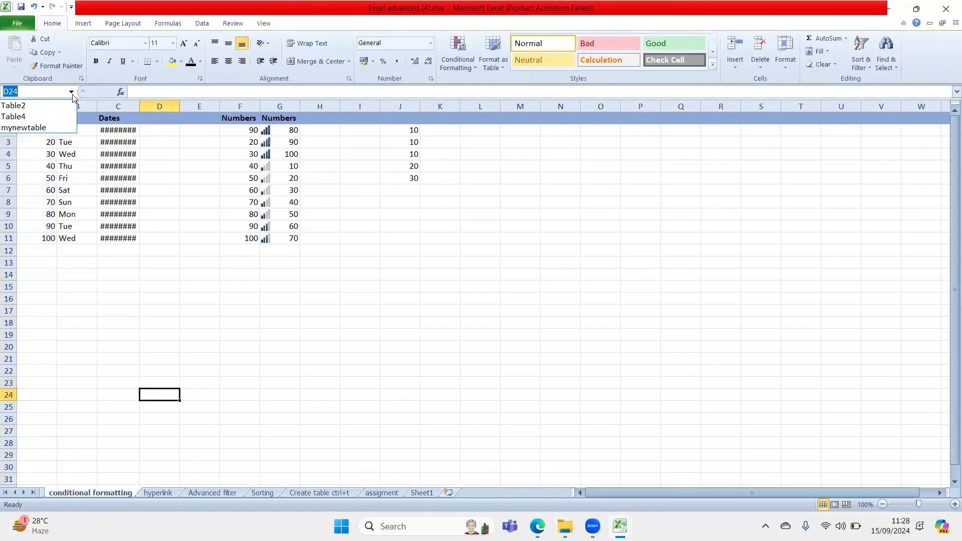
left_click(59, 127)
left_click(420, 280)
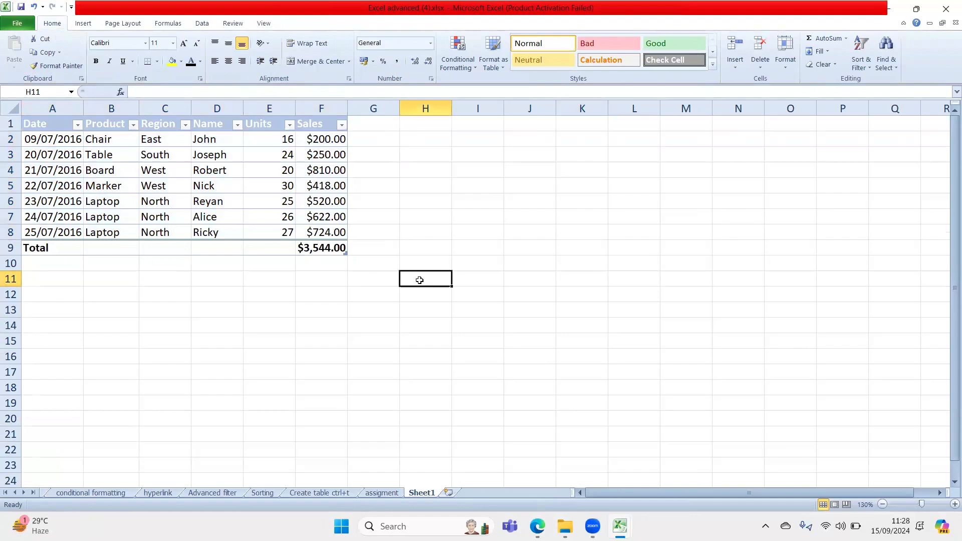
- Set up Remove Duplicates on mynewtable with only the Region column checked for duplicates
left_click(270, 172)
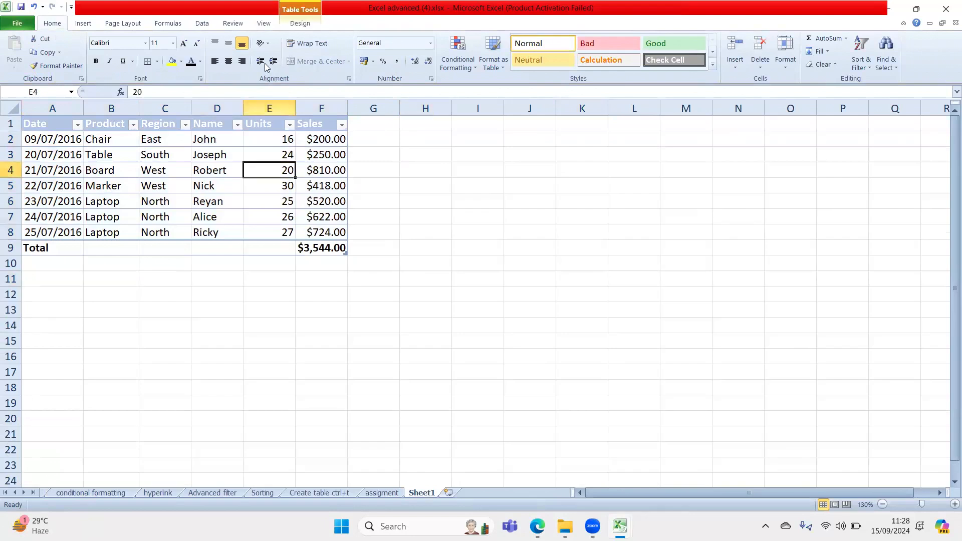
left_click(300, 23)
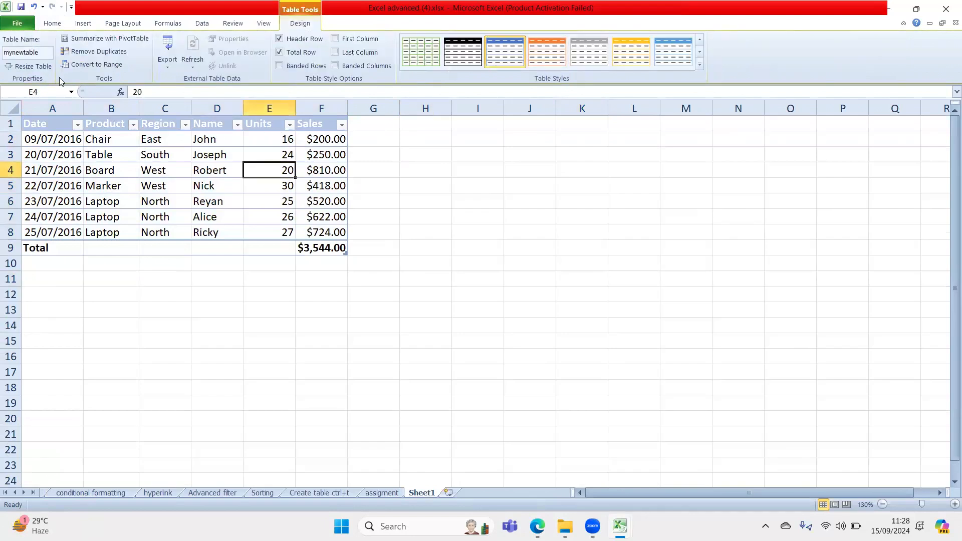
left_click(101, 55)
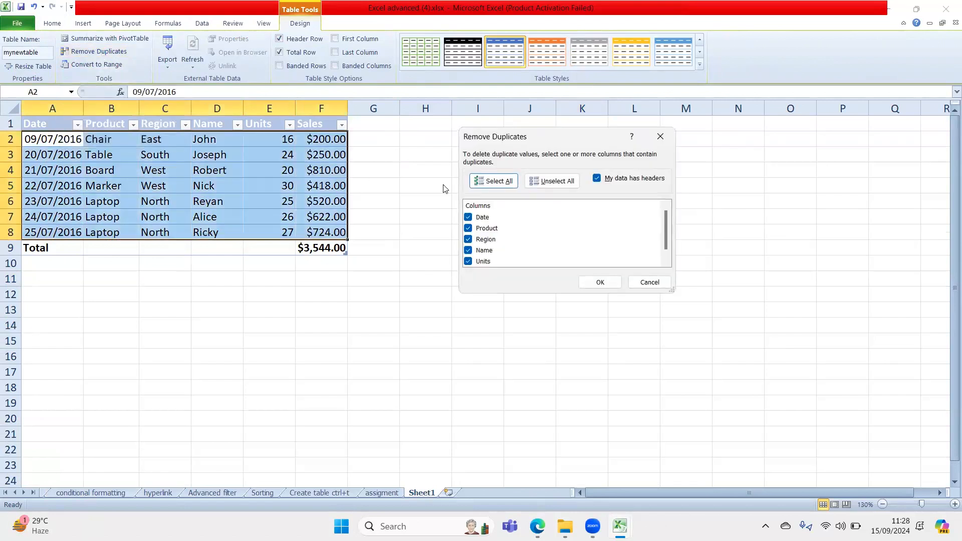
scroll(521, 245, "down", 1)
scroll(481, 258, "up", 1)
scroll(481, 258, "down", 1)
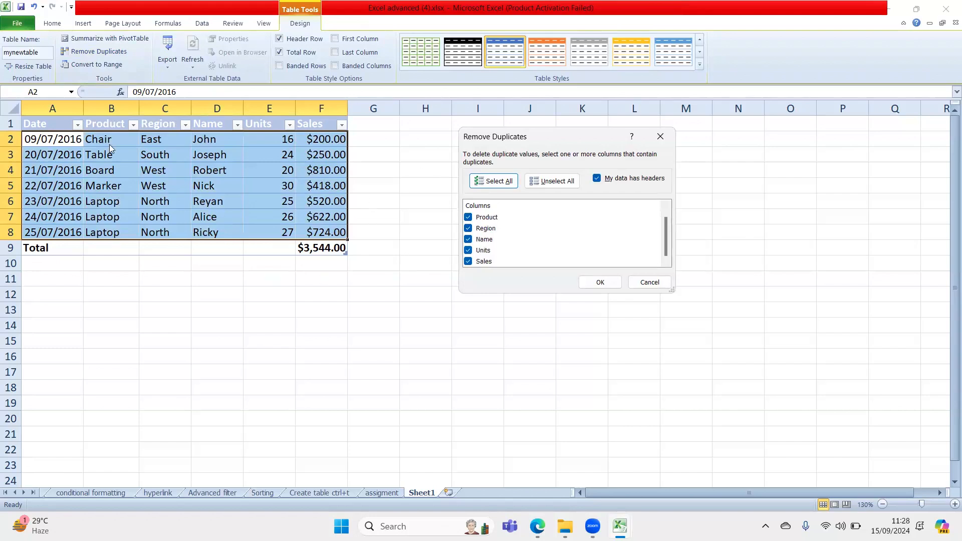
left_click(516, 219)
left_click(500, 222)
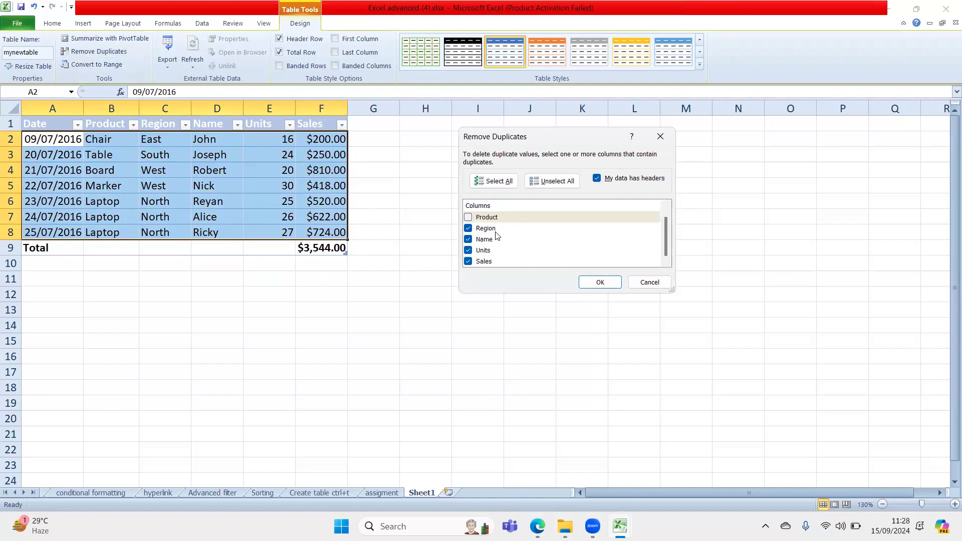
left_click(497, 240)
left_click(497, 242)
left_click(497, 251)
left_click(497, 252)
double_click(497, 262)
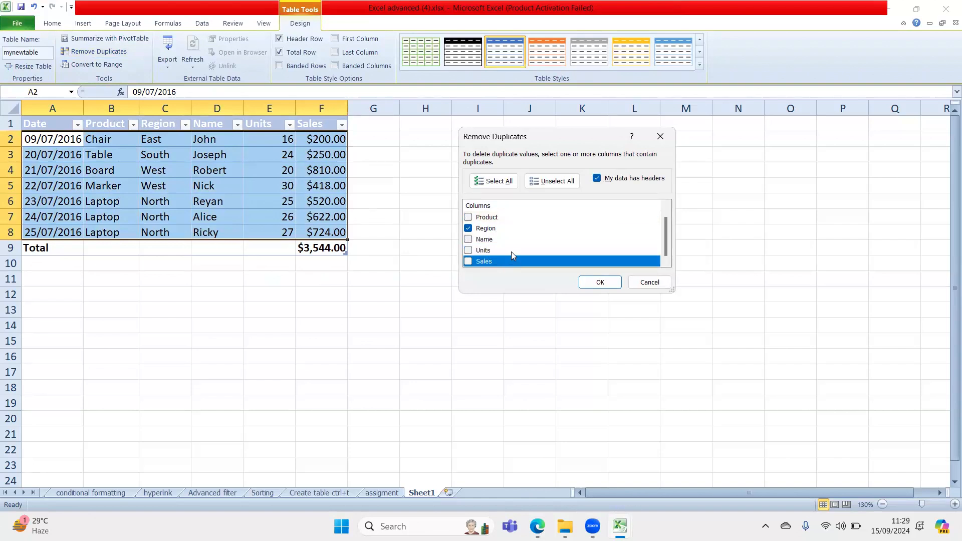
scroll(615, 242, "up", 1)
left_click(516, 222)
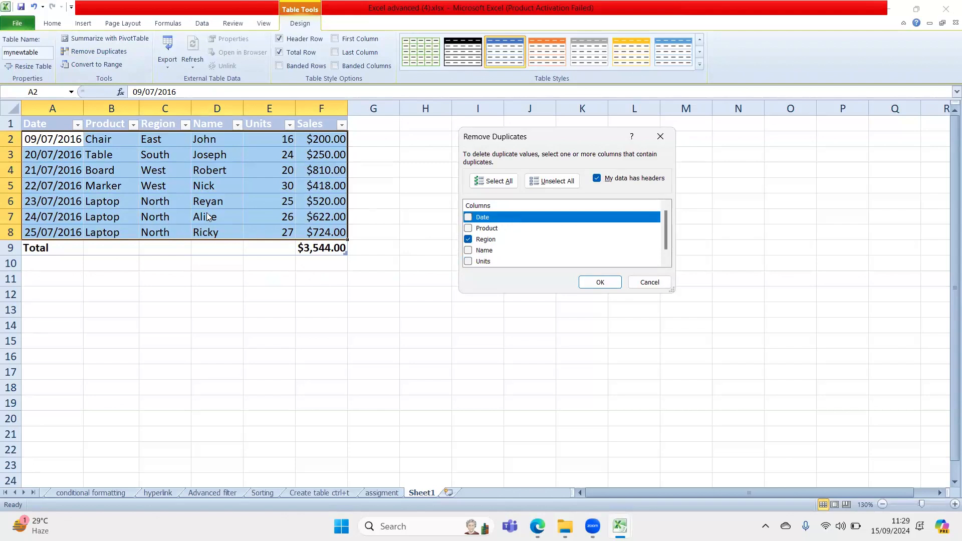
- Run the duplicate removal on the table and dismiss the summary
left_click(599, 281)
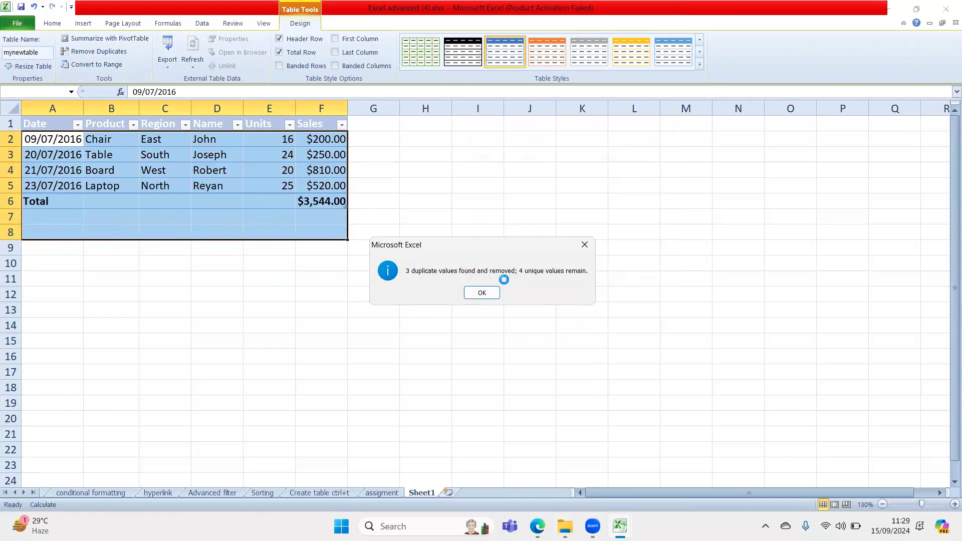
left_click(482, 292)
left_click(303, 359)
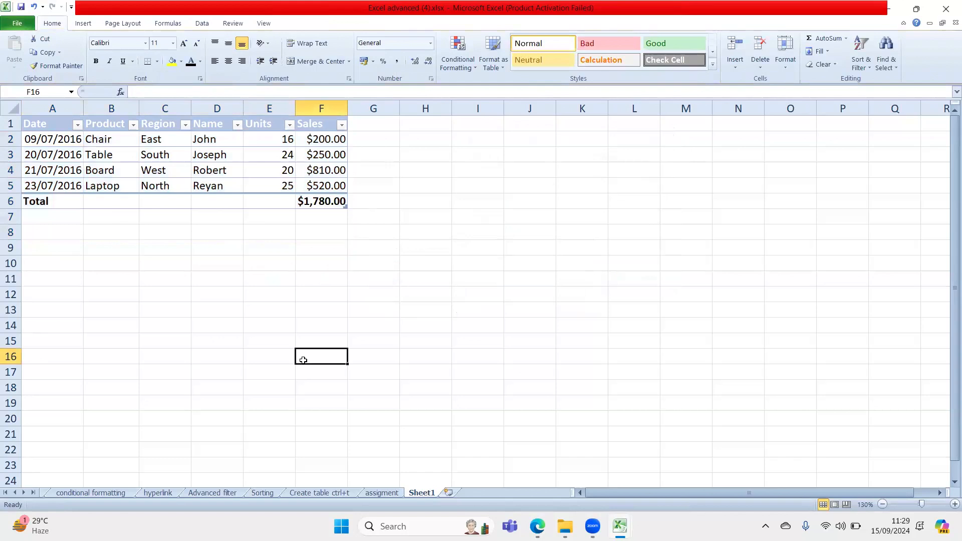
- Undo the Region duplicate removal on mynewtable and view the Date column's filter options
key("ctrl+z")
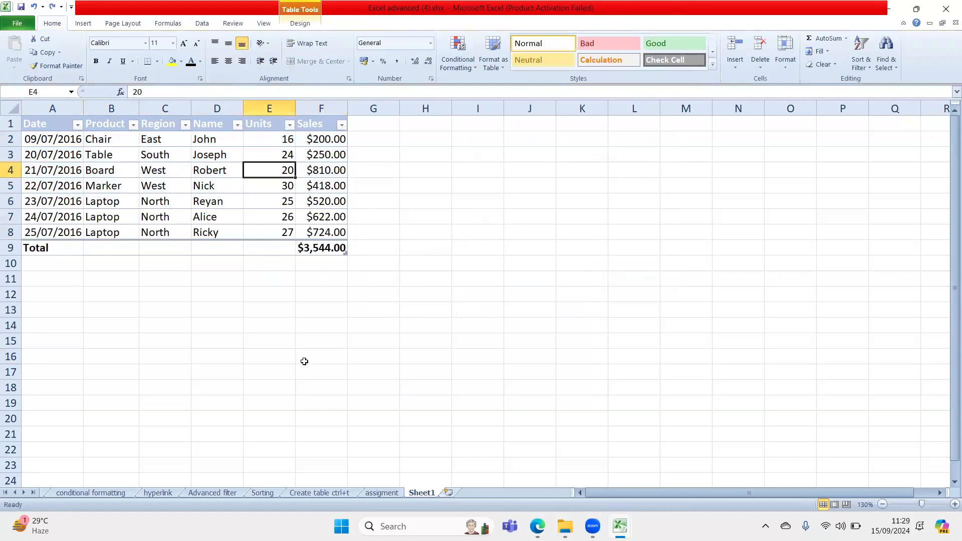
left_click(140, 153)
left_click(298, 23)
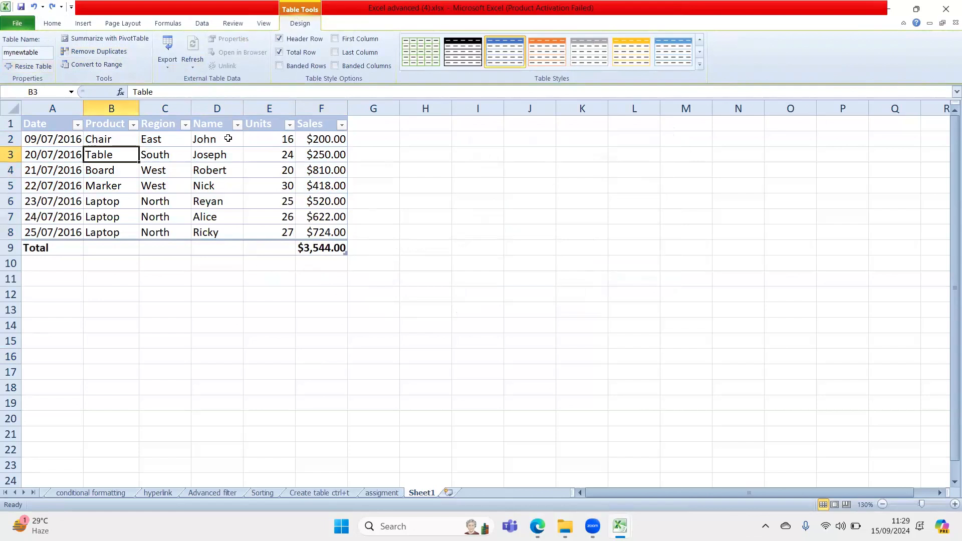
left_click(80, 128)
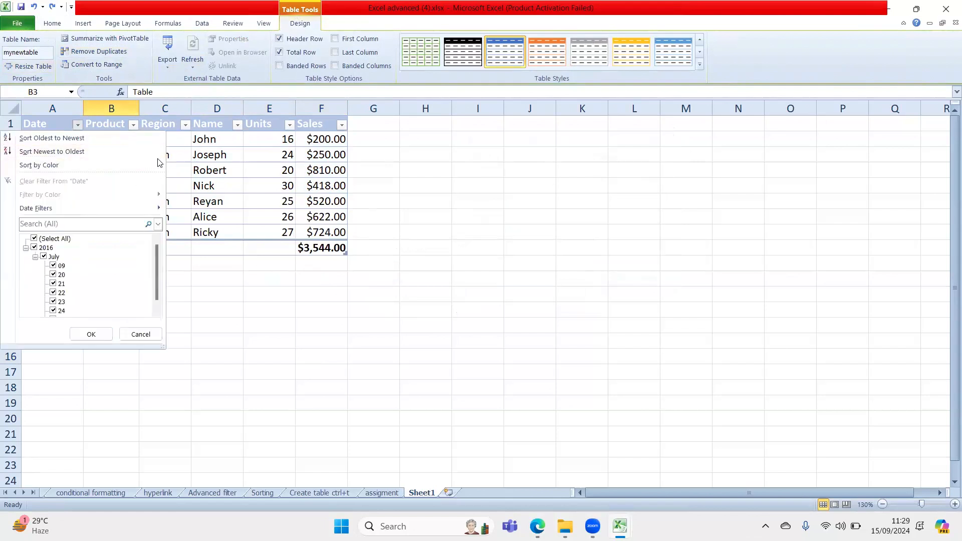
left_click(187, 164)
- Resize mynewtable to cover only the Date through Units columns, leaving Sales outside the table
left_click(45, 65)
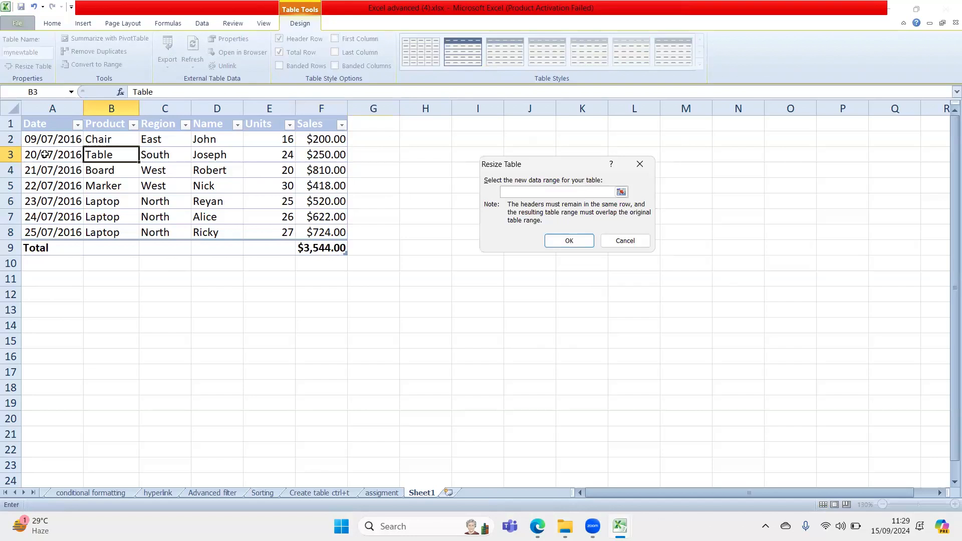
left_click_drag(54, 129, 271, 229)
left_click(562, 244)
left_click(485, 345)
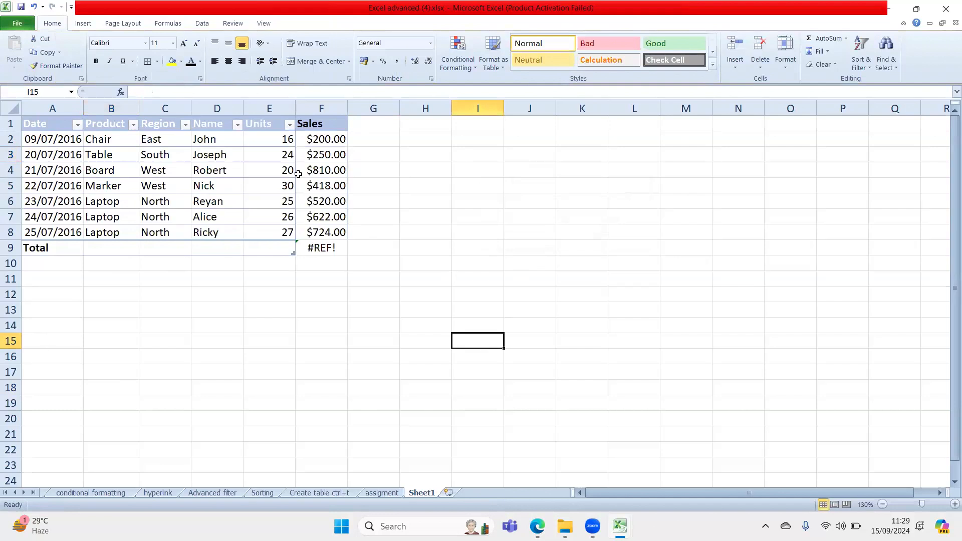
left_click(328, 158)
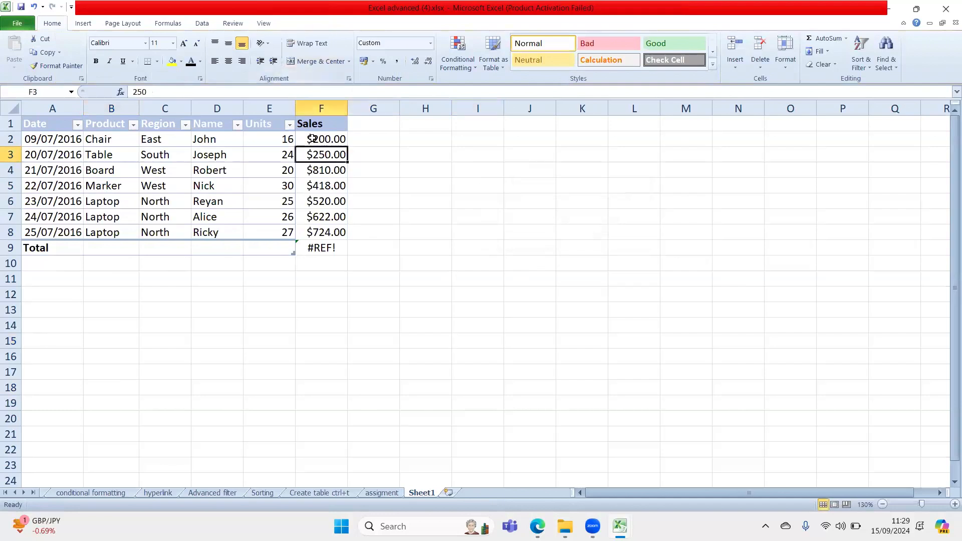
left_click(281, 165)
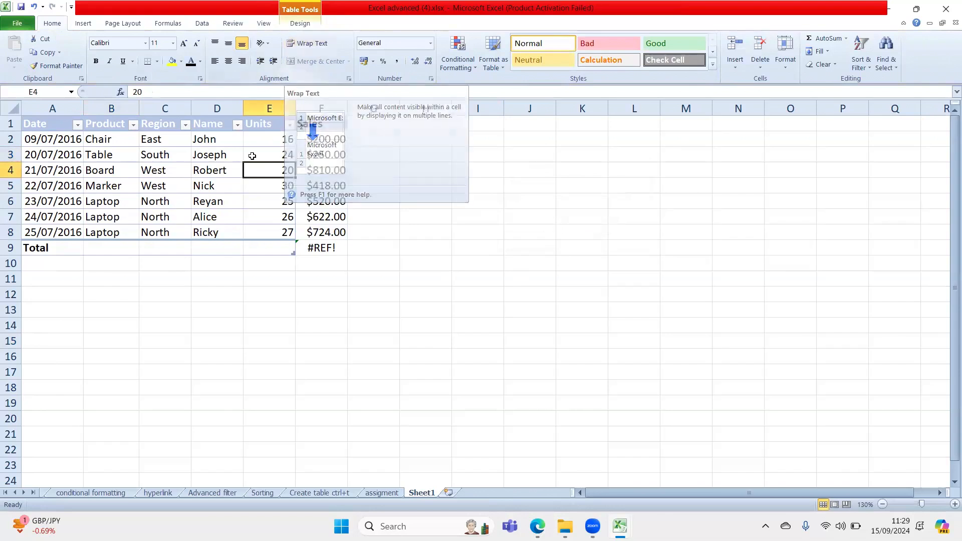
- Convert mynewtable to a normal range and confirm the conversion
left_click(300, 24)
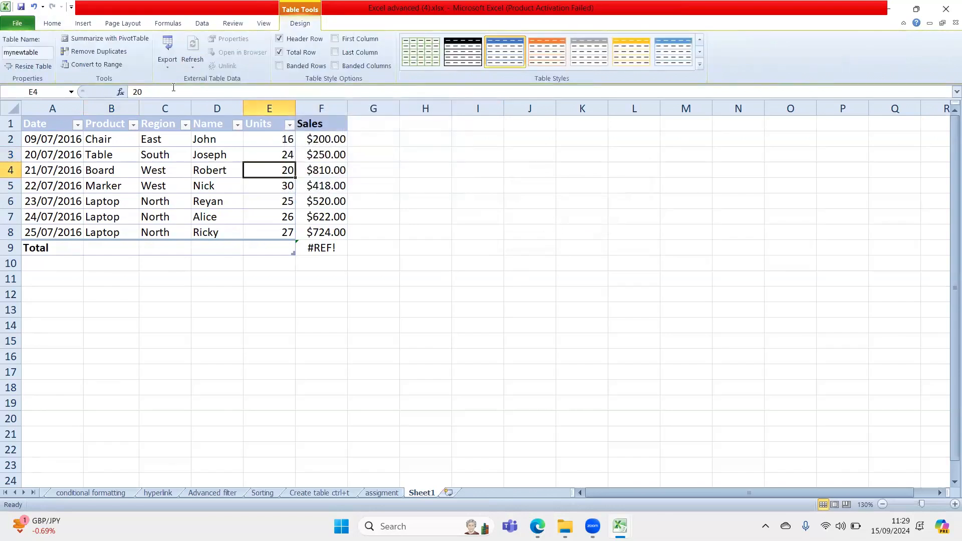
left_click(108, 65)
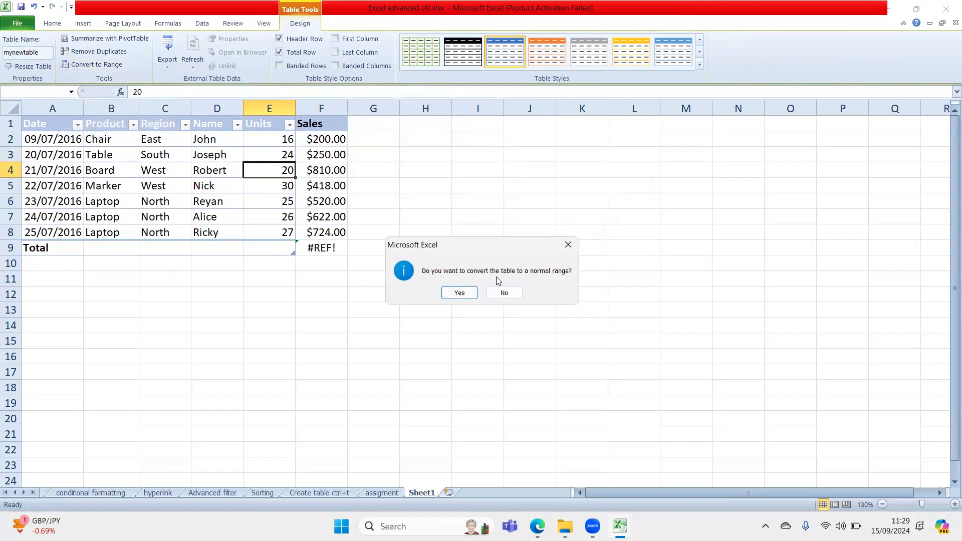
left_click(458, 293)
left_click(418, 300)
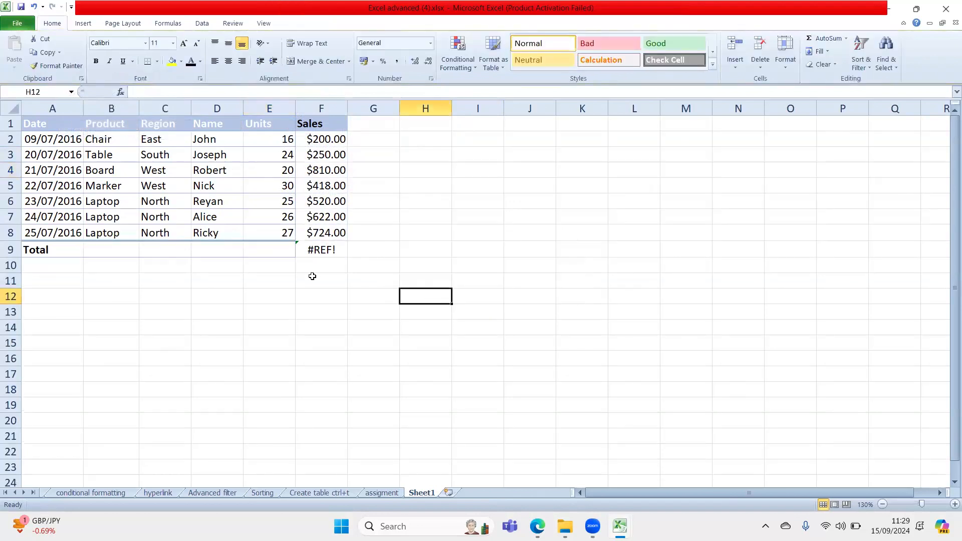
left_click(205, 189)
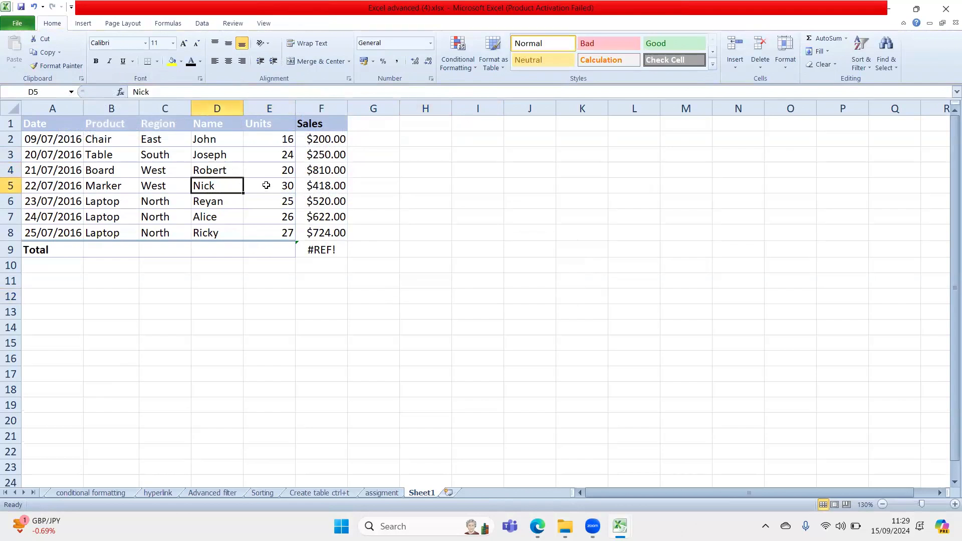
left_click(132, 204)
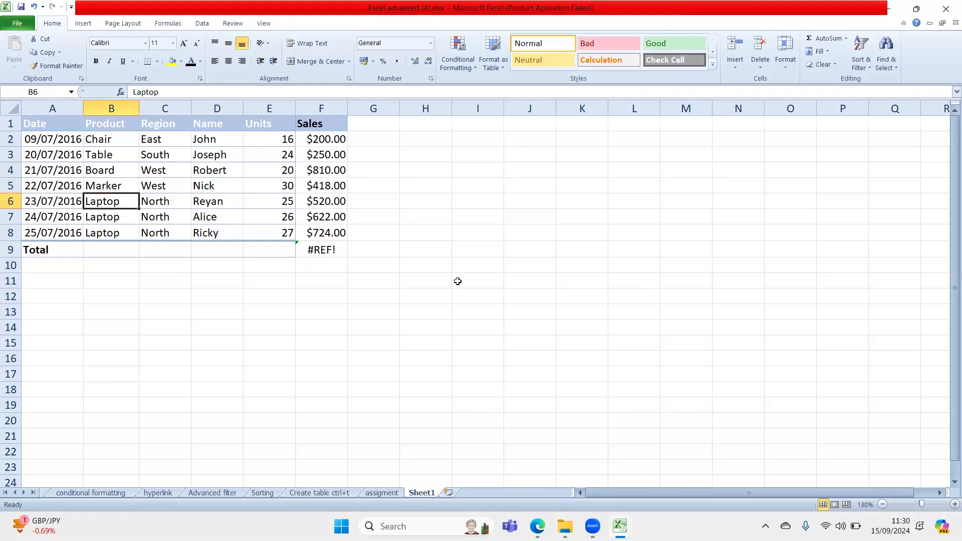
left_click(212, 201)
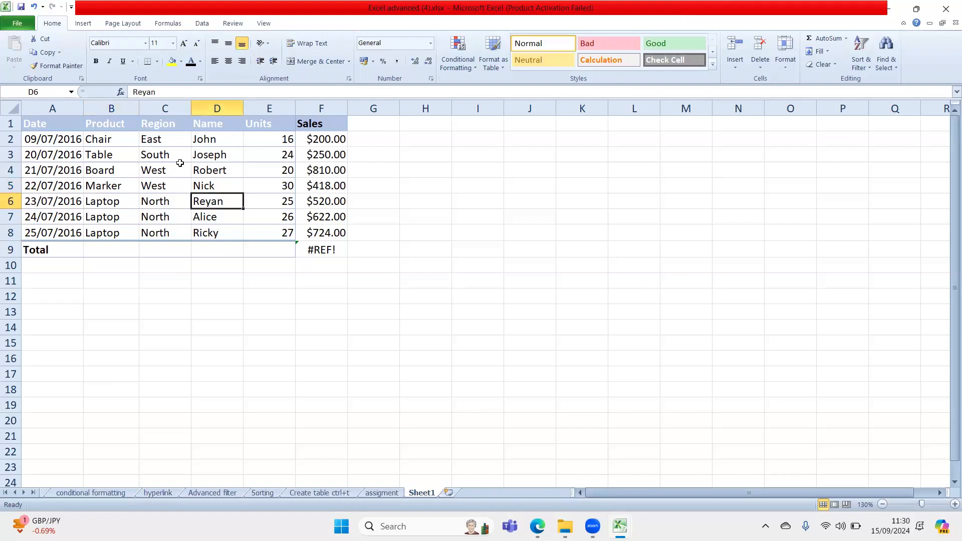
left_click(409, 233)
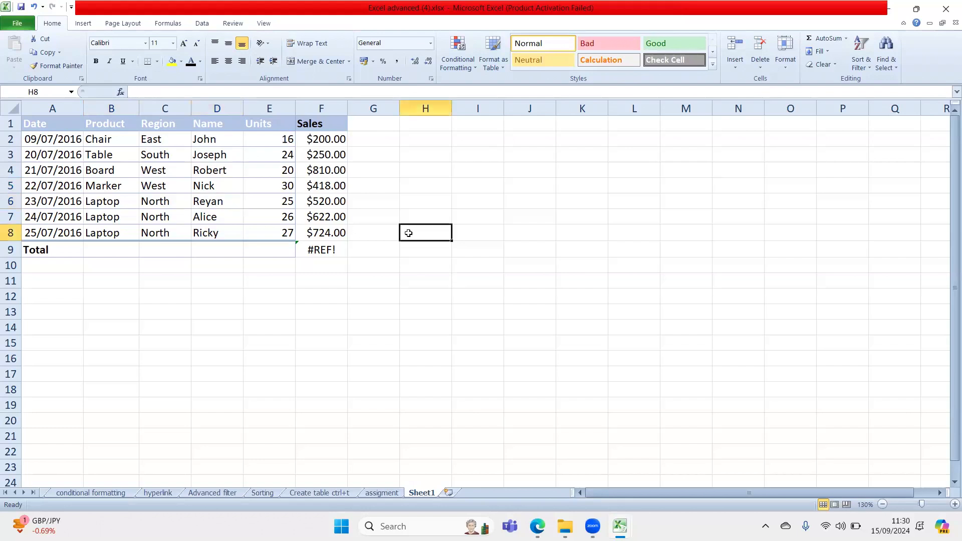
left_click(245, 189)
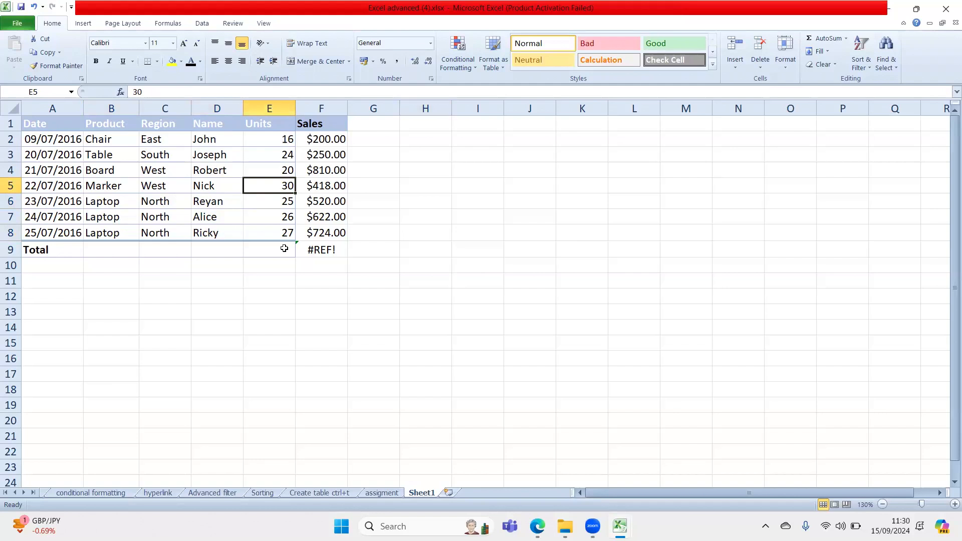
left_click(181, 197)
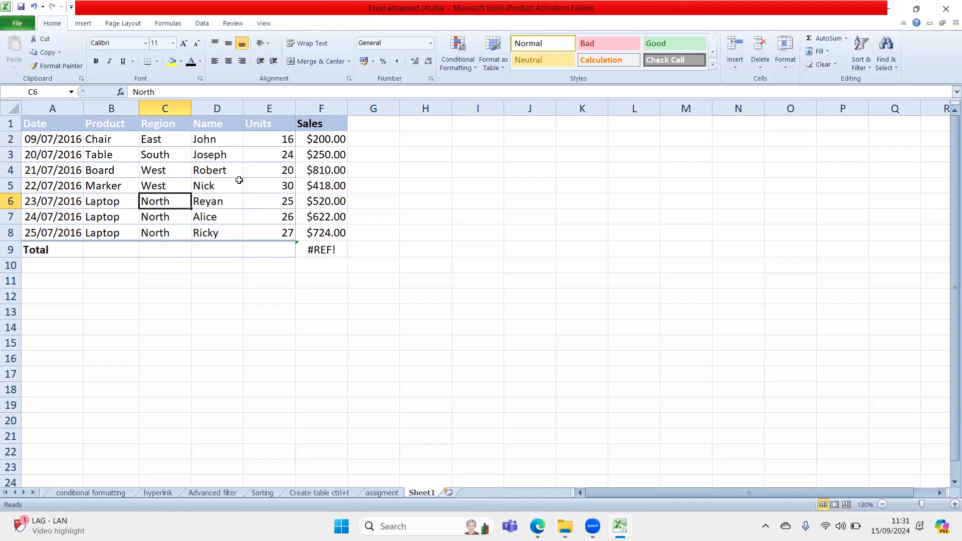
- Undo the conversion to a normal range and the table resize
key("ctrl+z")
key("ctrl+z")
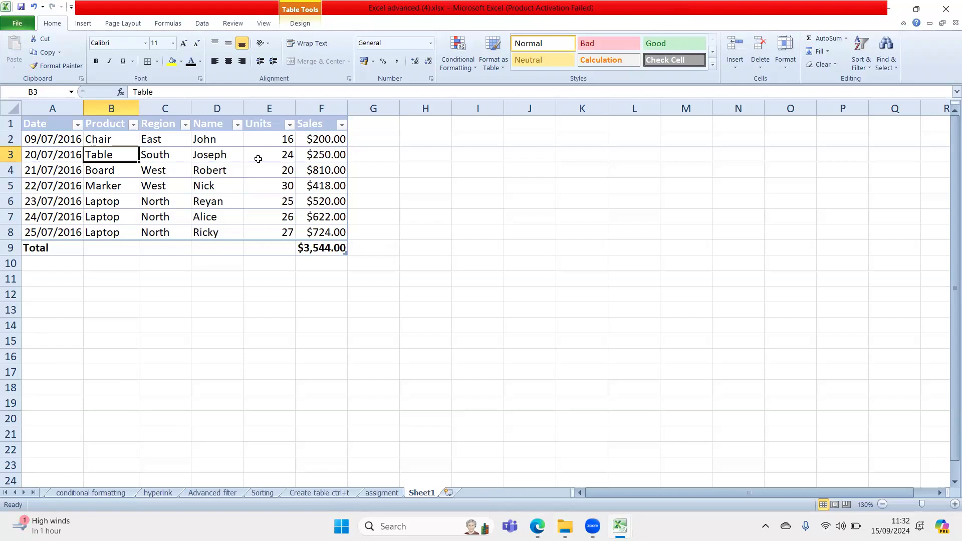
- Copy the range A1:G11 containing the sales table and paste it at cell I7
left_click_drag(353, 279, 15, 116)
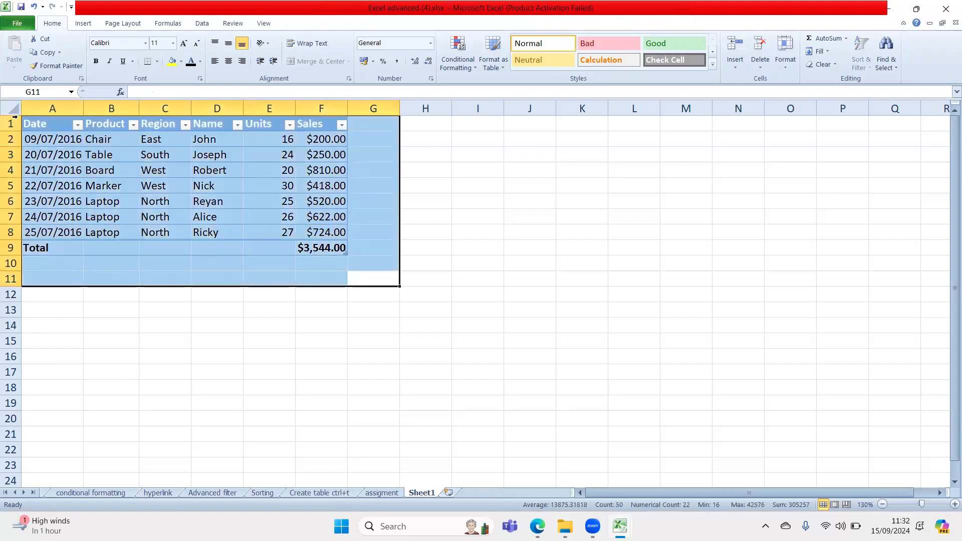
key("ctrl+c")
left_click(492, 215)
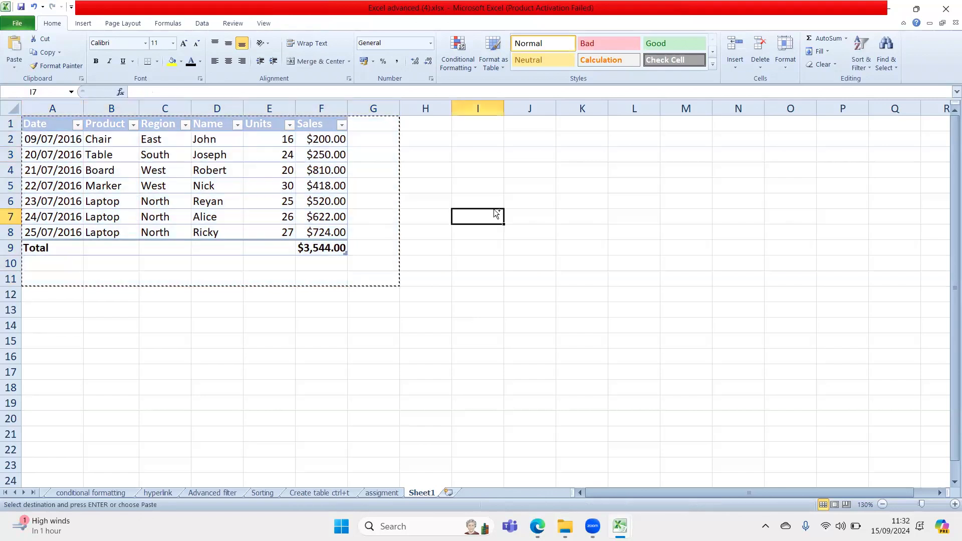
key("ctrl+v")
left_click(531, 451)
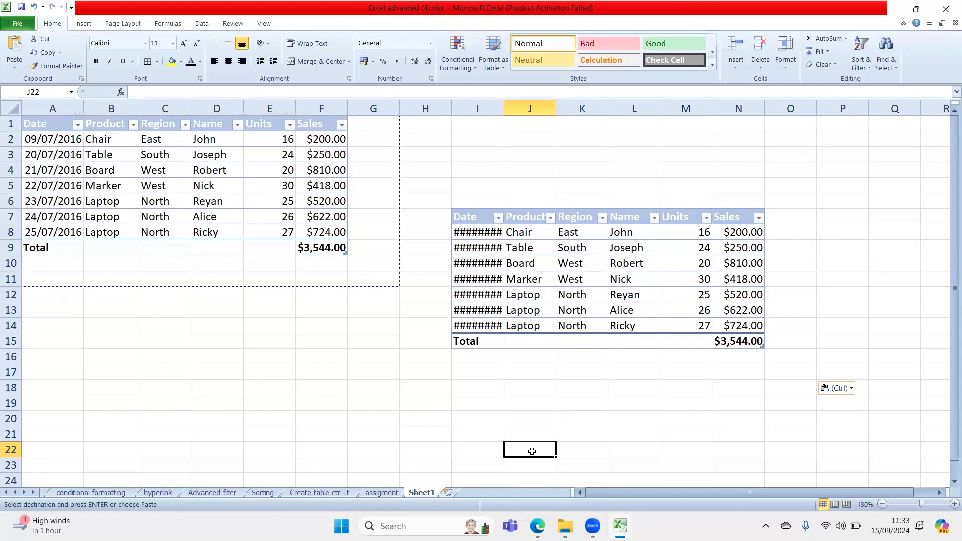
- Autofit column I to the dates of the pasted table and end the pending copy mode
left_click(418, 328)
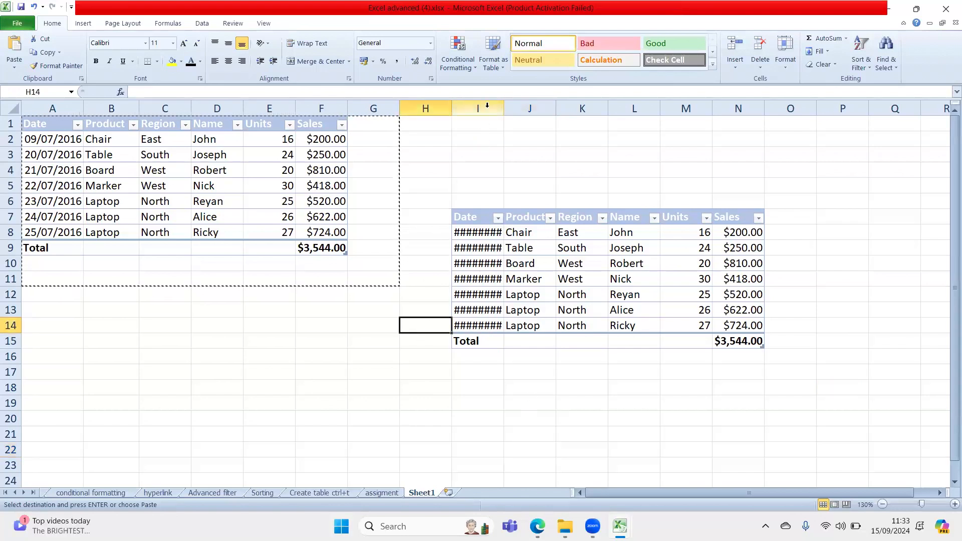
double_click(504, 107)
left_click(567, 397)
key("Home")
left_click(505, 392)
key("Escape")
left_click(430, 387)
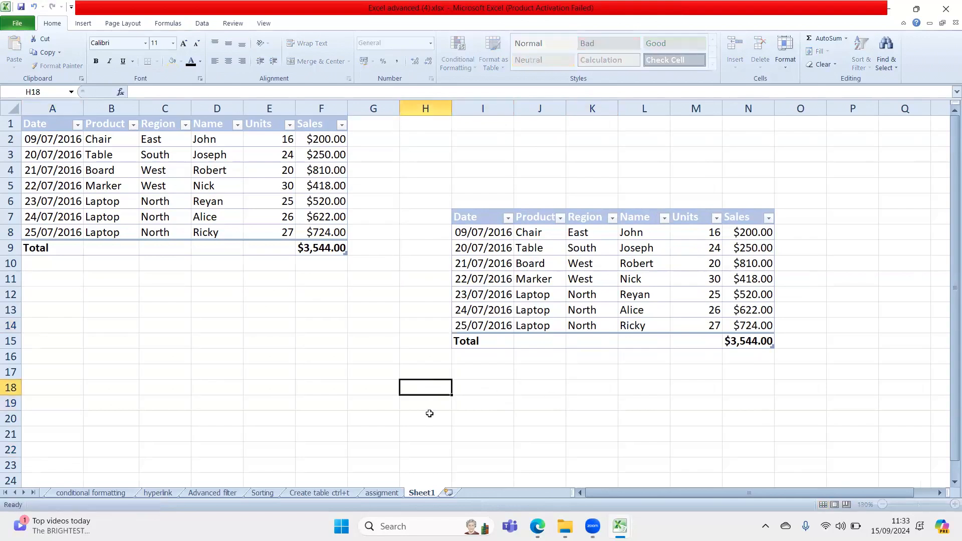
- Delete the pasted table copy by clearing the range H6:O20
left_click_drag(436, 195, 788, 413)
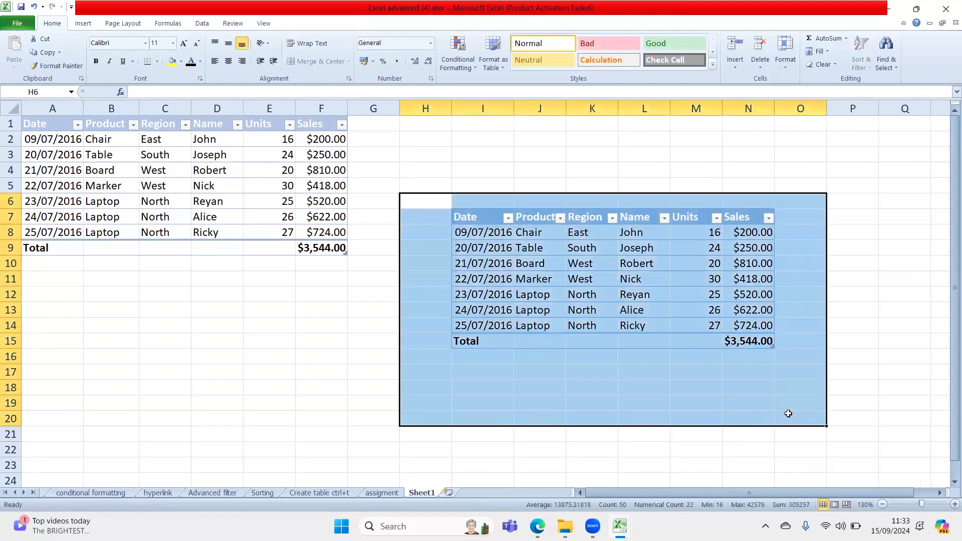
key("Delete")
left_click(266, 326)
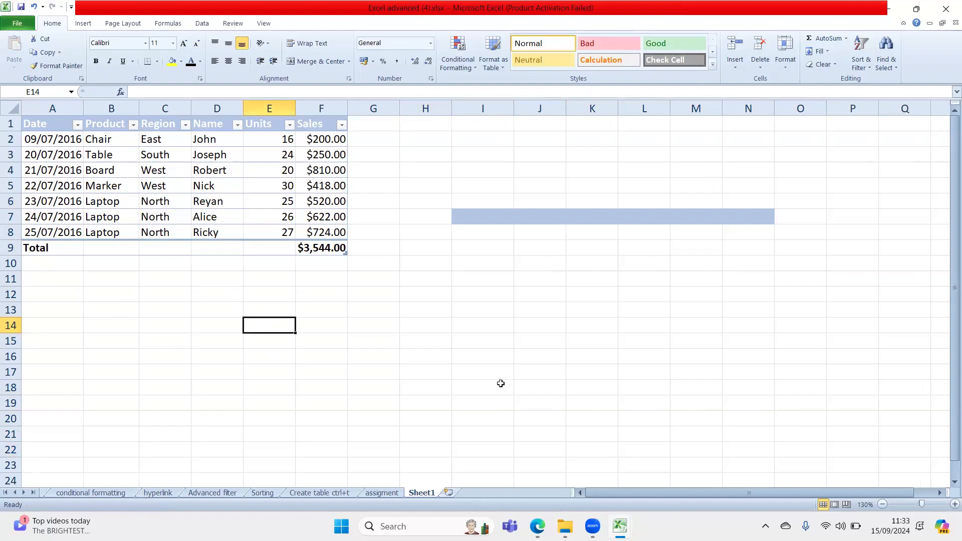
- Switch to the ASSIGNMENTS (2) workbook and go to its ASSIGNMENT2 sheet
left_click(88, 184)
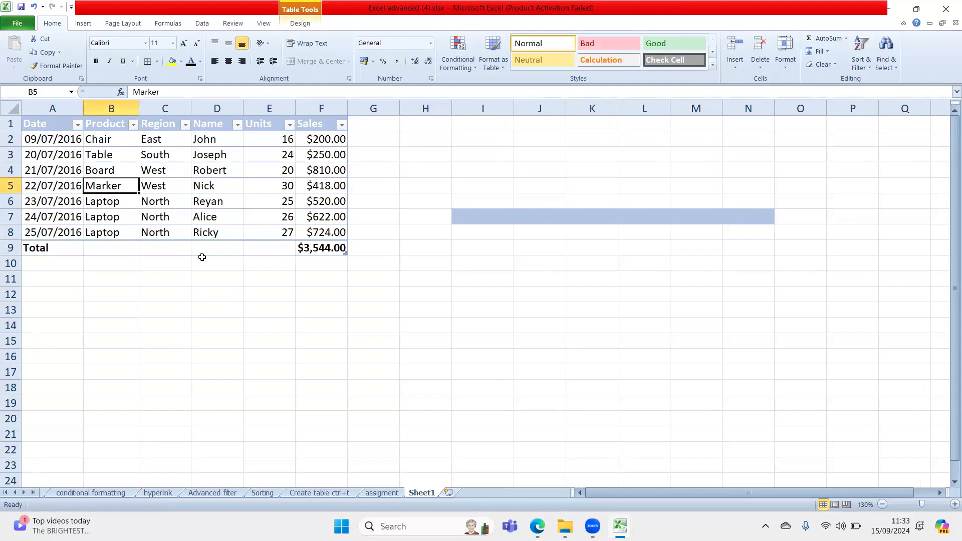
mouse_move(620, 526)
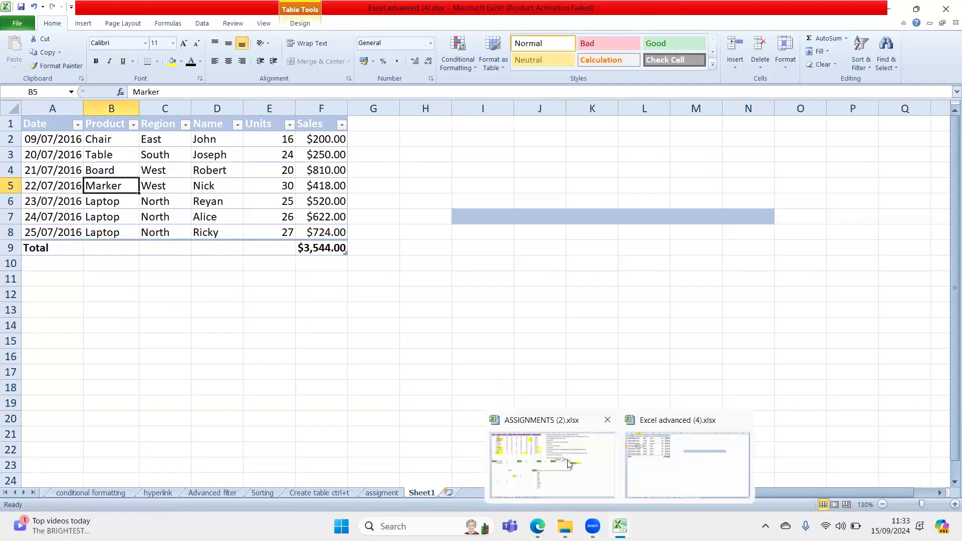
left_click(563, 458)
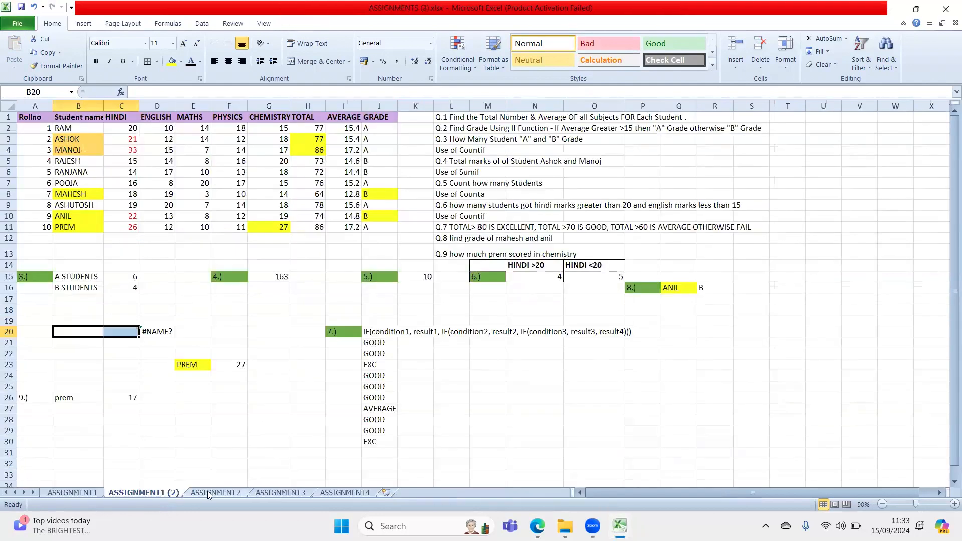
left_click(271, 283)
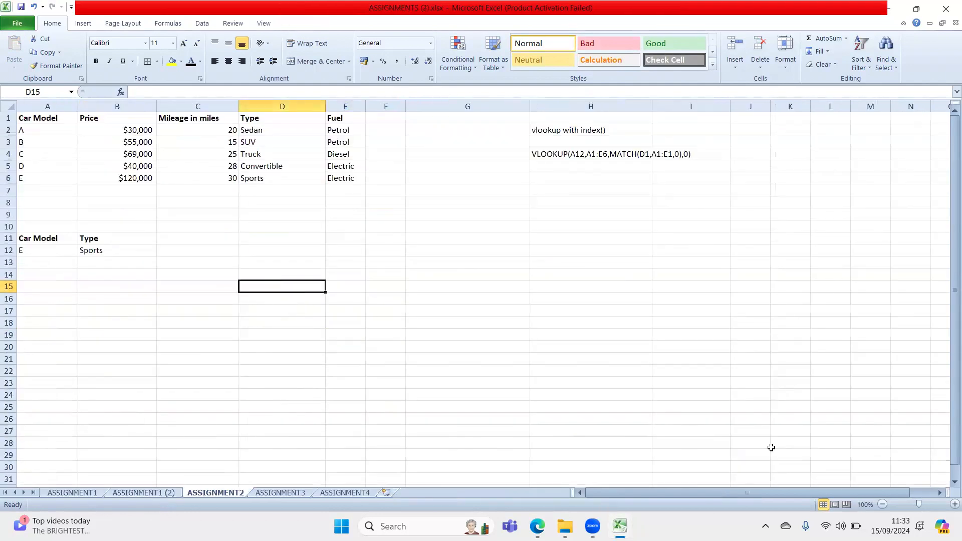
- Fill the car table's header row A1:E1, from Car Model to Fuel, with yellow
left_click(954, 504)
left_click(955, 504)
left_click(954, 503)
left_click(954, 504)
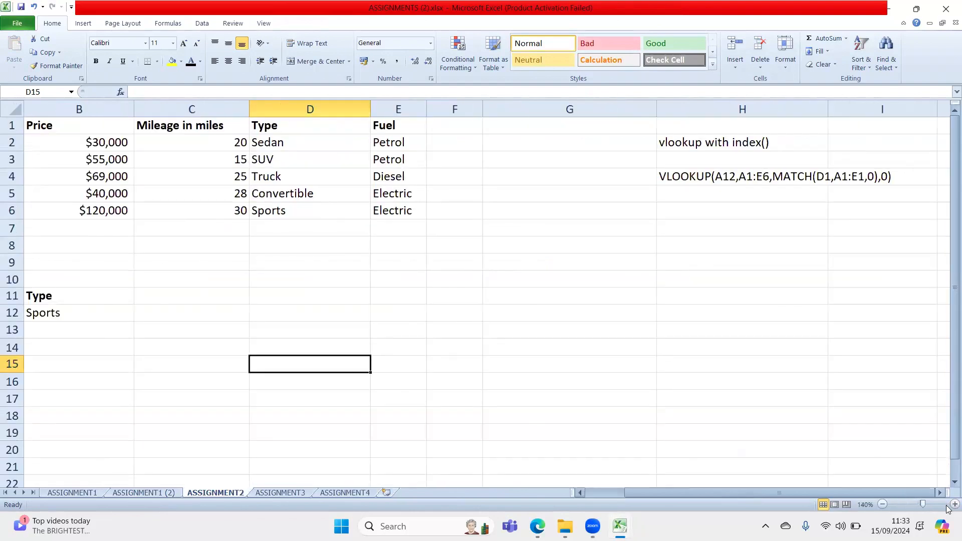
left_click(882, 504)
left_click(882, 504)
left_click(69, 110)
left_click(189, 213)
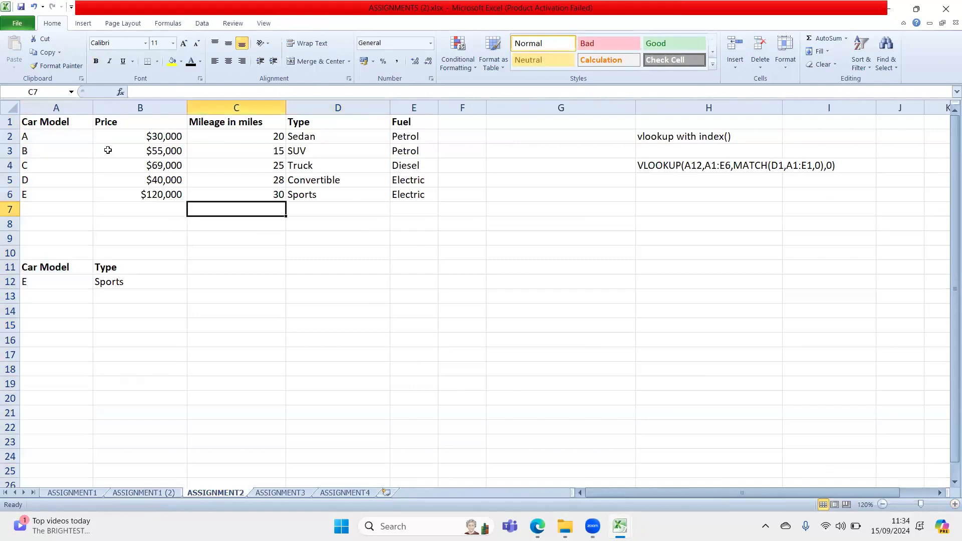
left_click_drag(90, 126, 426, 123)
left_click(172, 61)
left_click(328, 313)
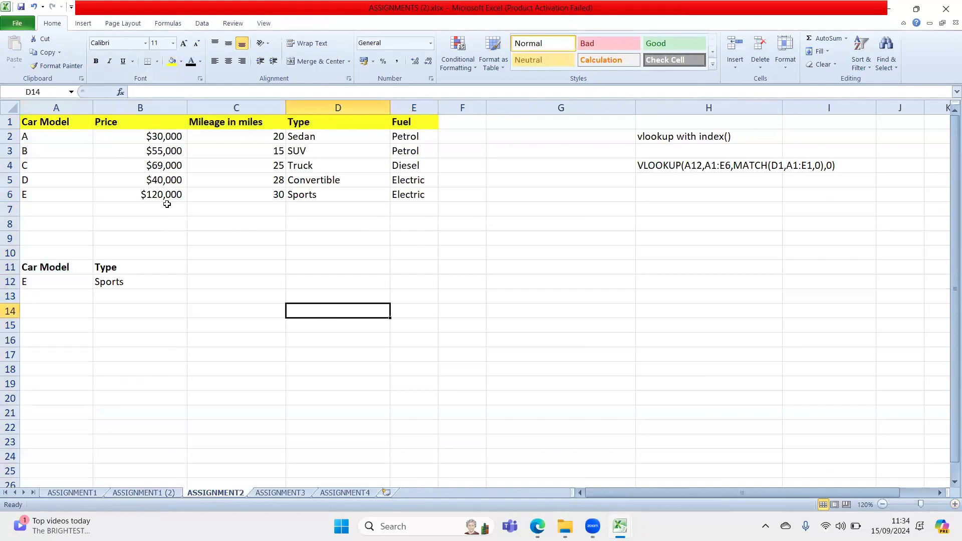
left_click(36, 123)
left_click(107, 119)
left_click(268, 119)
left_click(326, 121)
left_click(423, 122)
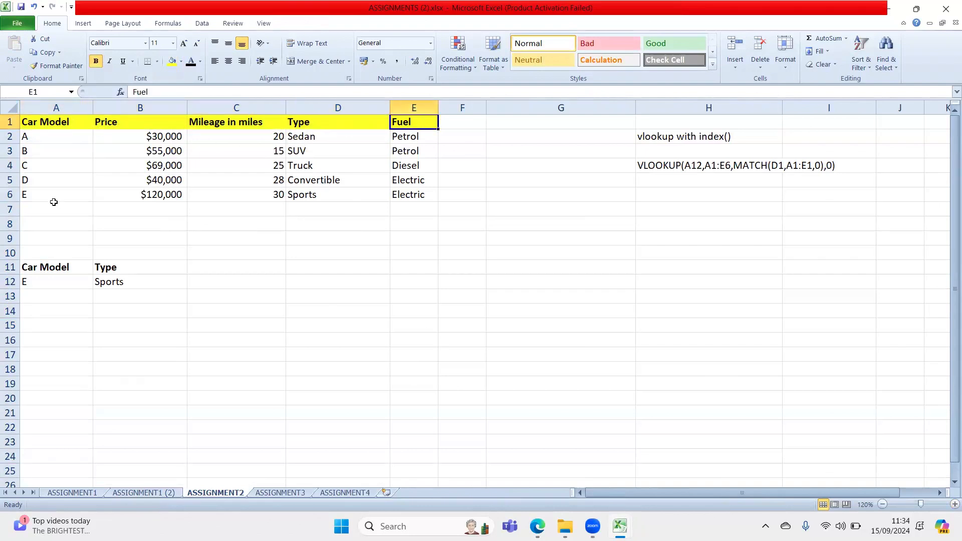
- Highlight car model E in A6 and its type Sports in D6 with yellow fill
left_click(66, 194)
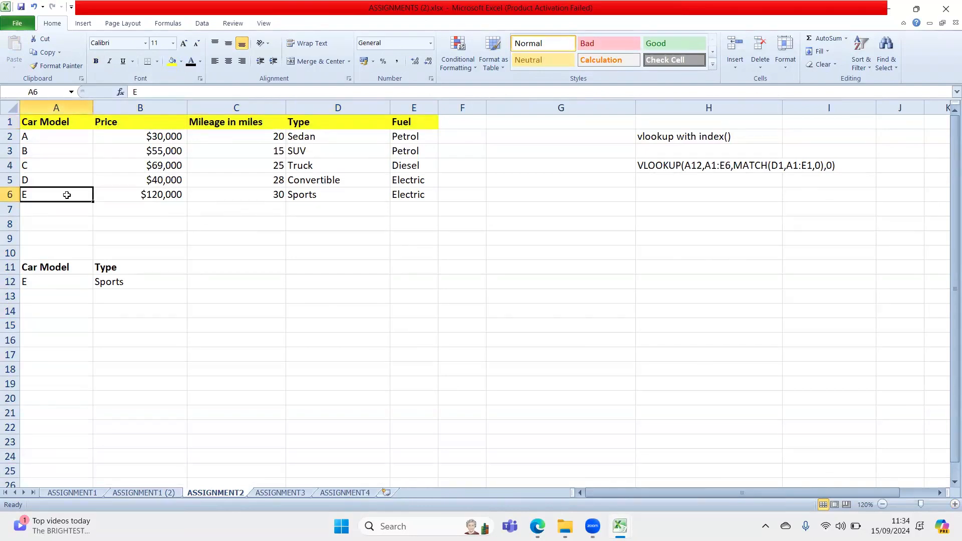
left_click(171, 60)
left_click(310, 199)
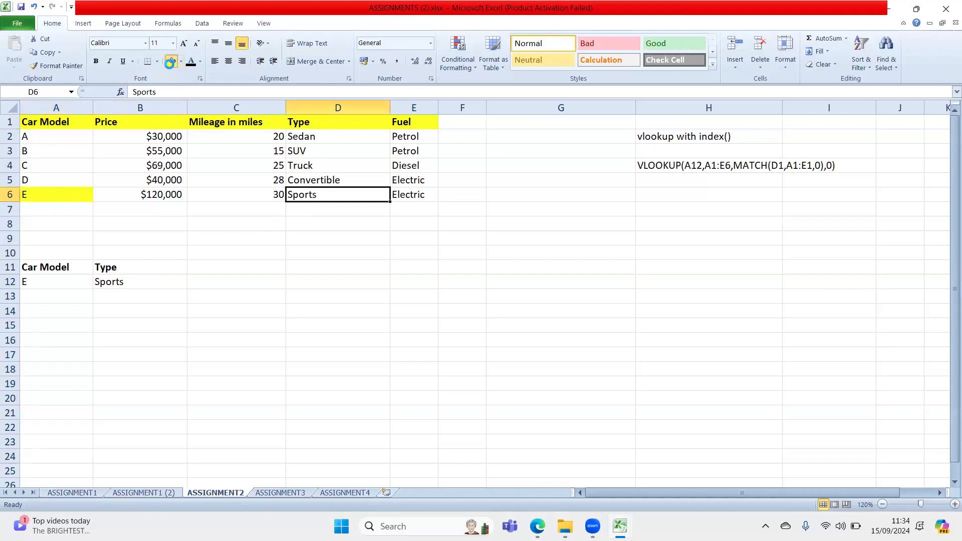
left_click(172, 60)
left_click(536, 337)
- Delete the written-out VLOOKUP with MATCH formula text from cell H4
left_click(685, 165)
key("Delete")
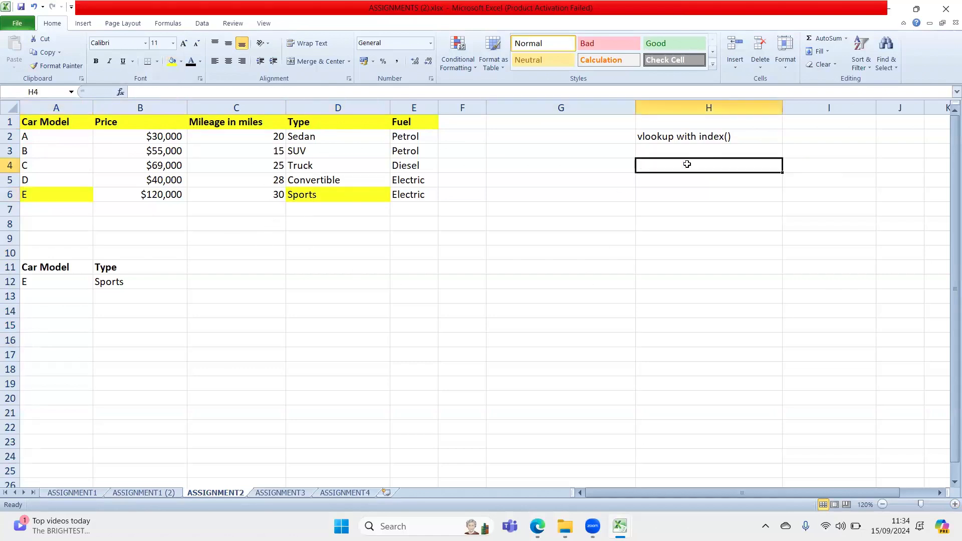
- Delete the note from cell H2 and copy the car table A1:E6
left_click(715, 140)
key("Delete")
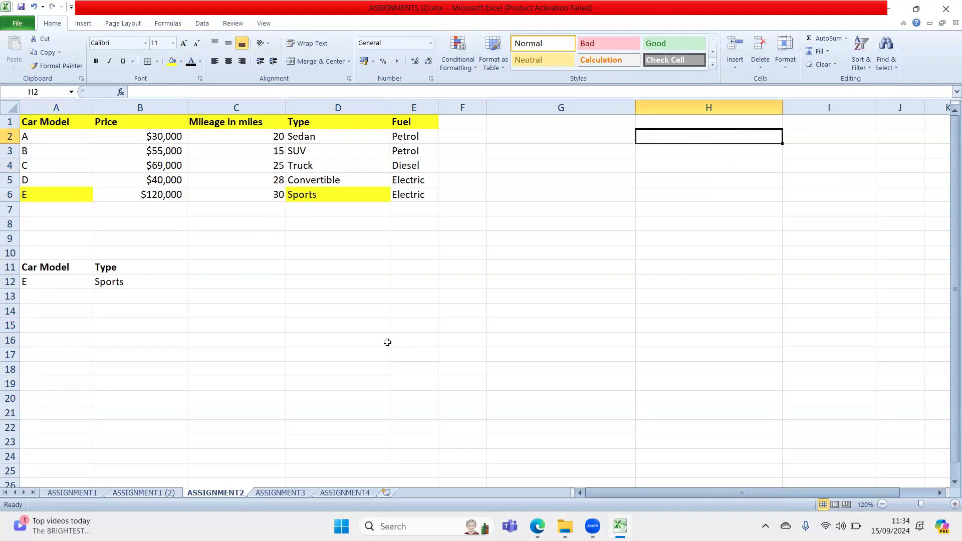
left_click_drag(83, 122, 422, 197)
key("ctrl+c")
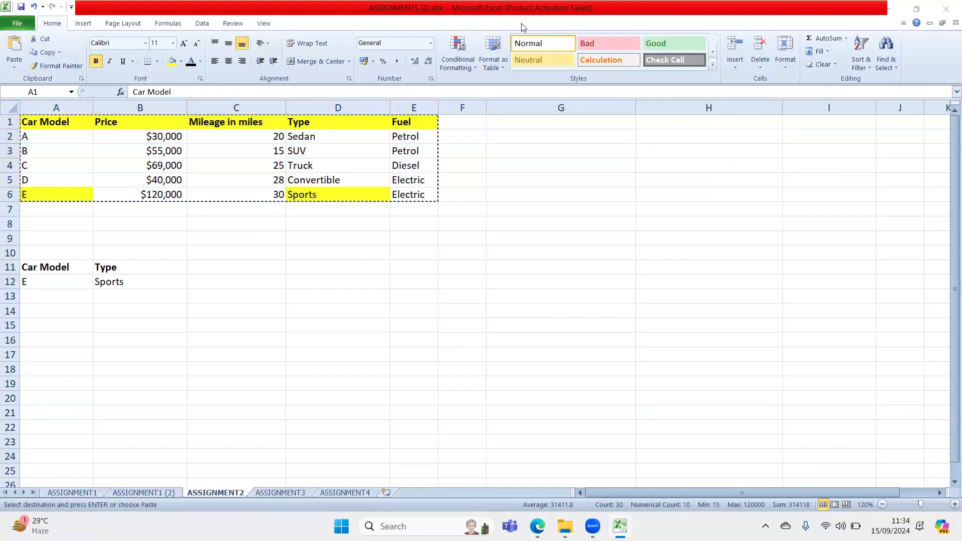
left_click(353, 354)
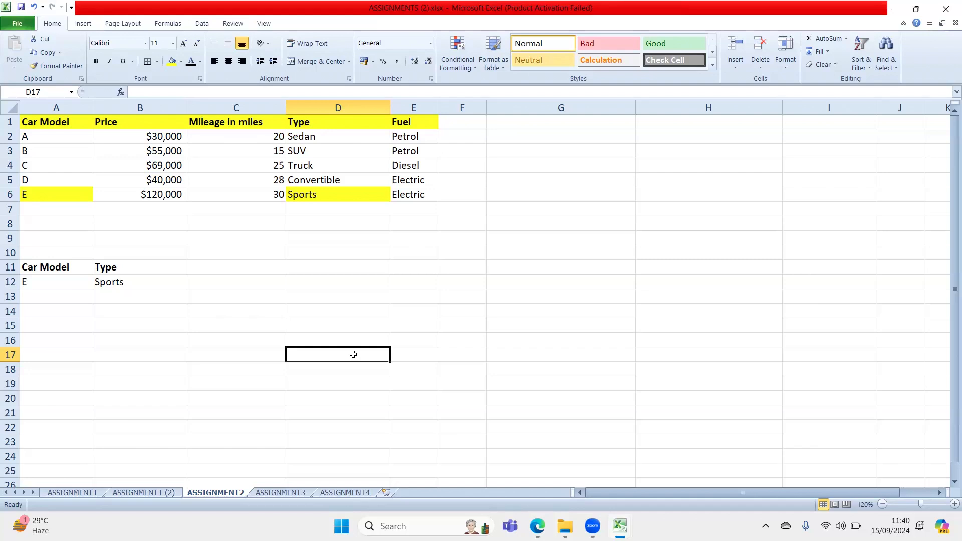
- Copy the car model E from A12 into cell D12 as the lookup value
left_click(46, 283)
key("ctrl+c")
left_click(341, 282)
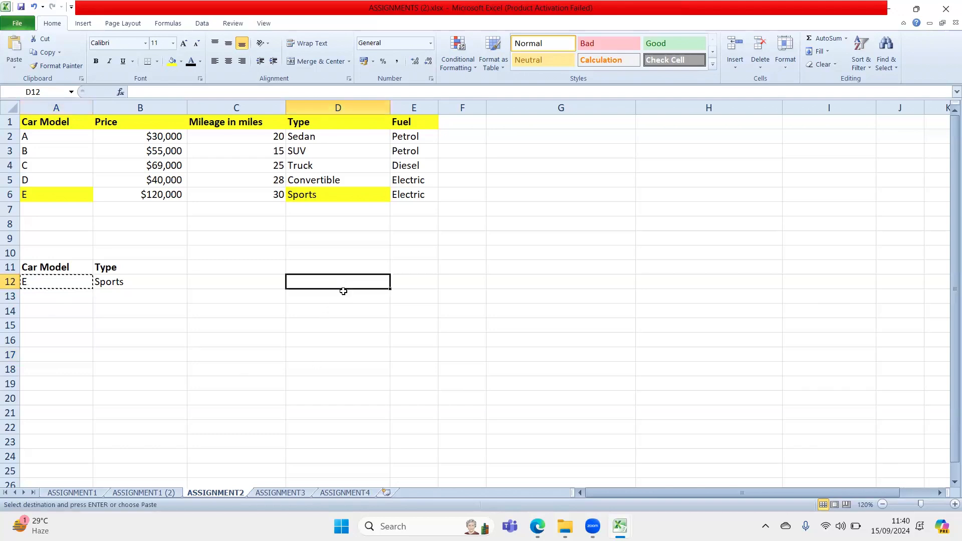
key("ctrl+v")
left_click(360, 315)
double_click(363, 327)
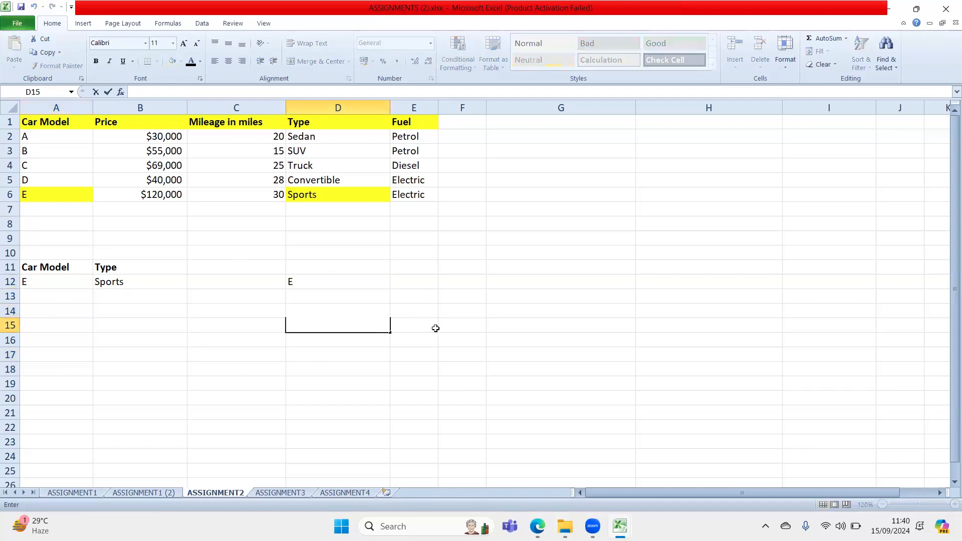
- Start a VLOOKUP formula in E12 with D12 as the lookup value and A1:E6 as the table array
left_click(419, 288)
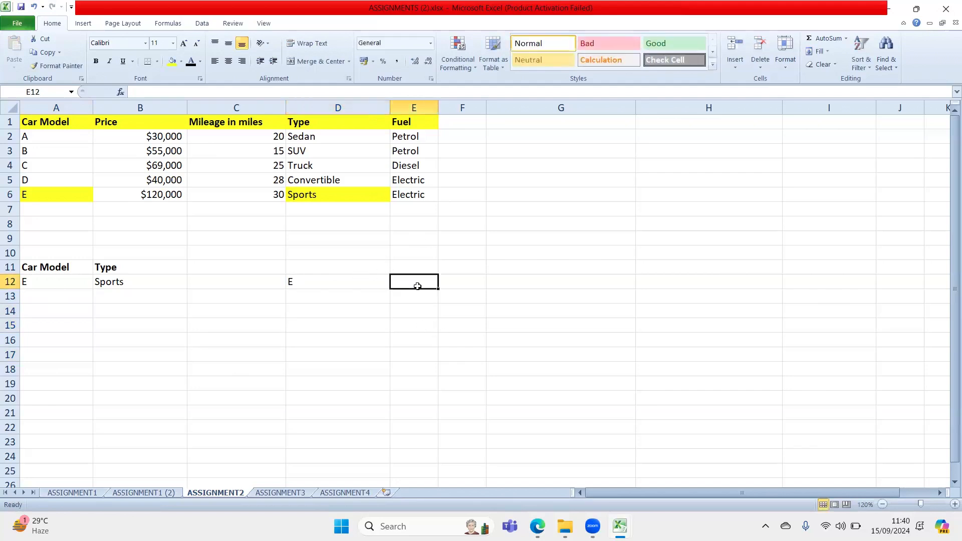
double_click(417, 285)
type("=vlookup")
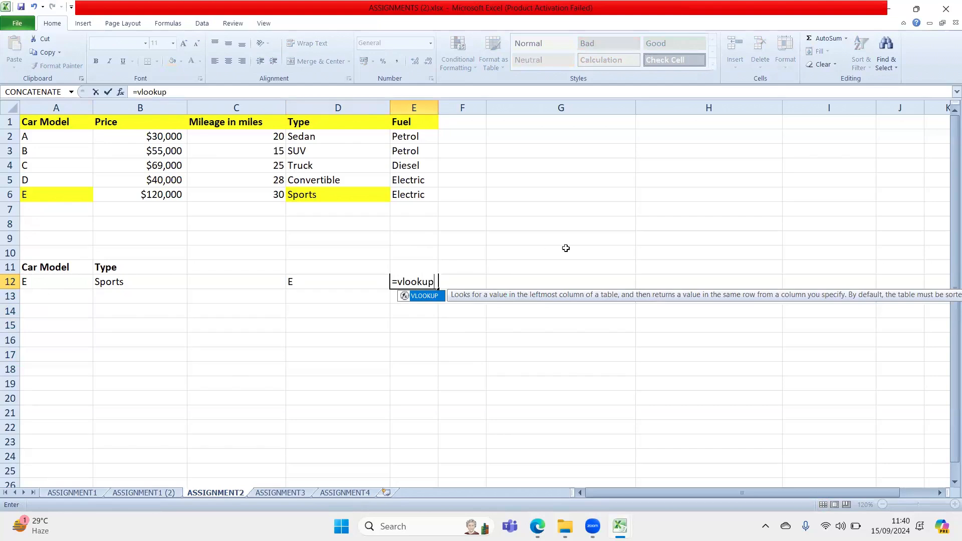
type("(")
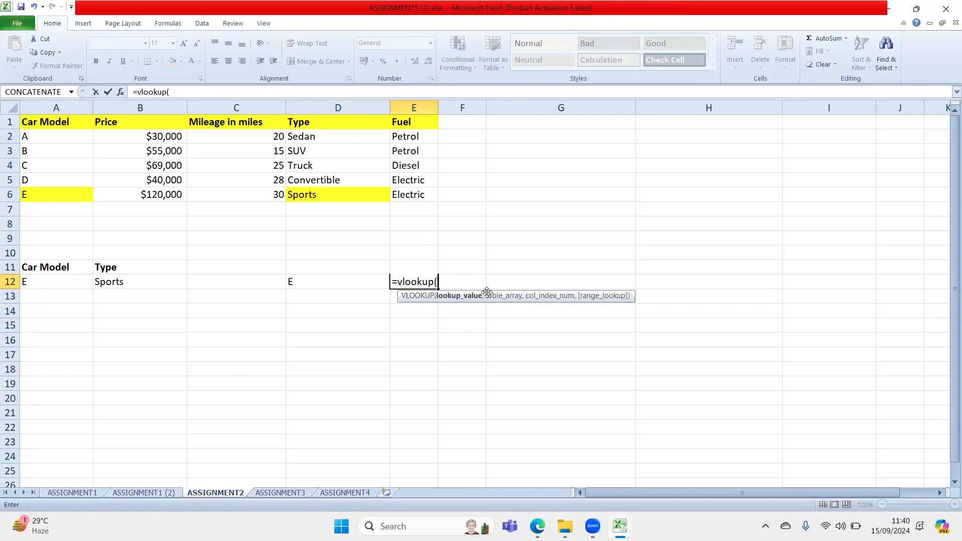
left_click(352, 283)
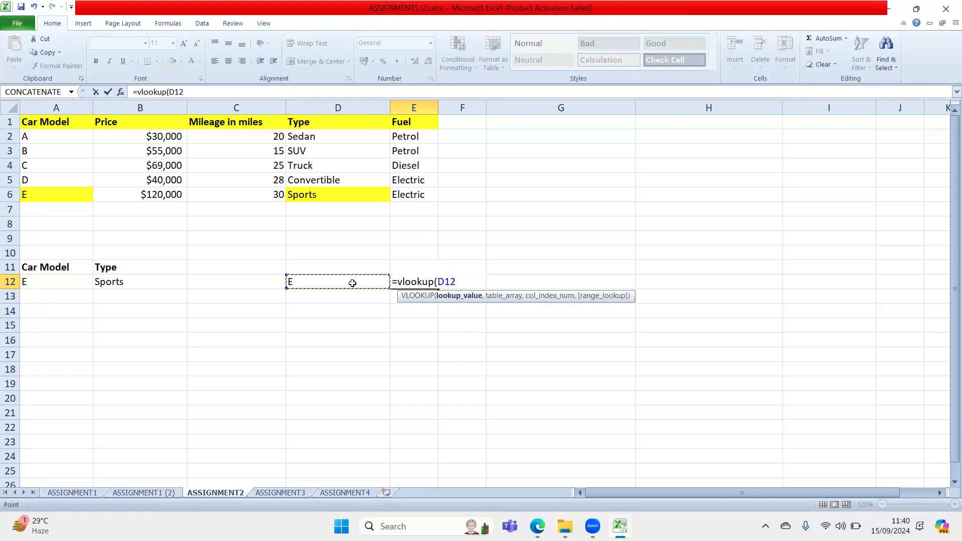
type(",")
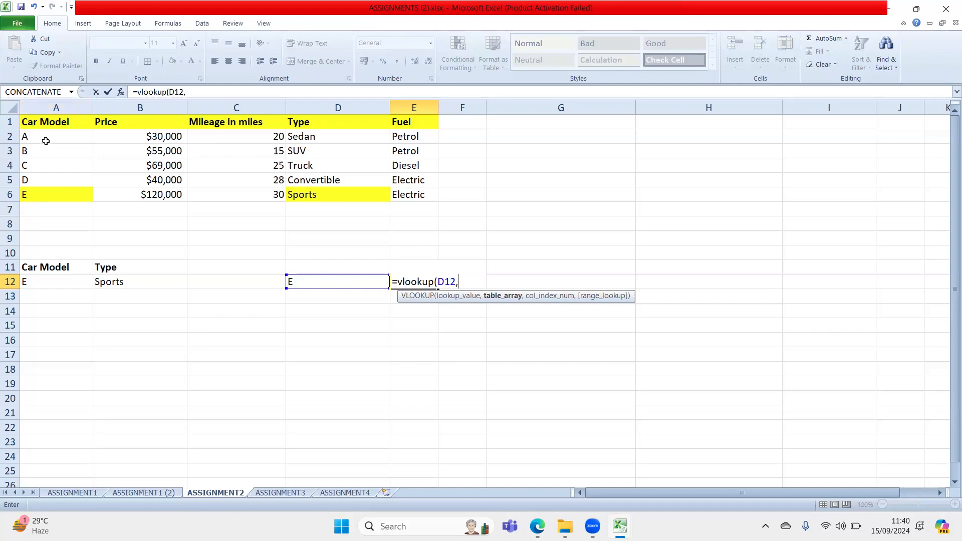
left_click_drag(60, 123, 435, 200)
type(",")
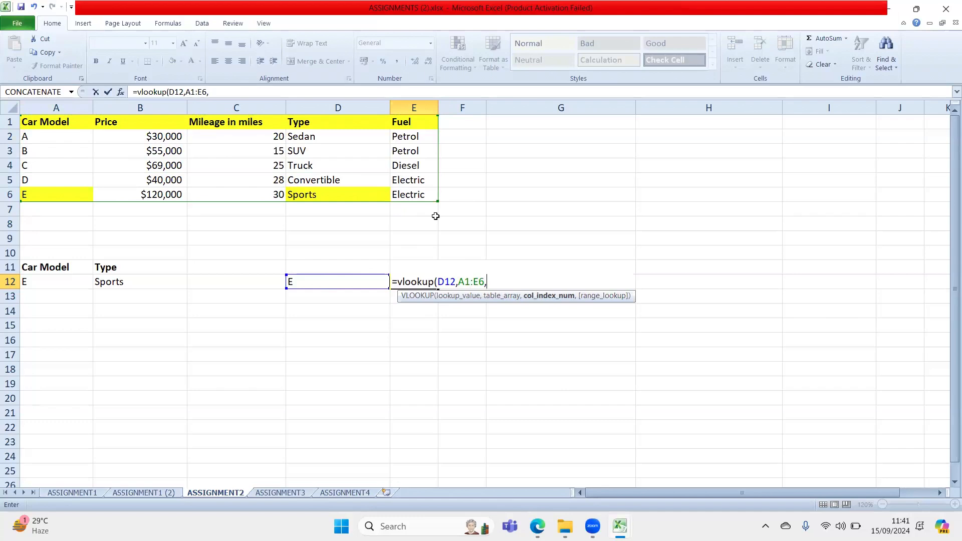
- Complete the E12 formula with MATCH(D1,A1:E1,0) as the column index and 0 for an exact match
type("mat")
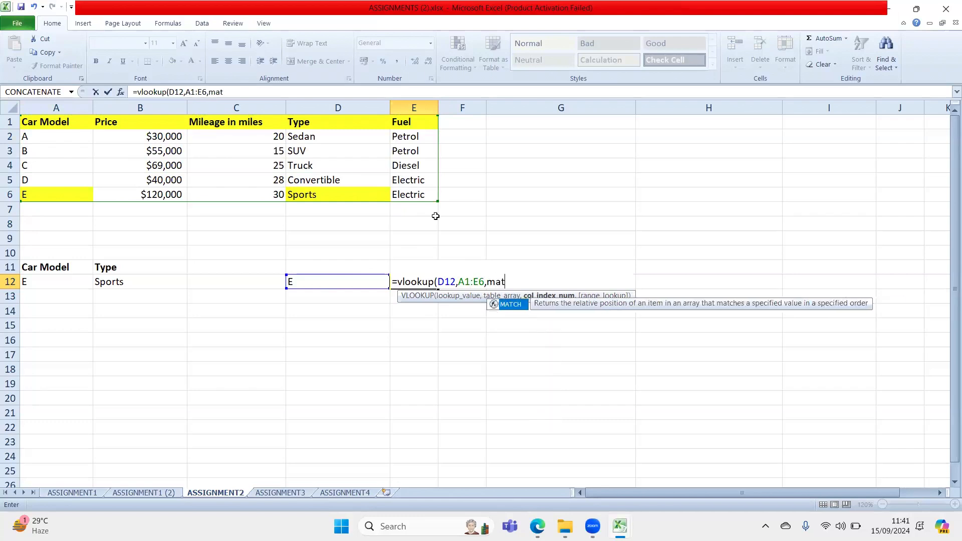
type("ch(")
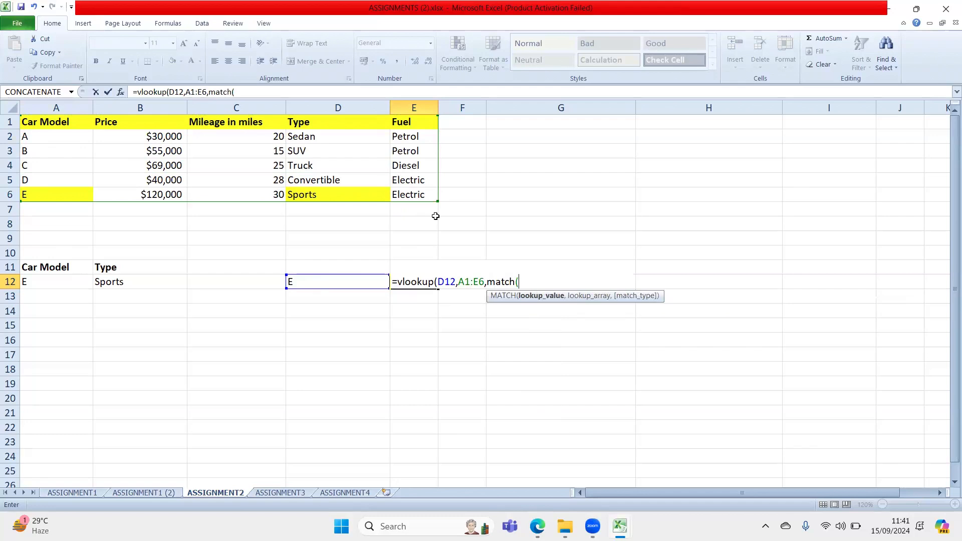
left_click(354, 128)
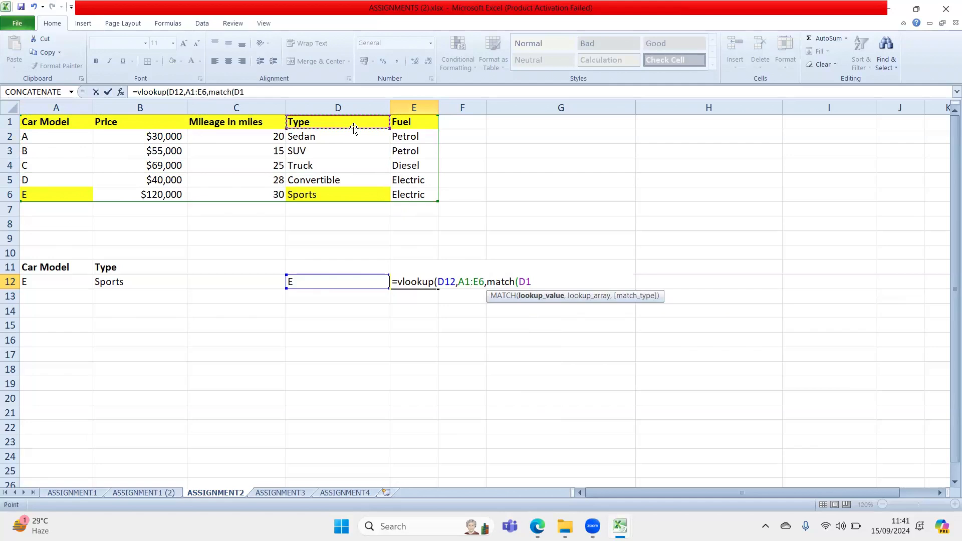
type(",")
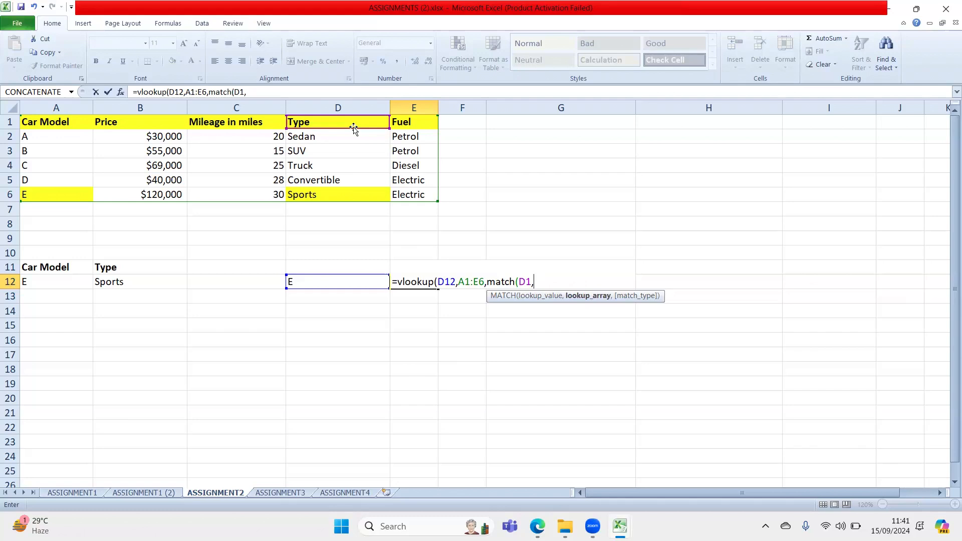
left_click_drag(73, 123, 425, 123)
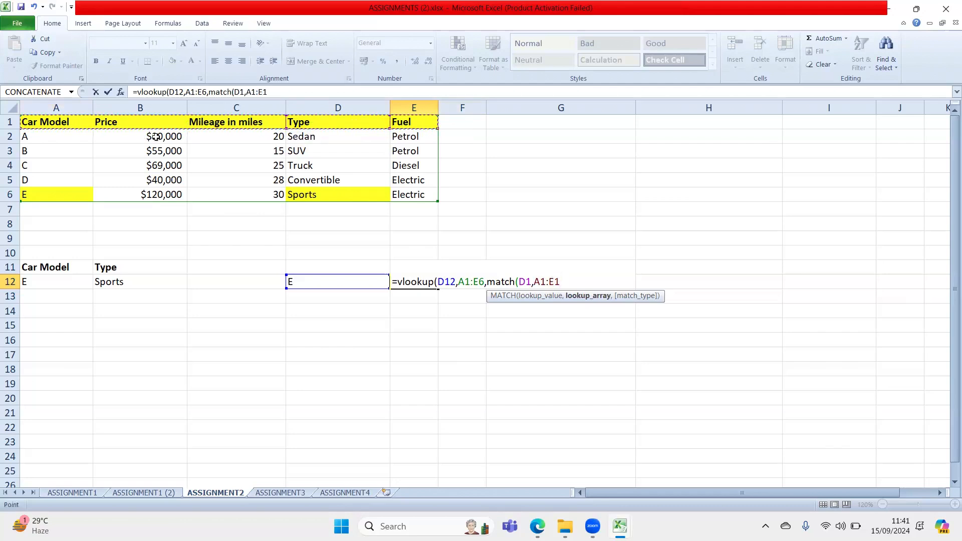
type(",")
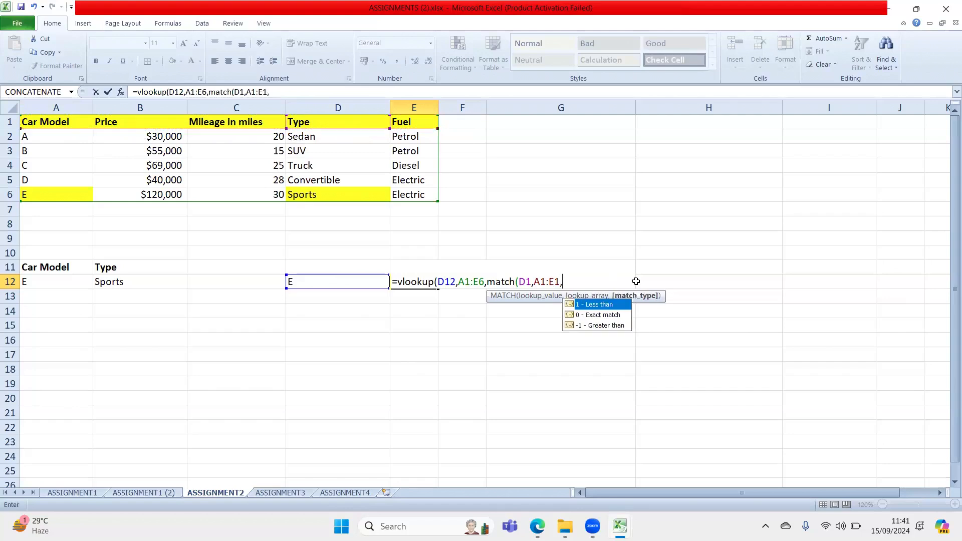
type("0)")
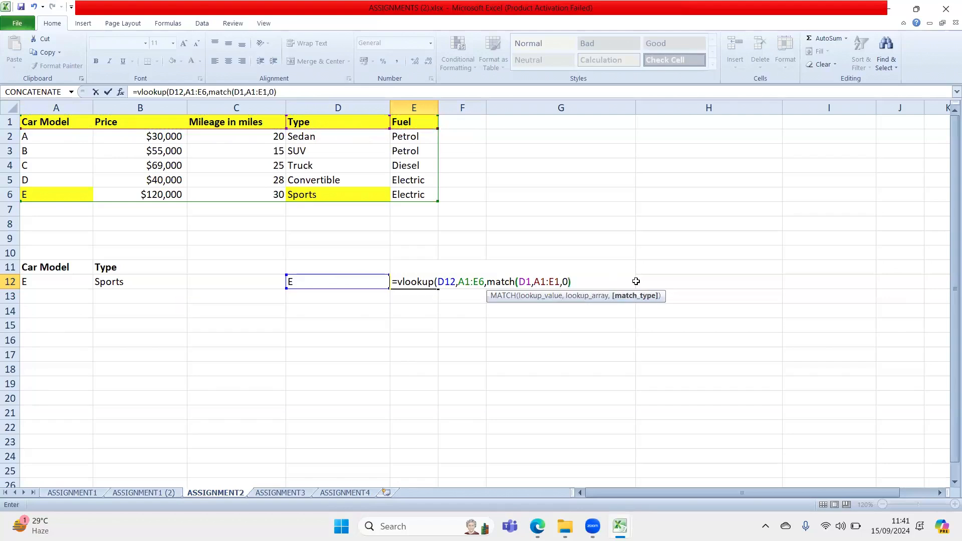
type(",0)")
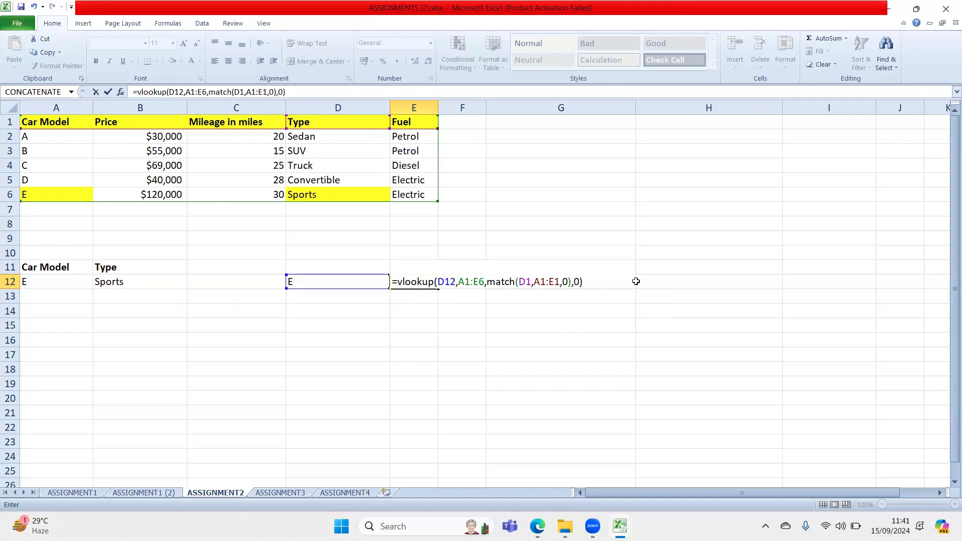
key("Return")
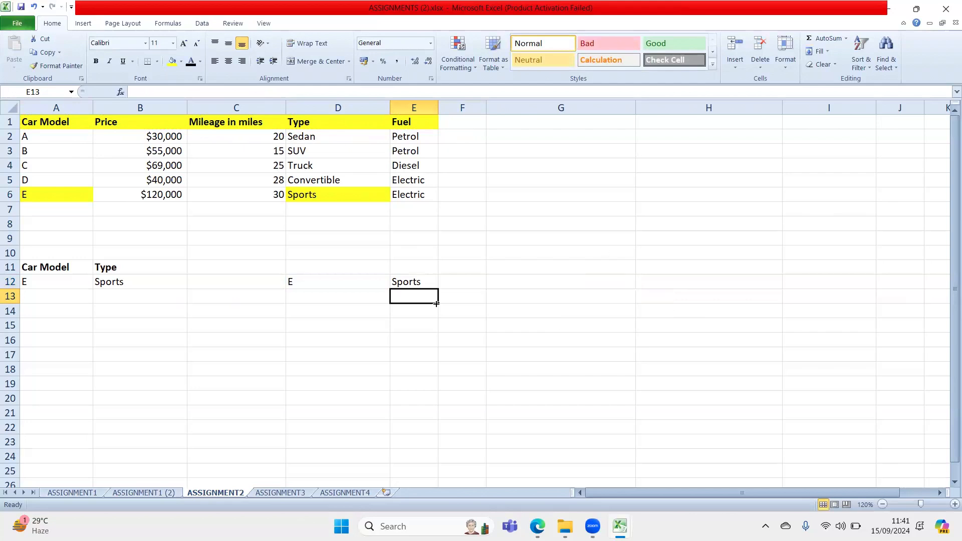
- Copy the VLOOKUP with MATCH formula text from cell E12, leaving out the equals sign
double_click(405, 283)
left_click_drag(400, 282, 597, 282)
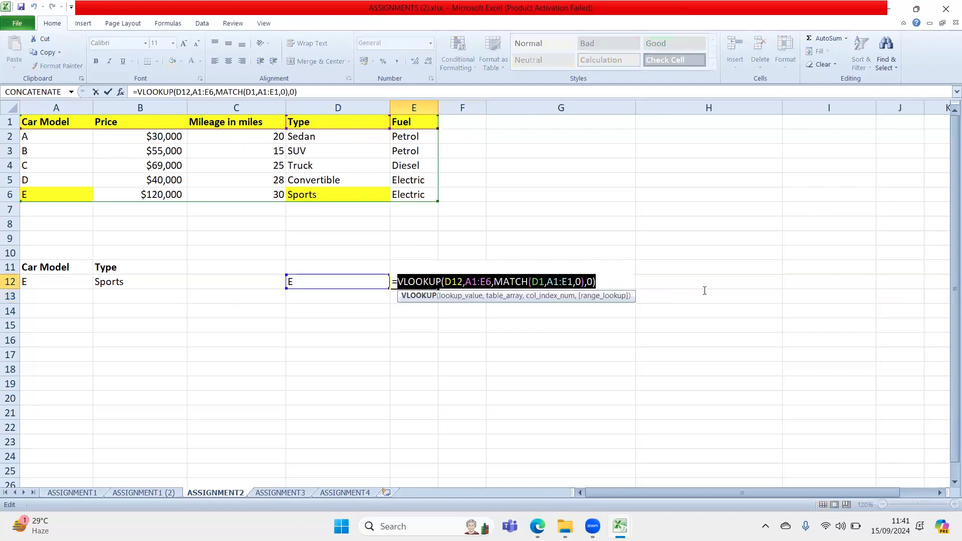
key("ctrl+c")
key("Return")
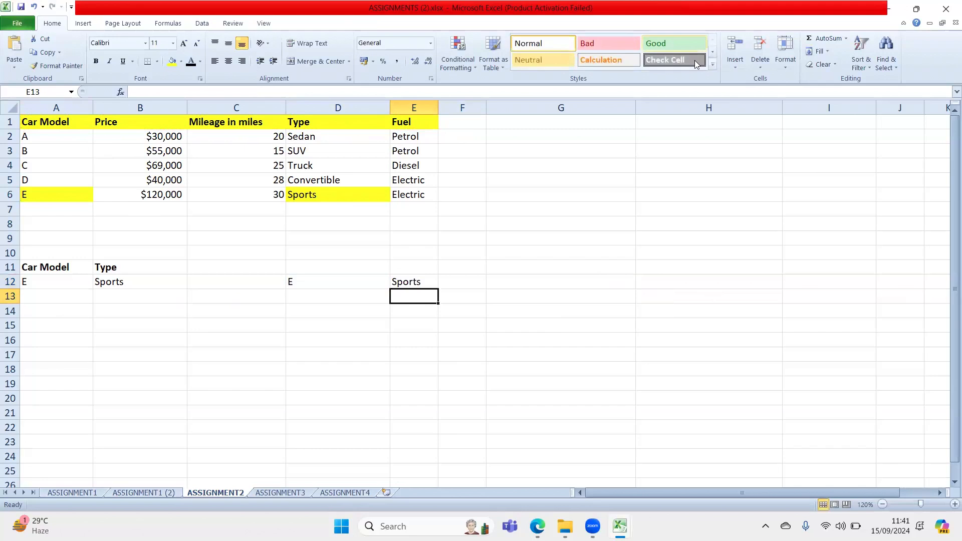
left_click(556, 373)
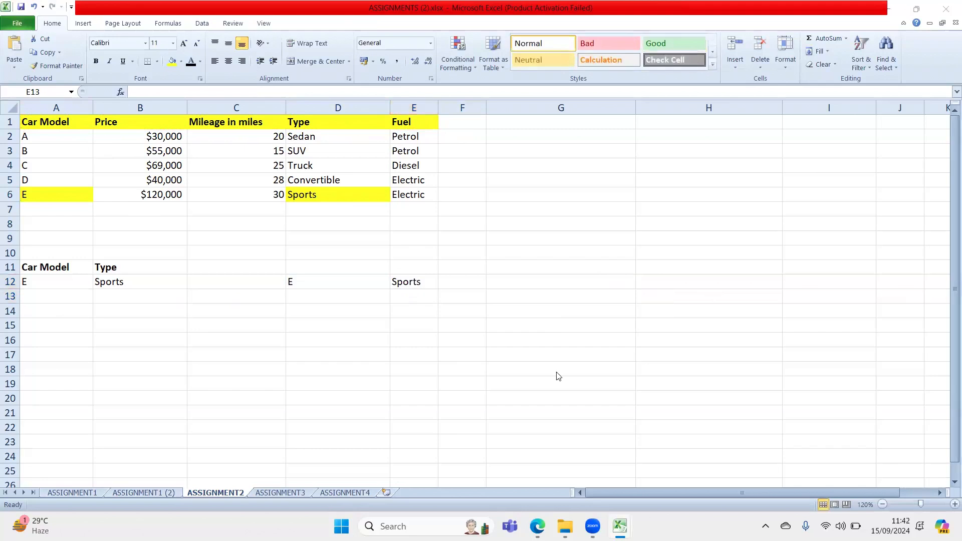
- Go to the ASSIGNMENT3 sheet and copy the student marks table A1:H12
left_click(279, 484)
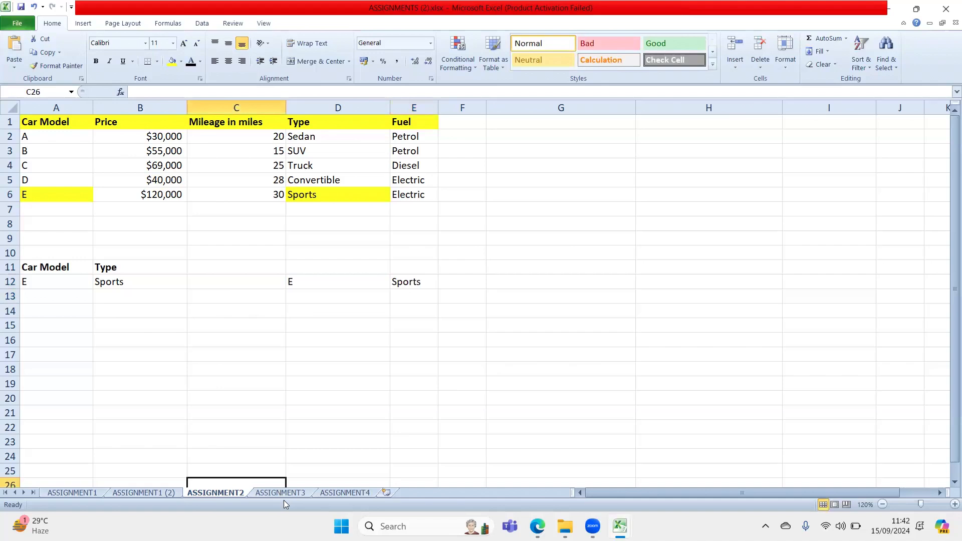
key("ctrl+Page_Down")
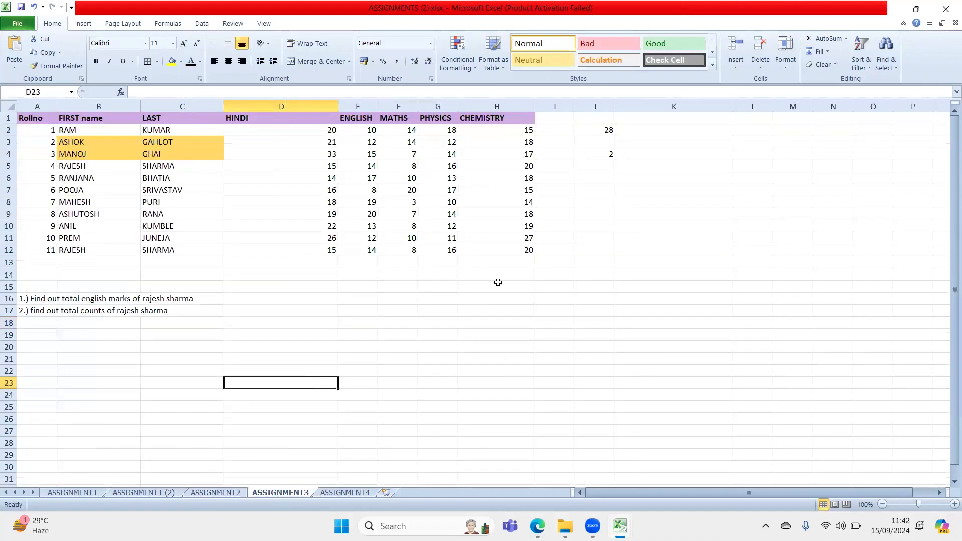
left_click(955, 503)
left_click_drag(31, 120, 546, 264)
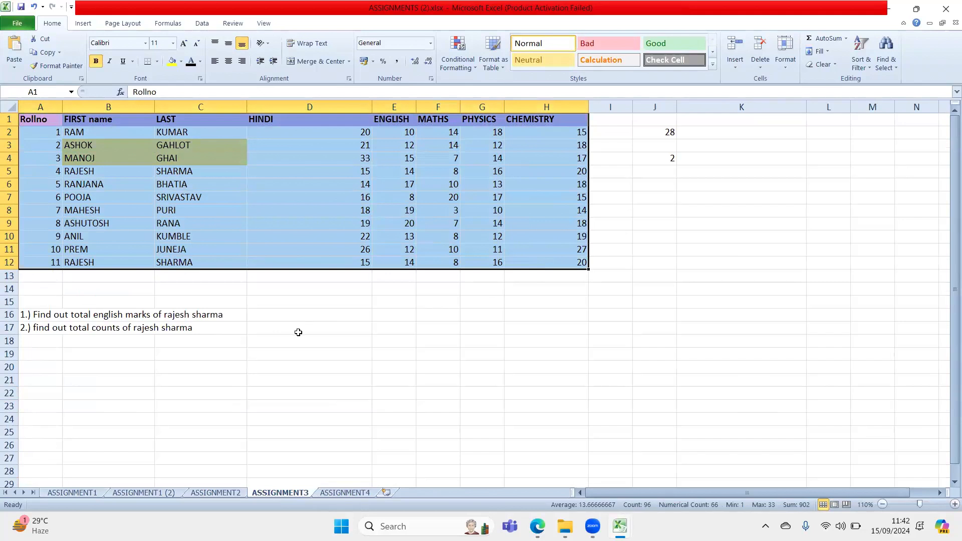
key("ctrl+c")
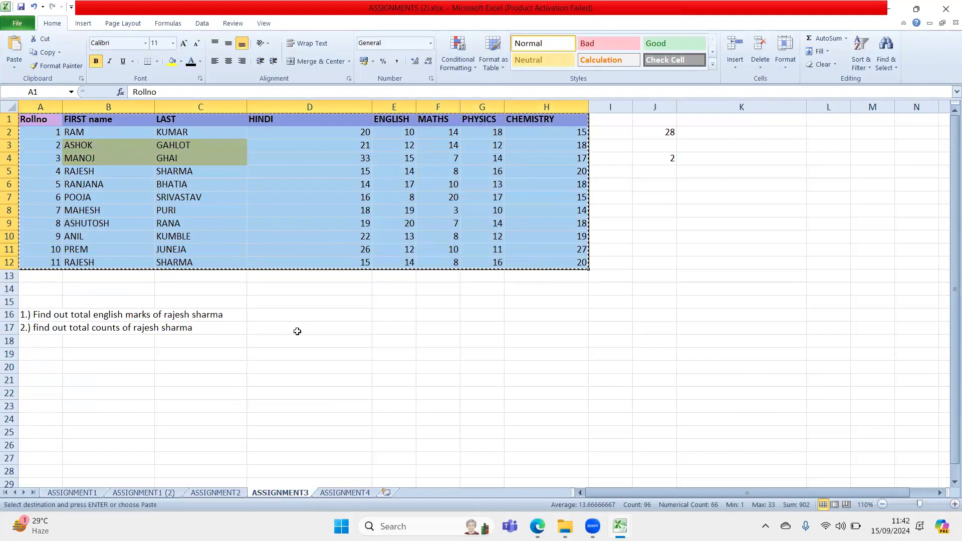
- Launch Microsoft Excel 2010 with a blank workbook and paste the marks table at A1 of Sheet1
key("super")
type("excel")
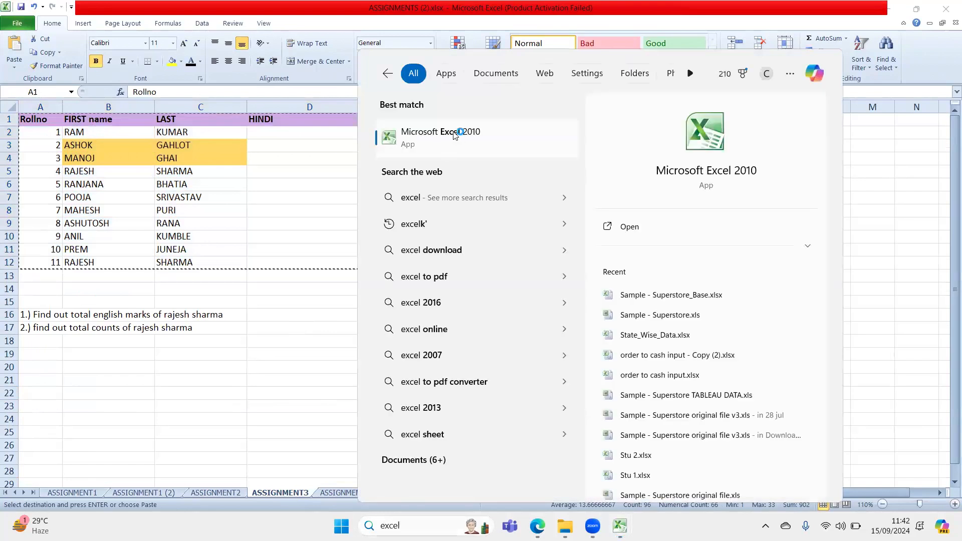
left_click(459, 132)
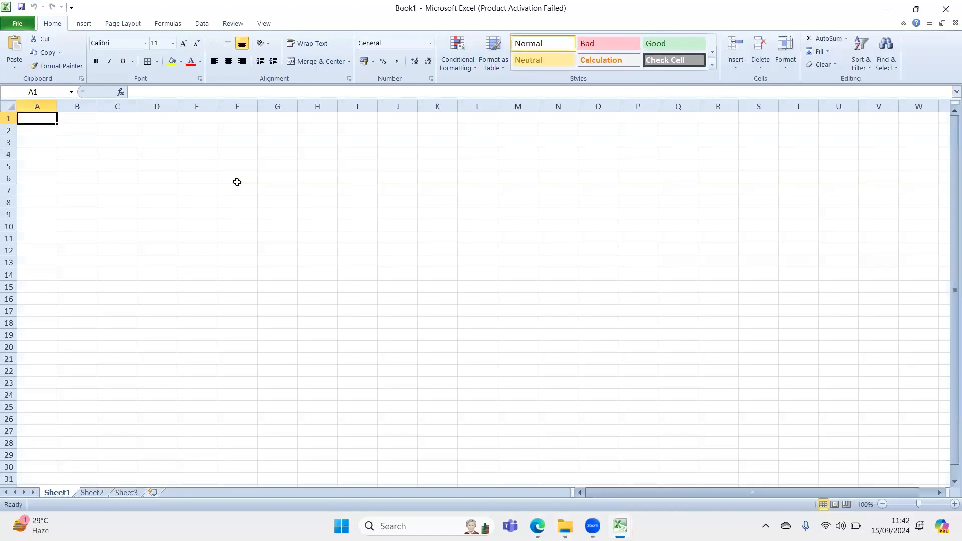
key("ctrl+v")
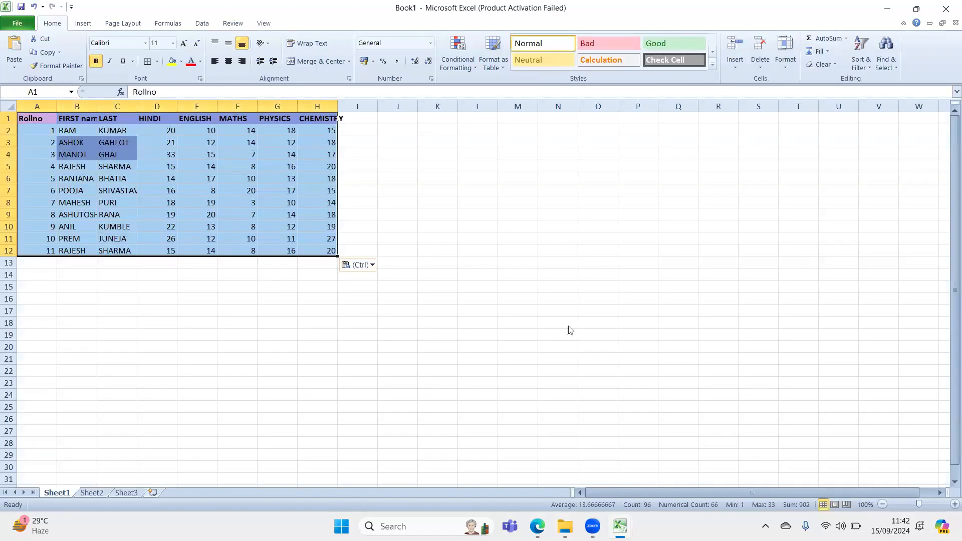
left_click(610, 376)
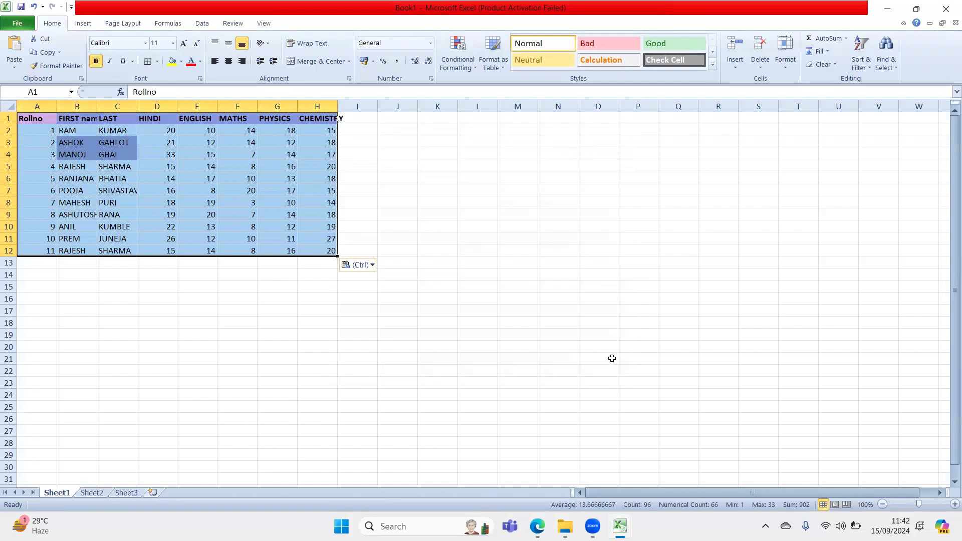
- Save the new workbook as "assignment" in the Downloads folder, replacing the existing file of that name
left_click(15, 25)
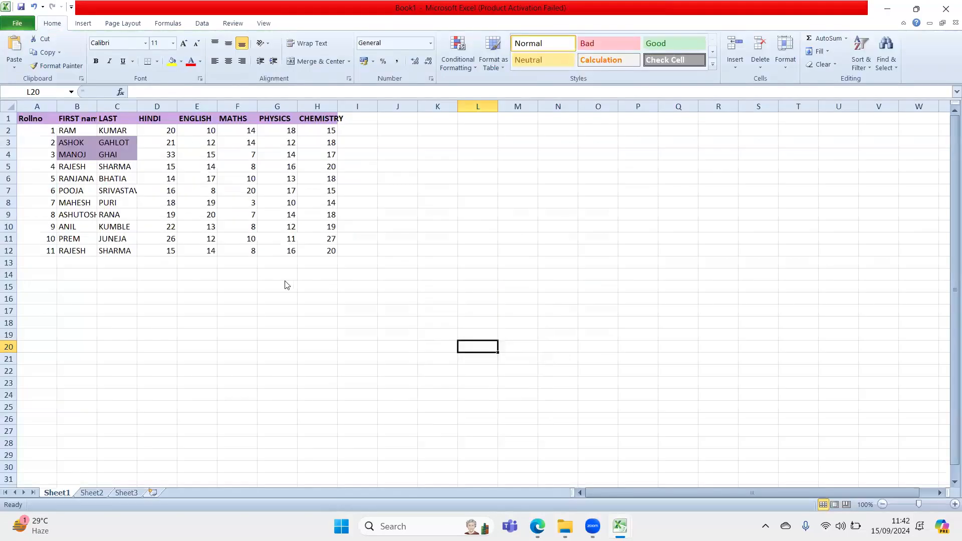
left_click(52, 23)
key("F12")
type("a")
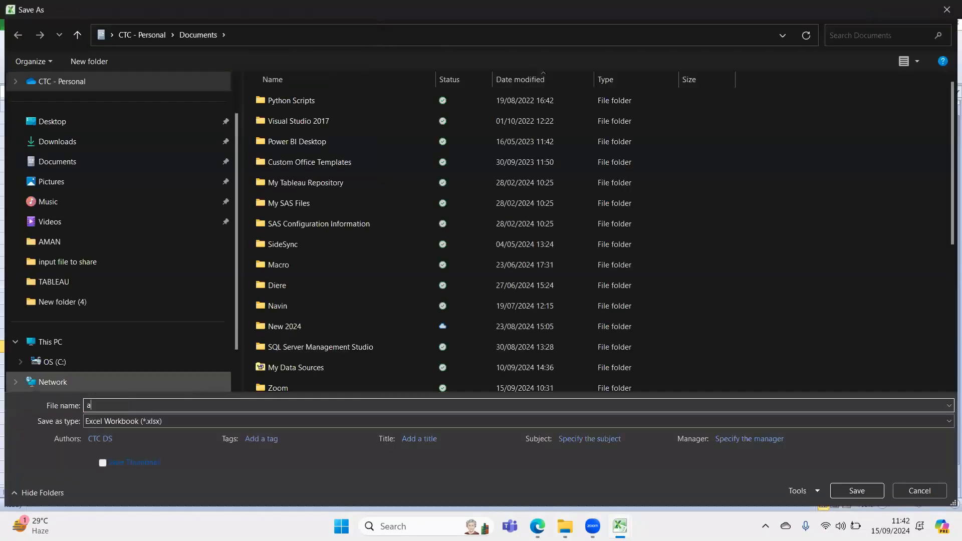
type("ssignment")
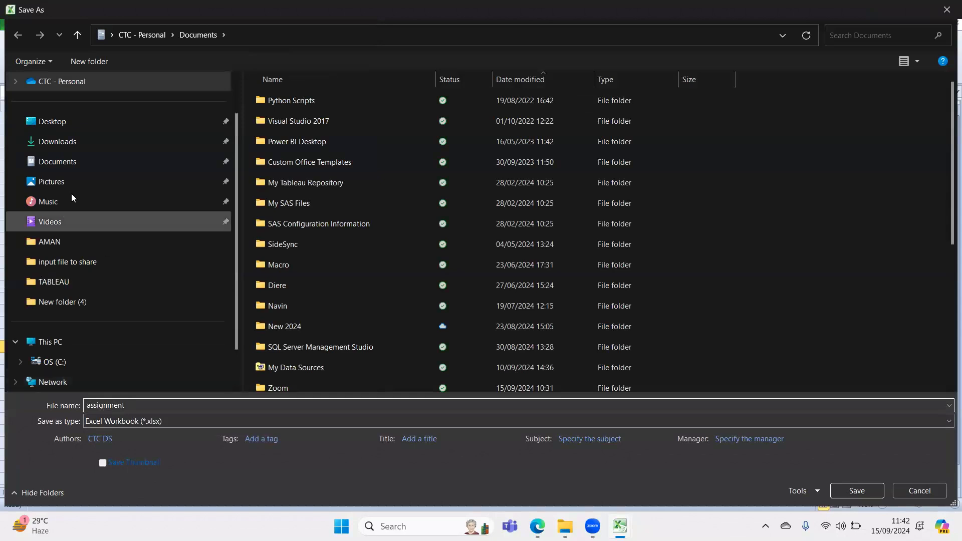
left_click(57, 141)
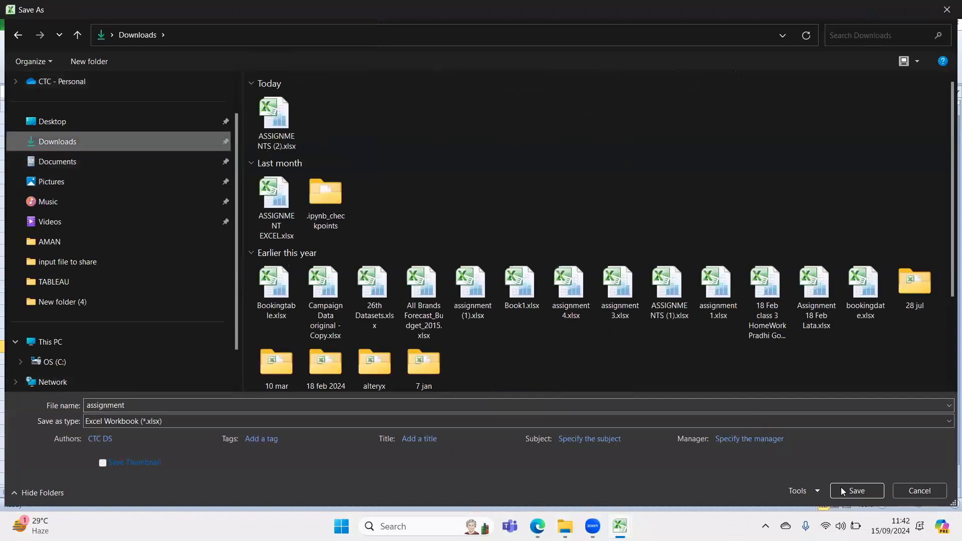
key("Return")
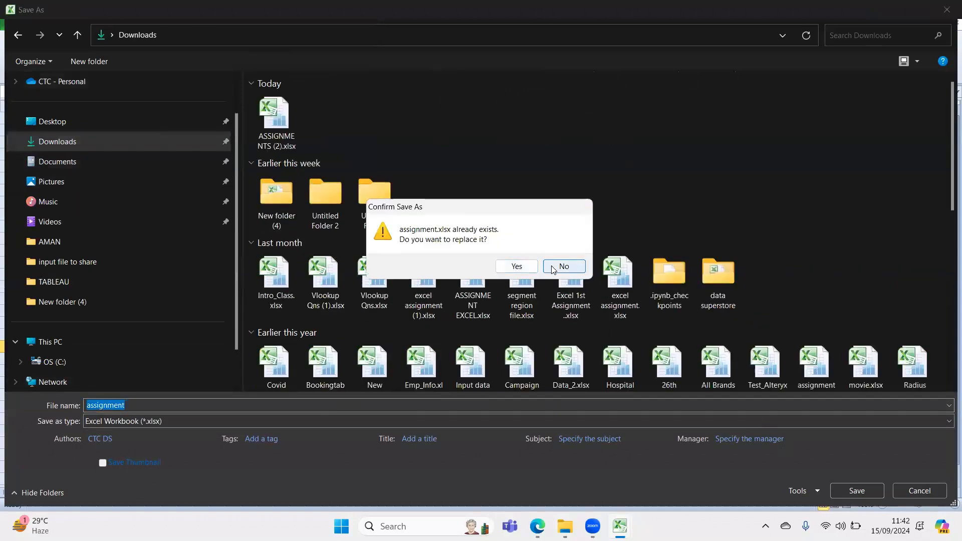
left_click(513, 267)
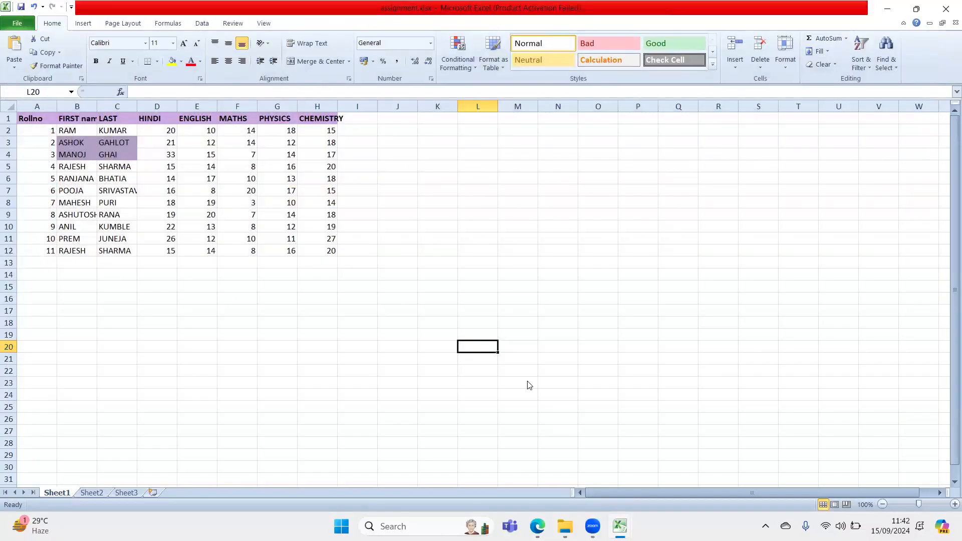
- Check the empty Sheet2 of the assignment workbook and close that workbook
left_click(781, 368)
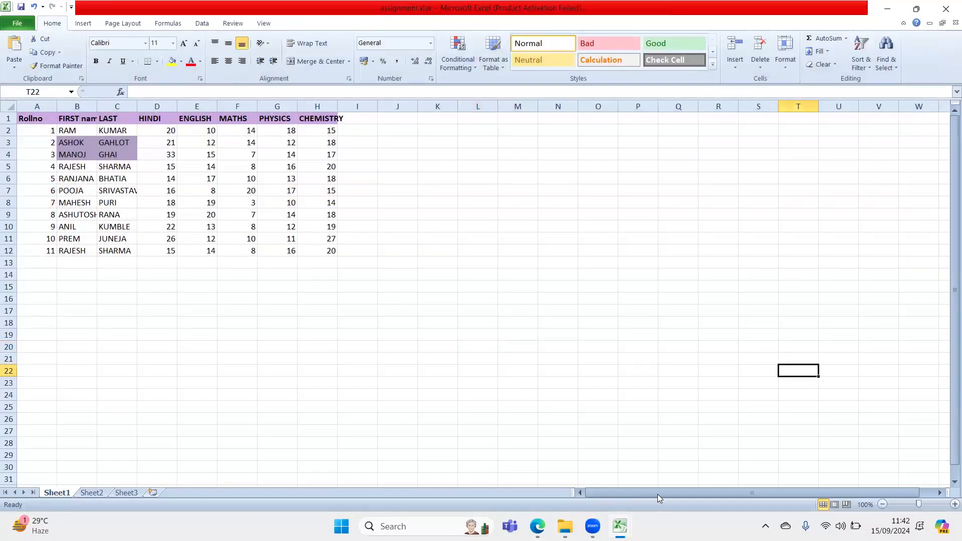
mouse_move(619, 525)
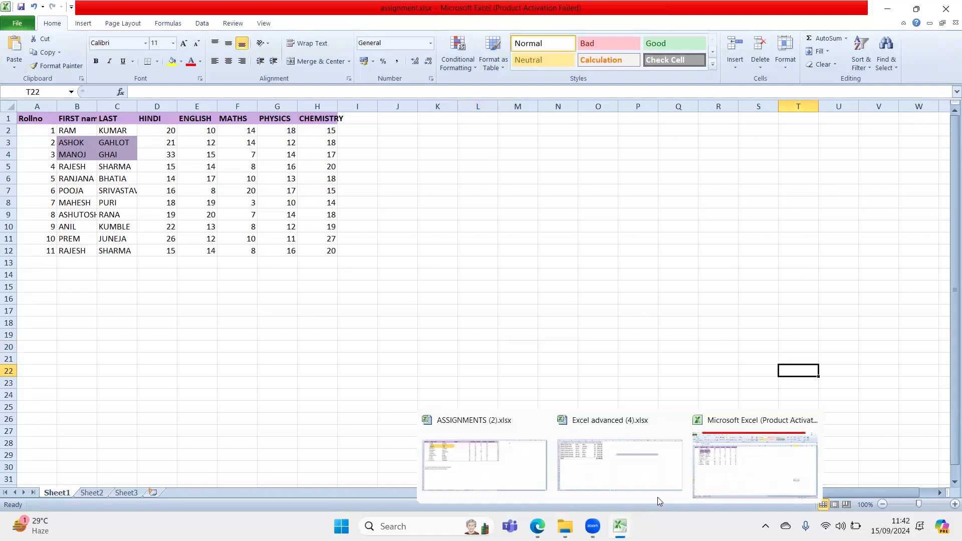
left_click(760, 441)
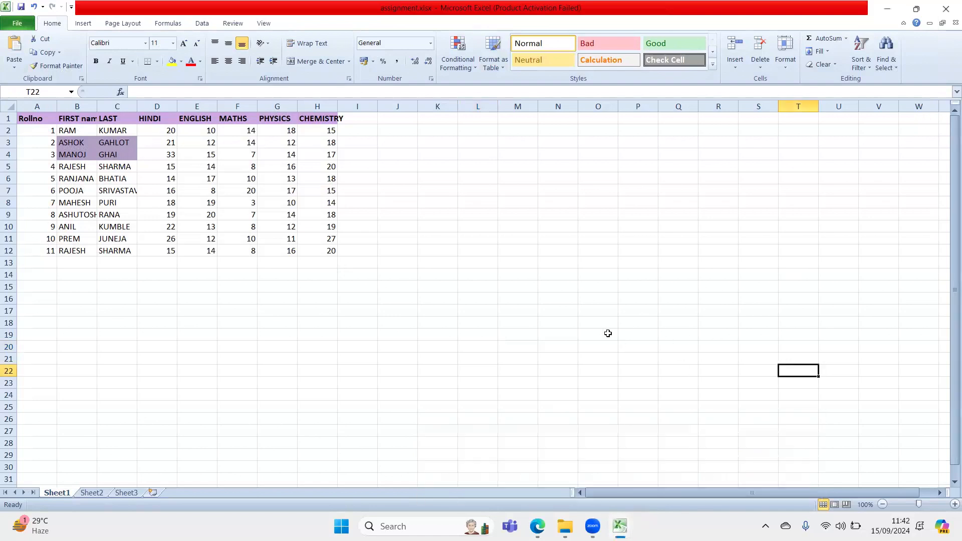
left_click(92, 493)
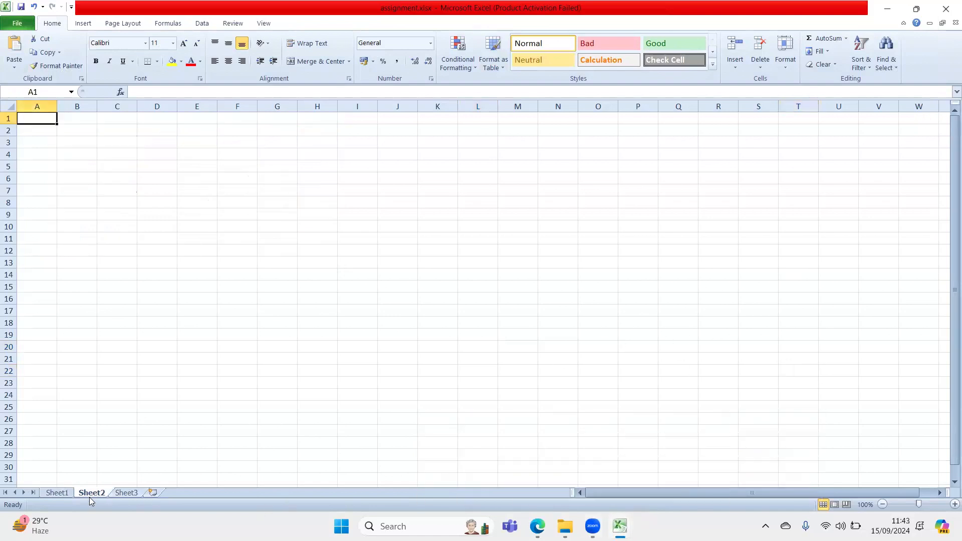
left_click_drag(754, 286, 756, 275)
left_click(947, 6)
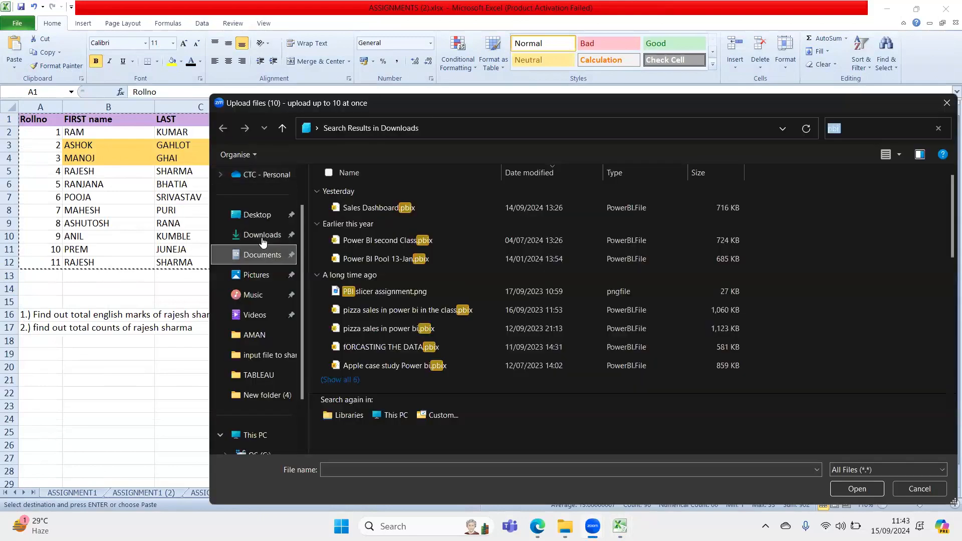
- Upload a file from the Downloads folder through Zoom and return to the ASSIGNMENT3 sheet in Excel
left_click(262, 238)
double_click(344, 232)
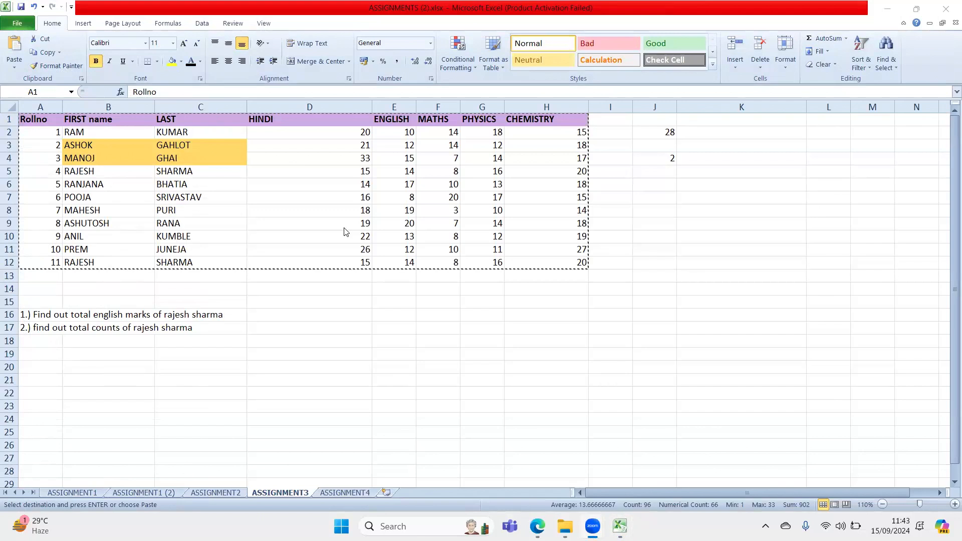
left_click(352, 381)
double_click(354, 380)
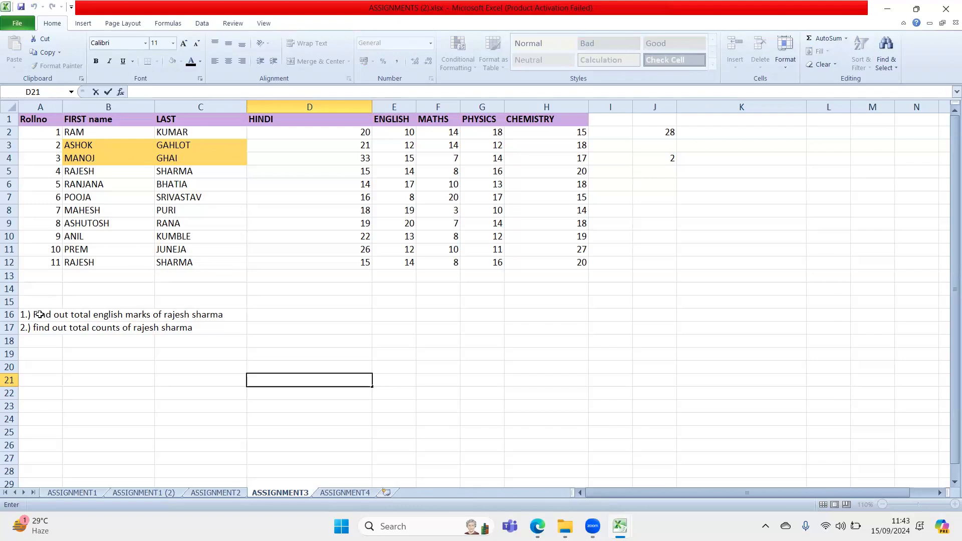
- Examine the two questions in A16:A17 and the student and subject columns of the marks table on ASSIGNMENT3
left_click_drag(38, 316, 221, 326)
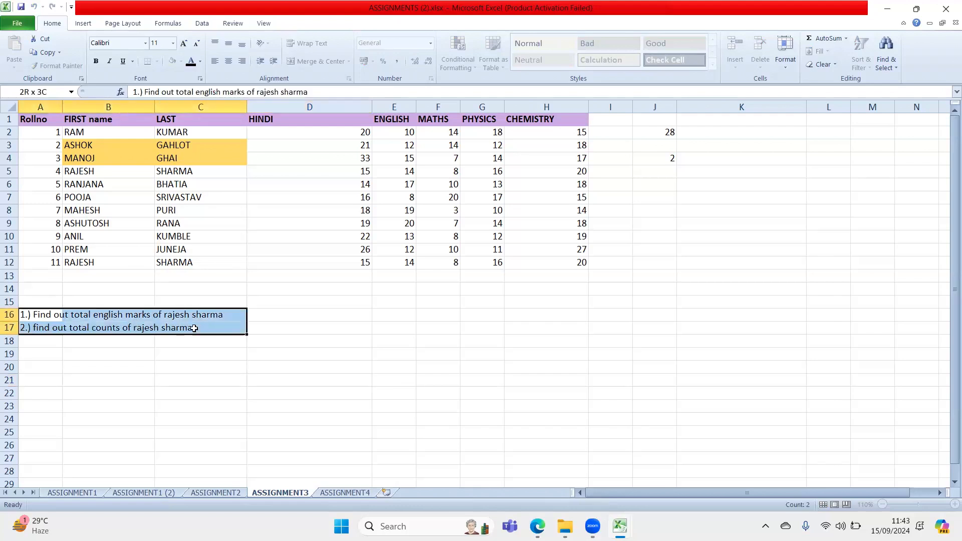
left_click(185, 379)
left_click(66, 187)
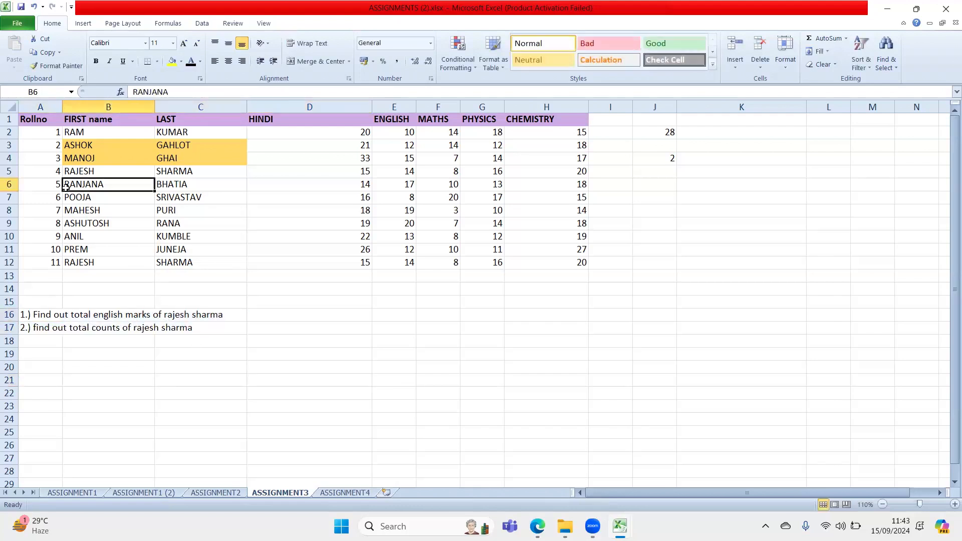
left_click(34, 182)
left_click(126, 176)
left_click(196, 185)
left_click(322, 194)
left_click(397, 195)
left_click(444, 196)
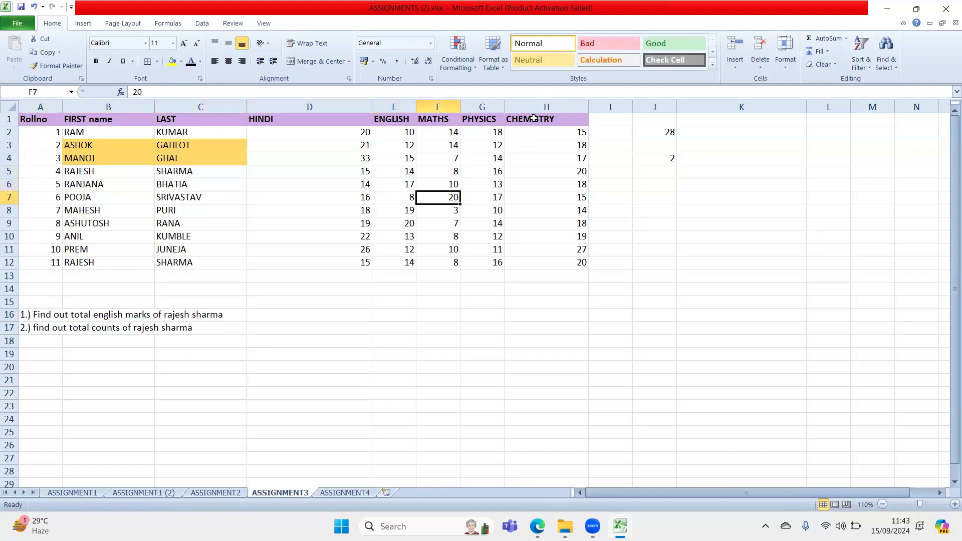
left_click(532, 118)
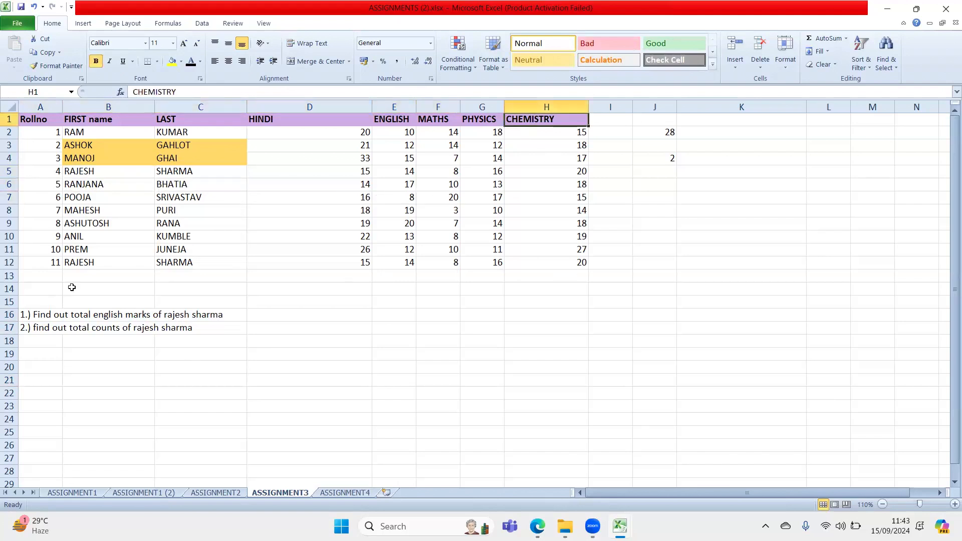
left_click_drag(51, 314, 186, 314)
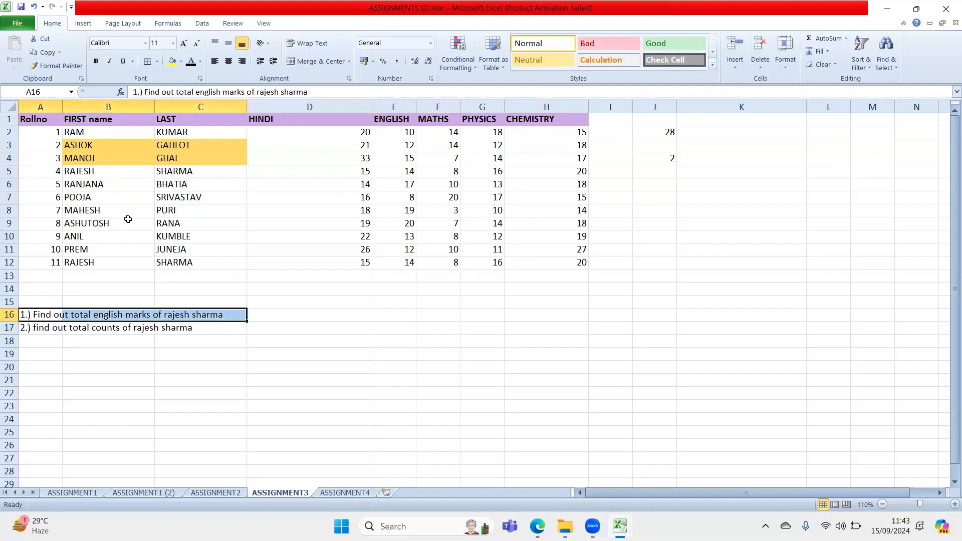
- Fill the matching student name cells B5:C5 and B12:C12 with standard red
left_click_drag(104, 177, 173, 171)
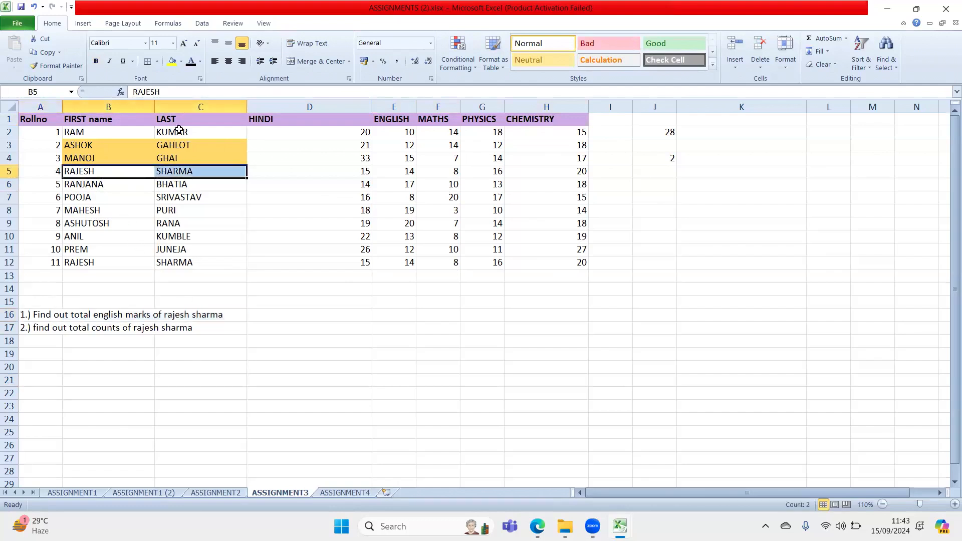
left_click(181, 63)
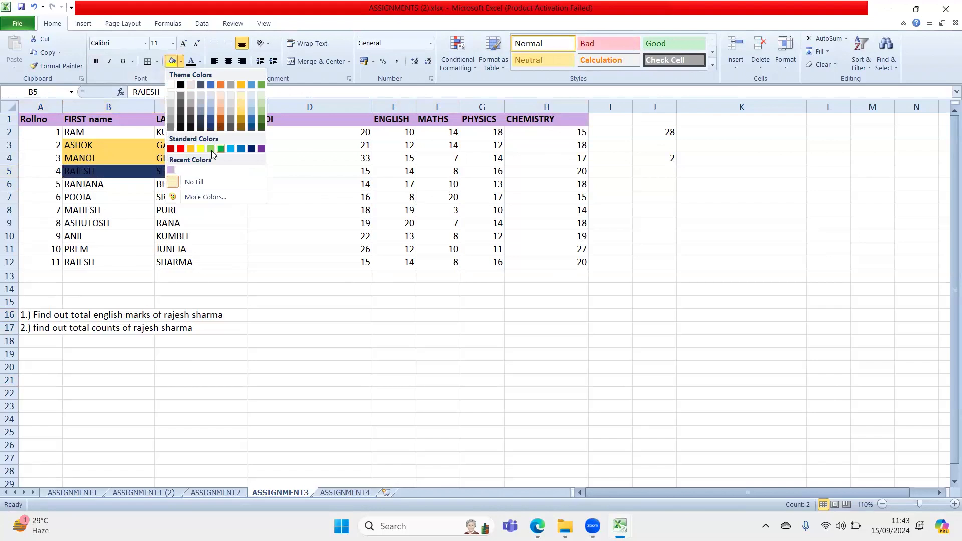
left_click(183, 152)
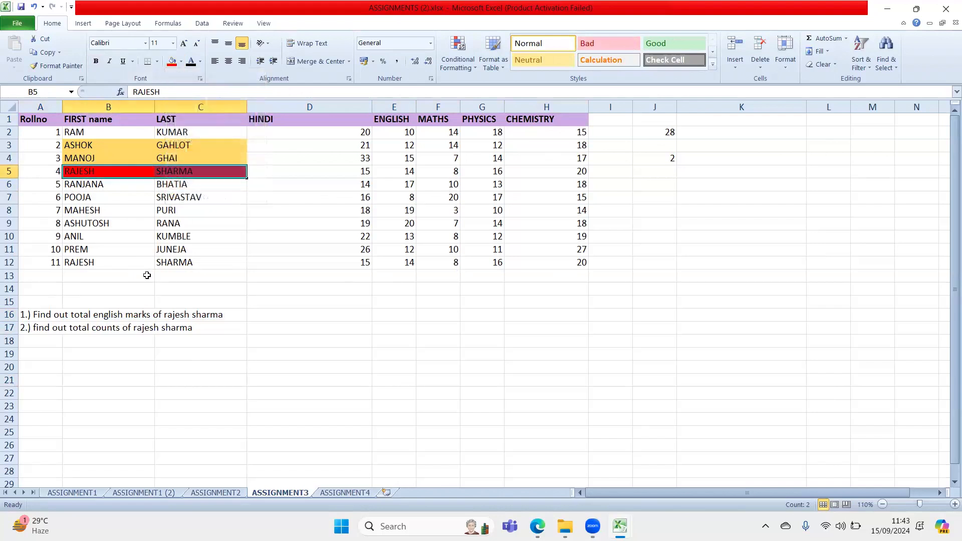
left_click(124, 276)
left_click_drag(112, 256, 206, 261)
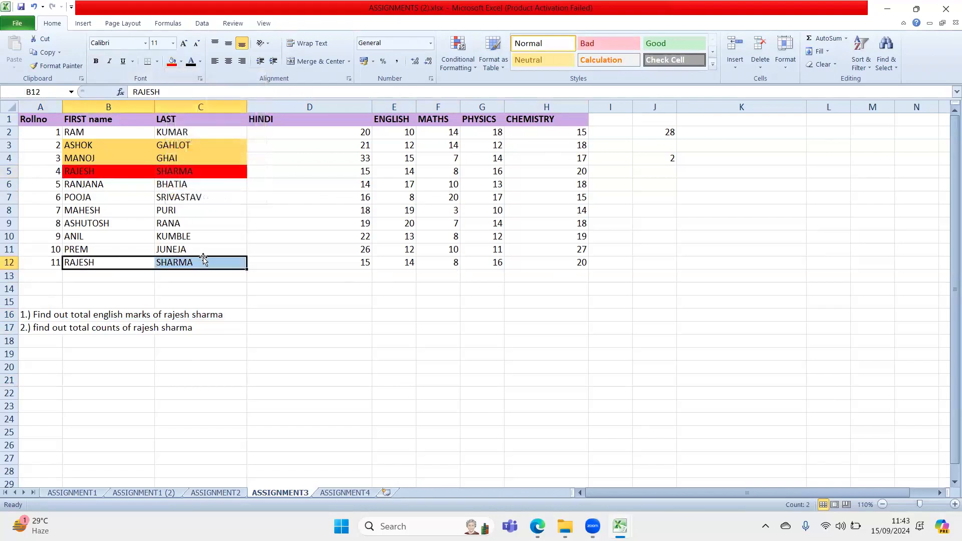
left_click(175, 67)
left_click(354, 275)
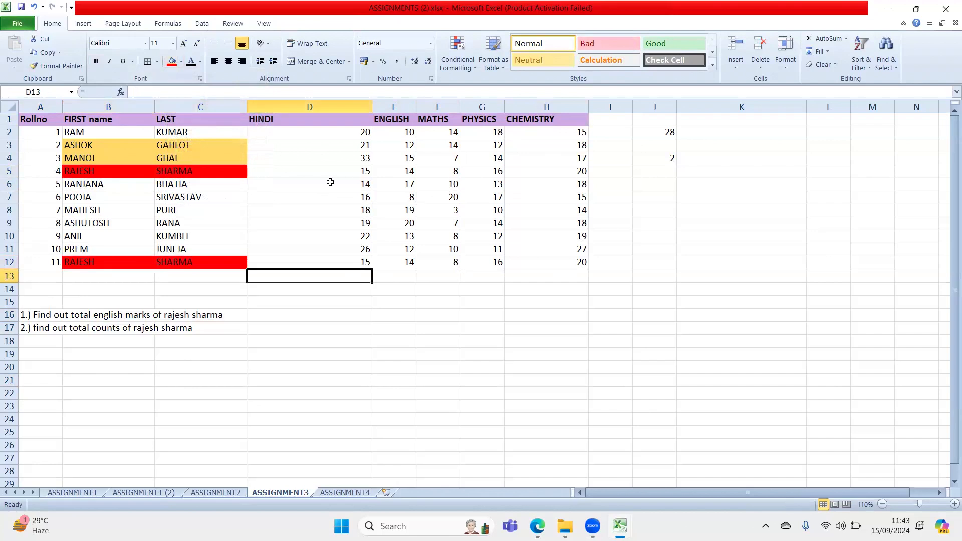
- Fill the same student's English marks in E5 and E12 with red
left_click(398, 174)
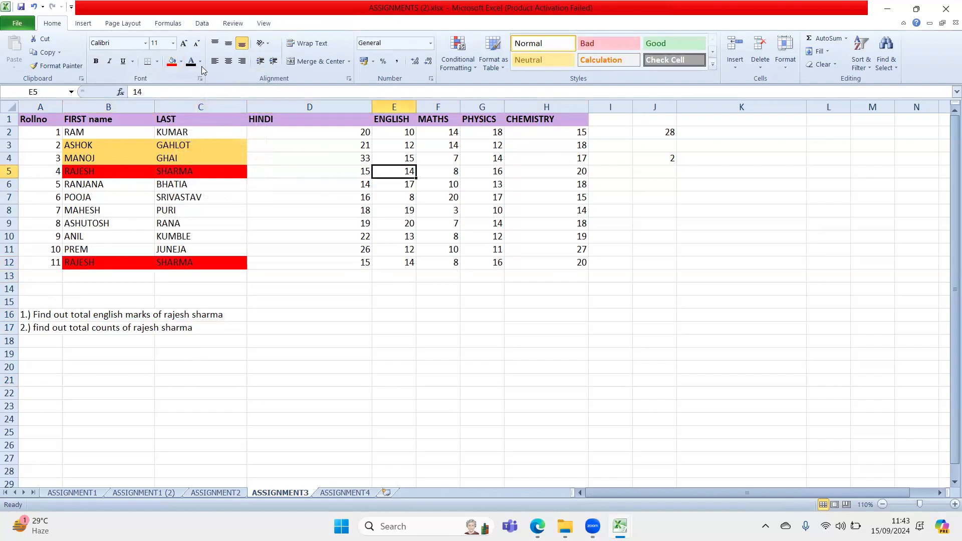
left_click(173, 62)
left_click(403, 264)
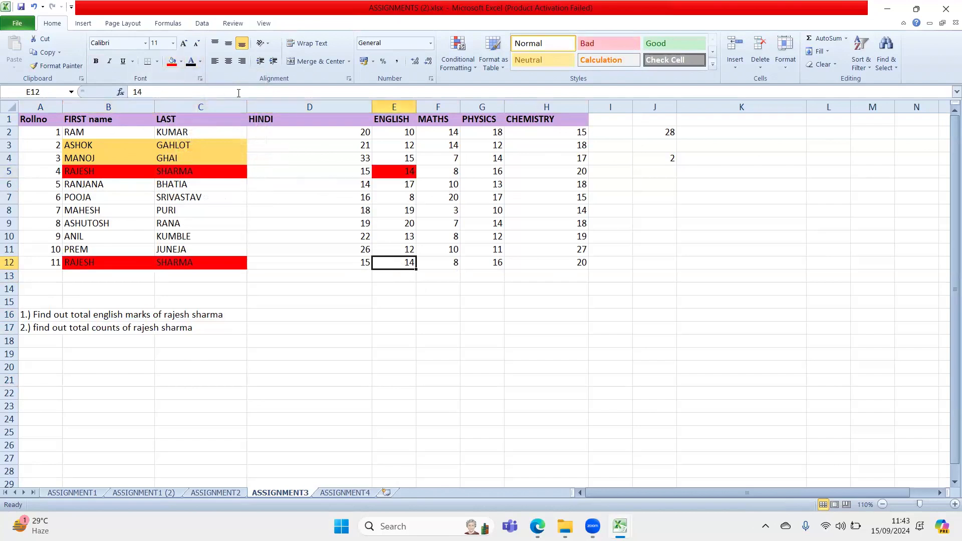
left_click(175, 66)
left_click(451, 333)
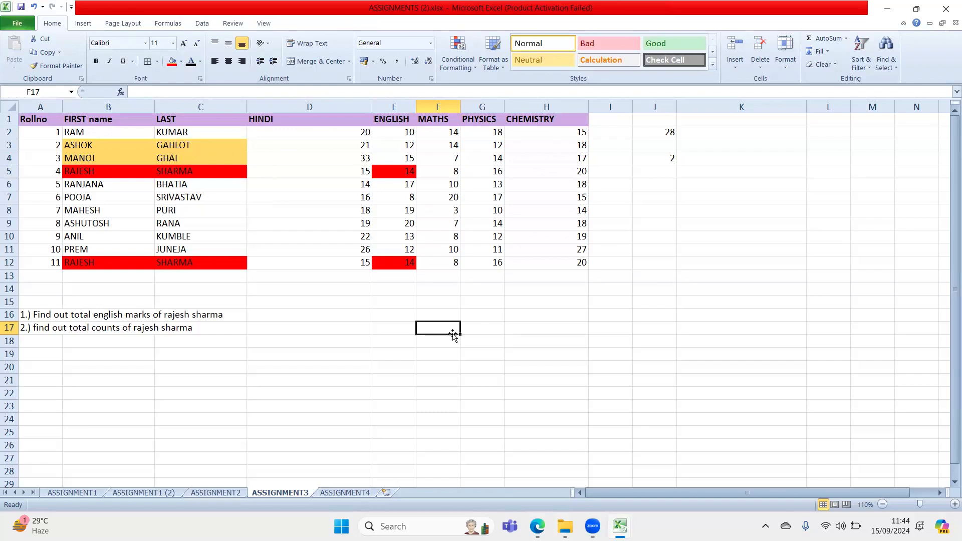
- Revisit the questions in rows 16 and 17 and widen columns B and A of the marks sheet
double_click(65, 335)
left_click(58, 317)
left_click(153, 369)
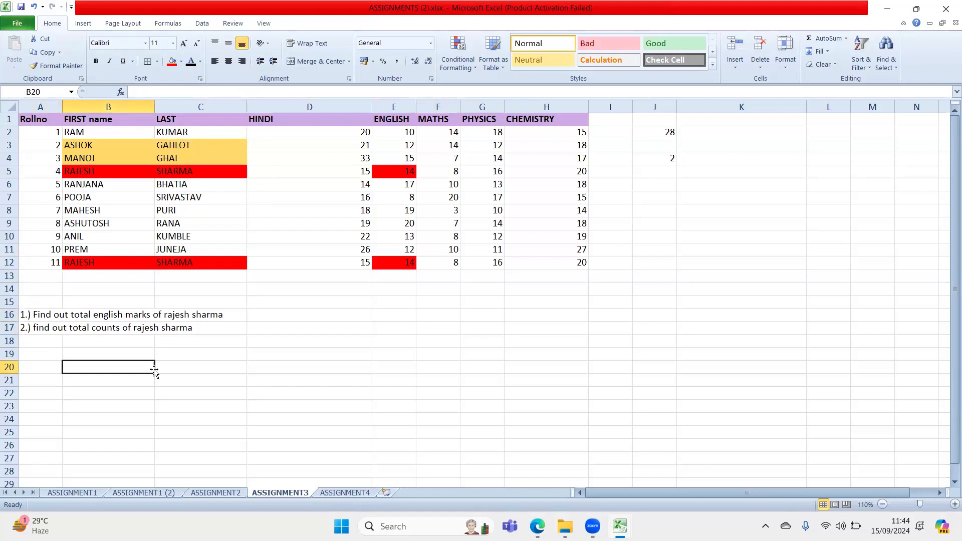
left_click(176, 364)
left_click_drag(153, 106, 175, 106)
left_click_drag(65, 107, 93, 103)
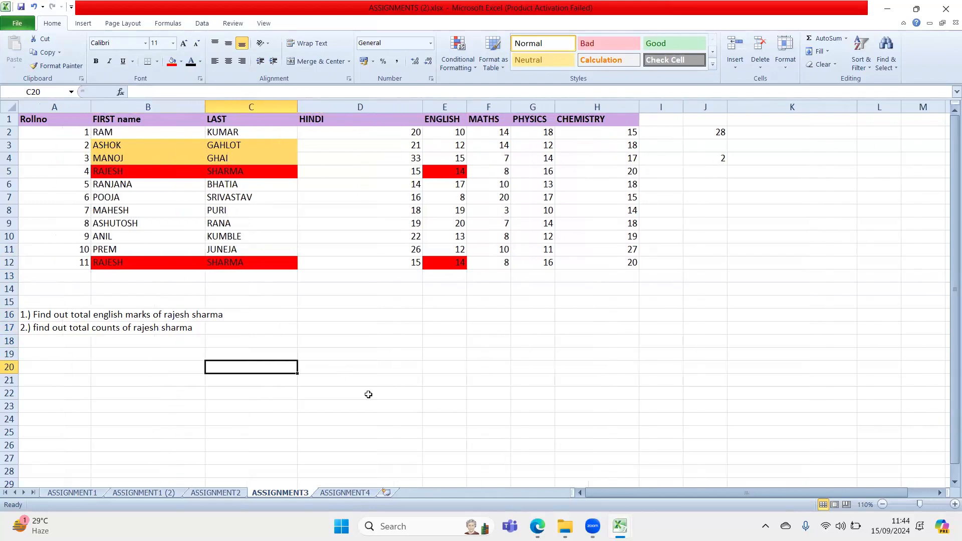
left_click(271, 342)
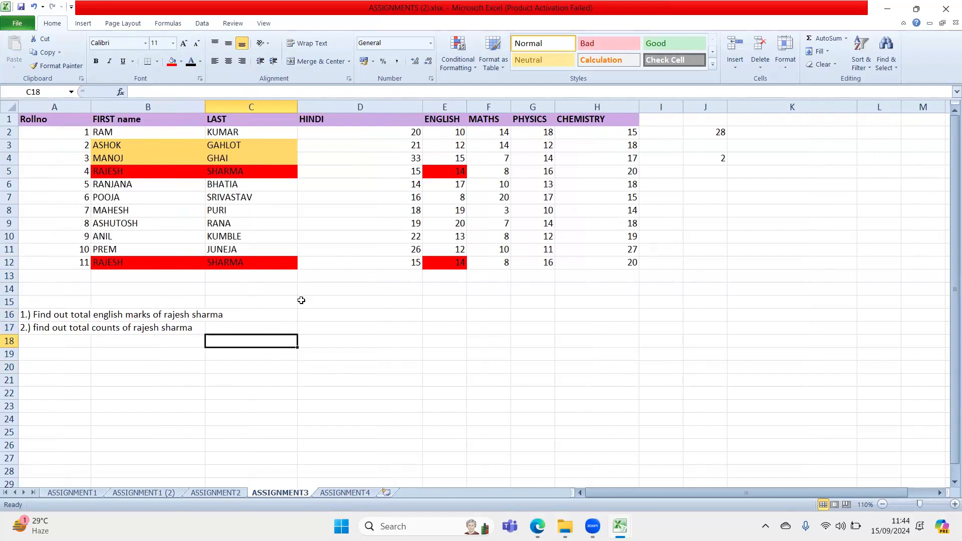
- Switch to the Excel advanced (4).xlsx workbook and return to the ASSIGNMENT3 sheet
left_click(362, 196)
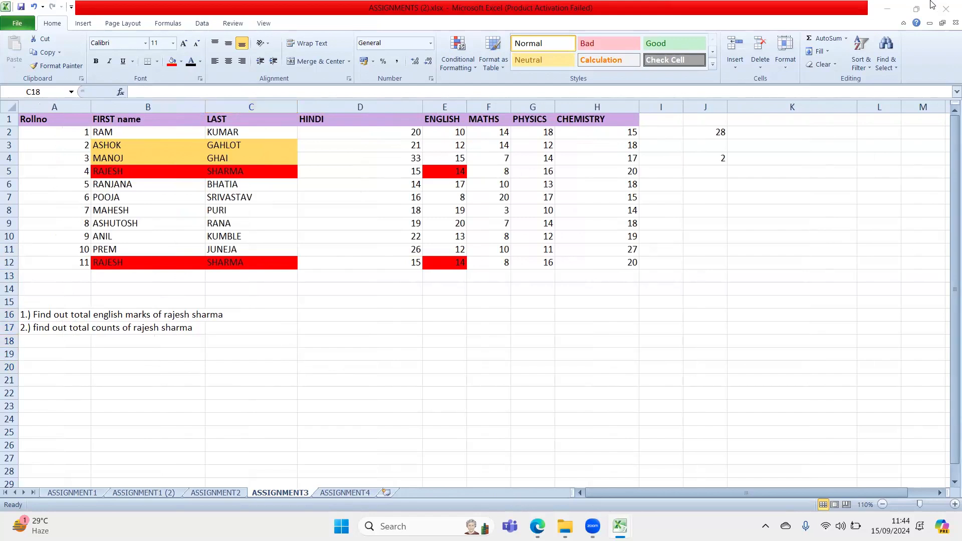
left_click(448, 351)
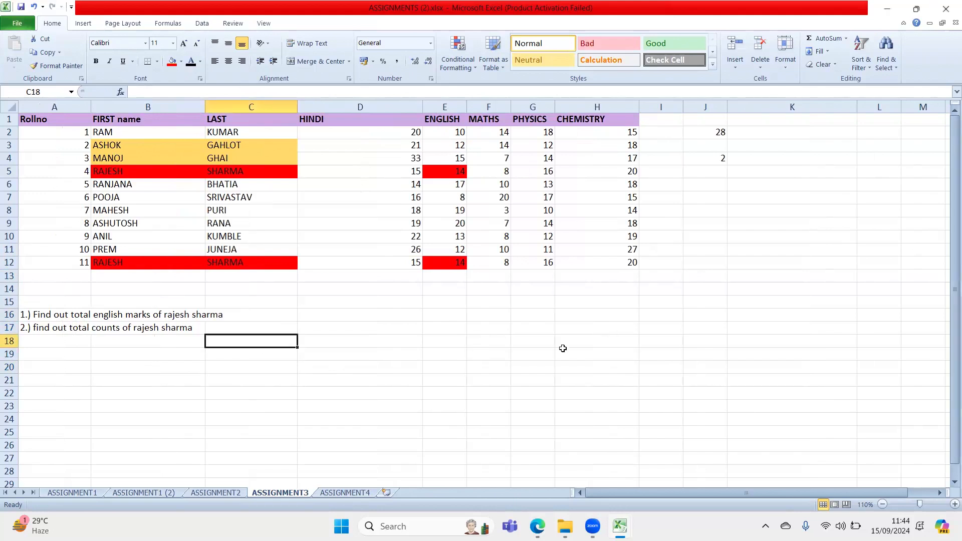
mouse_move(622, 523)
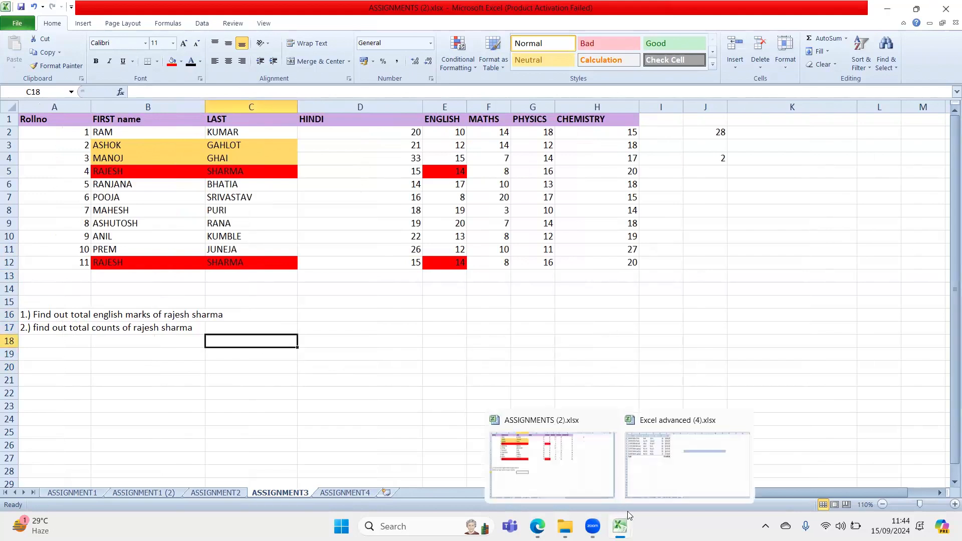
left_click(663, 470)
left_click(479, 289)
left_click(486, 356)
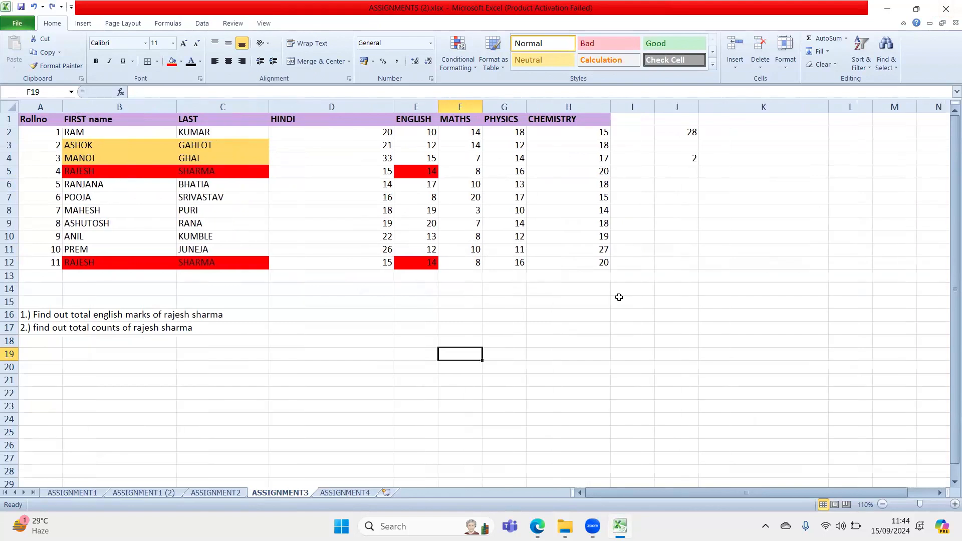
- Refill the student's name cells B5:C5 and B12:C12 with a light orange theme colour
left_click(141, 172)
left_click_drag(142, 172, 202, 170)
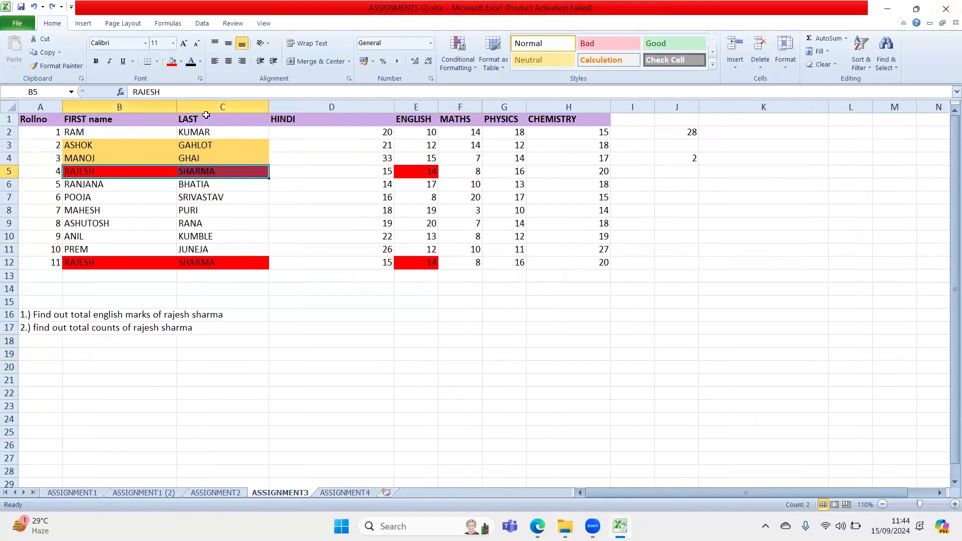
left_click(181, 62)
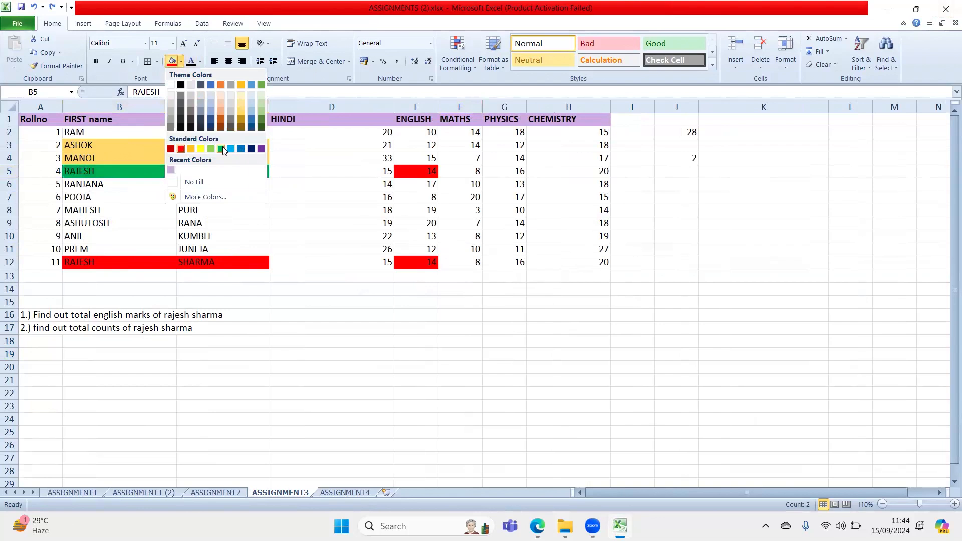
left_click(223, 105)
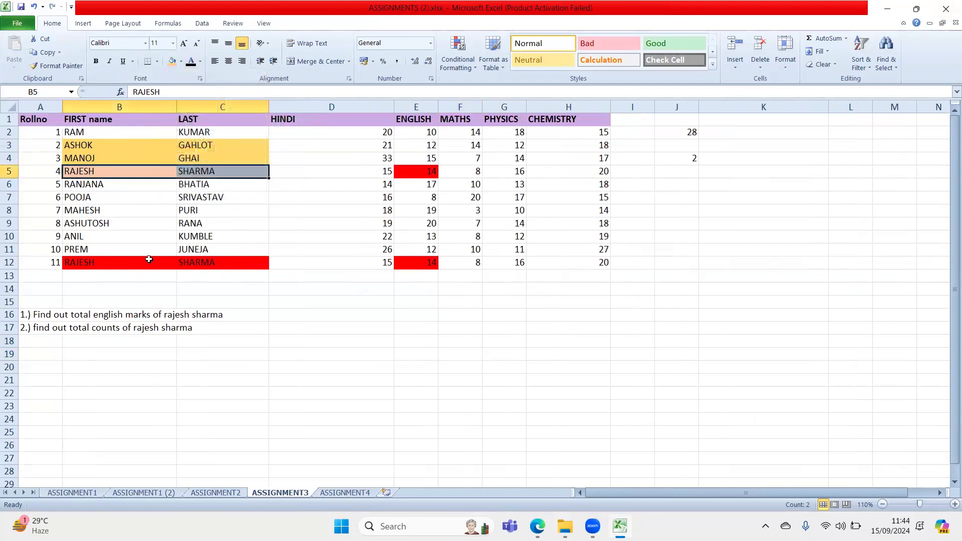
left_click_drag(146, 261, 221, 261)
left_click(172, 62)
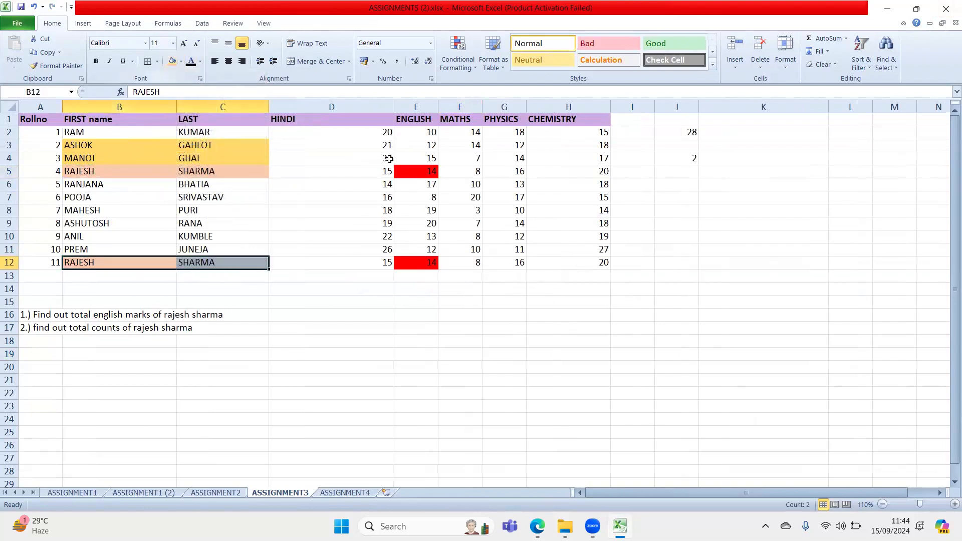
- Apply the same light orange fill to the student's English marks in E5 and E12
left_click(420, 172)
left_click(172, 61)
left_click(417, 262)
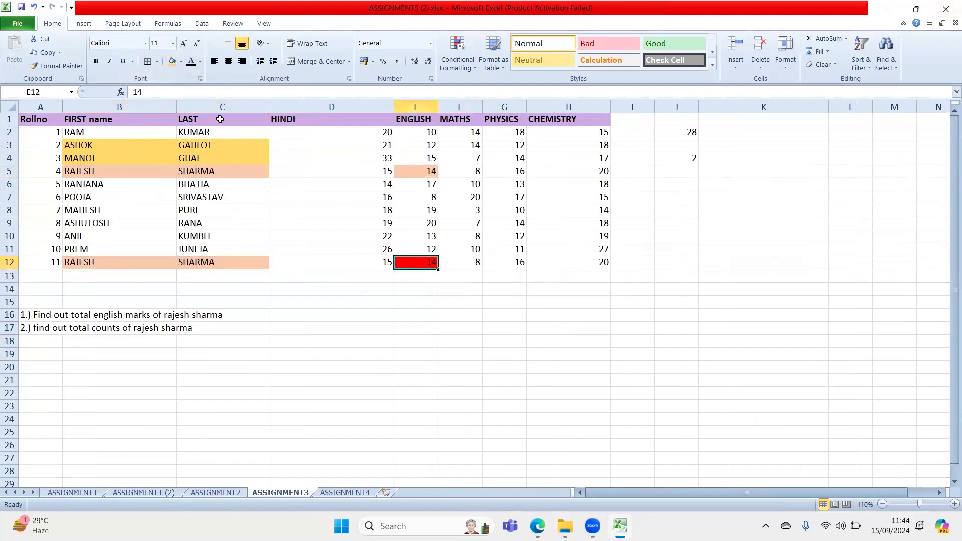
left_click(172, 61)
left_click(454, 342)
- Make the student's name cells B5:C5 and B12:C12 bold
left_click_drag(140, 170, 215, 173)
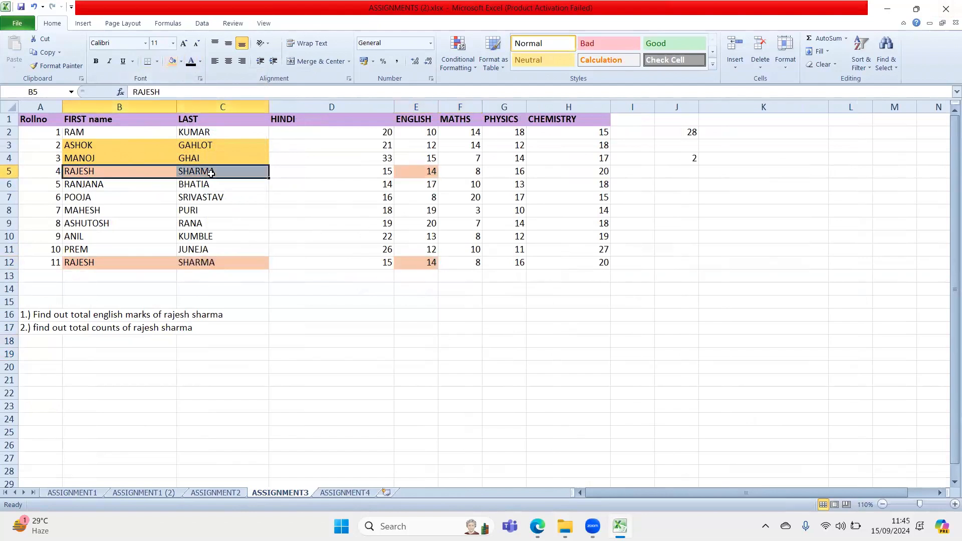
key("ctrl+b")
left_click_drag(127, 261, 213, 267)
key("ctrl+b")
- Make the student's English marks in E5 and E12 bold
left_click(407, 177)
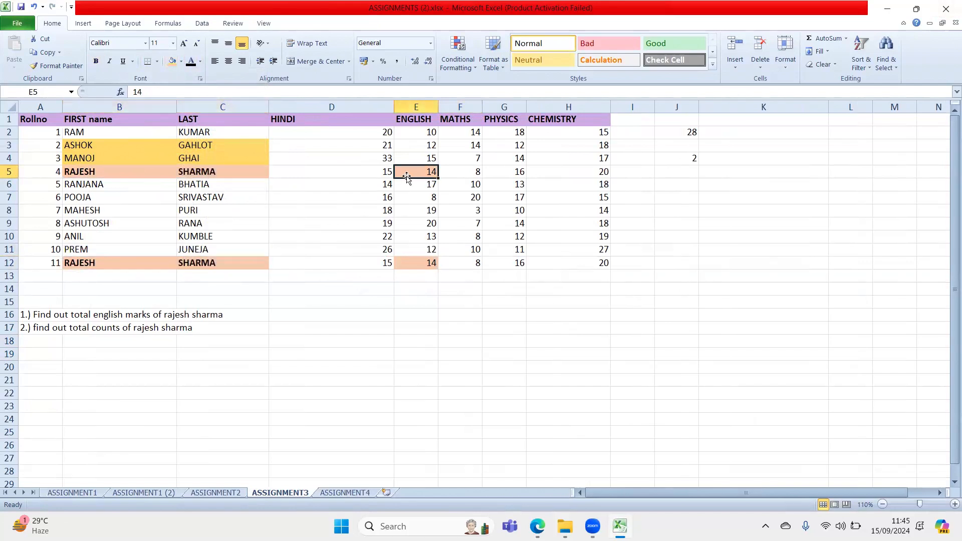
key("ctrl+b")
left_click(434, 263)
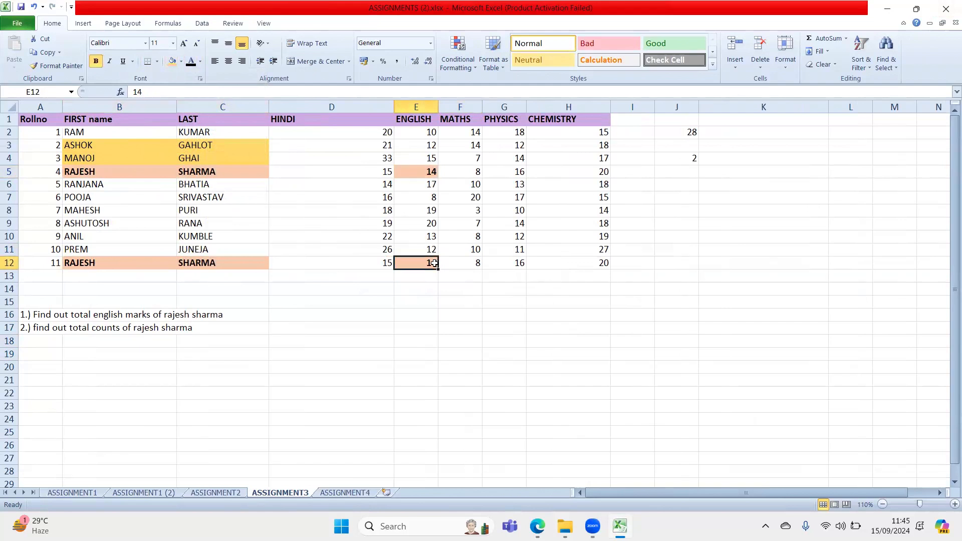
left_click_drag(172, 175, 209, 170)
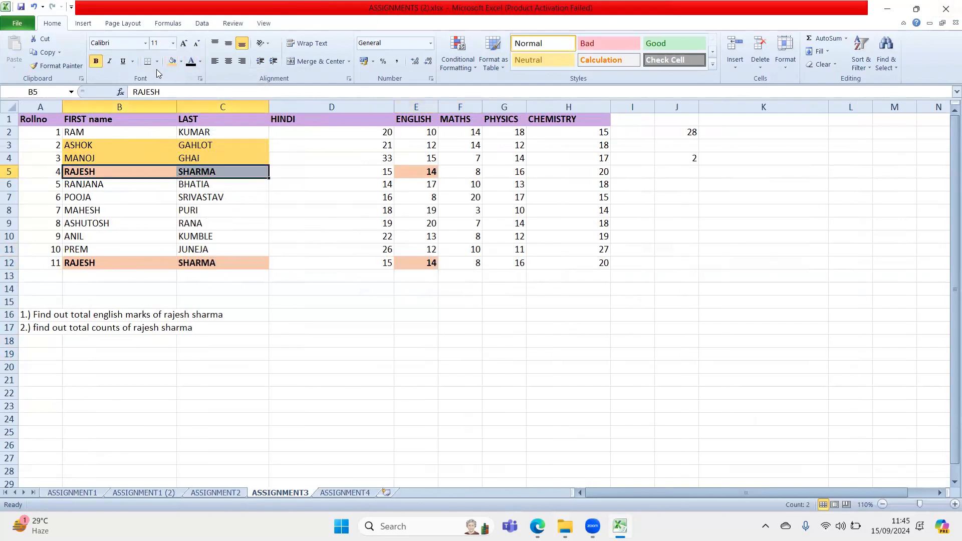
left_click(371, 369)
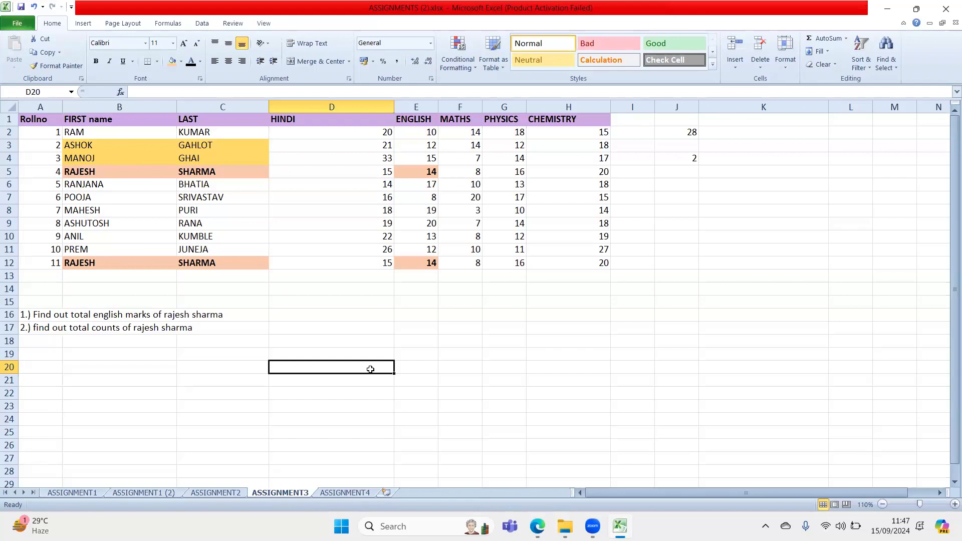
- Enter the function hint sumifs in G16, in the row of the total English marks question
left_click(631, 354)
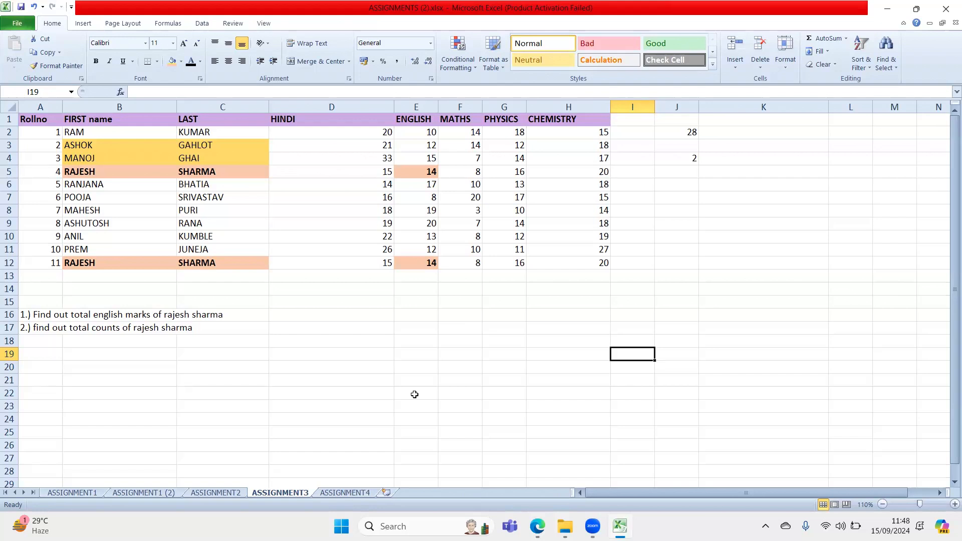
left_click(420, 175)
left_click(424, 265)
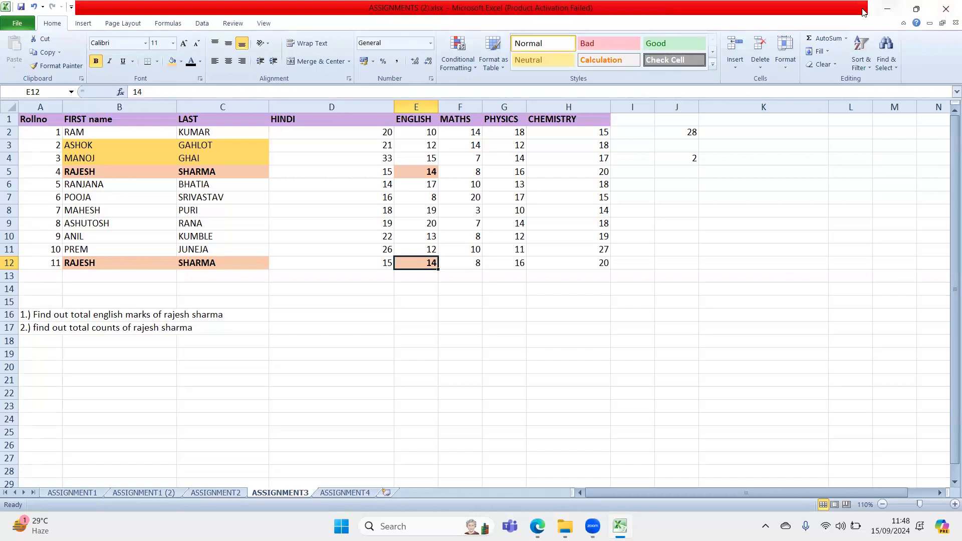
left_click(497, 277)
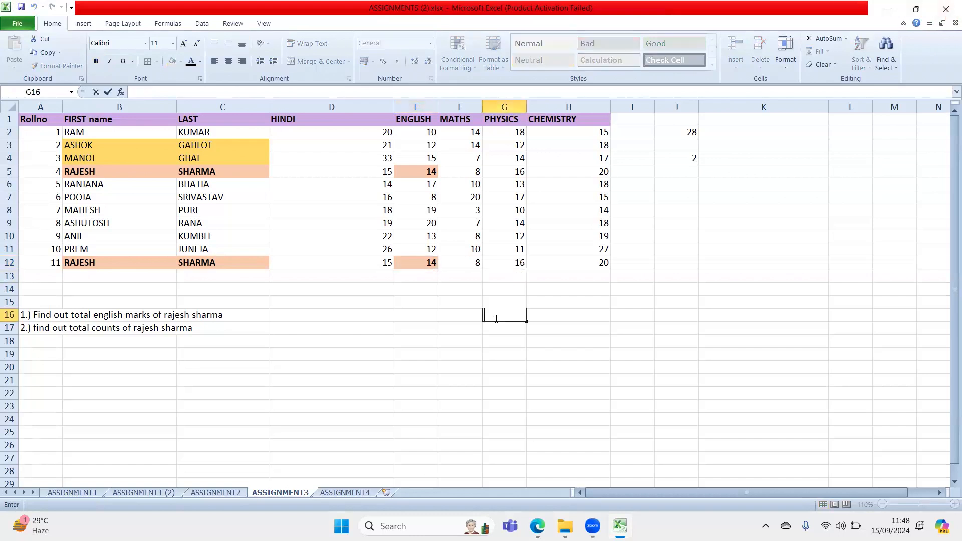
type("sumifs")
key("Return")
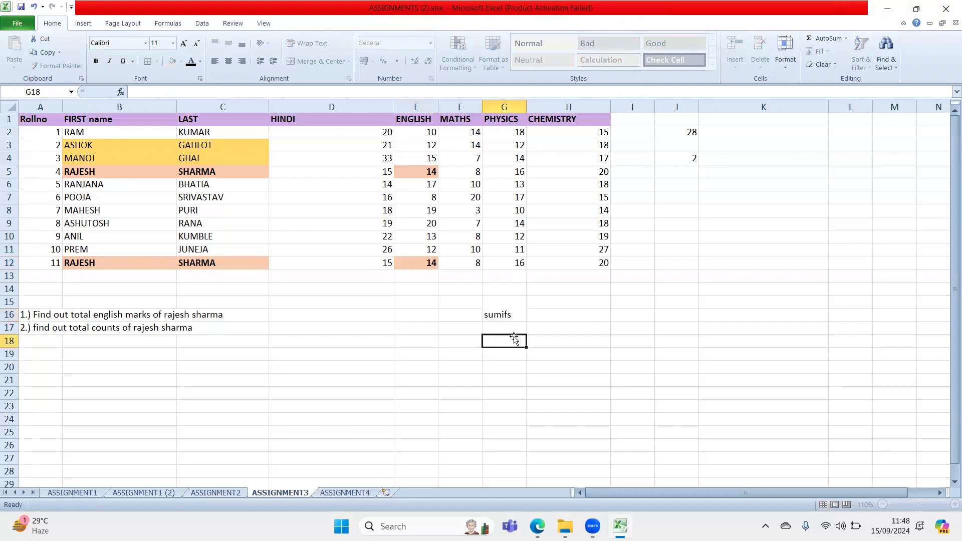
- Enter the function hint countifs in G17, in the row of the total counts question
double_click(507, 329)
type("c")
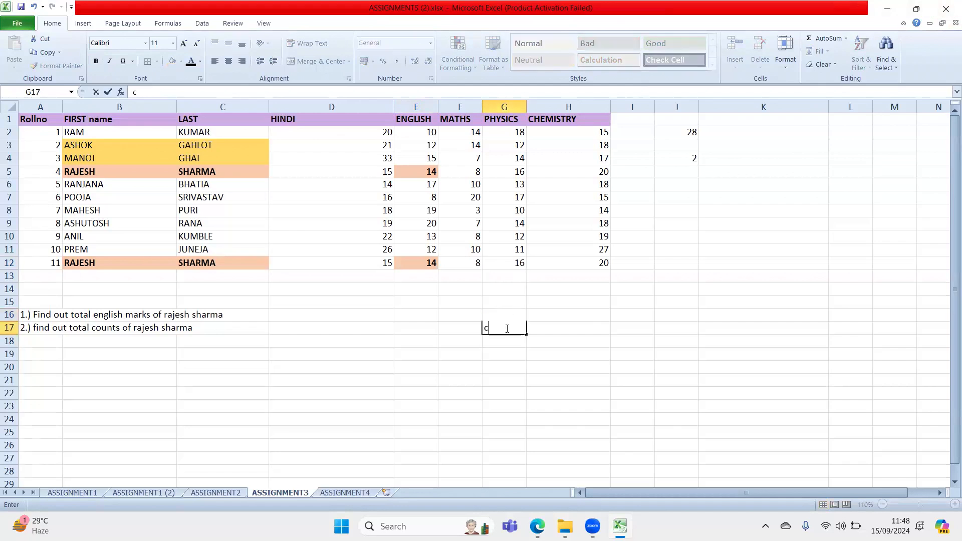
type("ountifs")
left_click(520, 363)
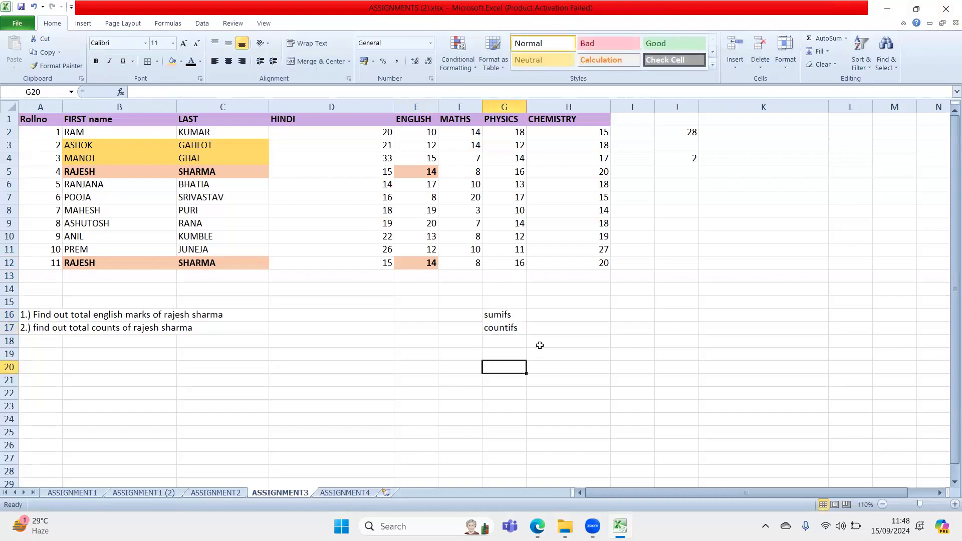
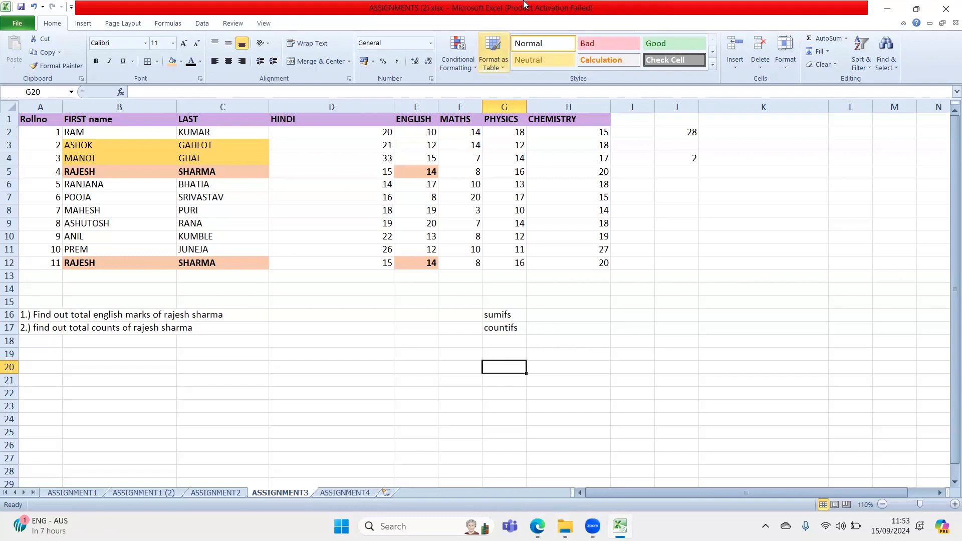
- Revisit the hints and questions in rows 16 and 17 and widen column B slightly
left_click(509, 313)
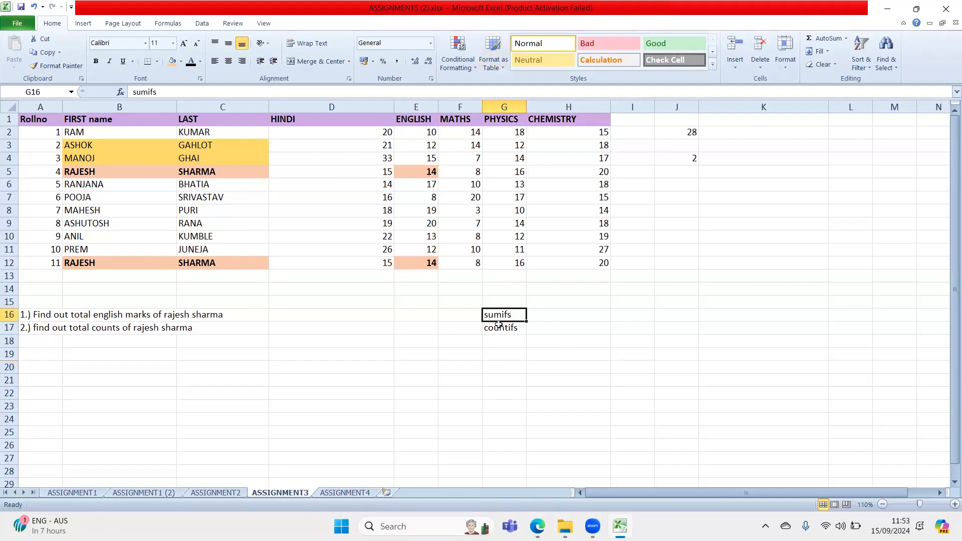
left_click(303, 326)
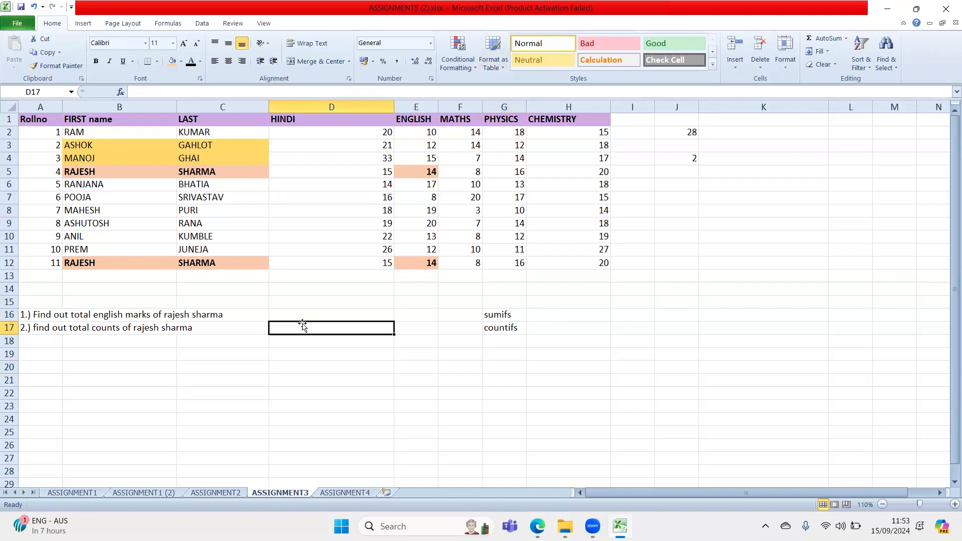
left_click(189, 337)
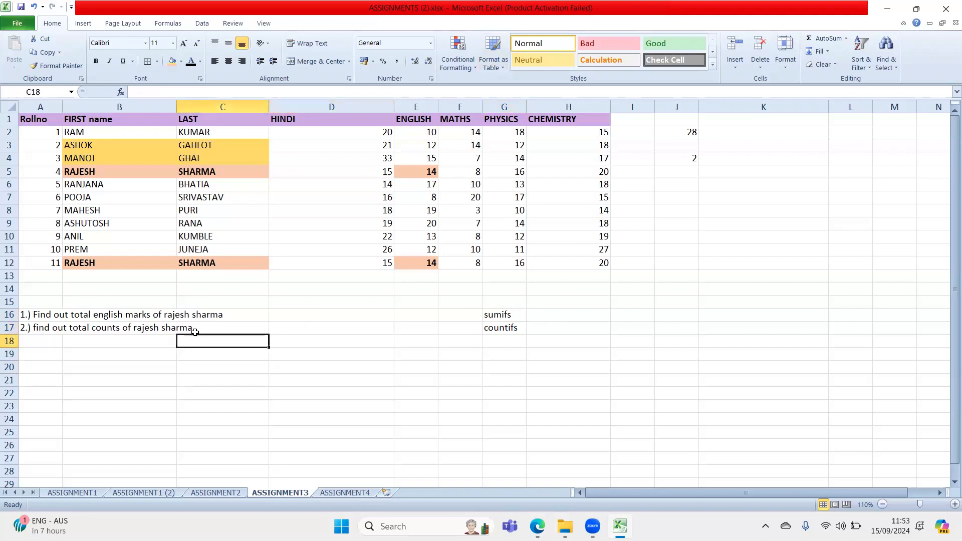
left_click_drag(176, 106, 188, 106)
left_click(161, 370)
left_click(220, 370)
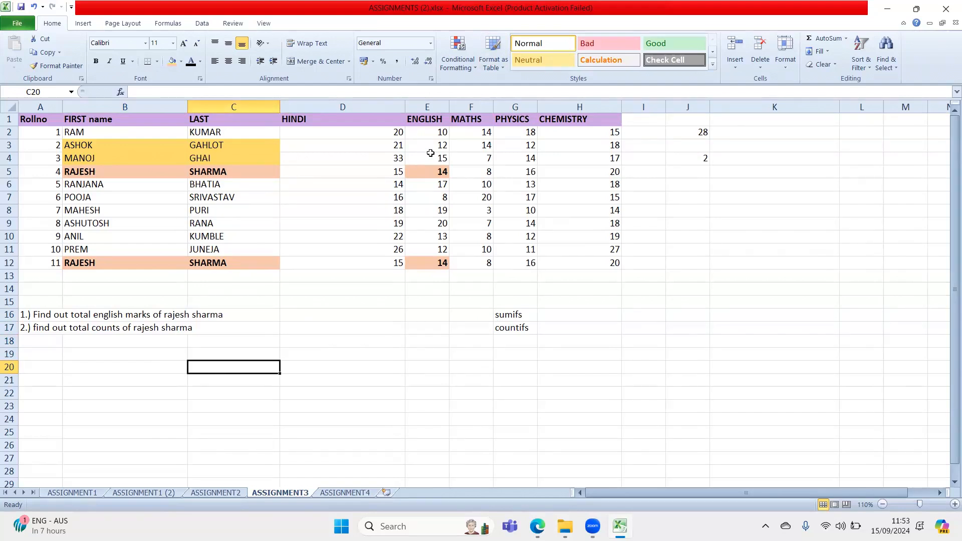
- Examine the SUMIFS formula in J2, going through its criteria ranges and the first-name and last-name criteria
double_click(701, 132)
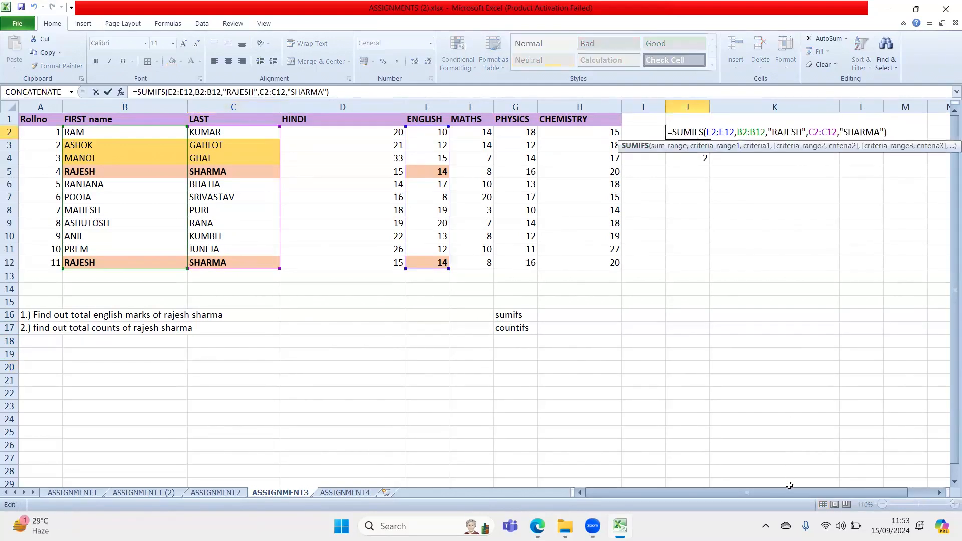
left_click_drag(814, 492, 843, 492)
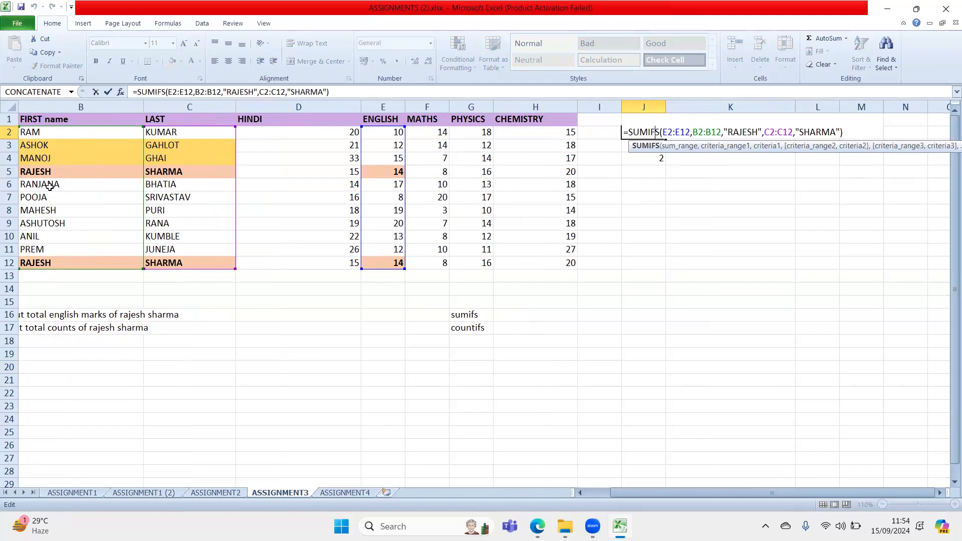
left_click_drag(765, 131, 795, 132)
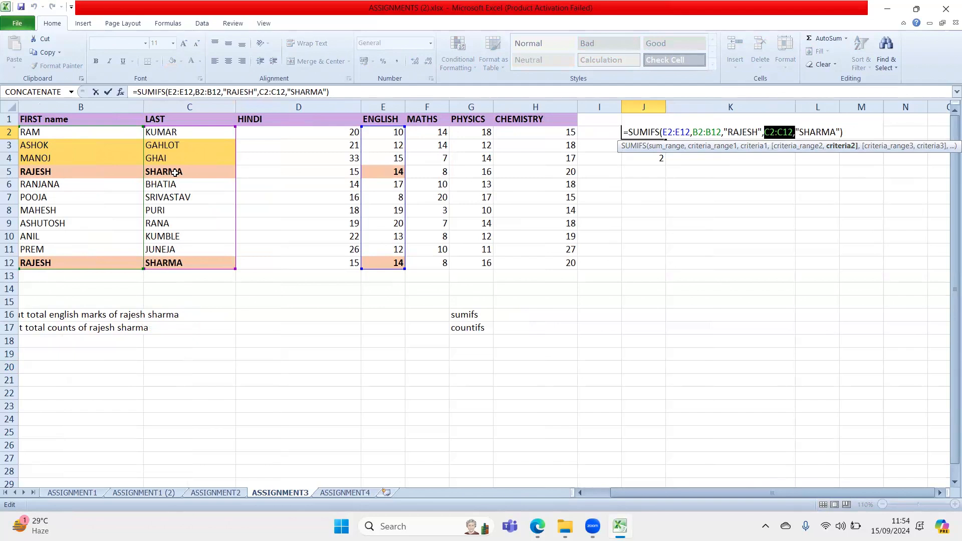
double_click(812, 132)
left_click(800, 133)
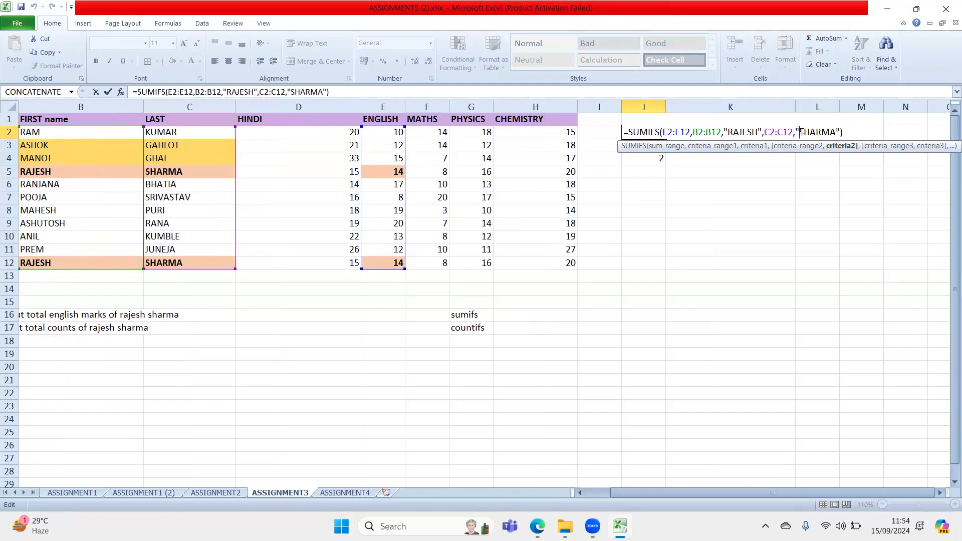
double_click(742, 132)
double_click(795, 133)
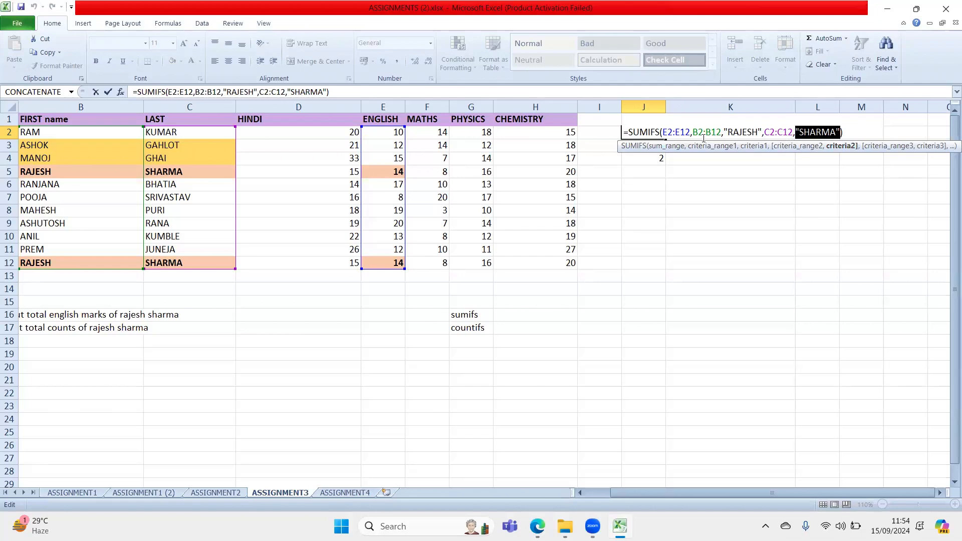
key("Return")
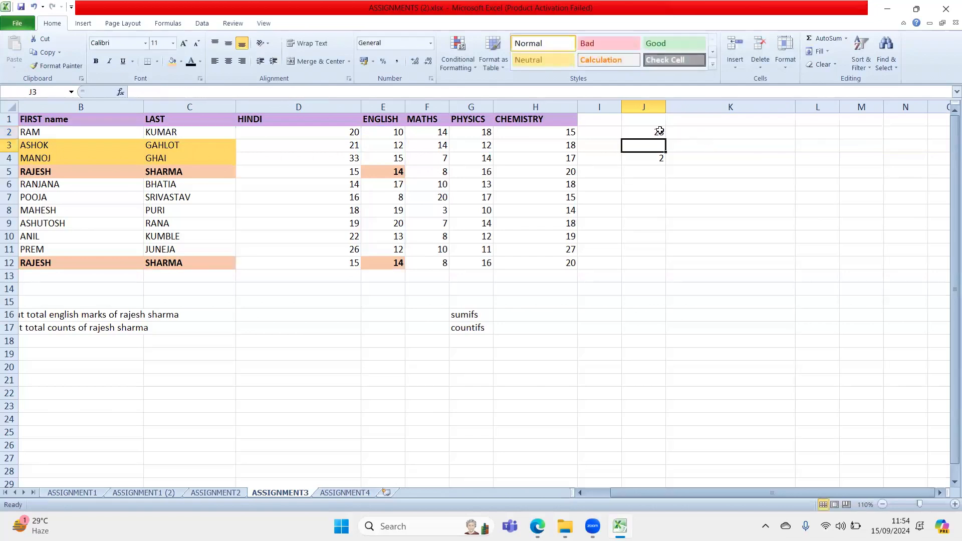
- Examine the COUNTIFS formula in J4, going through its criteria ranges and name criteria
double_click(647, 159)
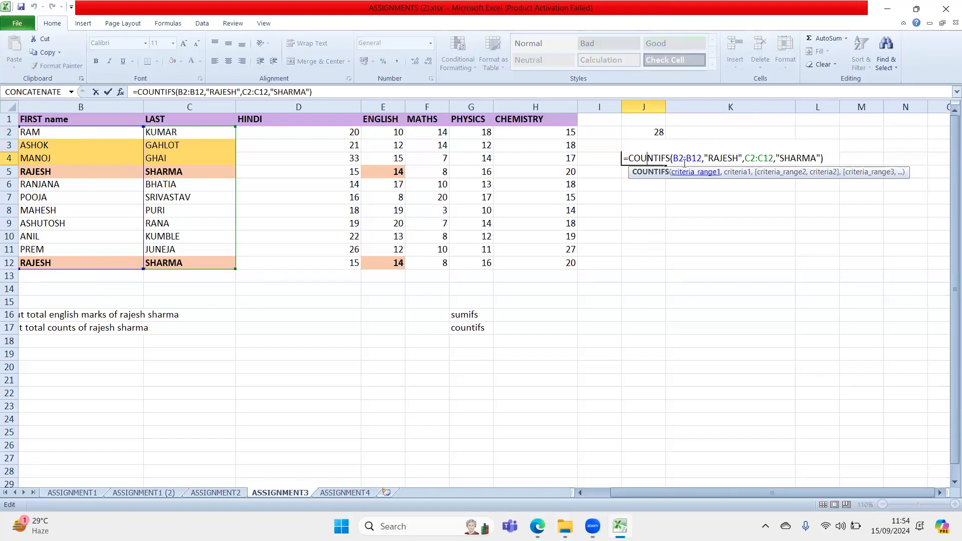
left_click(663, 161)
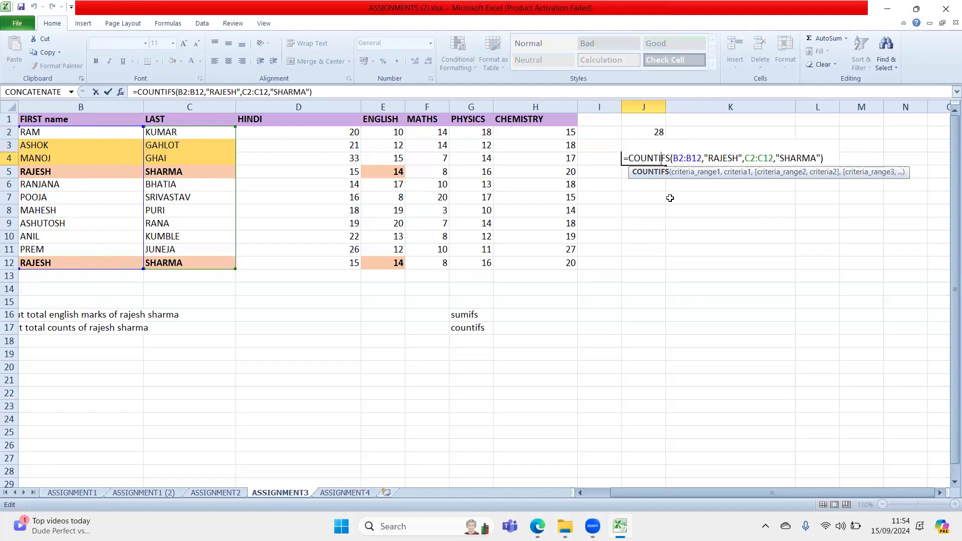
double_click(724, 159)
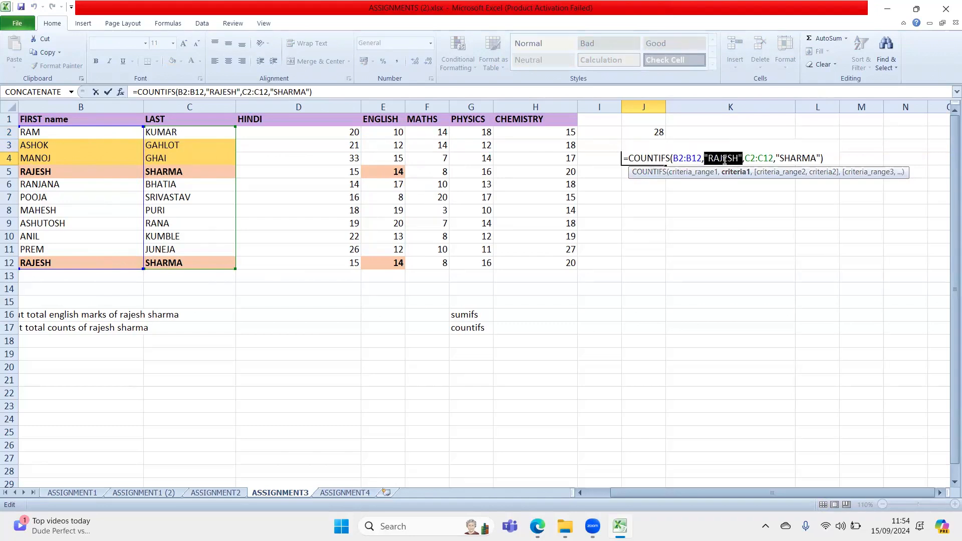
double_click(776, 159)
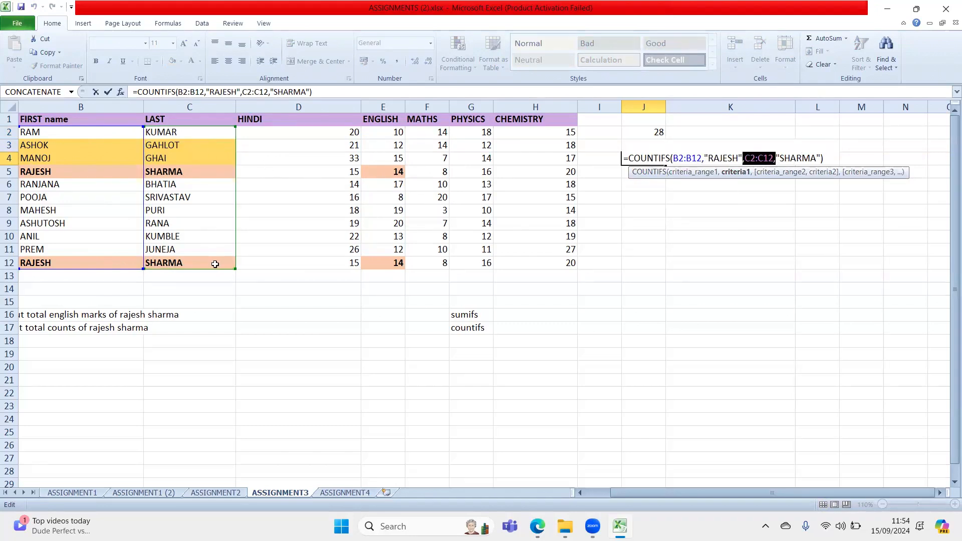
double_click(799, 156)
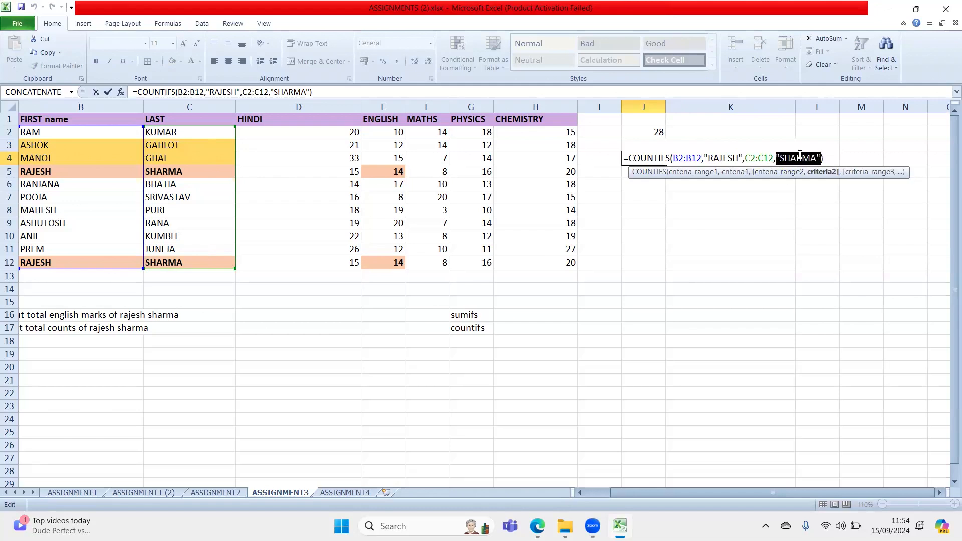
left_click(654, 158)
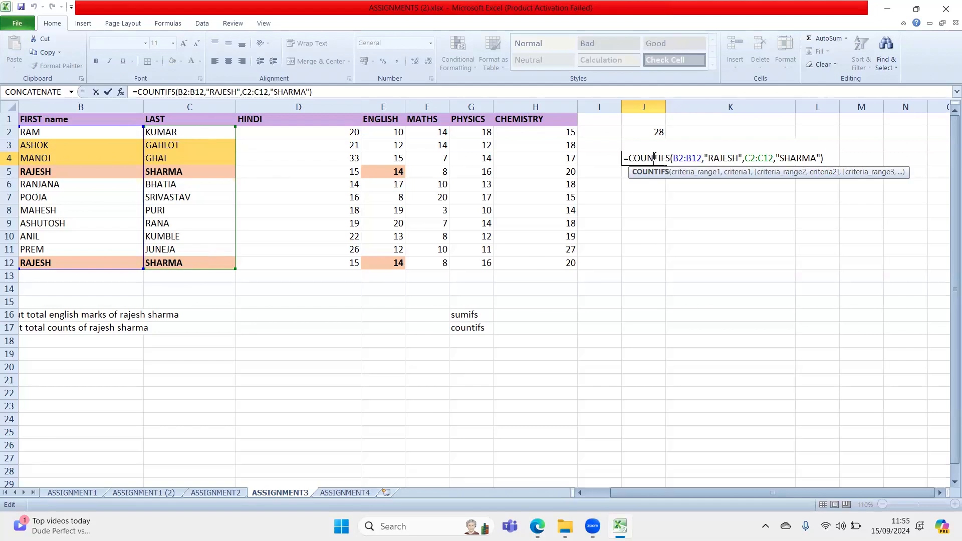
key("Return")
- Compare the two matching first-name cells B5 and B12 that the formulas refer to
left_click(88, 173)
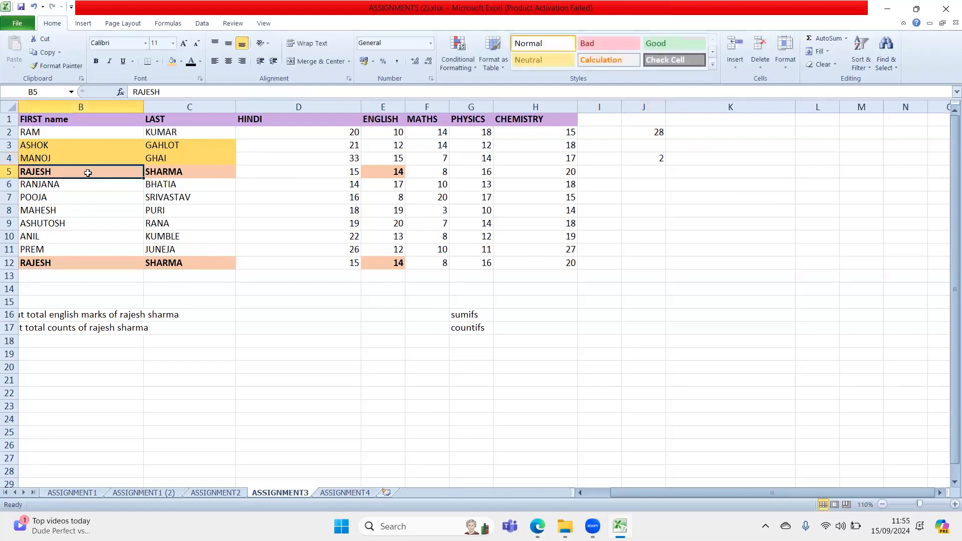
left_click(78, 260)
left_click(71, 175)
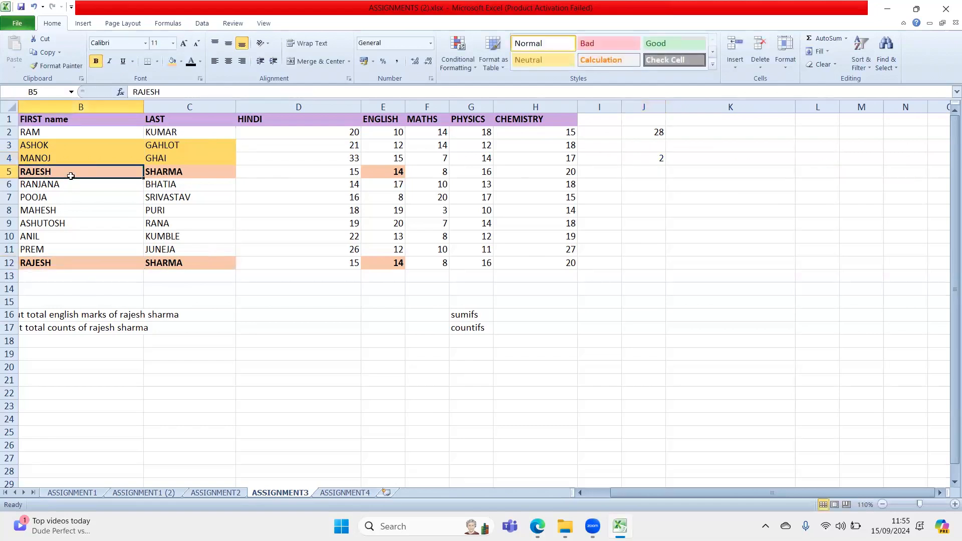
- Compare the matching first and last names in rows 5 and 12 with the criteria of the COUNTIFS formula in J4
left_click(75, 271)
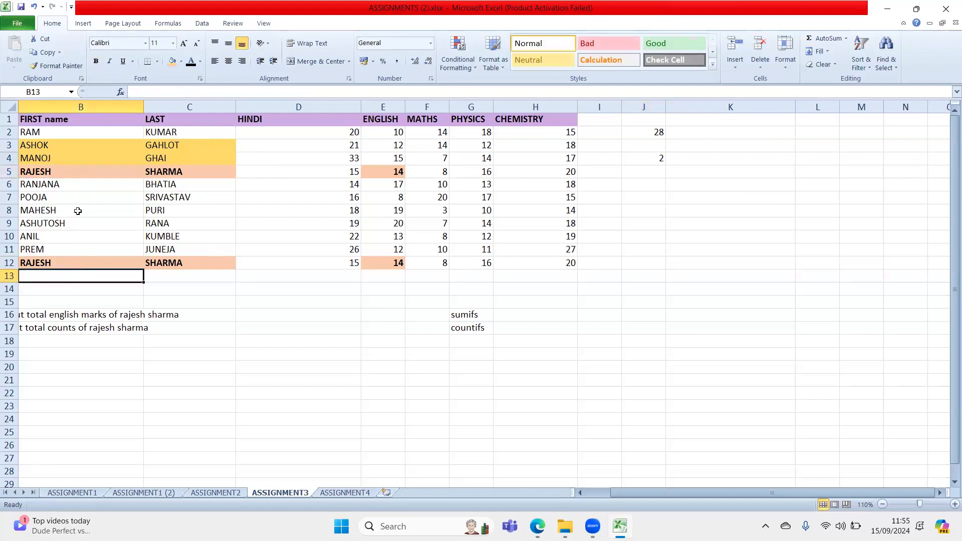
left_click(89, 174)
left_click_drag(204, 174, 196, 266)
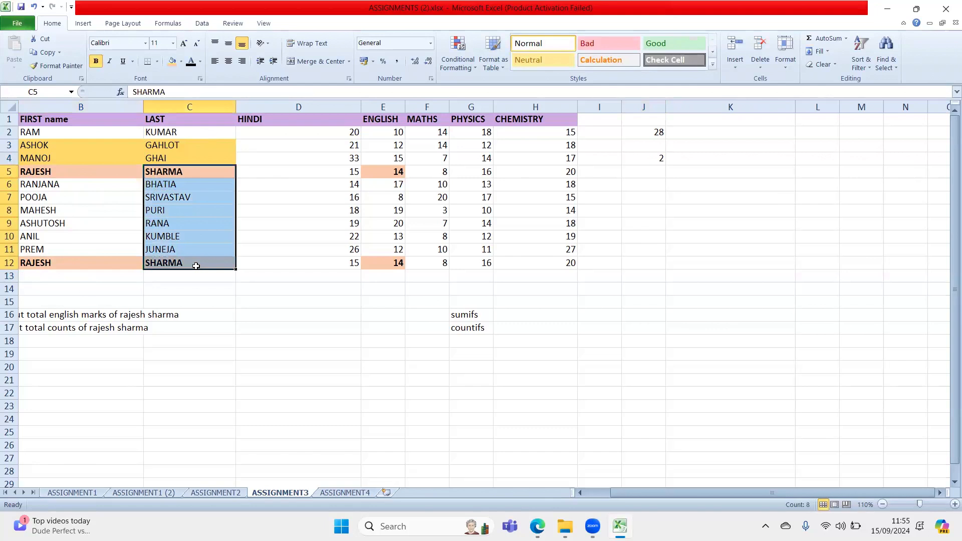
left_click_drag(120, 171, 150, 171)
left_click_drag(126, 264, 179, 263)
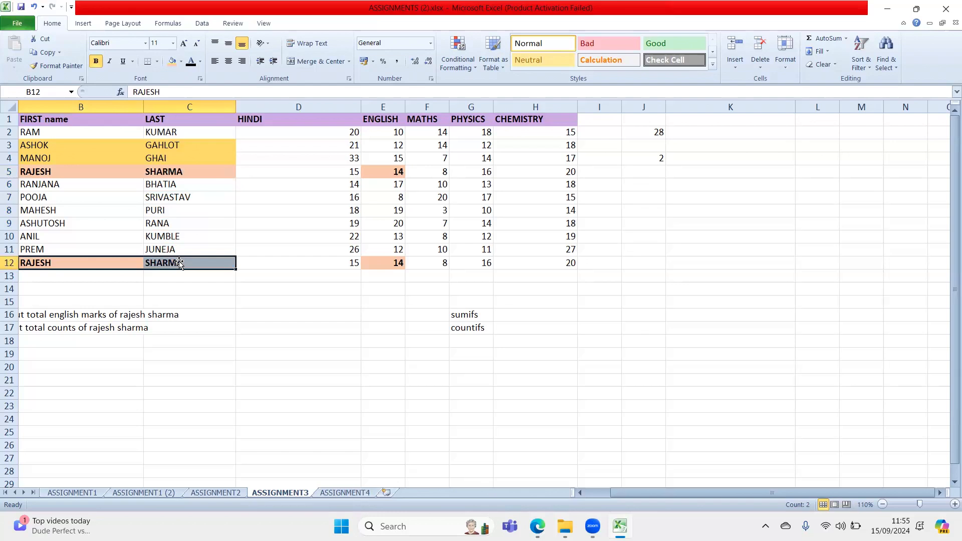
double_click(640, 156)
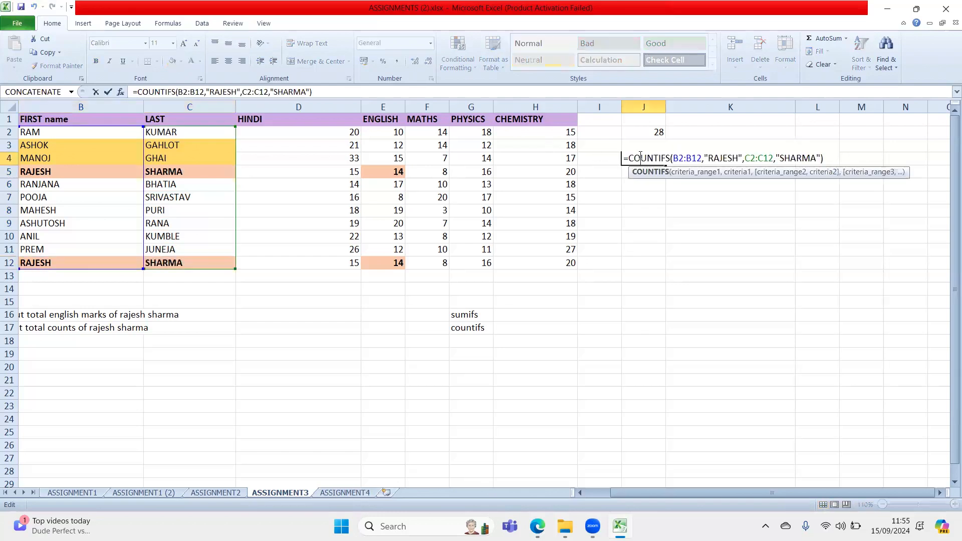
key("Return")
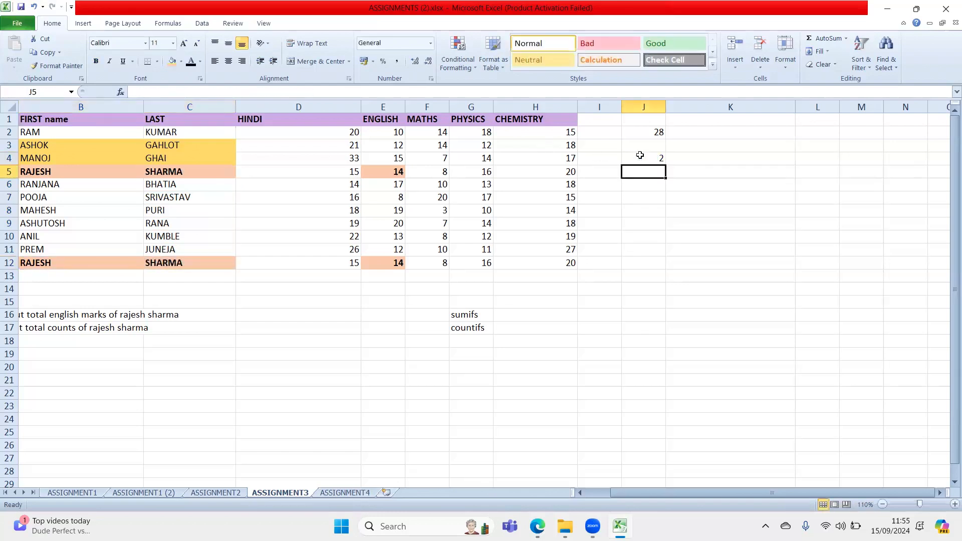
left_click(91, 167)
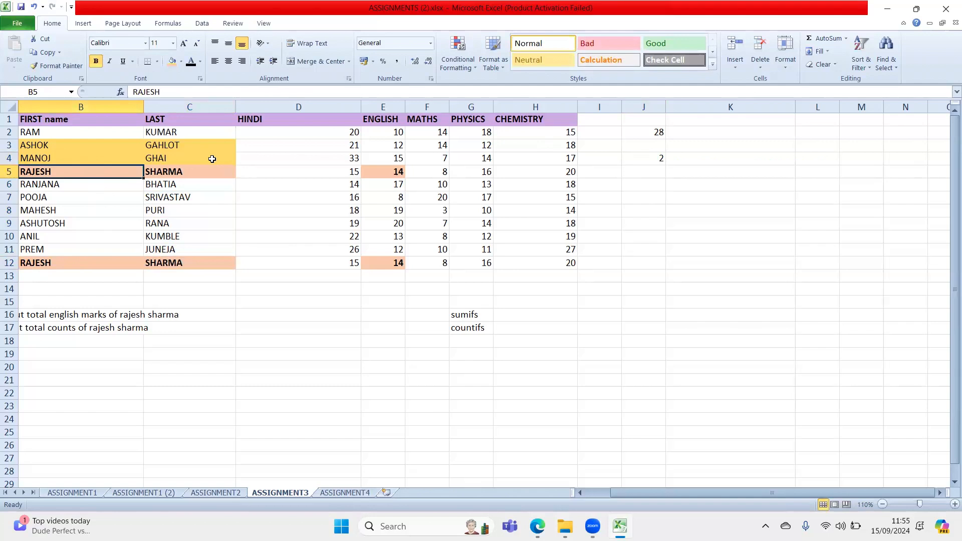
- Copy the joining and completion date table A1:B7 from the ASSIGNMENT4 sheet
left_click(347, 493)
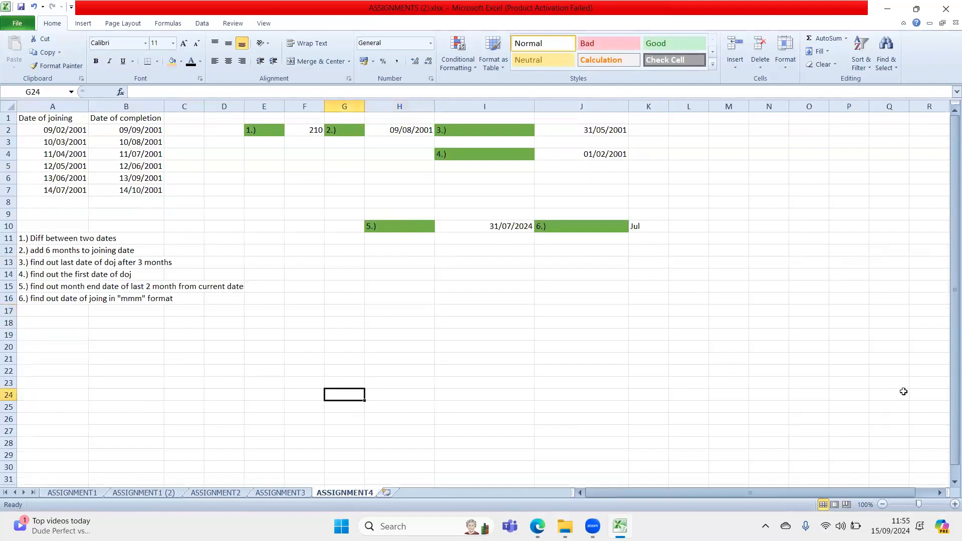
left_click(452, 387)
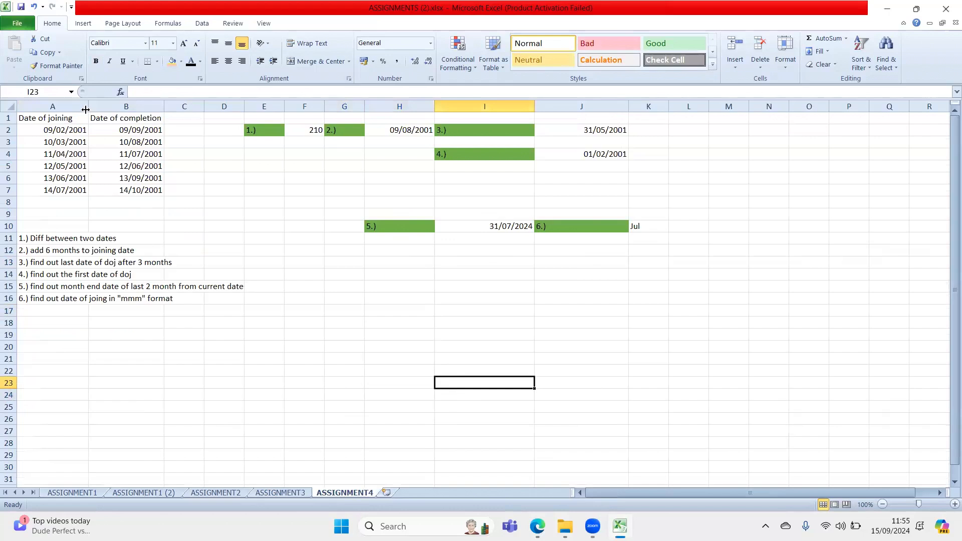
left_click(948, 503)
left_click(949, 504)
left_click_drag(55, 122, 184, 212)
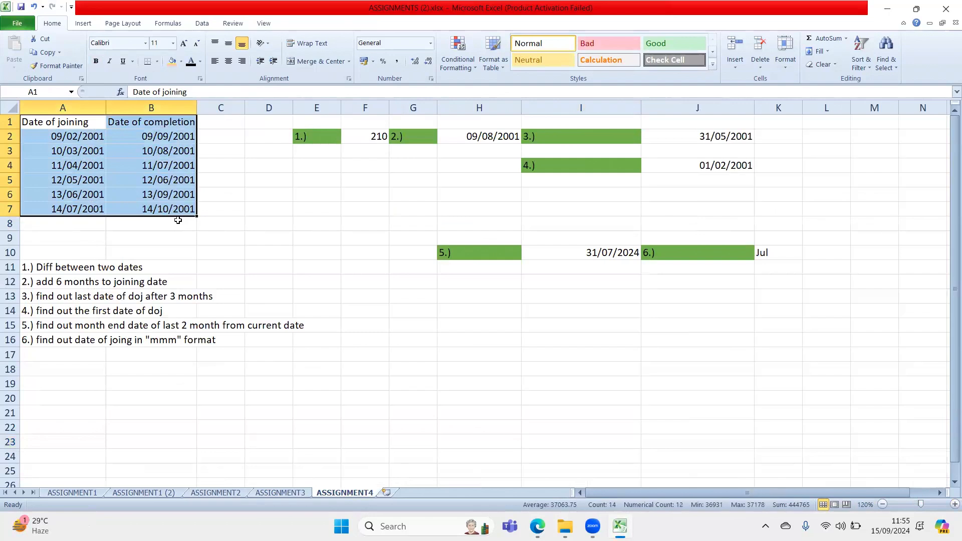
key("ctrl+c")
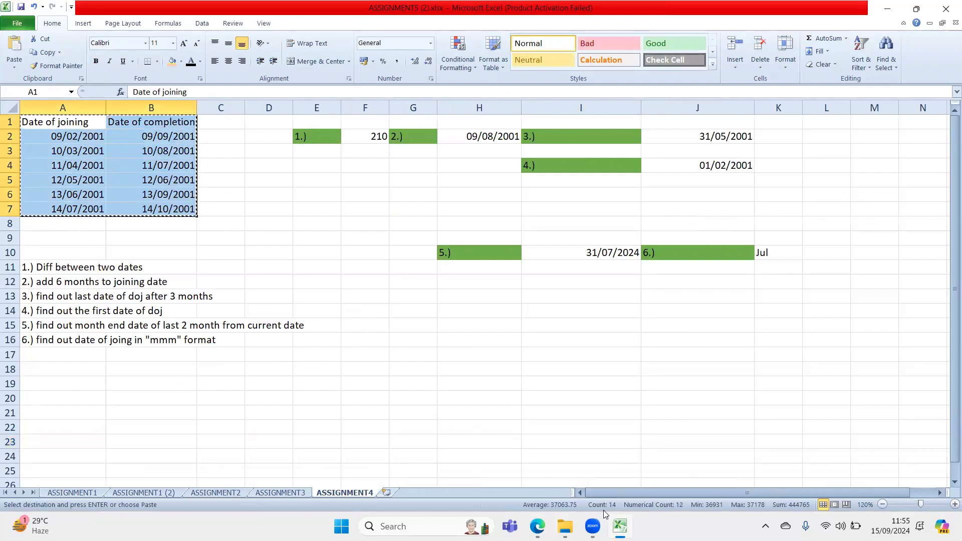
- Switch to File Explorer and open assignment.xlsx from the Downloads folder
left_click(618, 525)
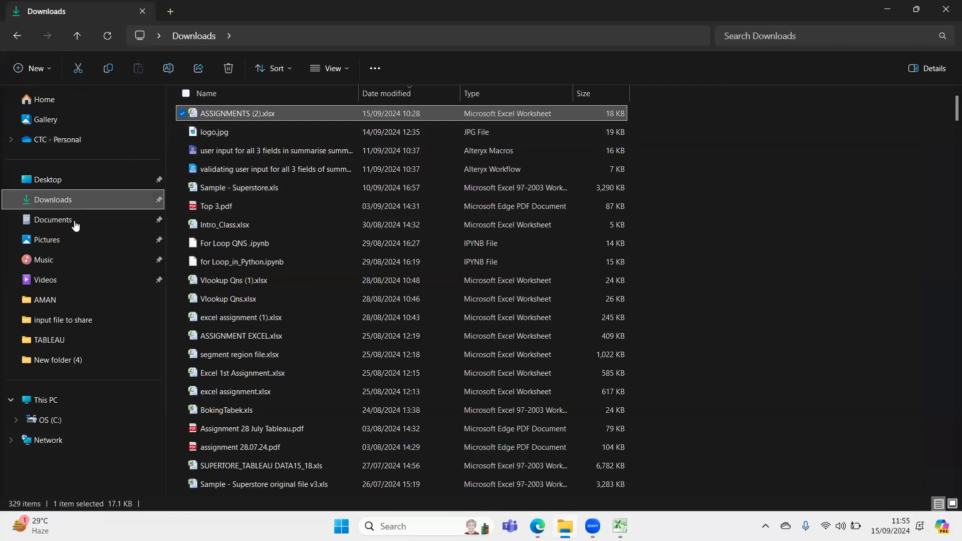
left_click(62, 179)
left_click(77, 216)
left_click(67, 199)
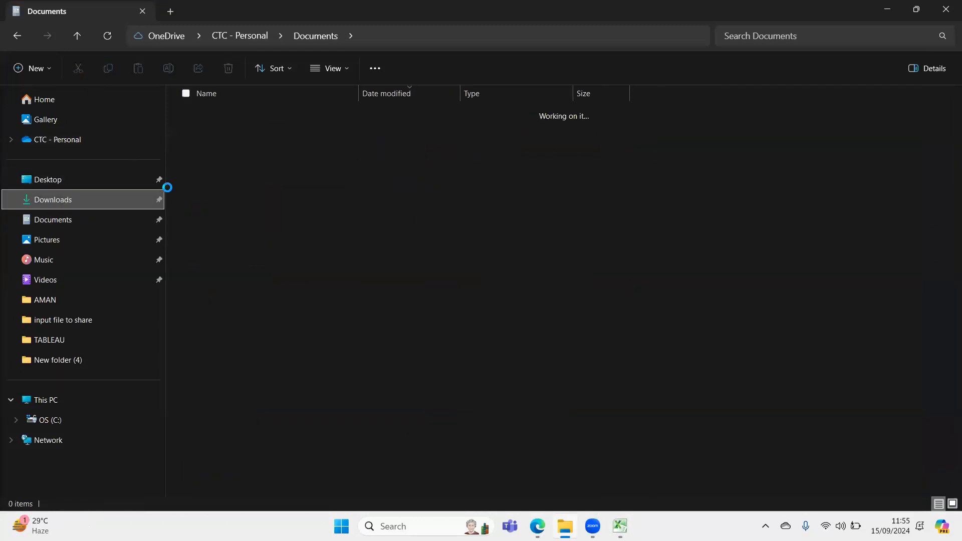
double_click(258, 113)
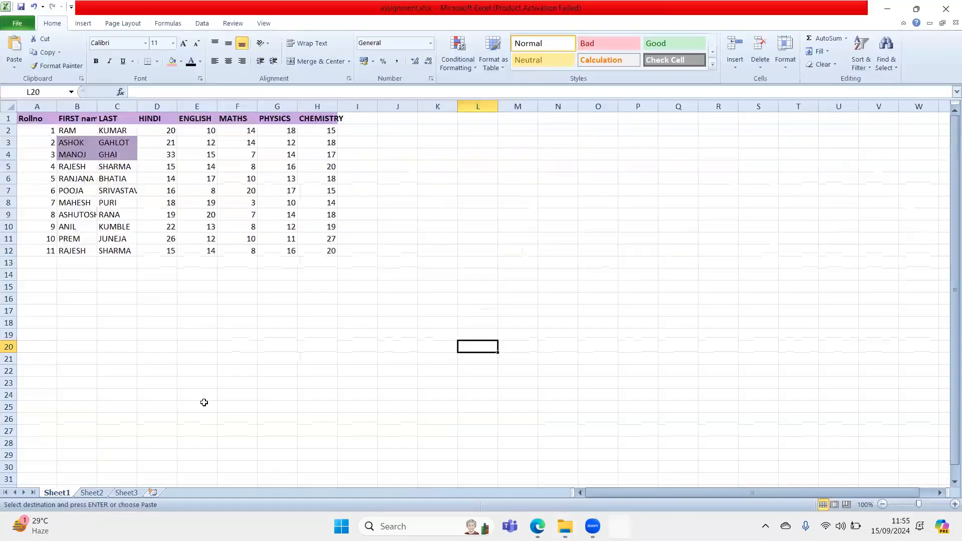
- Paste the copied date table into Sheet2 and fit columns A and B to their contents
left_click(91, 492)
key("ctrl+v")
left_click(85, 250)
double_click(56, 106)
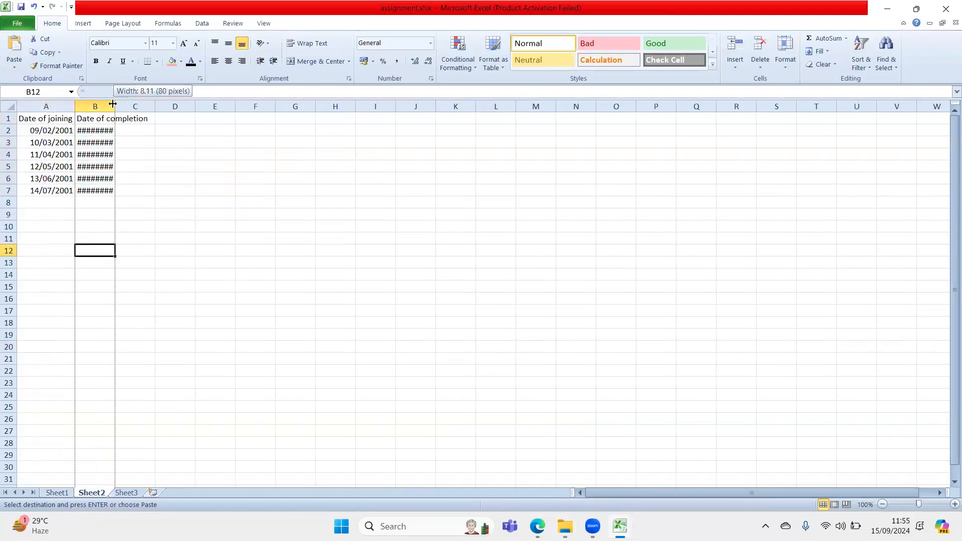
double_click(115, 106)
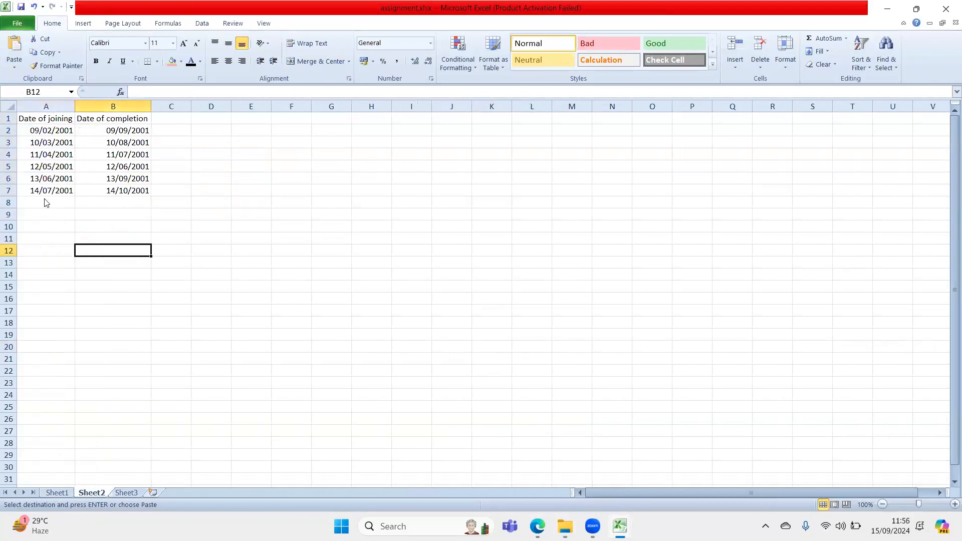
- Save the assignment.xlsx workbook and close it
left_click(17, 23)
left_click(30, 42)
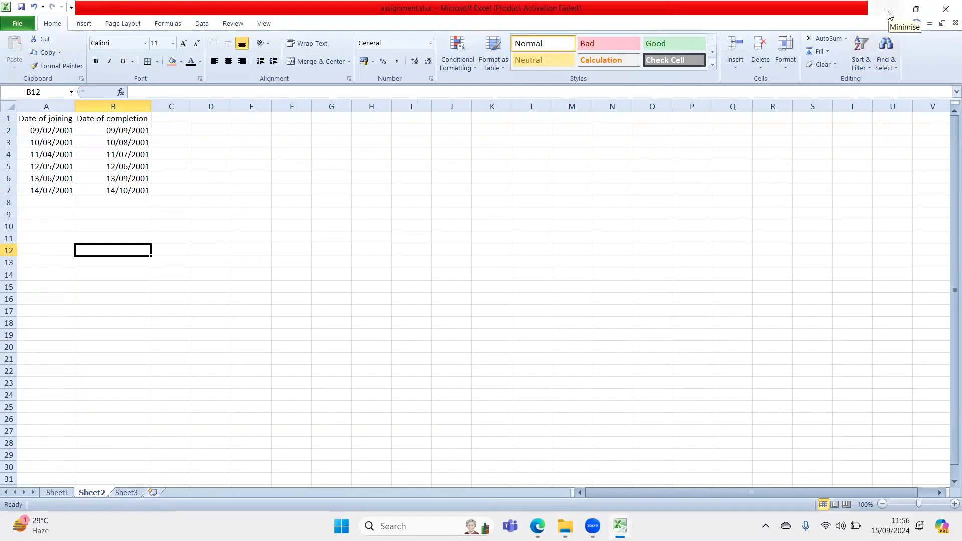
left_click(17, 23)
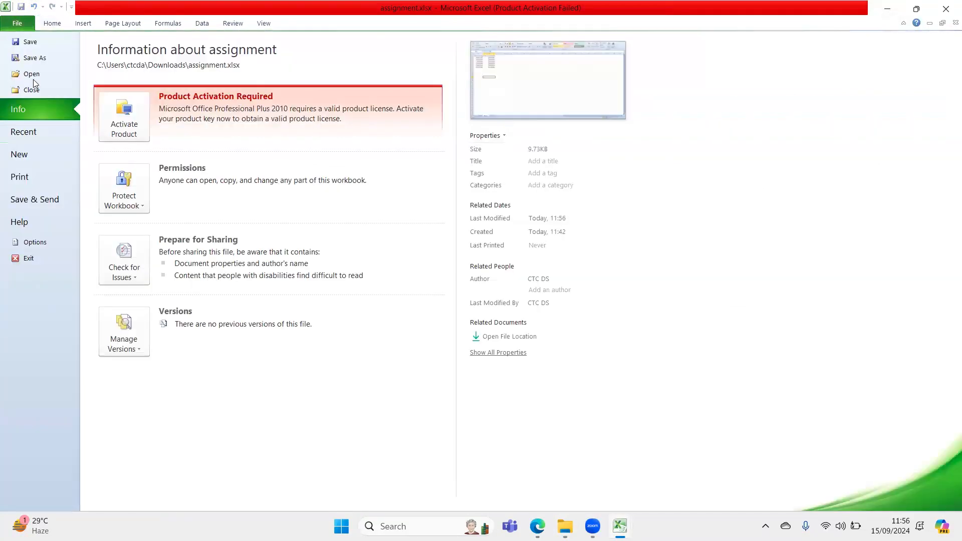
left_click(30, 41)
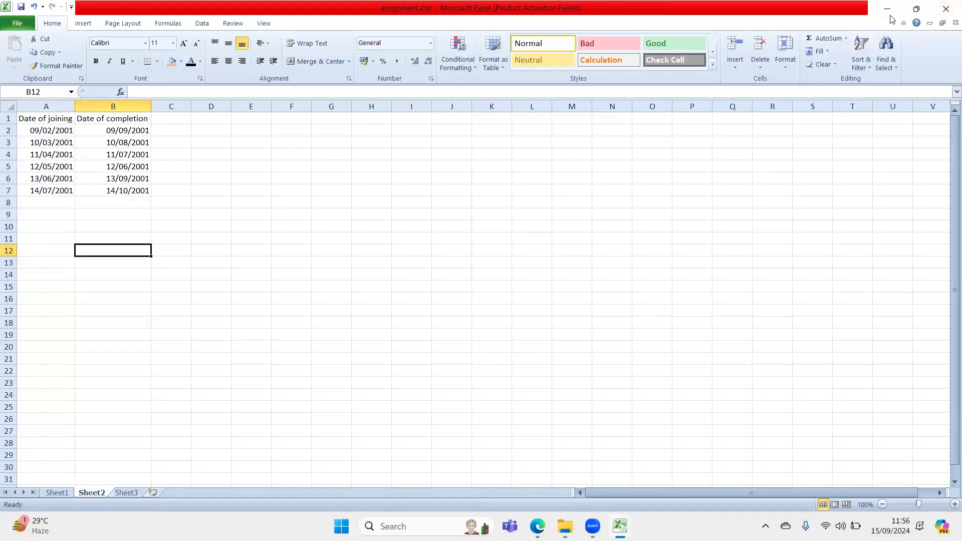
left_click(946, 9)
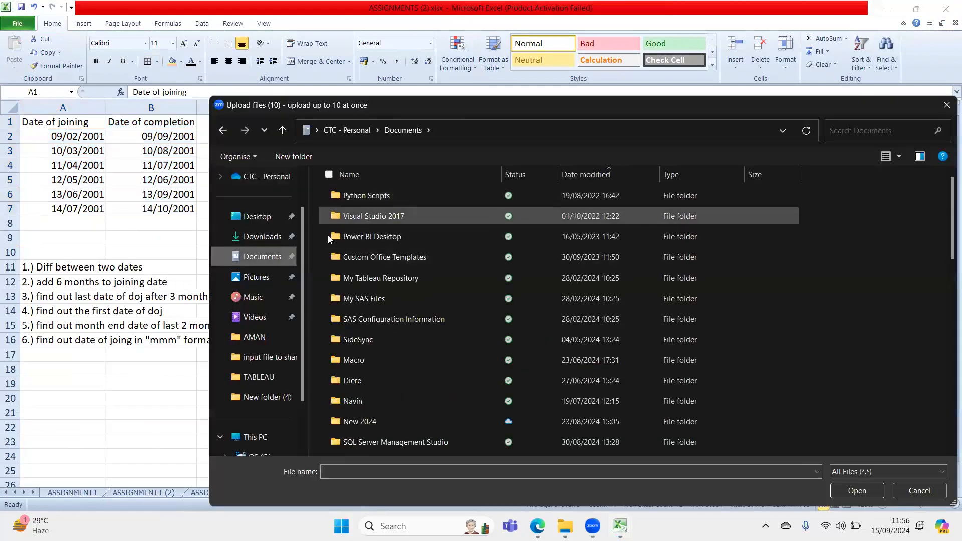
- Upload the saved assignment workbook from the Downloads folder to the Zoom meeting
left_click(261, 237)
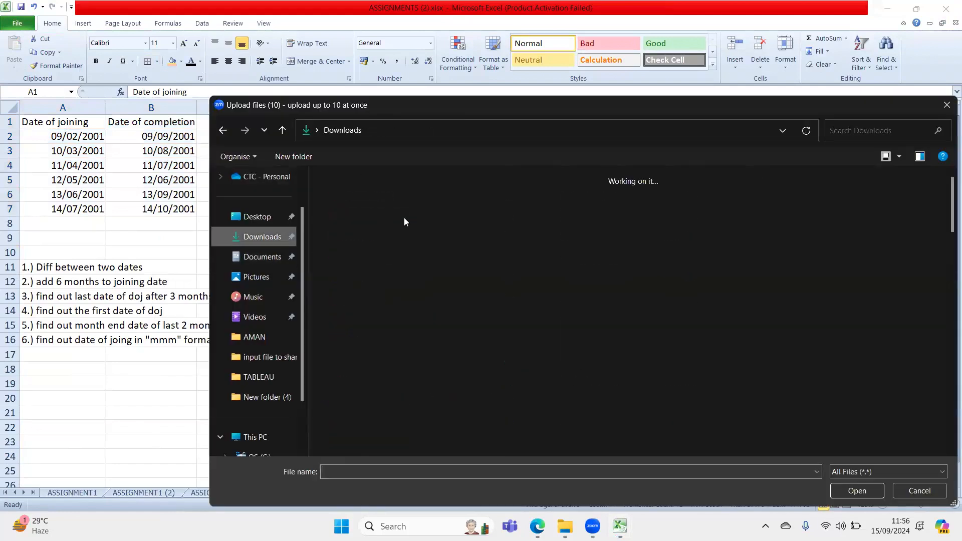
left_click(357, 226)
double_click(357, 227)
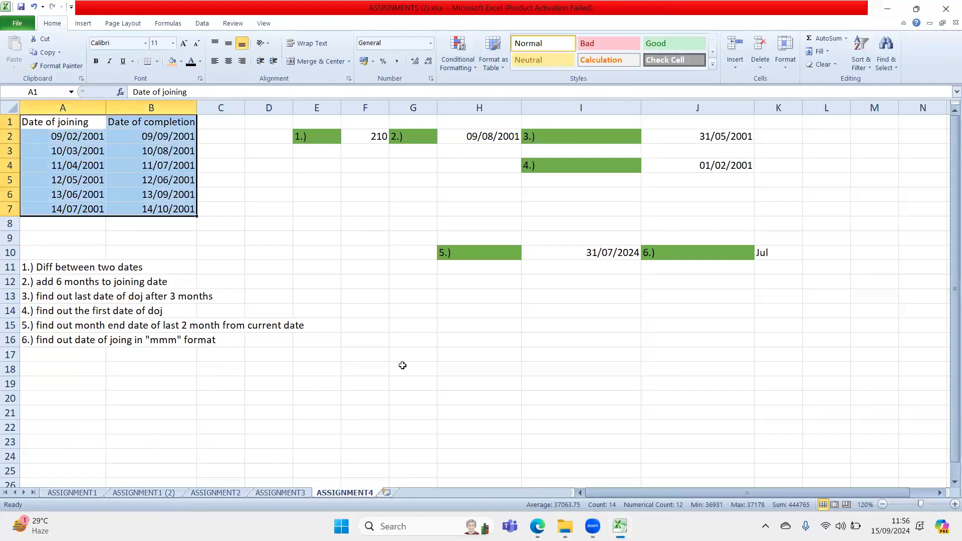
- Make the Date of joining and Date of completion headers in A1:B1 bold
double_click(402, 365)
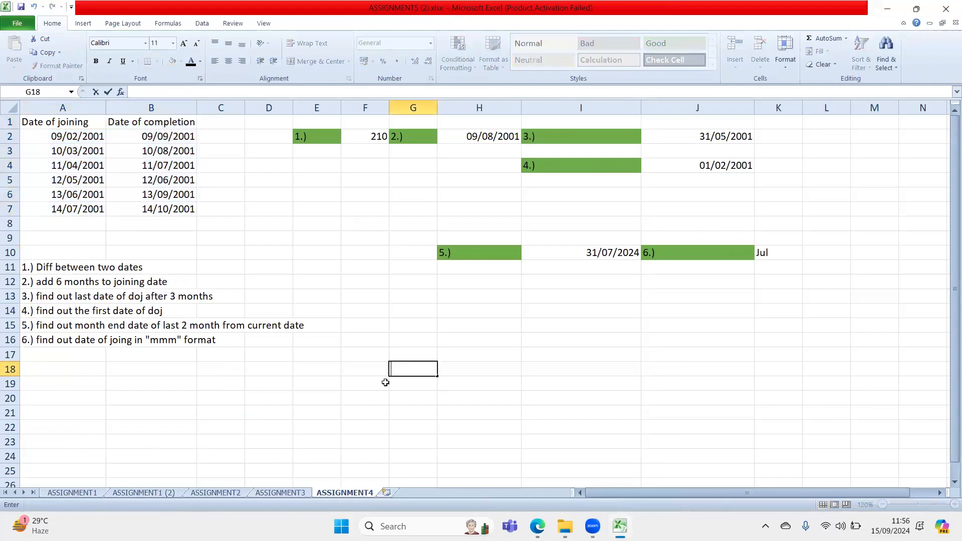
left_click_drag(77, 122, 125, 125)
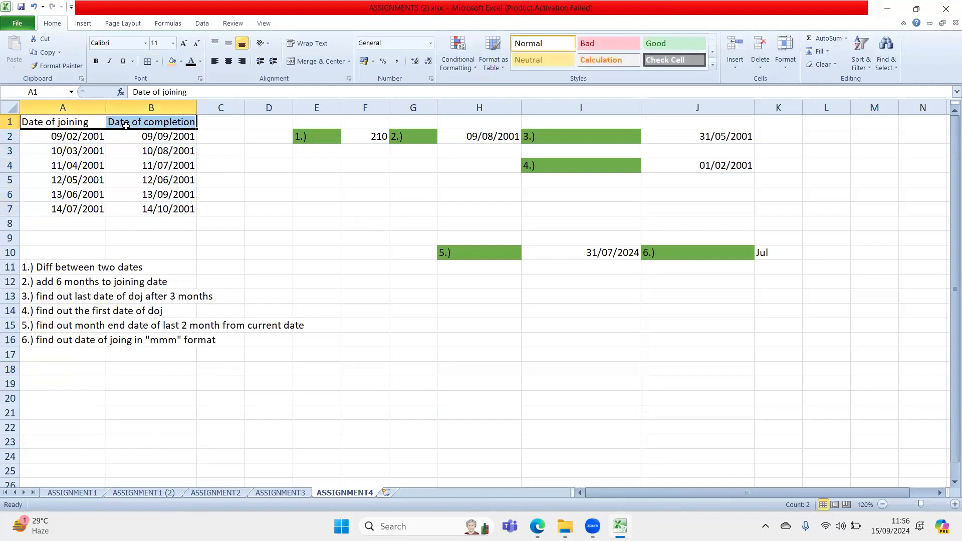
key("ctrl+b")
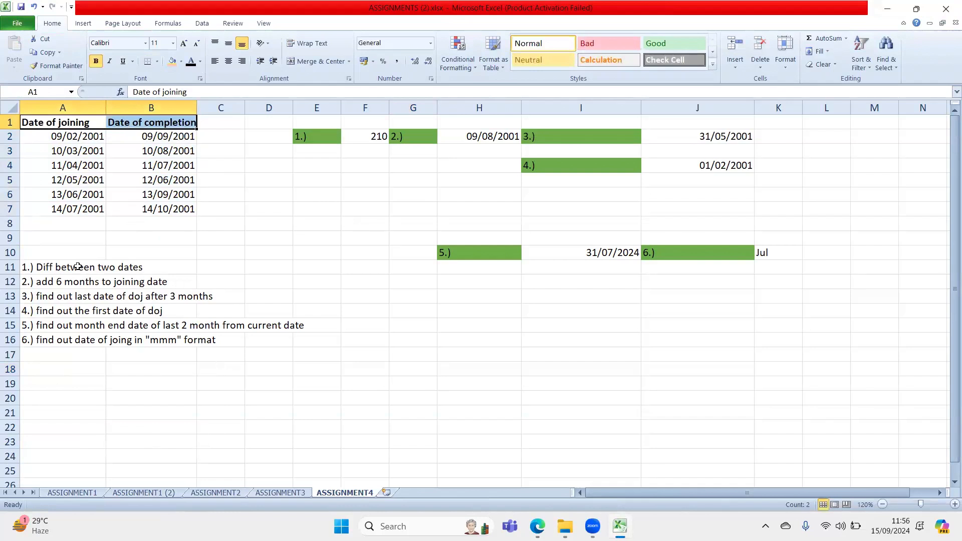
- Go over question 1 with the two dates in row 2 and widen column F slightly
left_click(75, 266)
left_click(72, 137)
left_click_drag(128, 136, 132, 135)
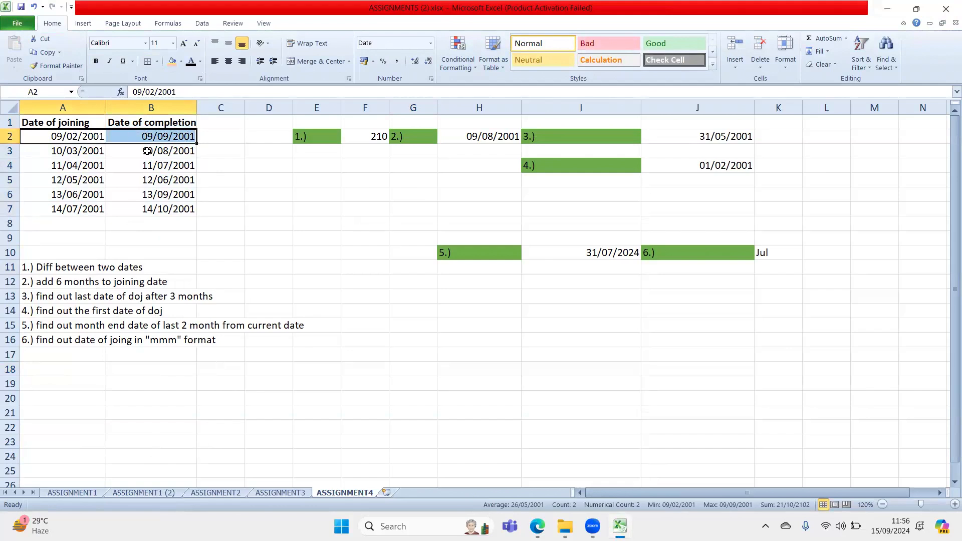
left_click(270, 273)
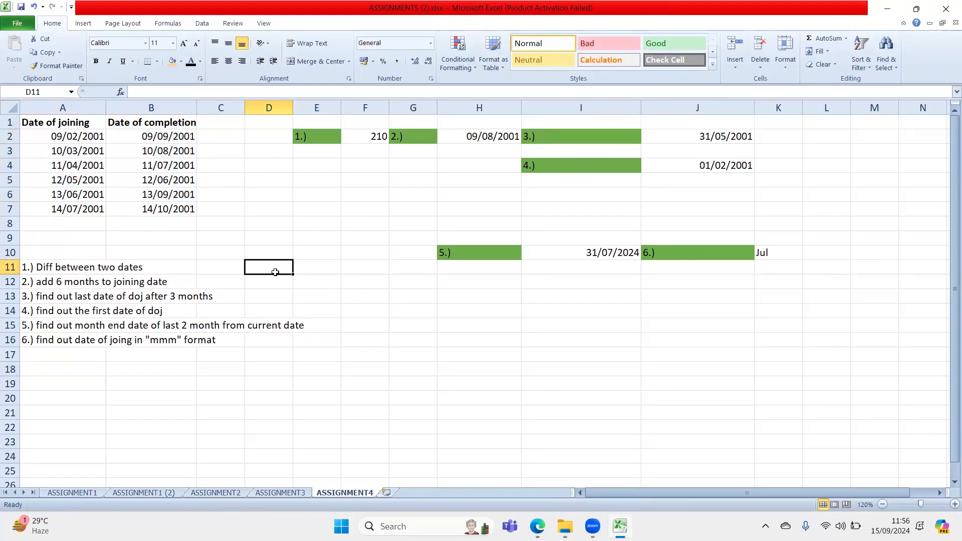
left_click_drag(389, 107, 399, 106)
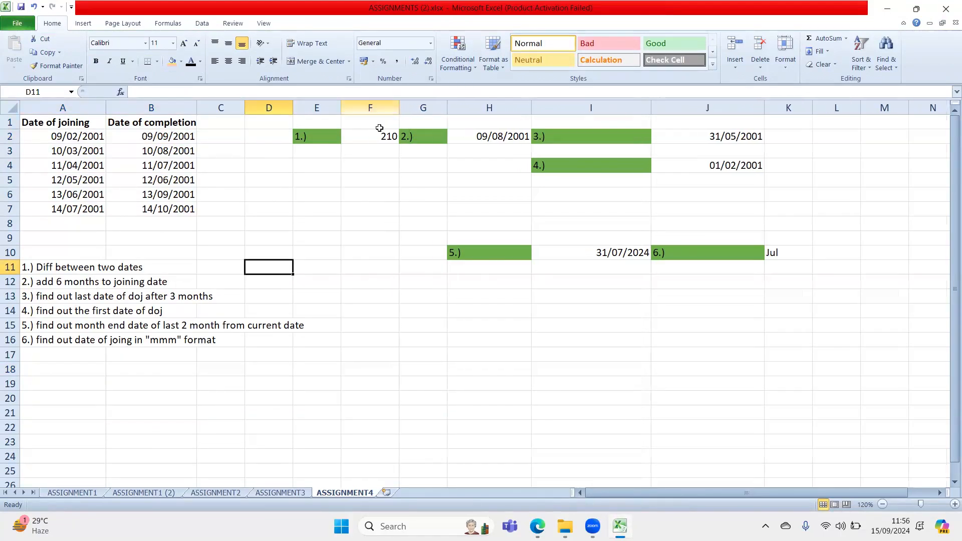
left_click(378, 188)
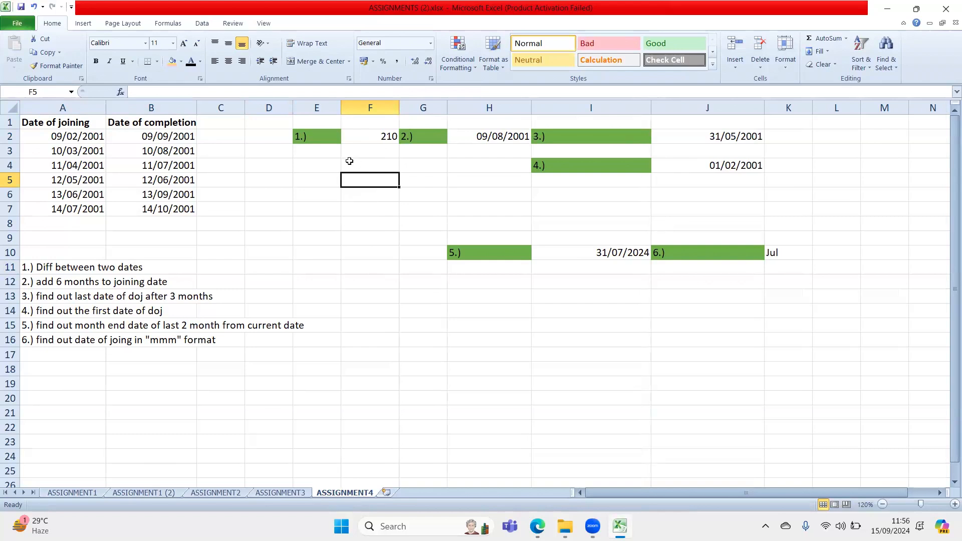
- Examine the DAYS360 formula in F2, going through its start date and end date arguments
left_click(378, 133)
key("F2")
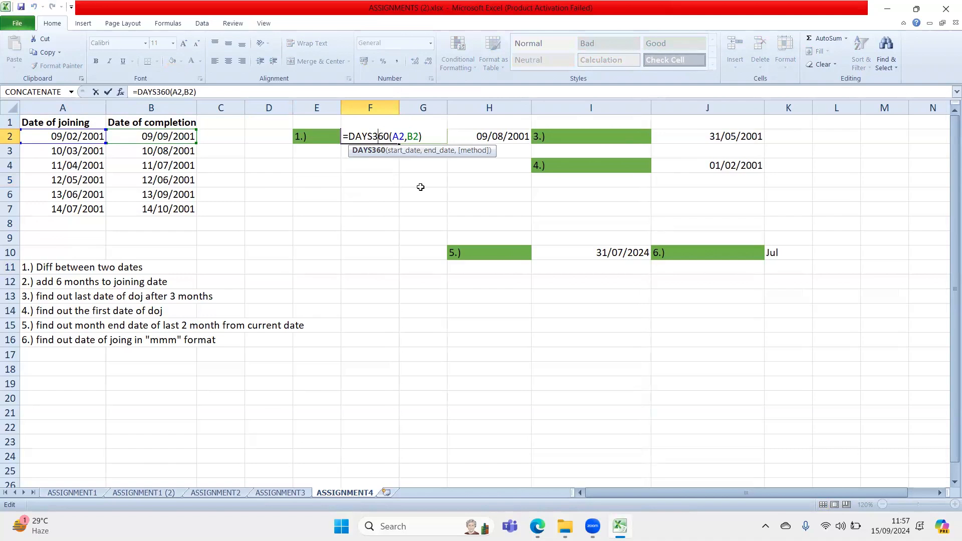
key("Return")
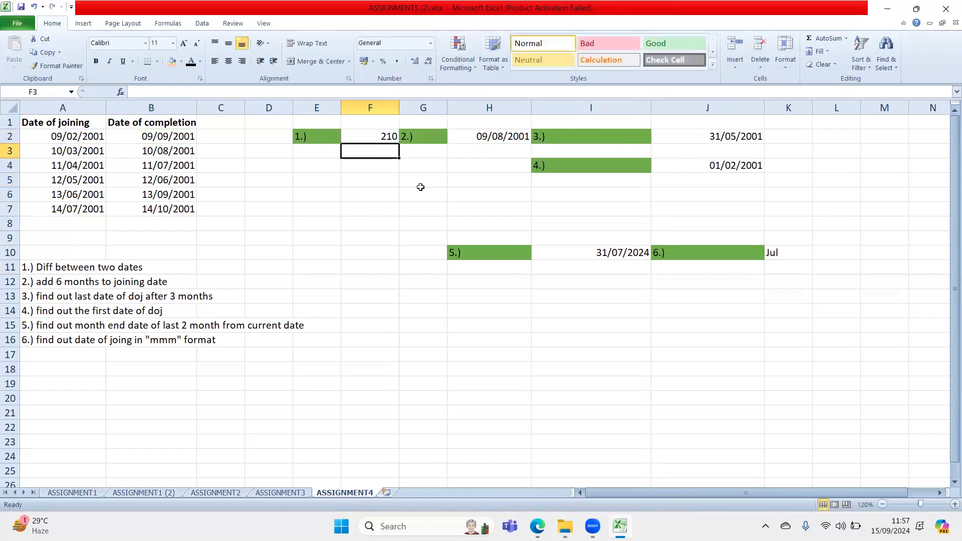
double_click(375, 138)
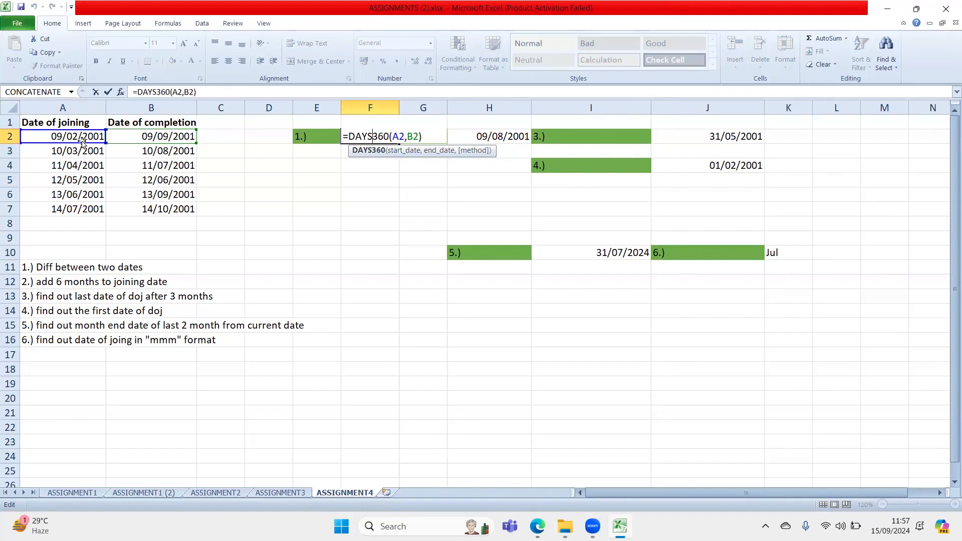
left_click_drag(405, 136, 420, 136)
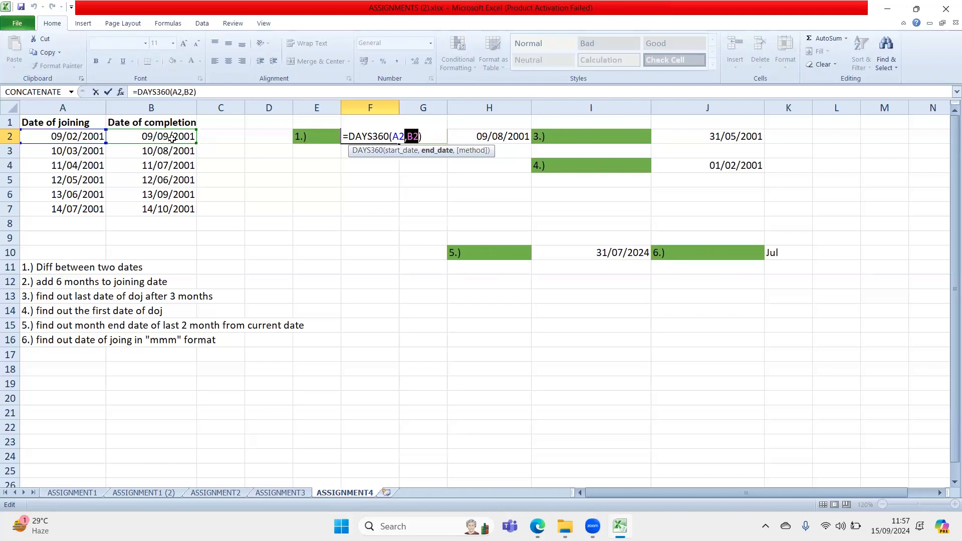
key("Return")
left_click(362, 137)
- Calculate the days between the two row 2 dates in F4 with the formula =B2-A2
double_click(377, 174)
double_click(379, 164)
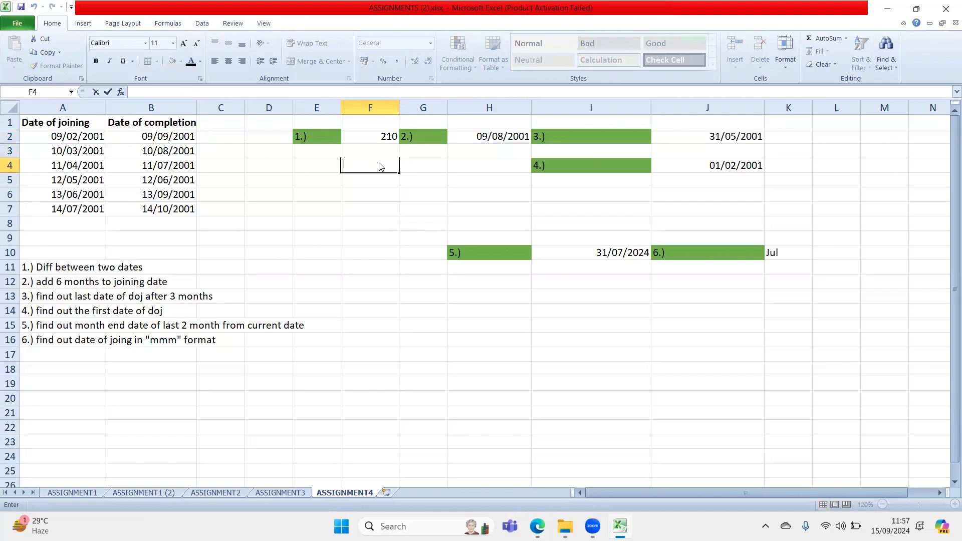
type("=")
left_click(145, 135)
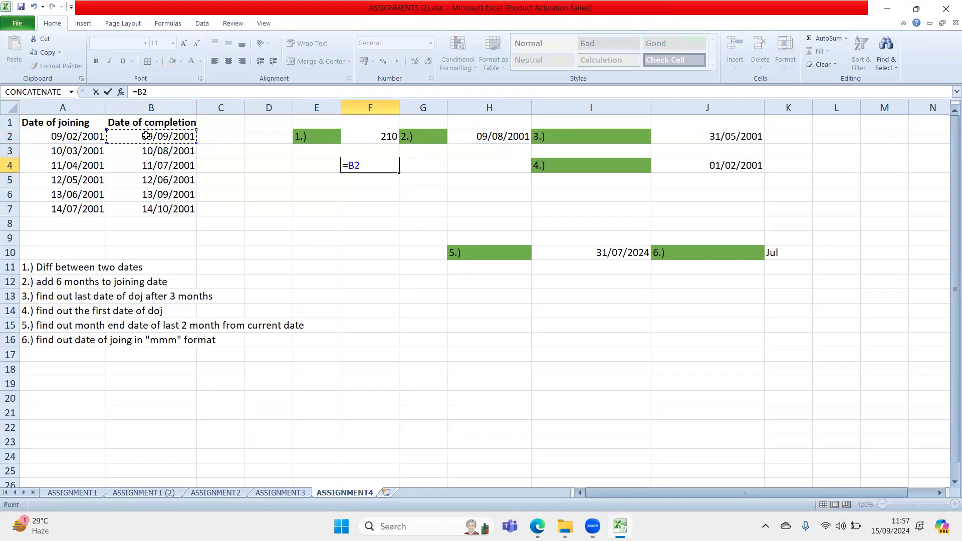
type("-")
left_click(87, 136)
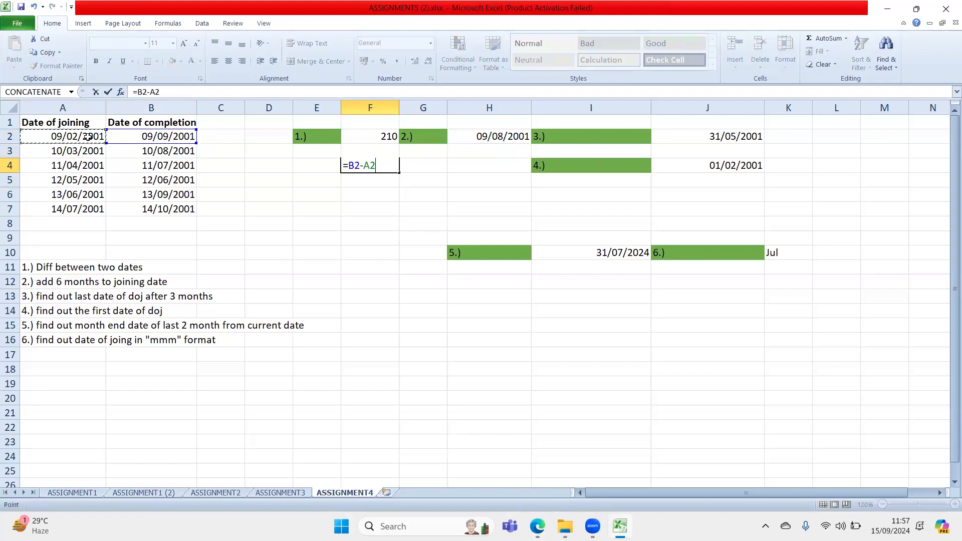
key("Return")
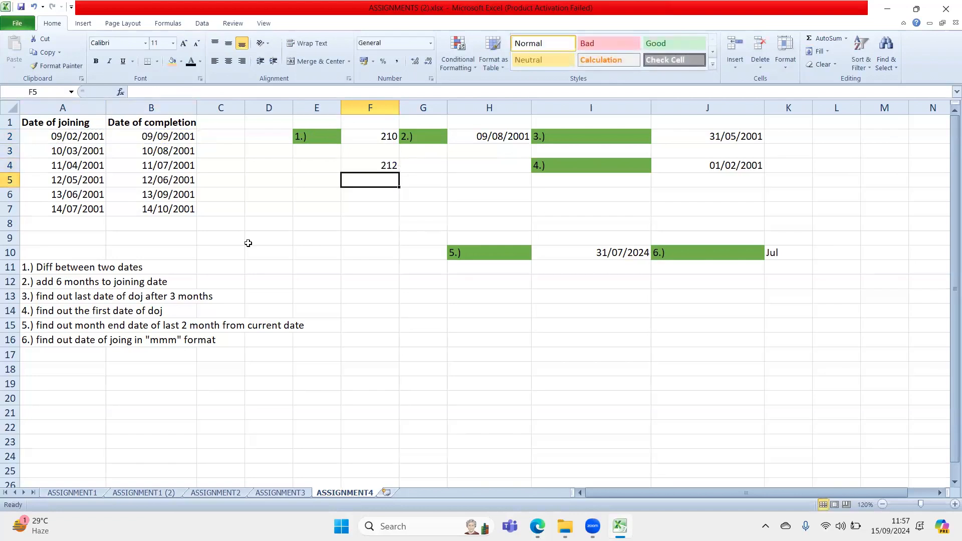
- Fill cell F4, which holds the date subtraction, with a light orange background
left_click(376, 168)
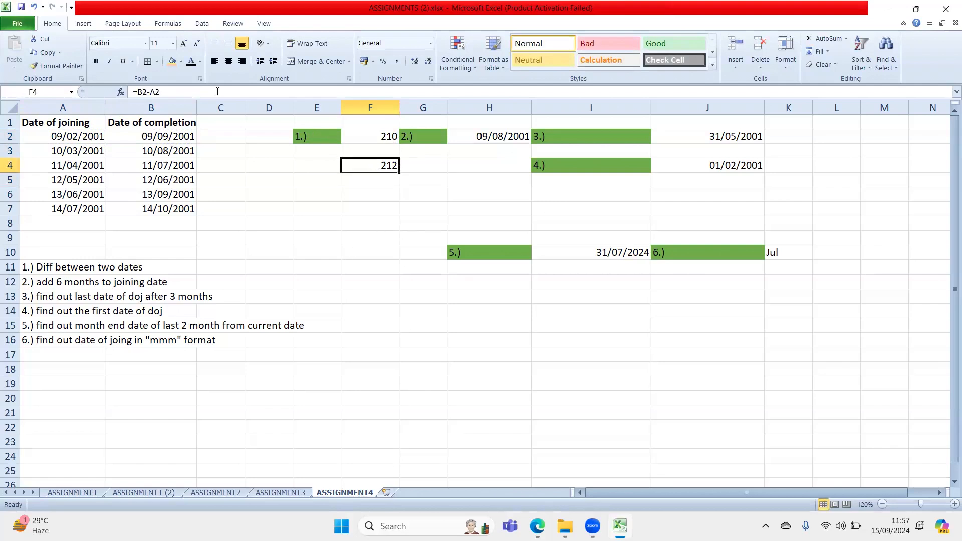
left_click(174, 60)
left_click(394, 264)
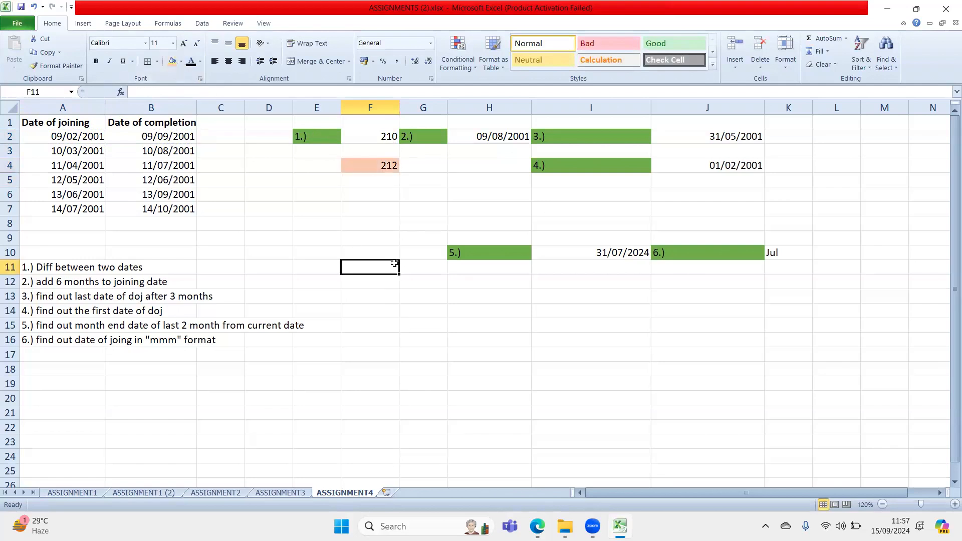
left_click(385, 167)
left_click(390, 225)
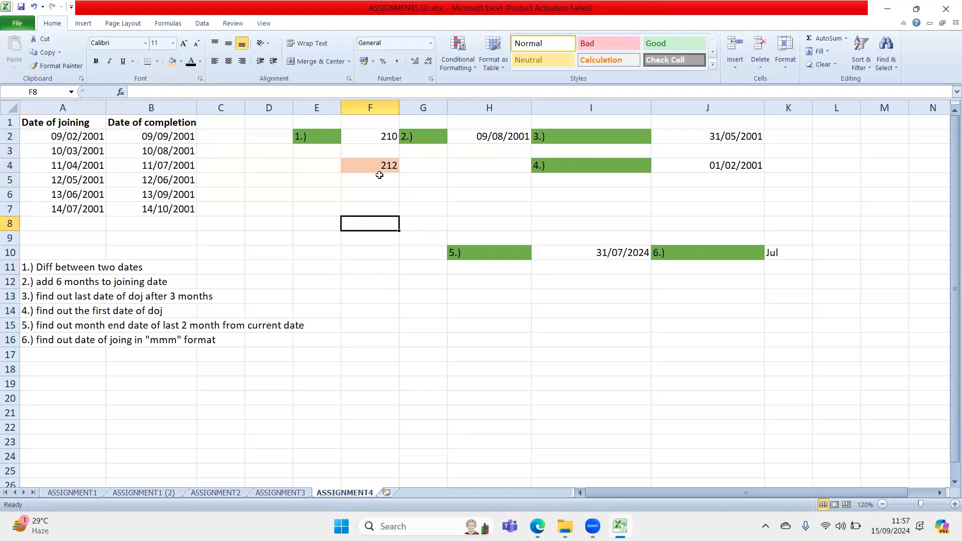
- Enter the formula =days() without arguments in cell F6
left_click(384, 193)
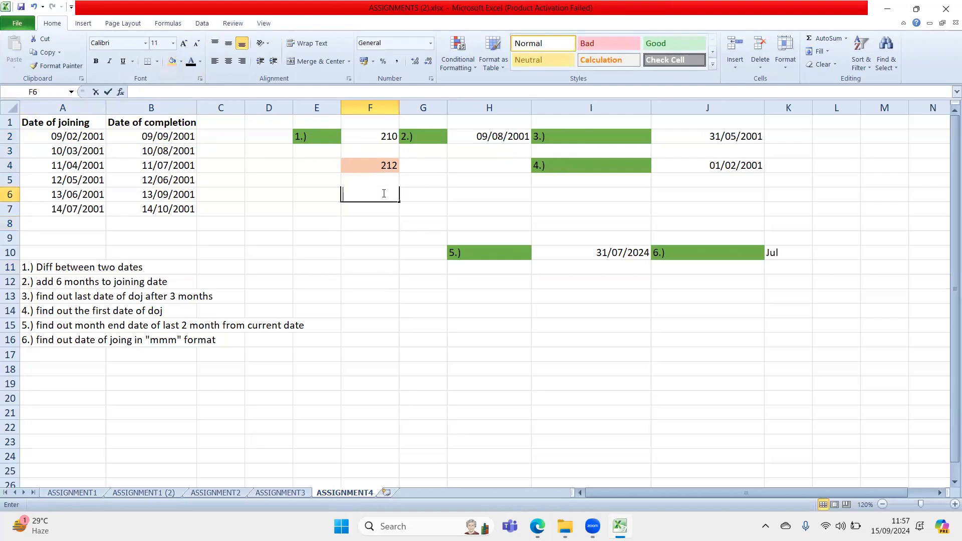
type("=days")
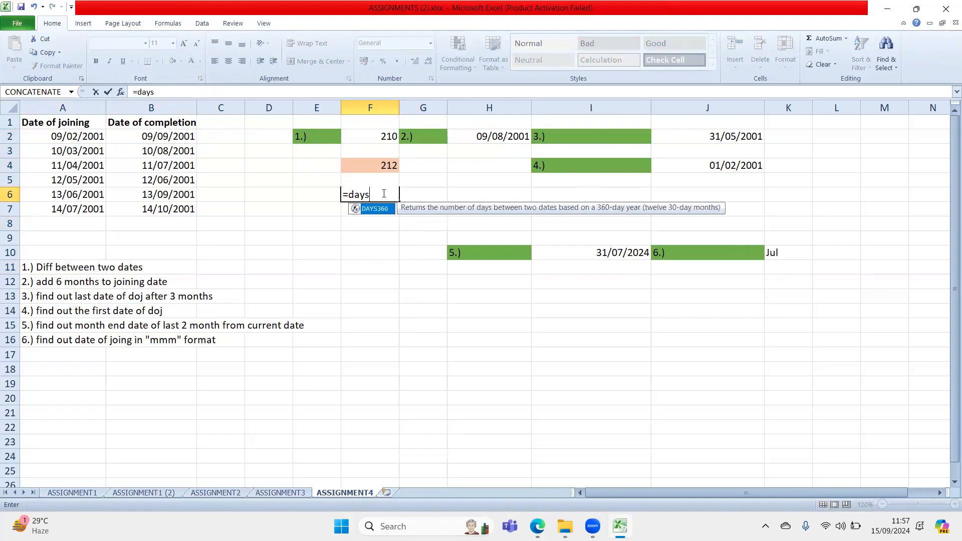
type("()")
left_click(359, 241)
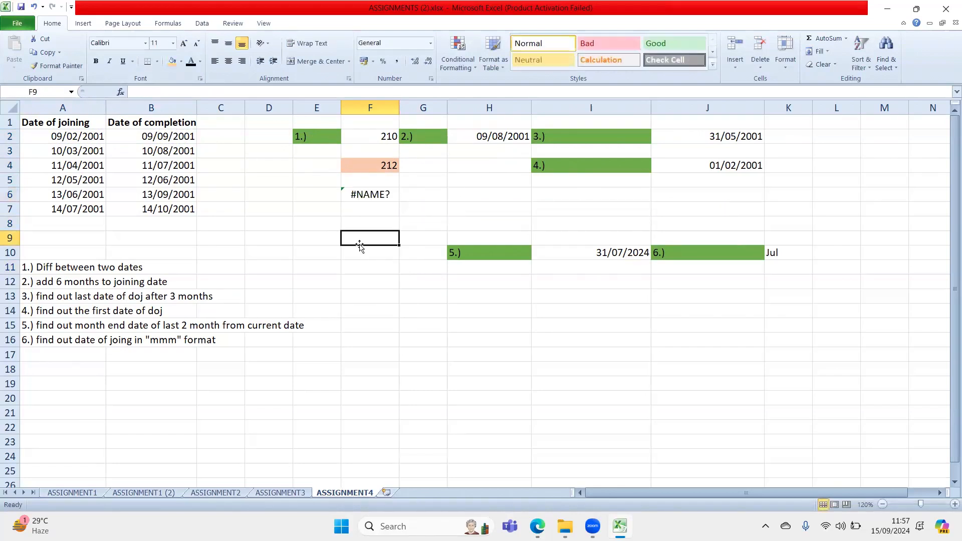
- Remove the equals sign from F6 to leave days() as a plain text note
double_click(368, 194)
key("Home")
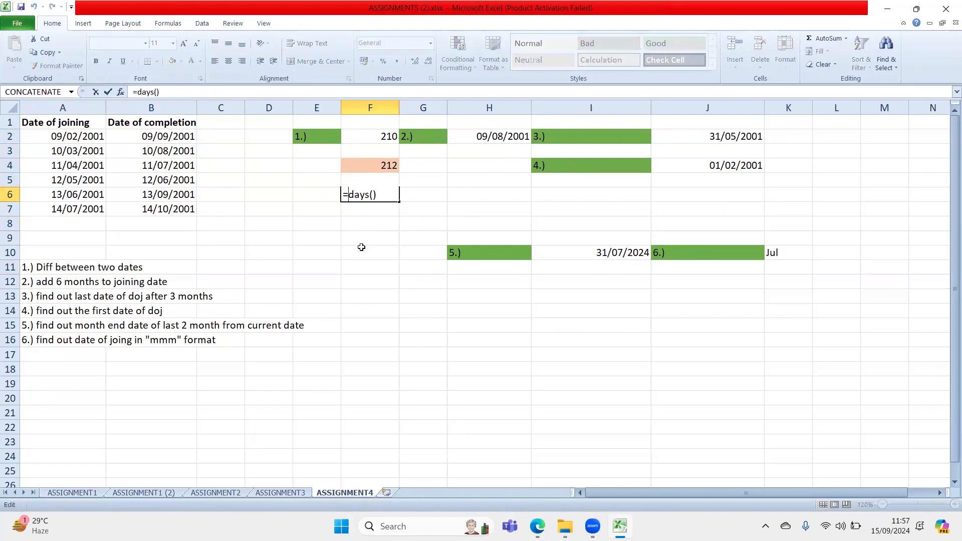
key("Delete")
left_click(359, 250)
left_click(348, 172)
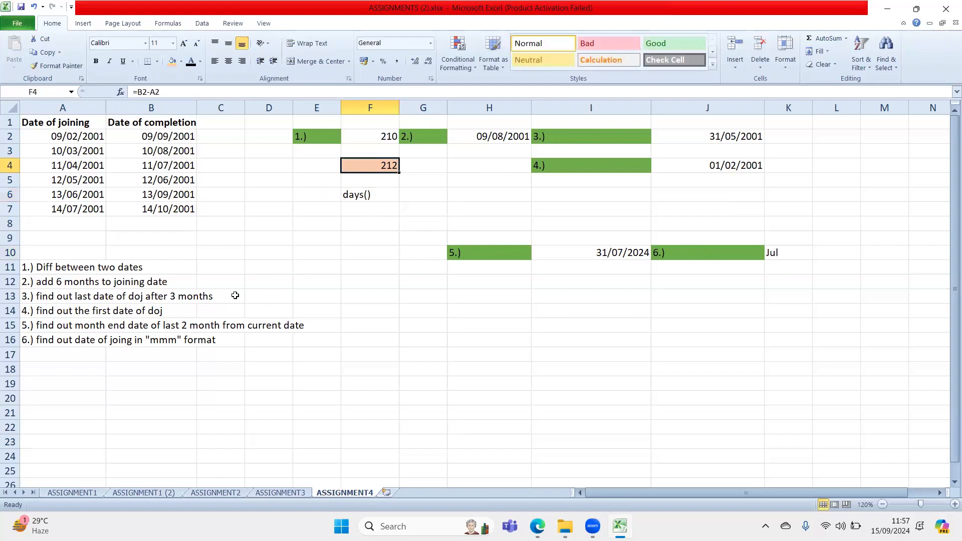
- Go over question 2 on adding 6 months, together with the joining dates in A2:A7
left_click(44, 298)
left_click(64, 283)
left_click_drag(69, 131, 78, 208)
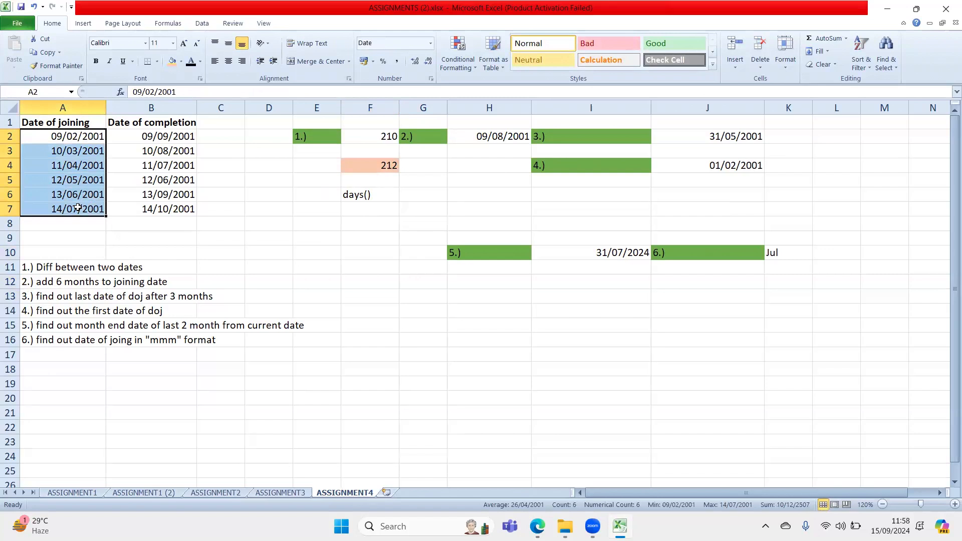
left_click(396, 277)
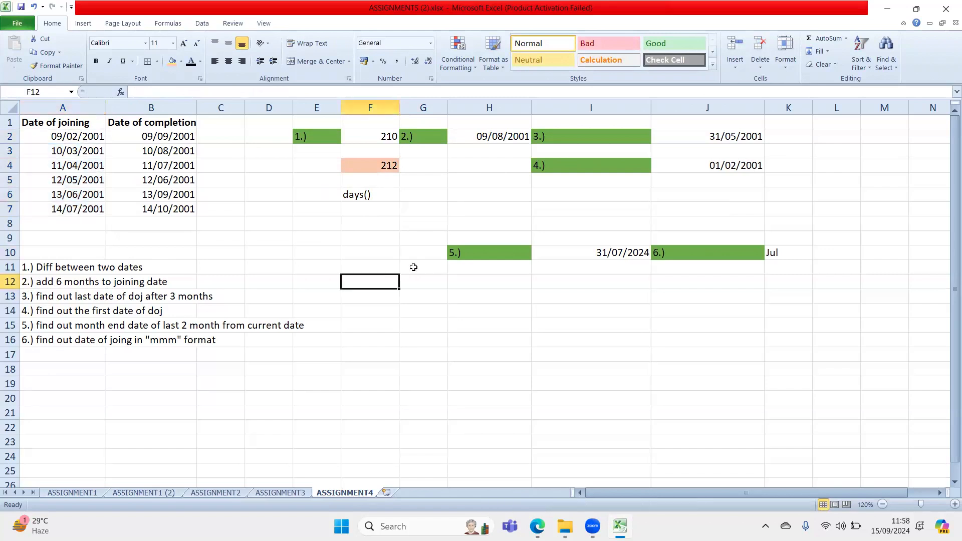
- Examine the EDATE formula in H2, going through its function name, start date and months arguments
double_click(490, 136)
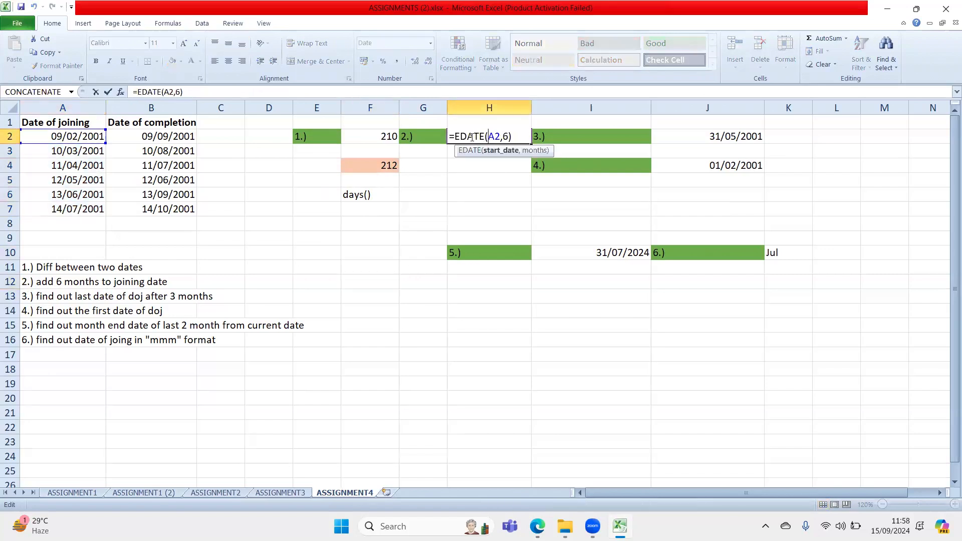
left_click_drag(455, 136, 527, 135)
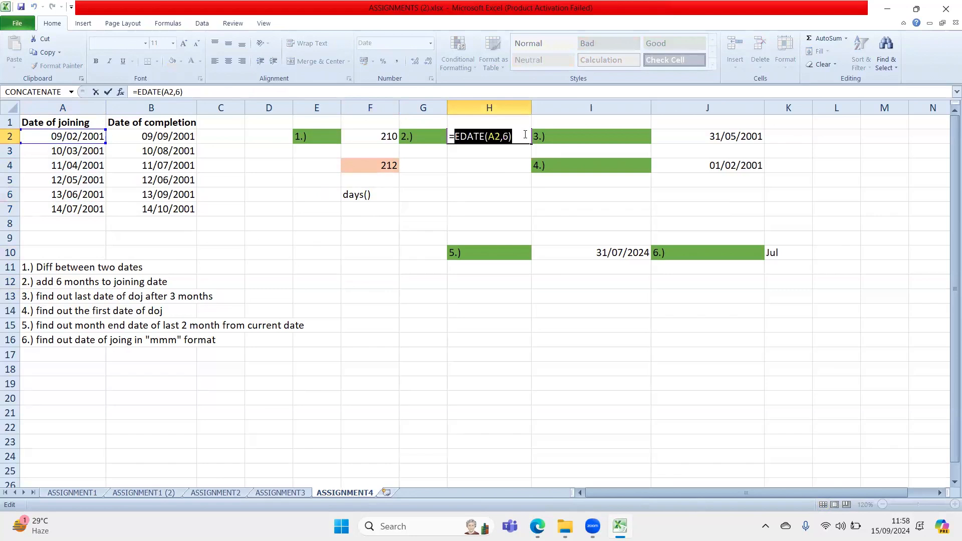
left_click(523, 134)
double_click(469, 137)
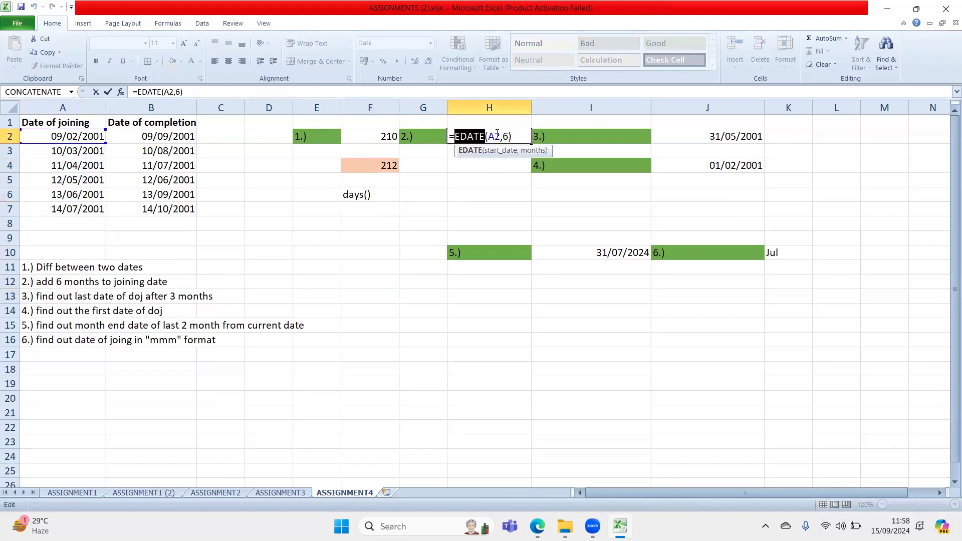
double_click(494, 136)
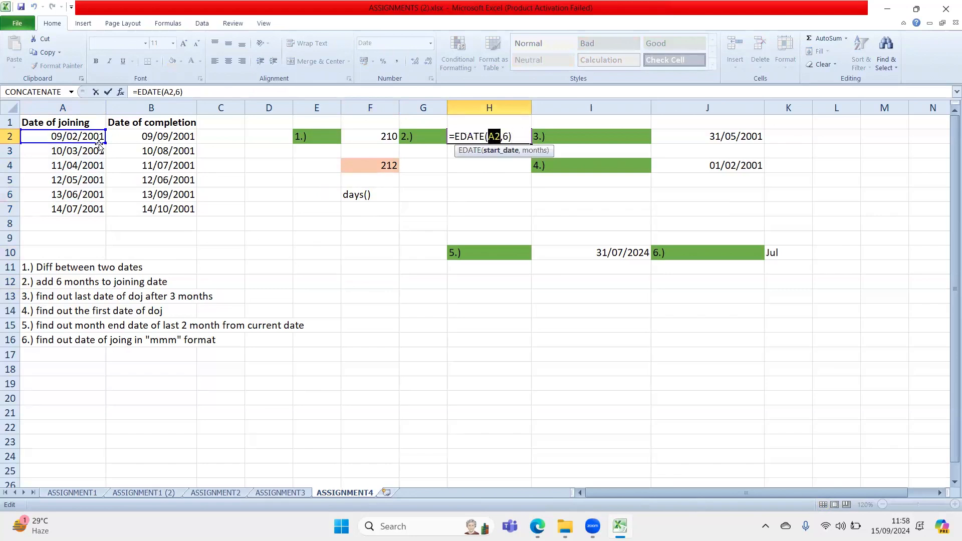
double_click(506, 136)
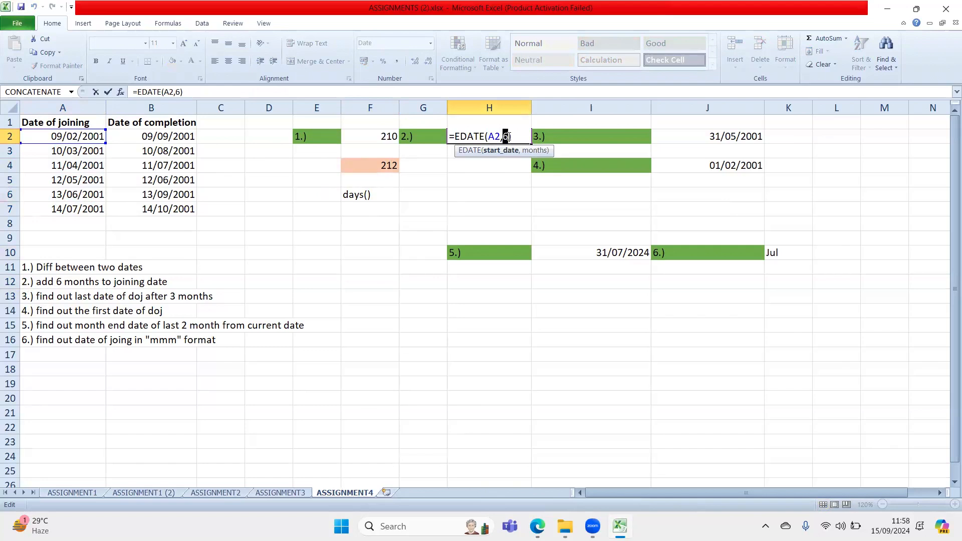
left_click(508, 137)
left_click_drag(457, 135, 507, 136)
key("Return")
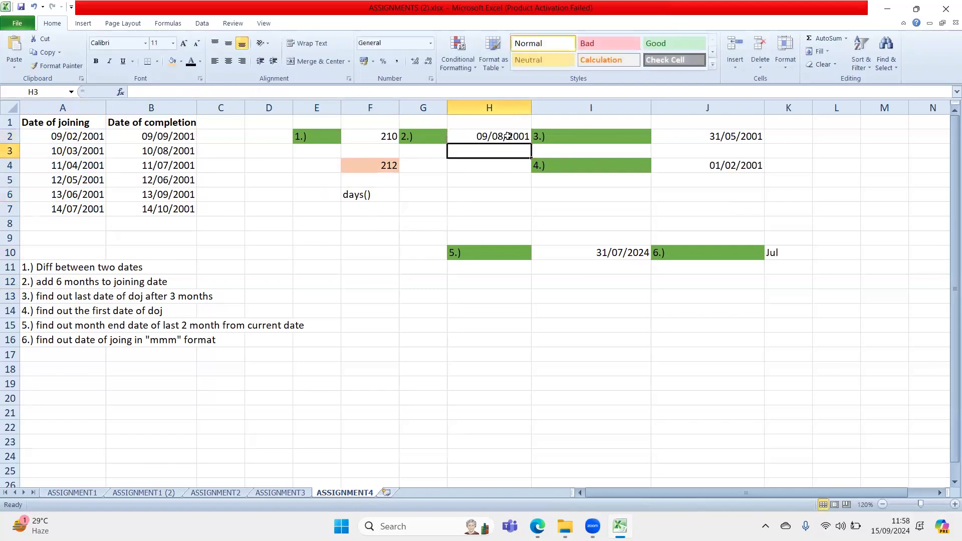
left_click(498, 82)
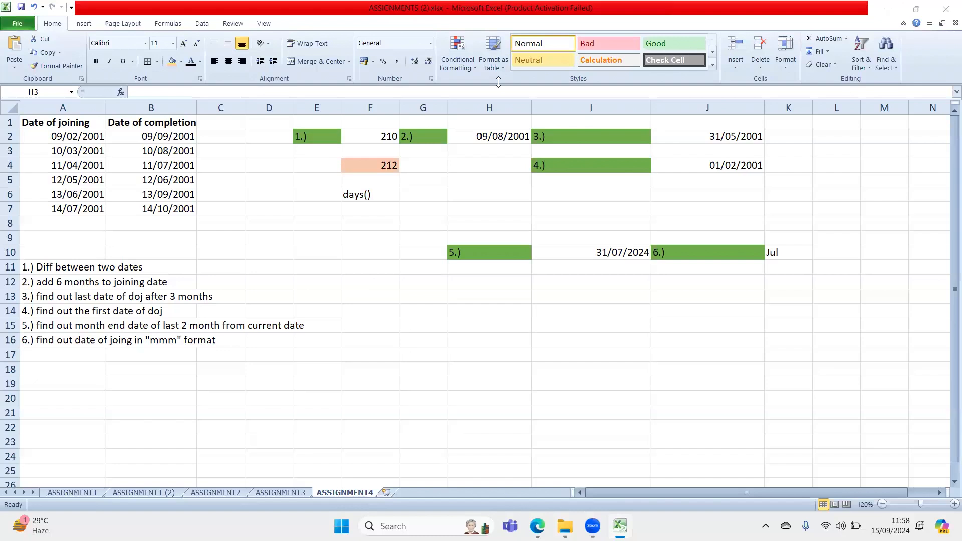
- Go over question 3 on the last date after 3 months, together with the joining dates in A2 and A3
left_click(85, 298)
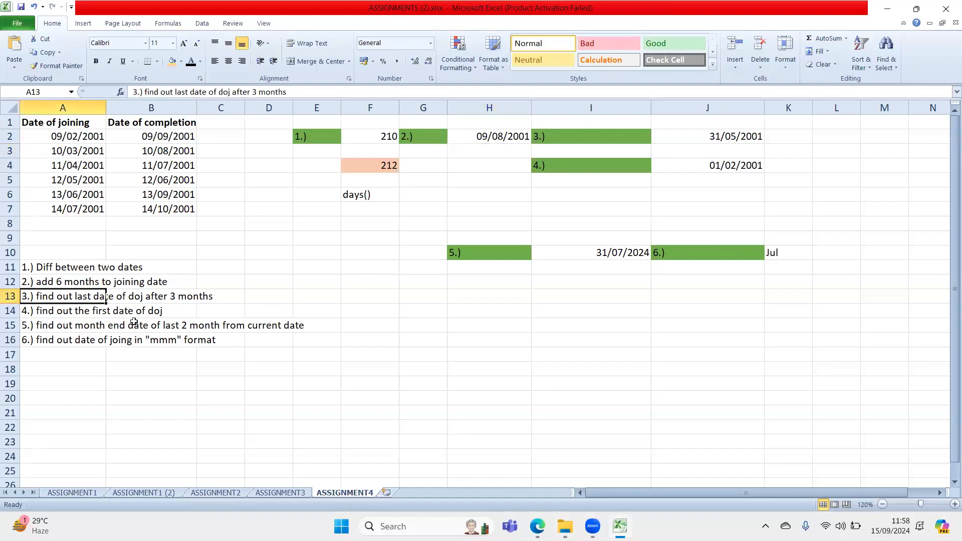
left_click(77, 143)
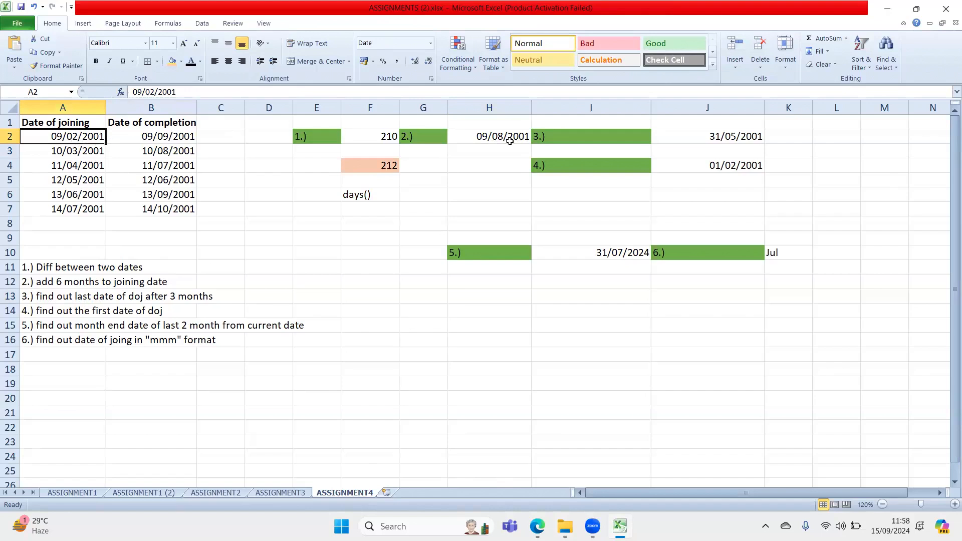
left_click(93, 150)
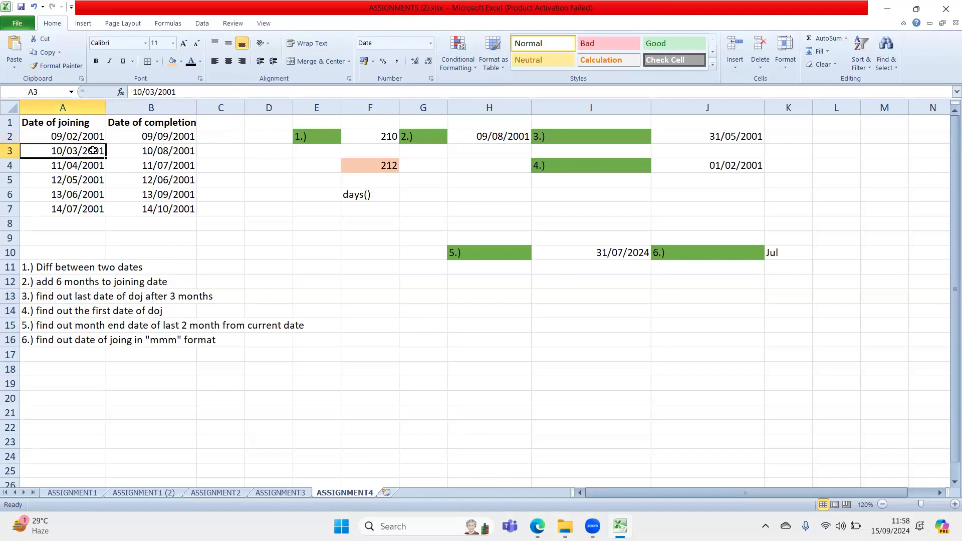
- Examine the EOMONTH formula in J2 that answers question 3, highlighting the whole expression without changing it
double_click(701, 136)
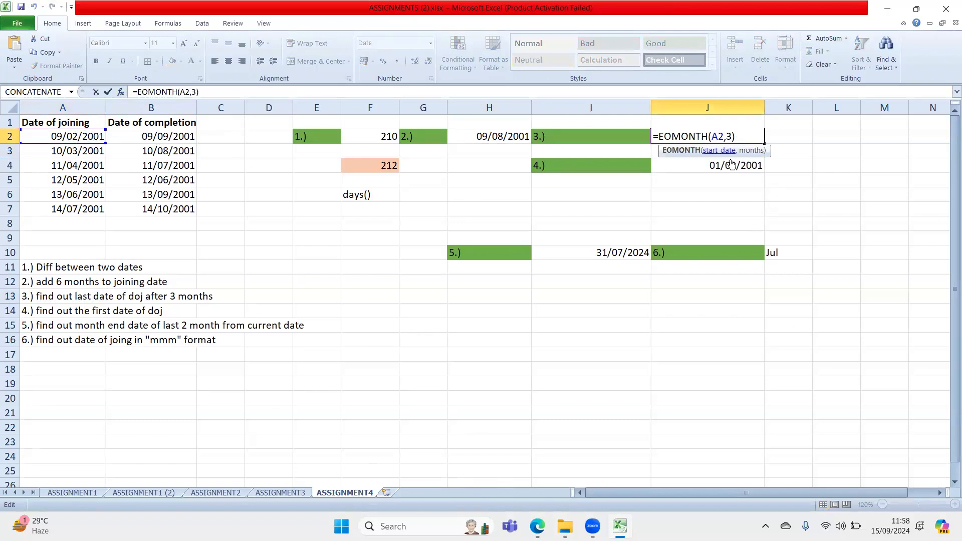
left_click_drag(735, 137, 651, 136)
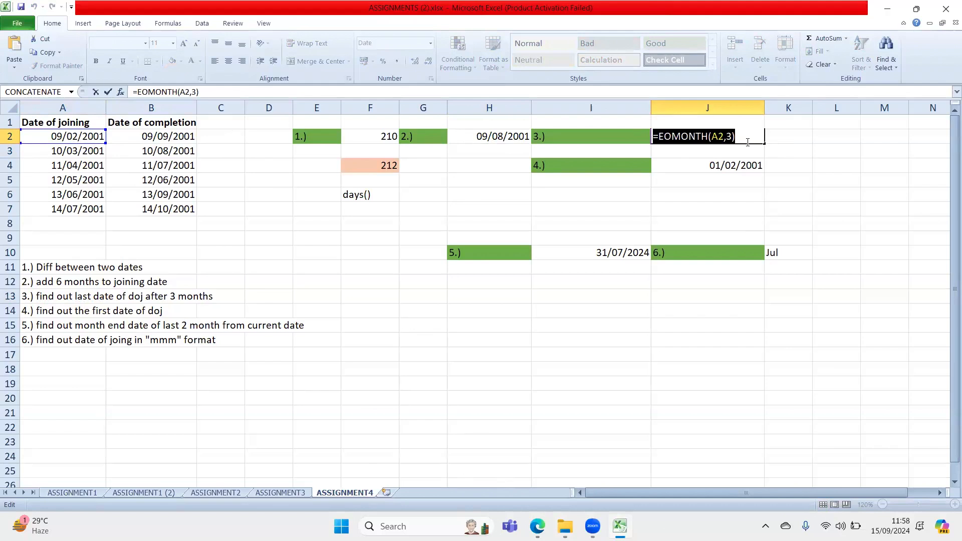
key("Return")
left_click(731, 136)
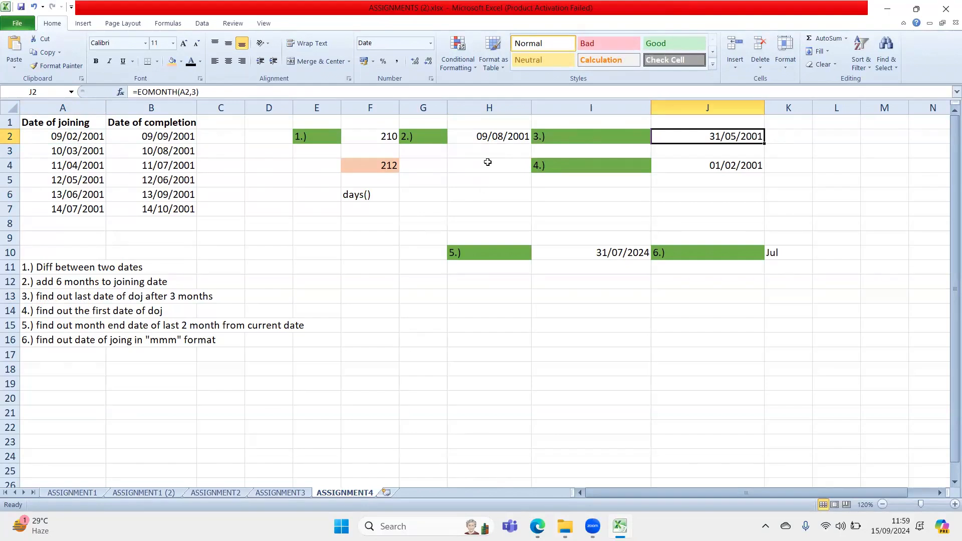
double_click(707, 134)
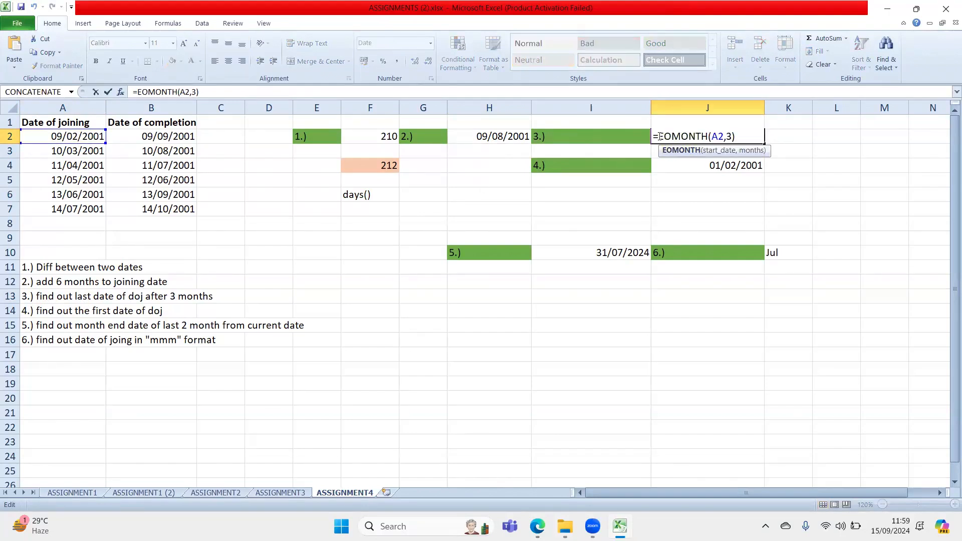
left_click_drag(658, 137, 742, 139)
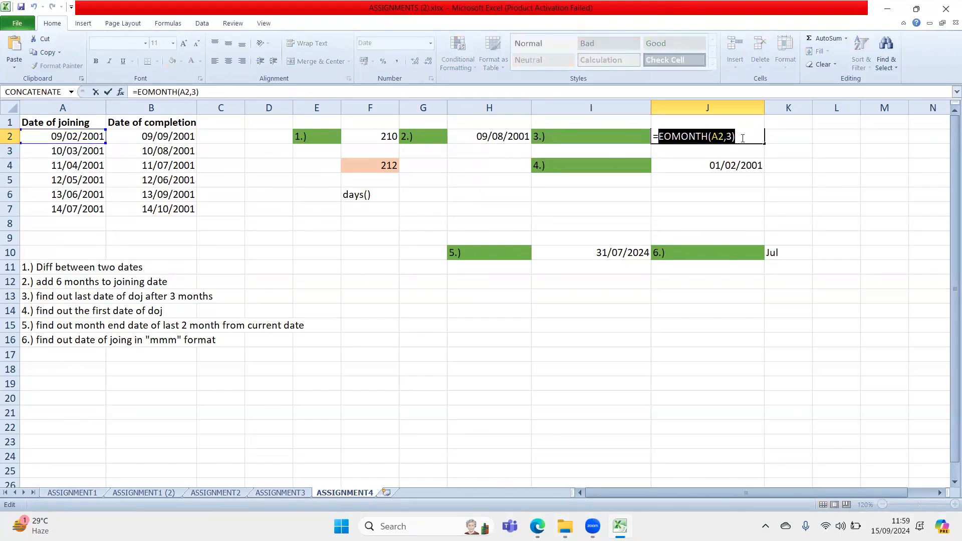
key("Return")
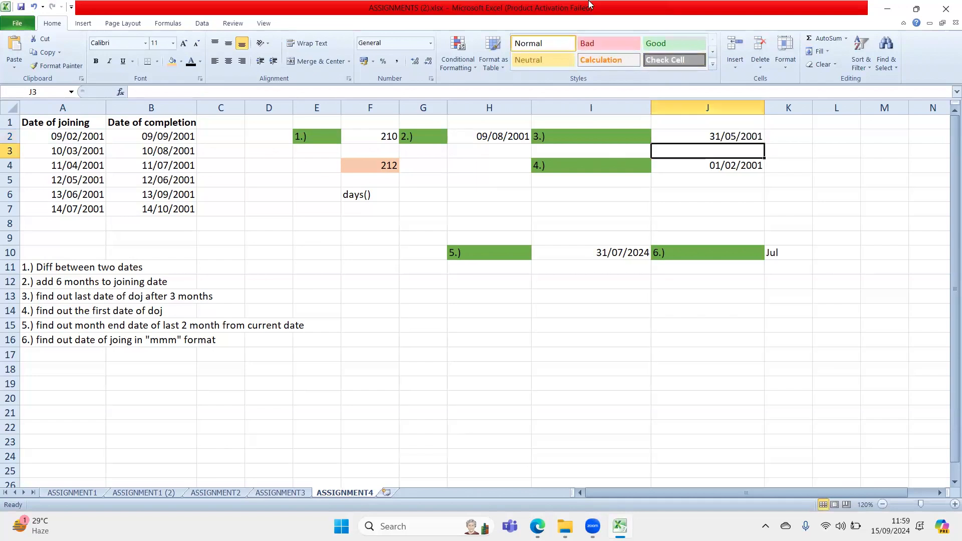
left_click(442, 379)
left_click(686, 397)
- Go over question 4 on the first date of doj, together with the joining dates in A2:A7
left_click(57, 298)
left_click(85, 323)
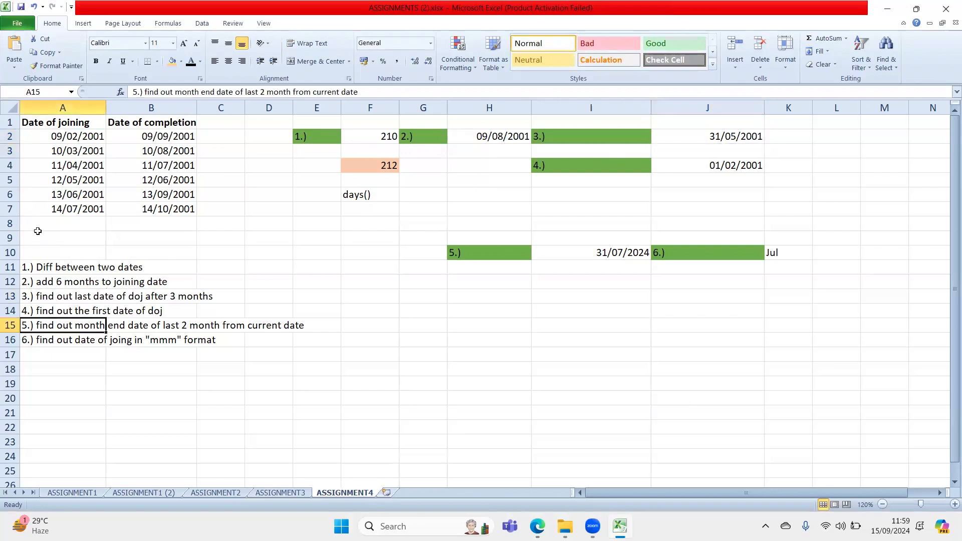
left_click(107, 313)
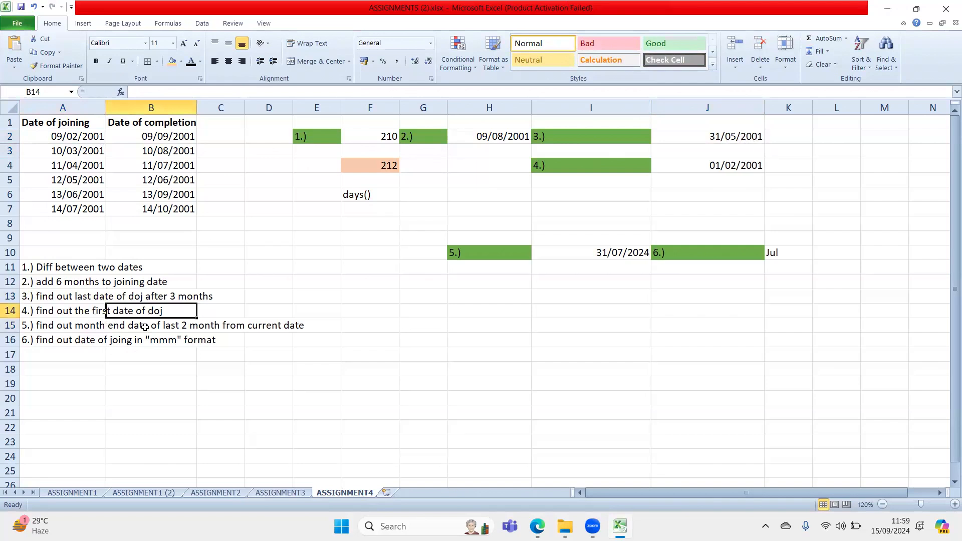
left_click_drag(80, 136, 89, 209)
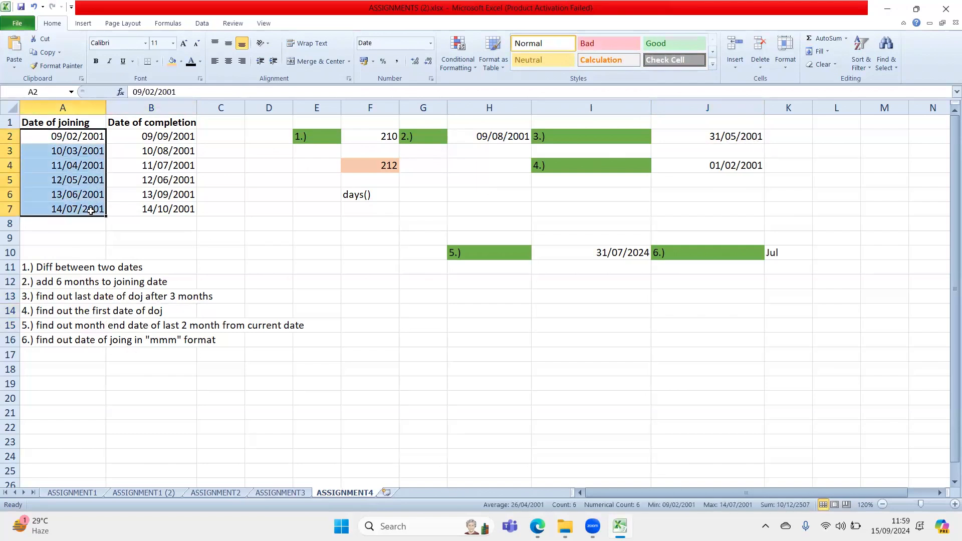
left_click(69, 139)
left_click(82, 152)
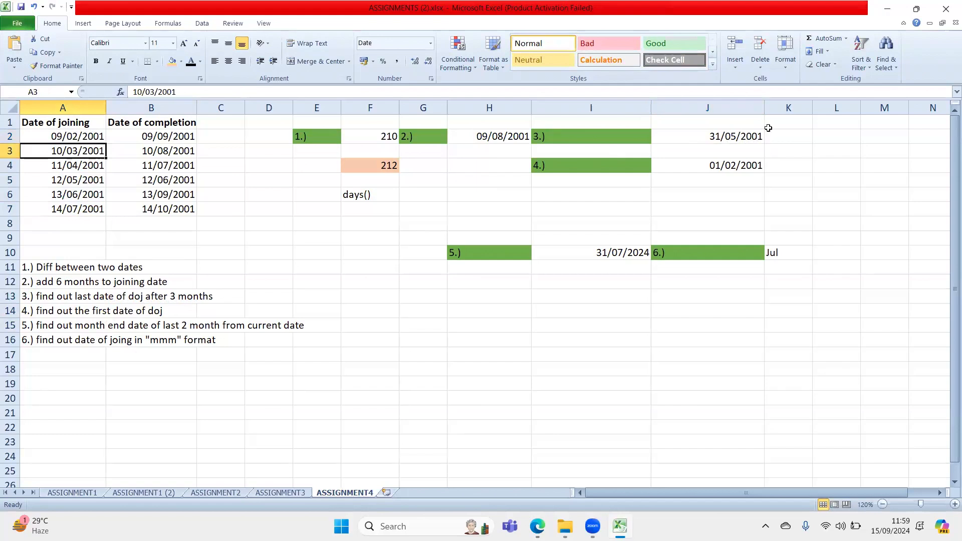
- Examine the question 4 formula in J4, highlighting its EOMONTH part and the added 1 without changing it
double_click(729, 166)
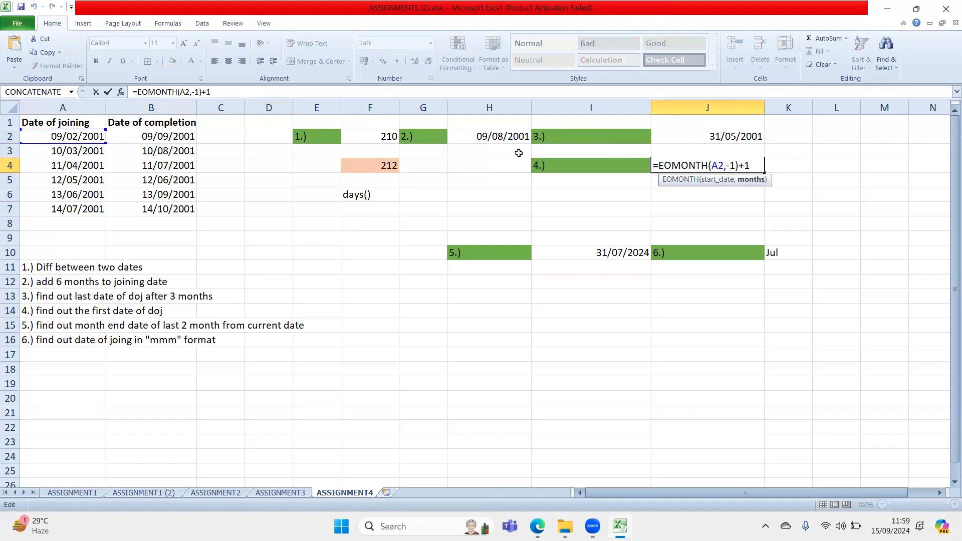
left_click_drag(739, 163, 661, 165)
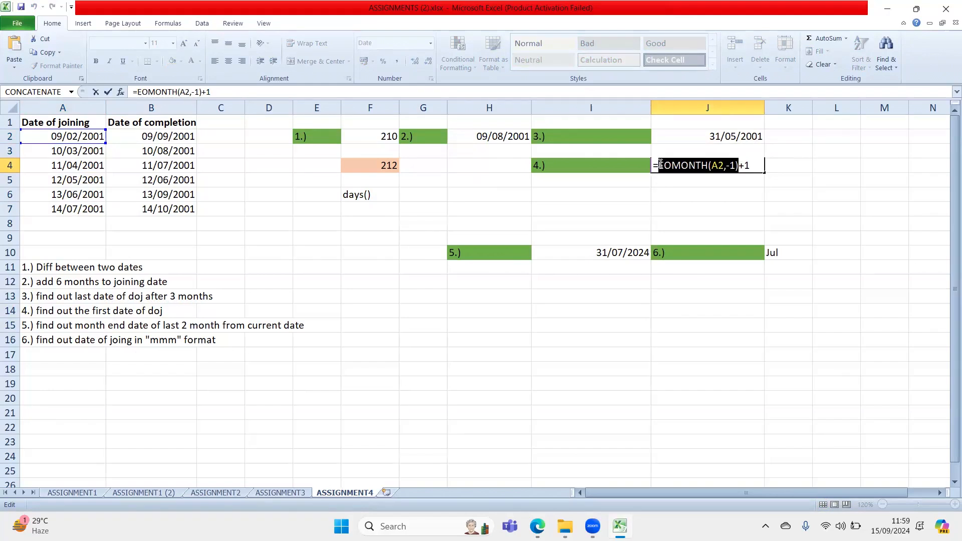
left_click_drag(754, 164, 740, 165)
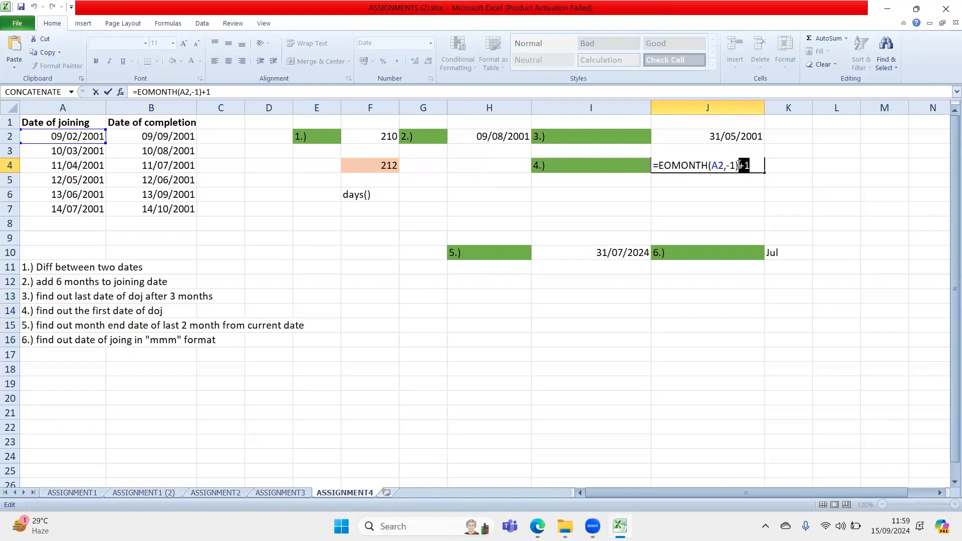
left_click(760, 165)
key("Return")
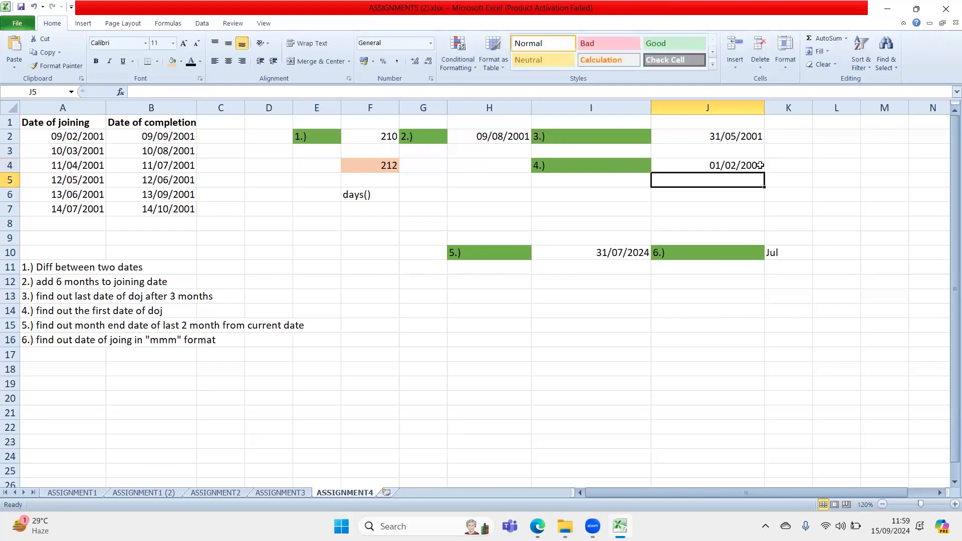
- Compare the joining date in A2 with the answer in J4, and review the whole J4 formula again
left_click(57, 140)
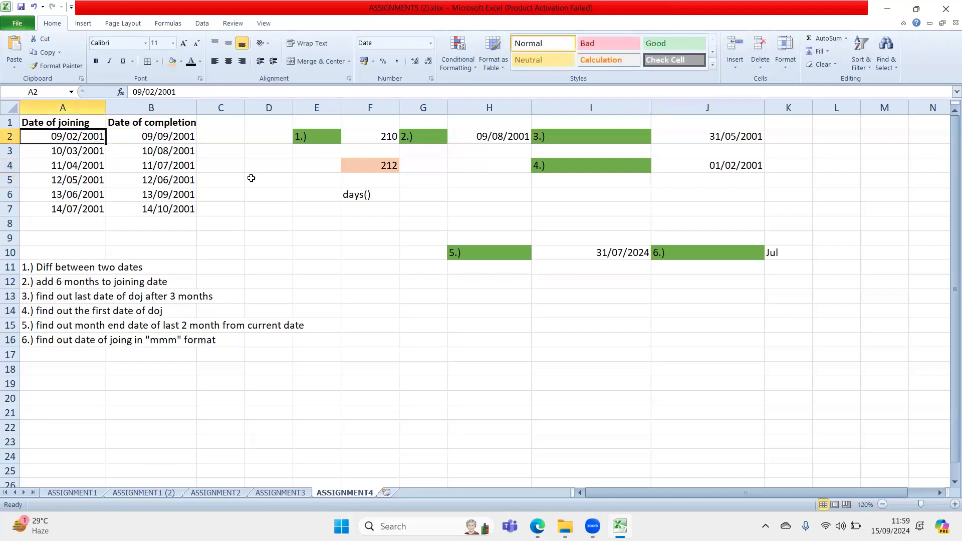
left_click(691, 166)
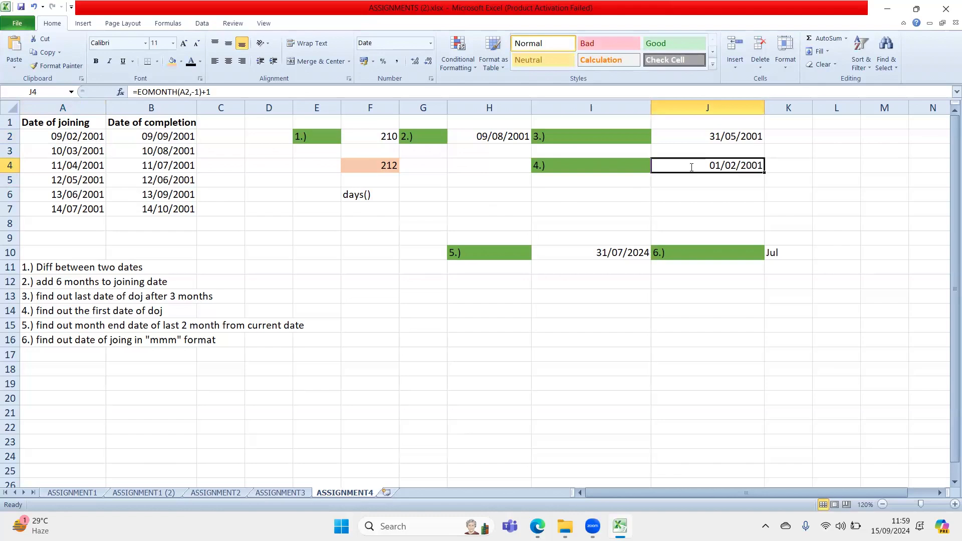
double_click(690, 167)
left_click_drag(659, 165, 738, 166)
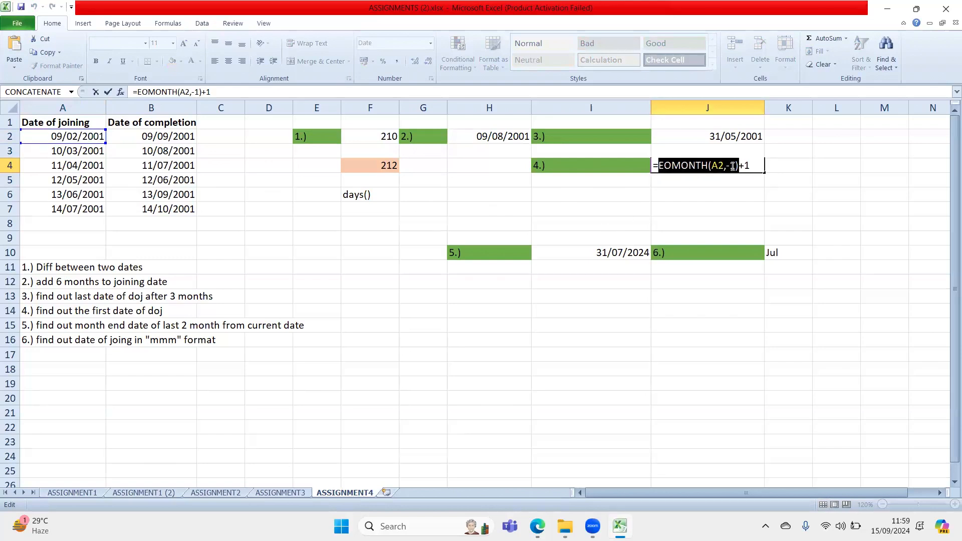
left_click_drag(749, 166, 740, 166)
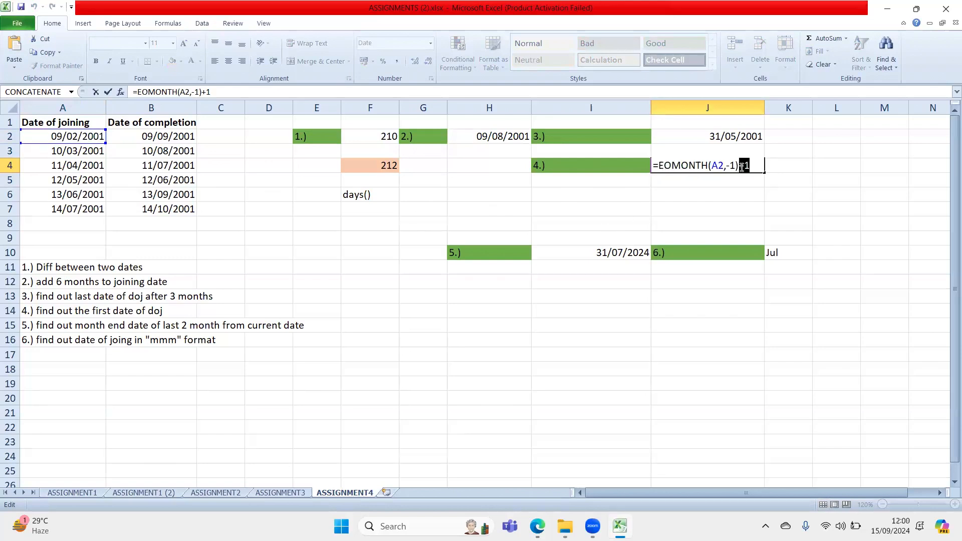
left_click(741, 166)
left_click_drag(658, 165, 750, 165)
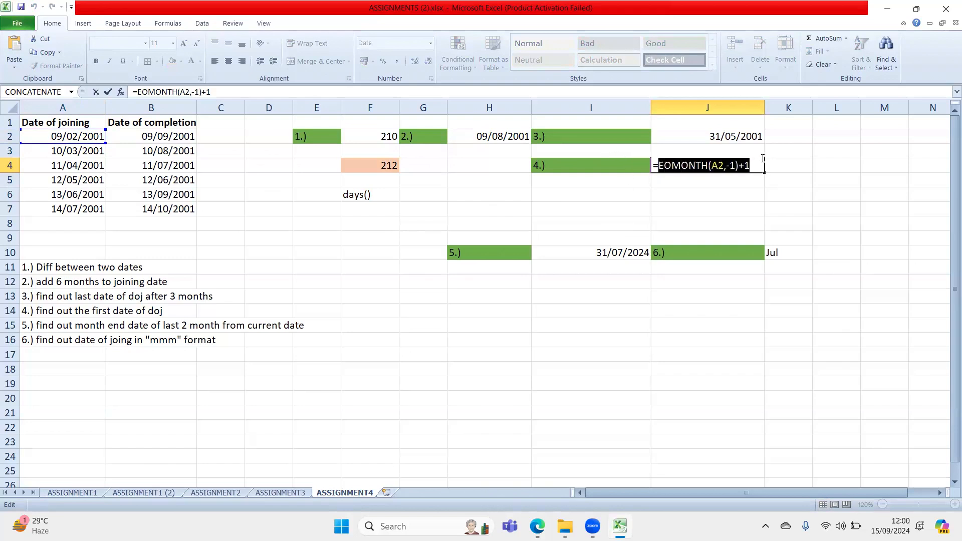
key("Return")
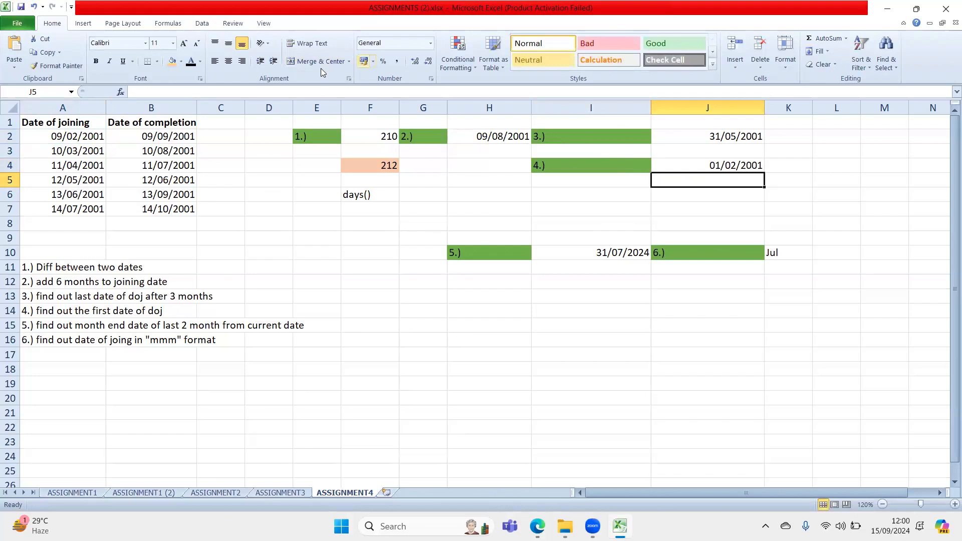
left_click(415, 216)
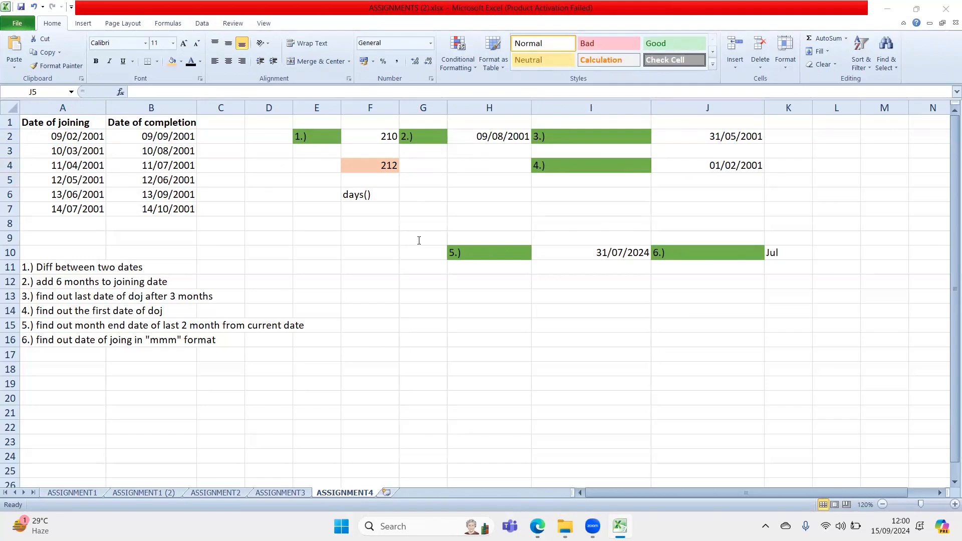
- Re-examine the J4 formula's EOMONTH expression, its A2 and months arguments, and the final +1, leaving it unchanged
double_click(726, 165)
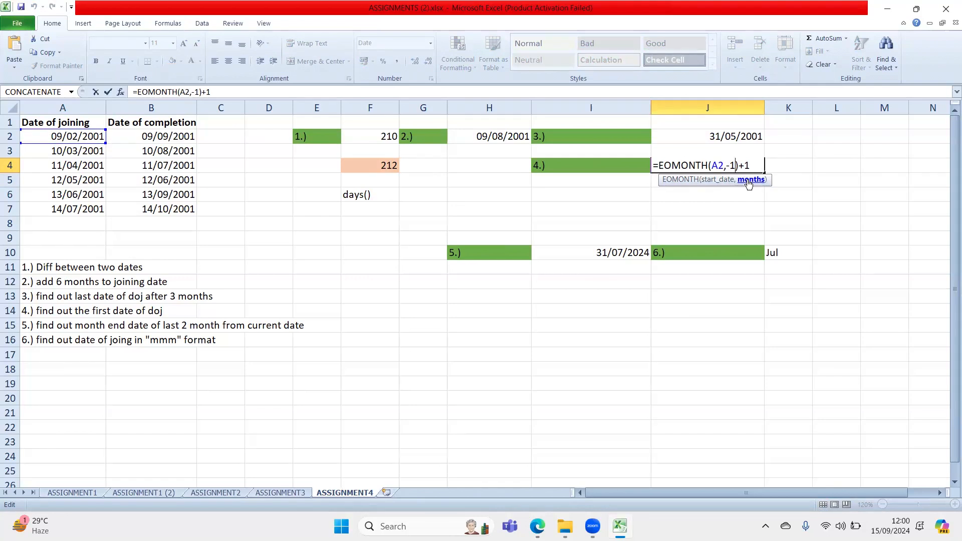
left_click_drag(739, 165, 658, 167)
left_click(718, 167)
left_click_drag(745, 166, 753, 164)
left_click(754, 162)
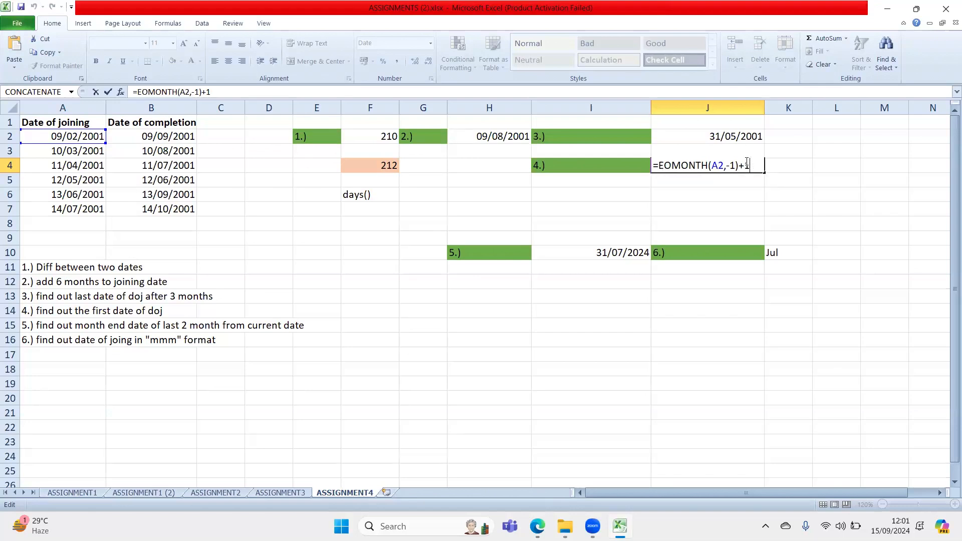
key("Return")
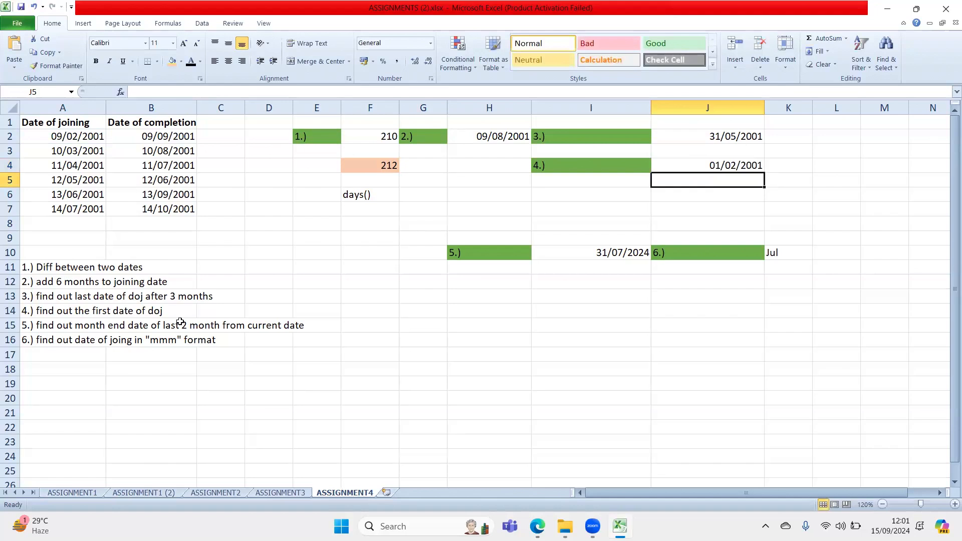
- Go over question 5 and examine its EOMONTH formula in I10, including the TODAY start date and the months argument
left_click(54, 326)
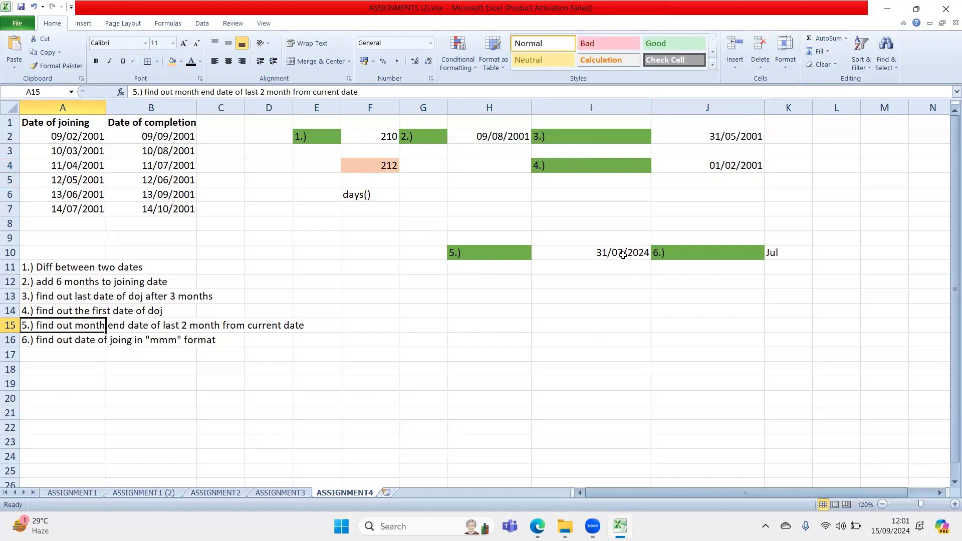
double_click(623, 253)
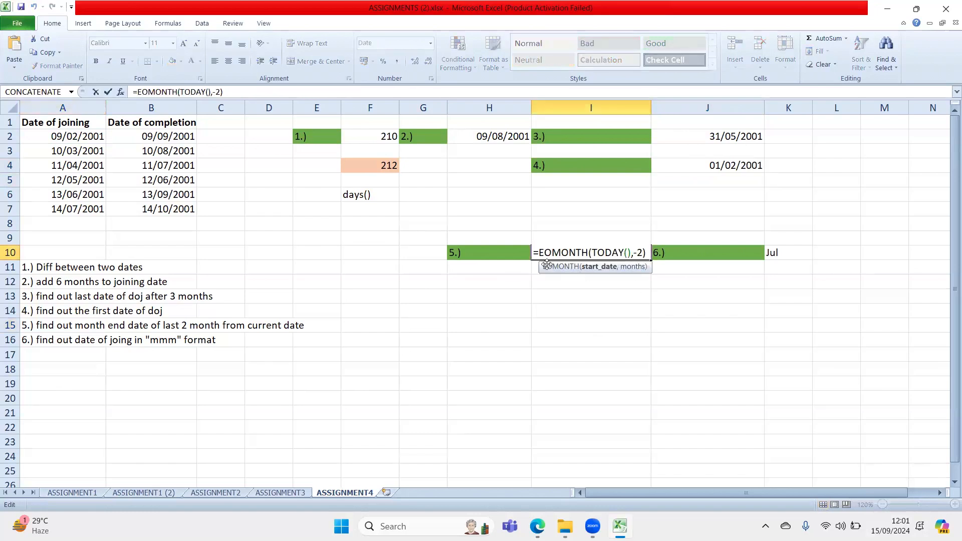
left_click_drag(534, 252, 587, 251)
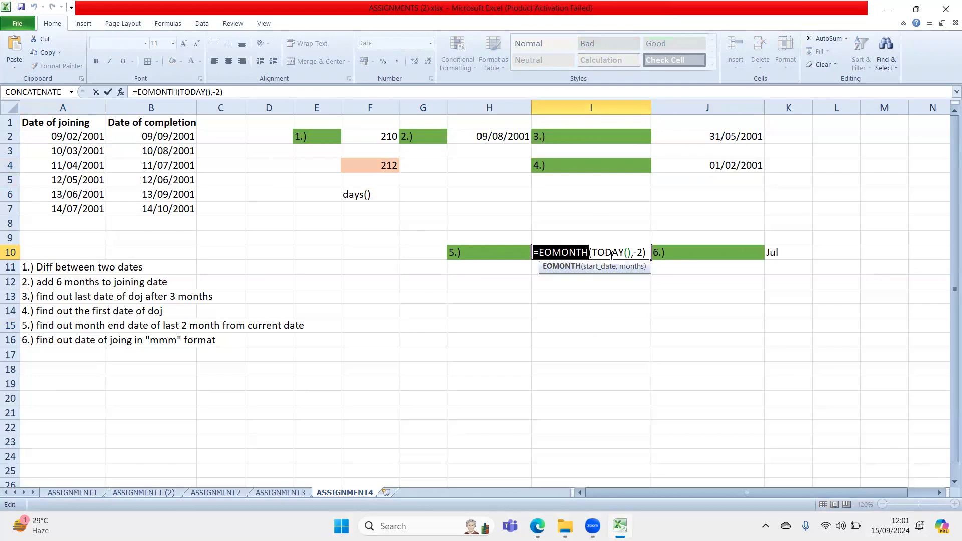
double_click(612, 252)
double_click(634, 253)
left_click(640, 252)
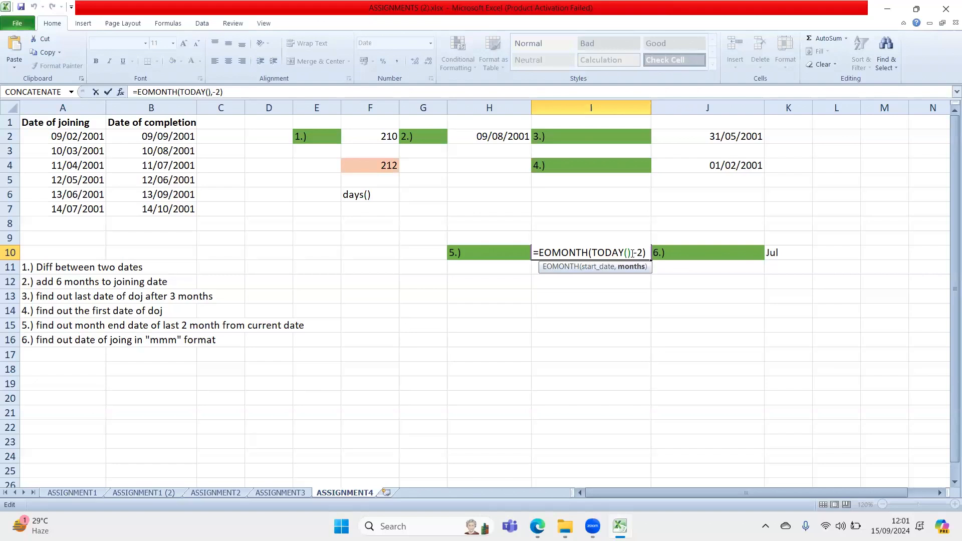
left_click_drag(645, 254, 538, 246)
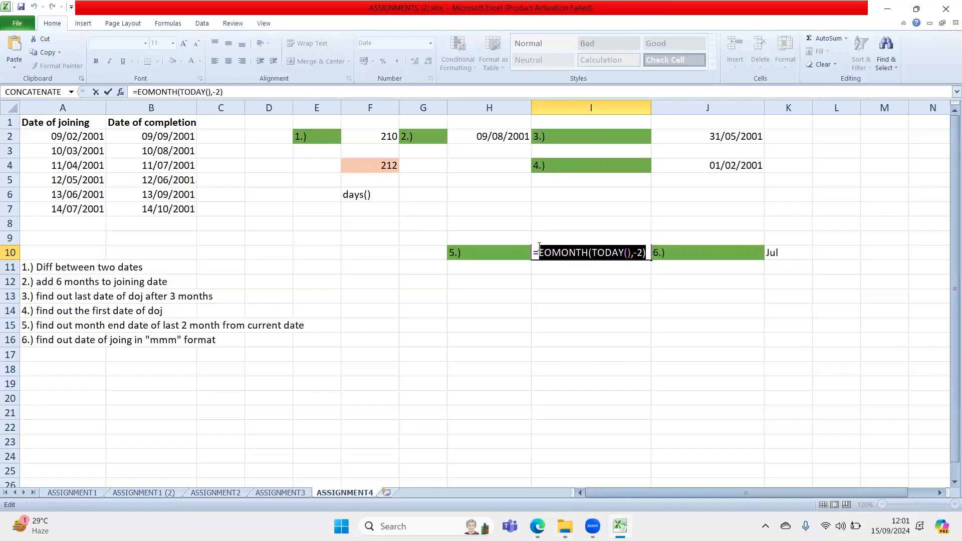
key("Return")
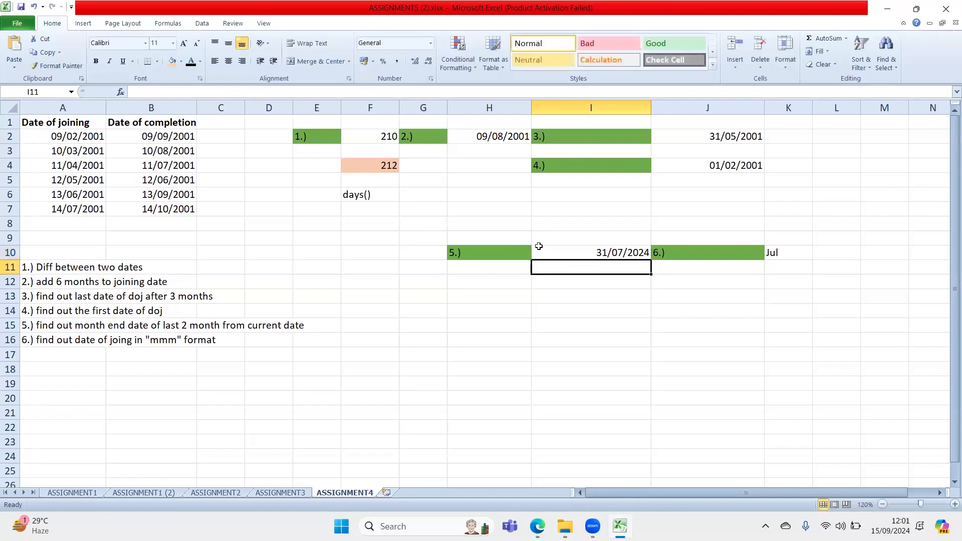
- Go over question 6 with the joining dates in A2:A7, and examine the format text of the TEXT formula in K10
left_click(498, 161)
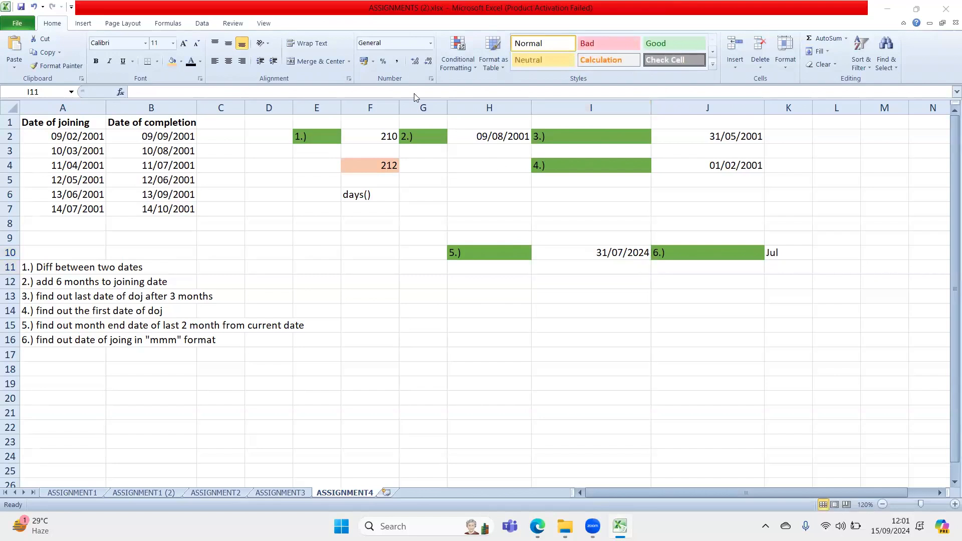
left_click(524, 100)
left_click(100, 342)
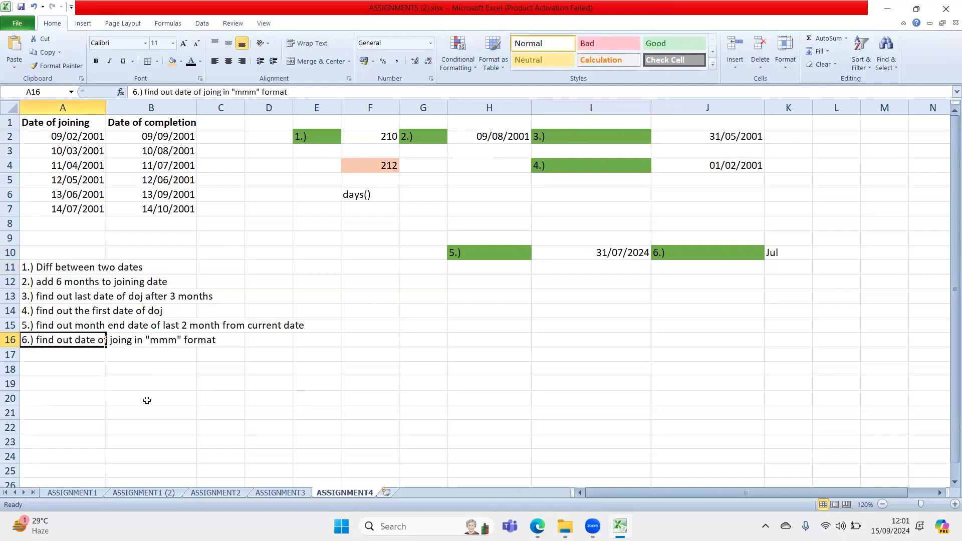
left_click_drag(87, 143, 92, 208)
double_click(777, 257)
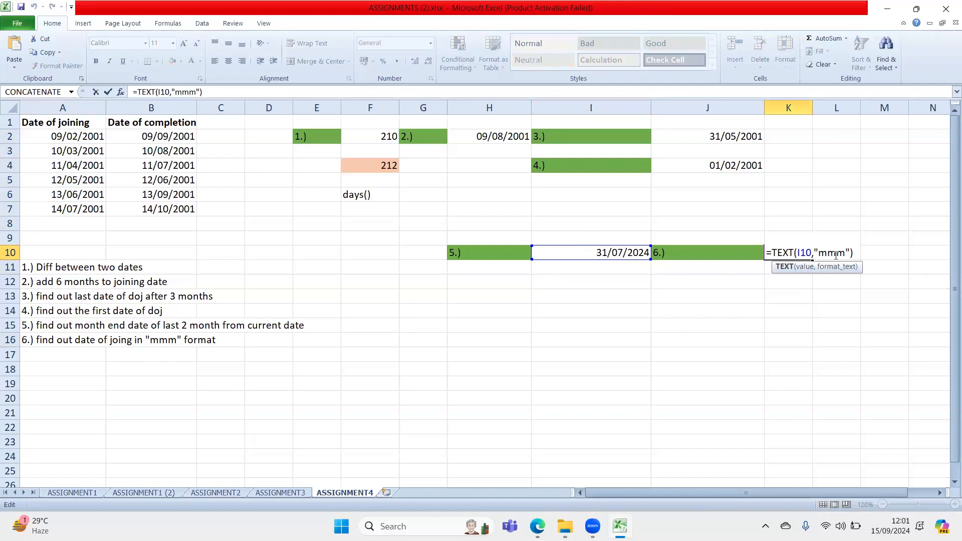
double_click(832, 254)
key("Return")
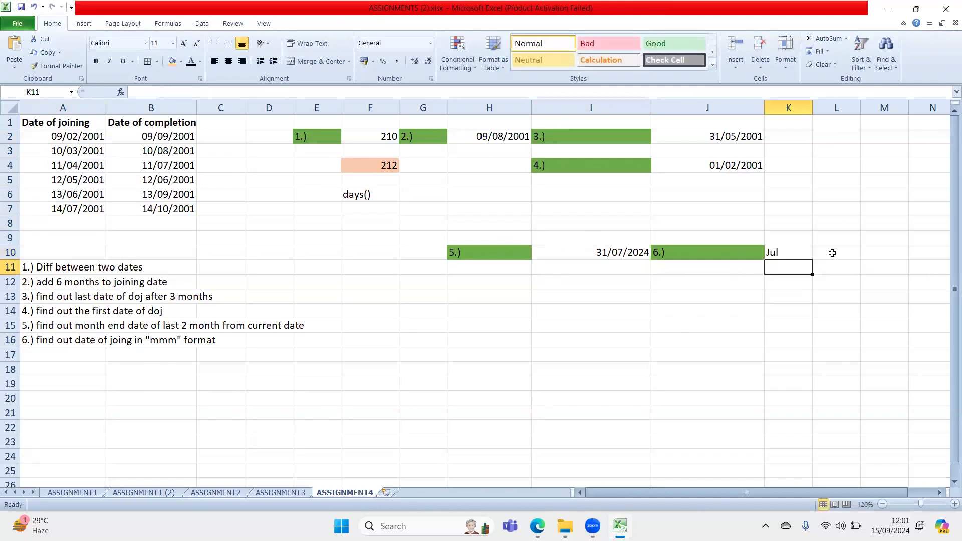
- Change the format text of the TEXT formula in K10 to "mmmmm"
double_click(785, 250)
left_click(831, 255)
type("mmmmm\")")
key("Return")
- Set the format text of the TEXT formula in K10 to "mmmm" to return the full month name
double_click(800, 252)
left_click(864, 253)
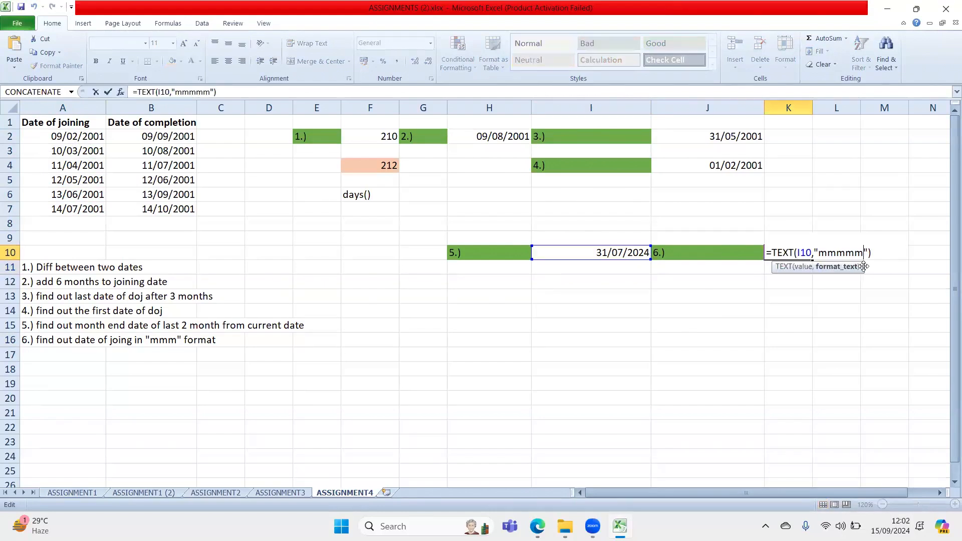
key("BackSpace")
key("BackSpace")
key("BackSpace")
key("BackSpace")
key("BackSpace")
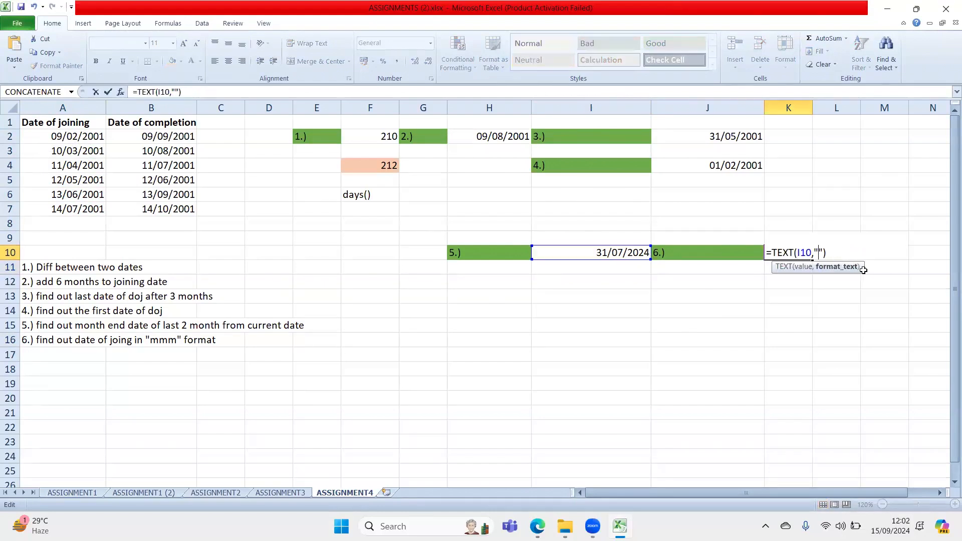
type("mmmm")
key("Return")
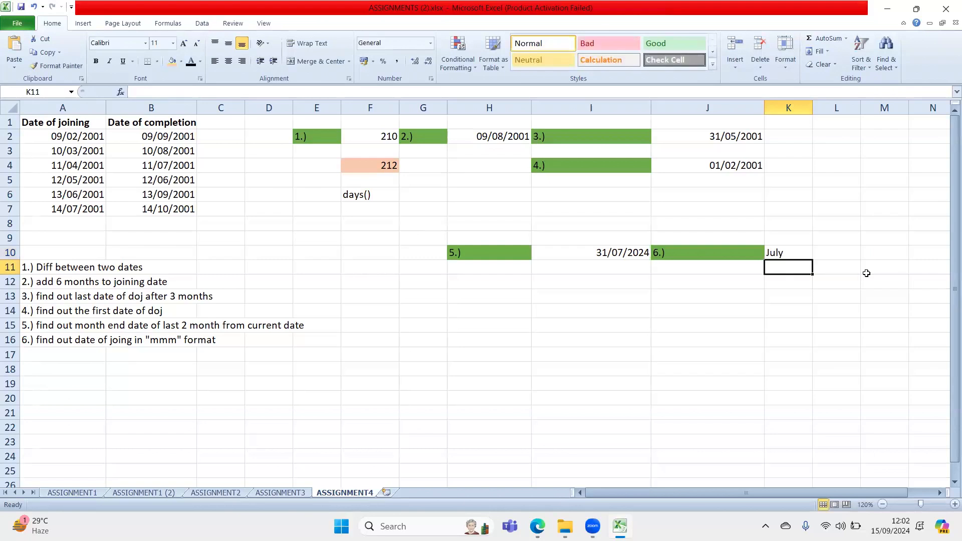
- Review the complete TEXT formula in K10 without changing it, and leave the empty cell F19 selected
double_click(794, 251)
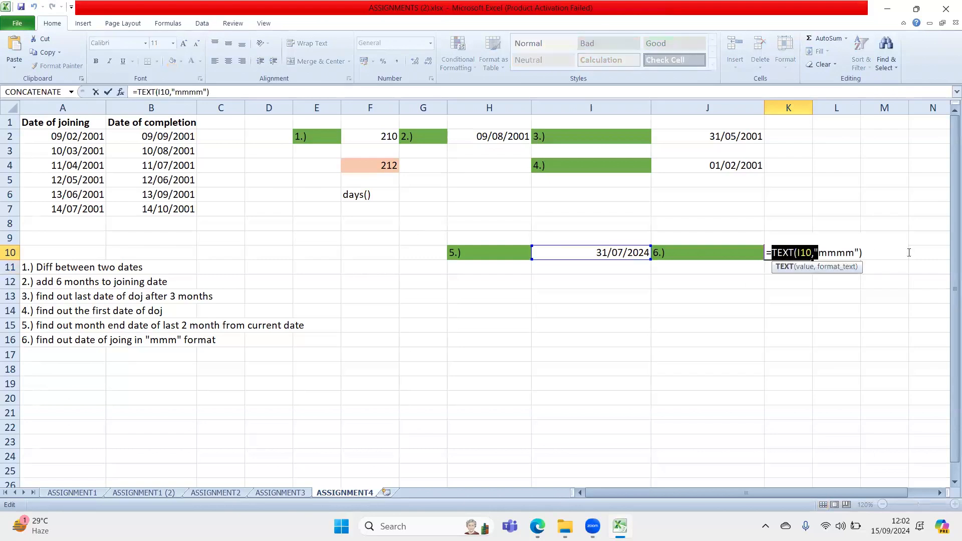
left_click_drag(909, 253, 909, 252)
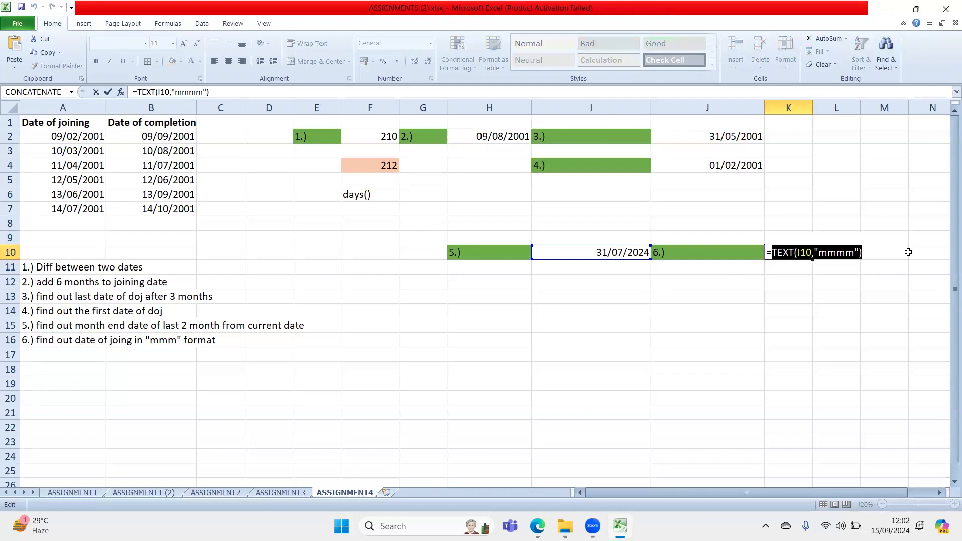
key("Return")
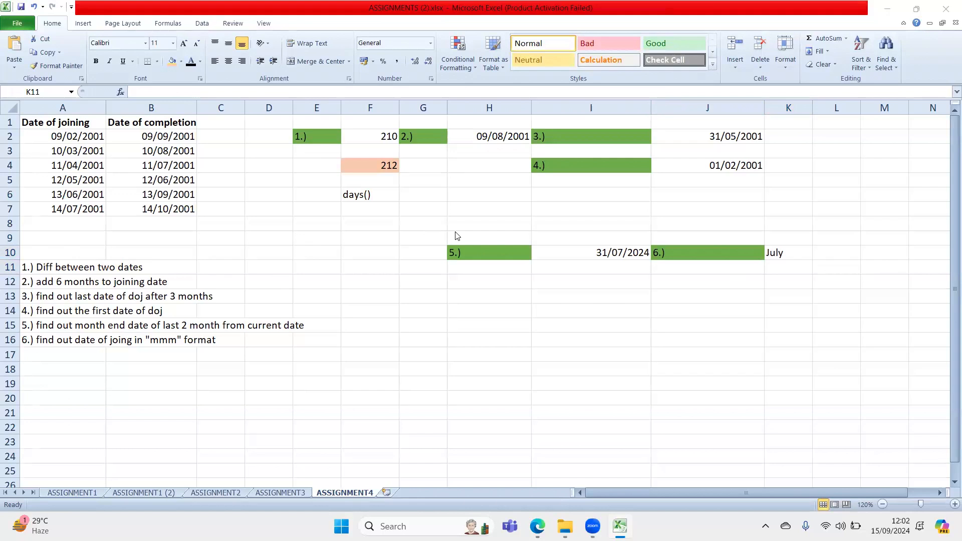
left_click(388, 381)
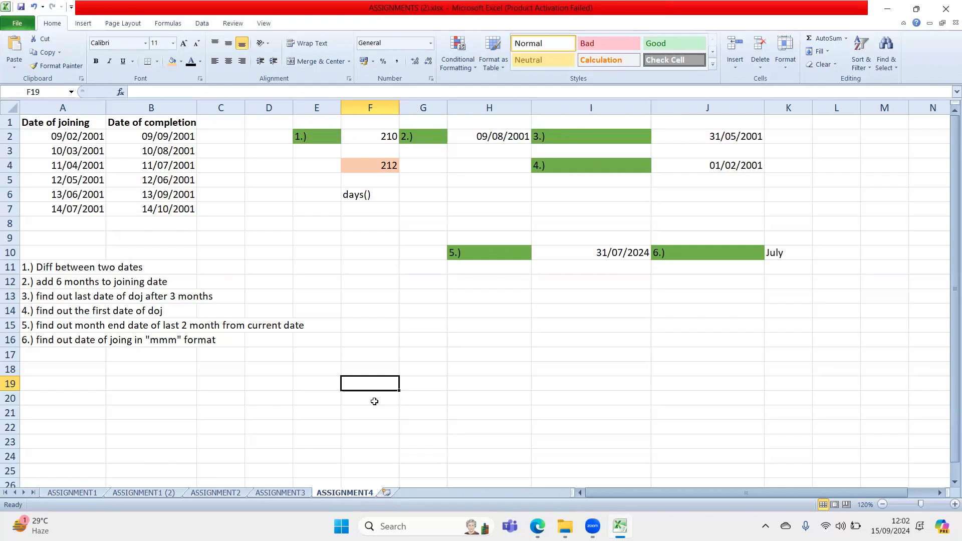
- Copy the six date questions in A11:D16 of the ASSIGNMENT4 sheet
left_click_drag(52, 268, 262, 339)
key("ctrl+c")
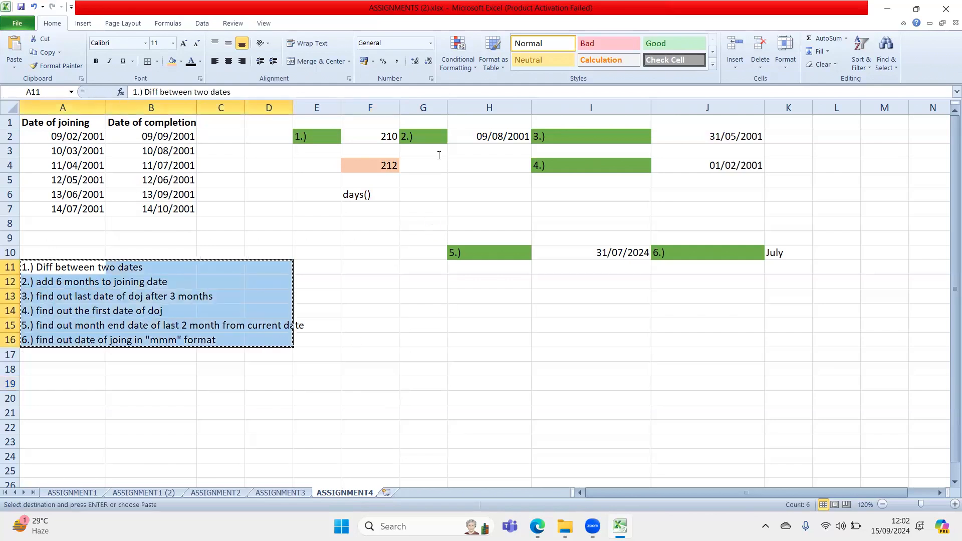
left_click(438, 156)
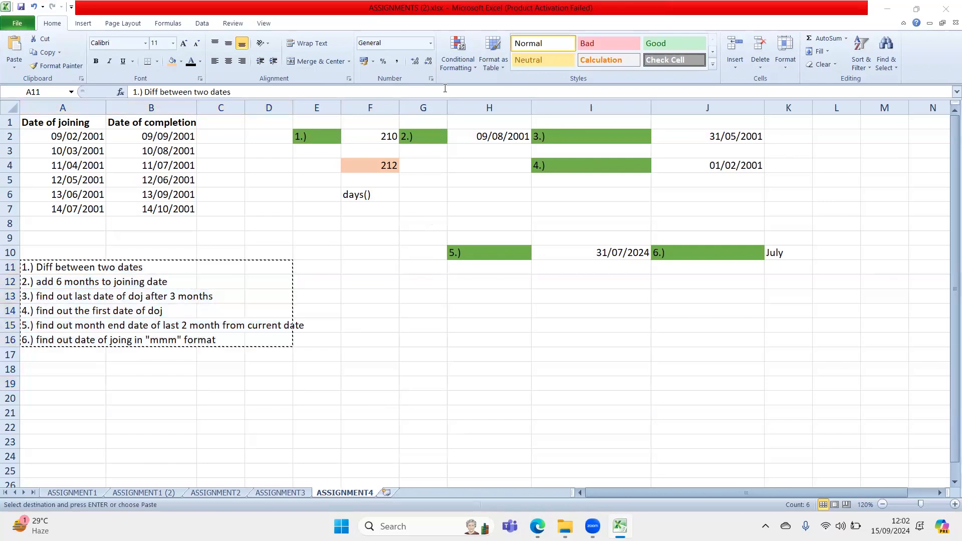
left_click(415, 365)
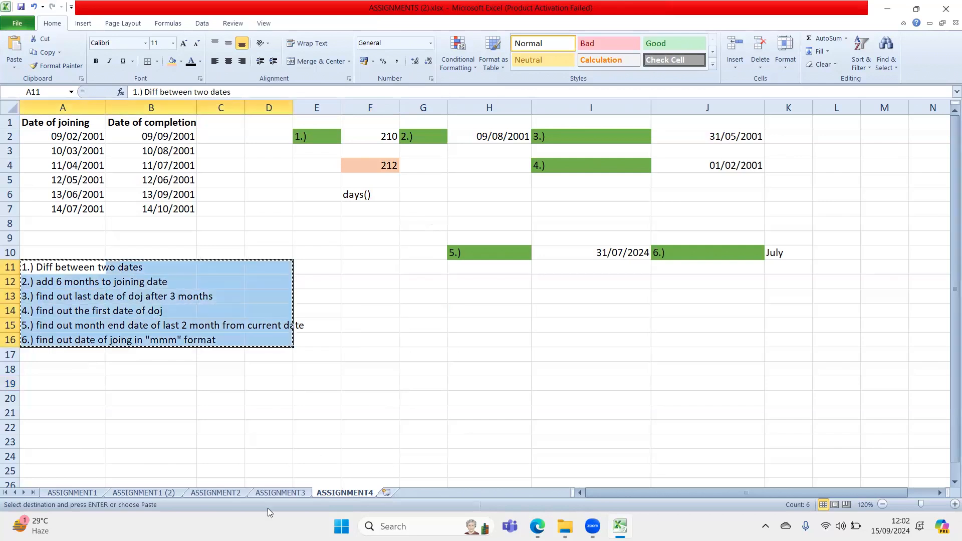
- Copy the two total marks and count questions in rows 16 and 17 of ASSIGNMENT3, and return to the ASSIGNMENT4 sheet
left_click(280, 492)
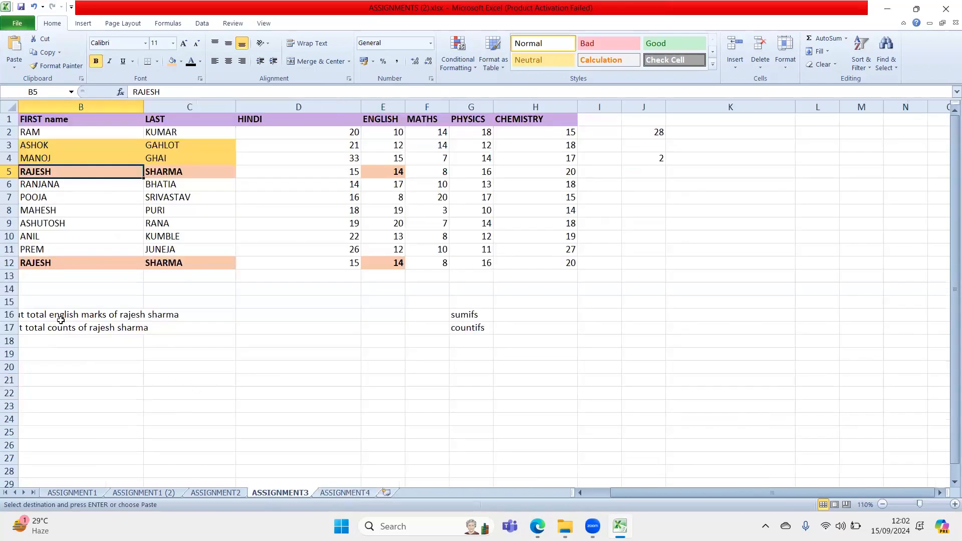
left_click(579, 493)
left_click_drag(38, 303, 200, 335)
left_click(346, 493)
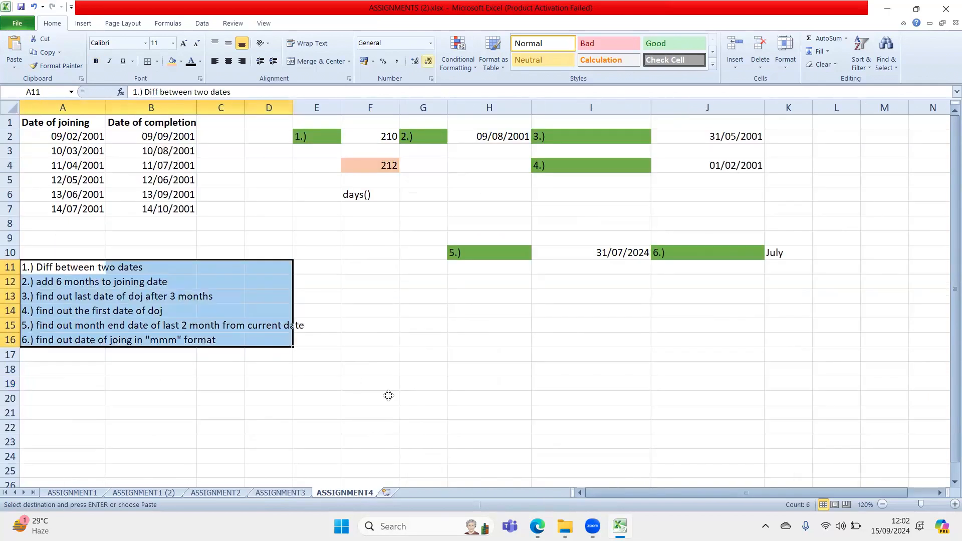
left_click_drag(388, 396, 399, 195)
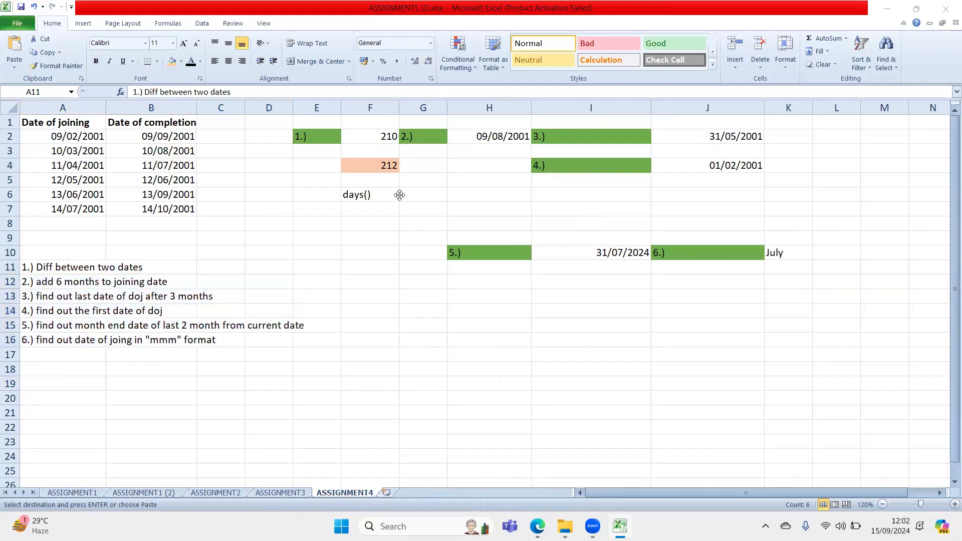
- Revisit the ASSIGNMENT3 sheet briefly, and return to ASSIGNMENT4 with the empty cell G21 selected
left_click(395, 443)
left_click(301, 494)
left_click(339, 494)
left_click(413, 412)
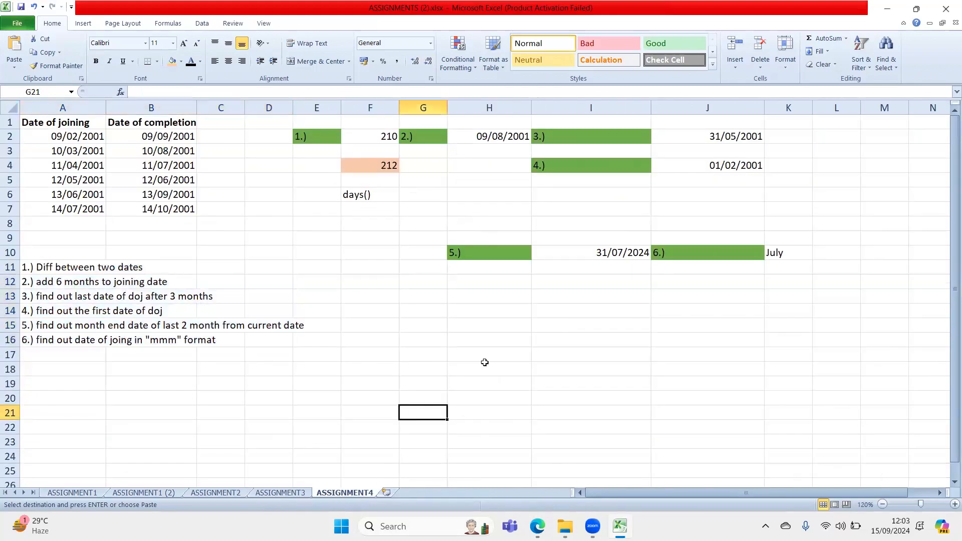